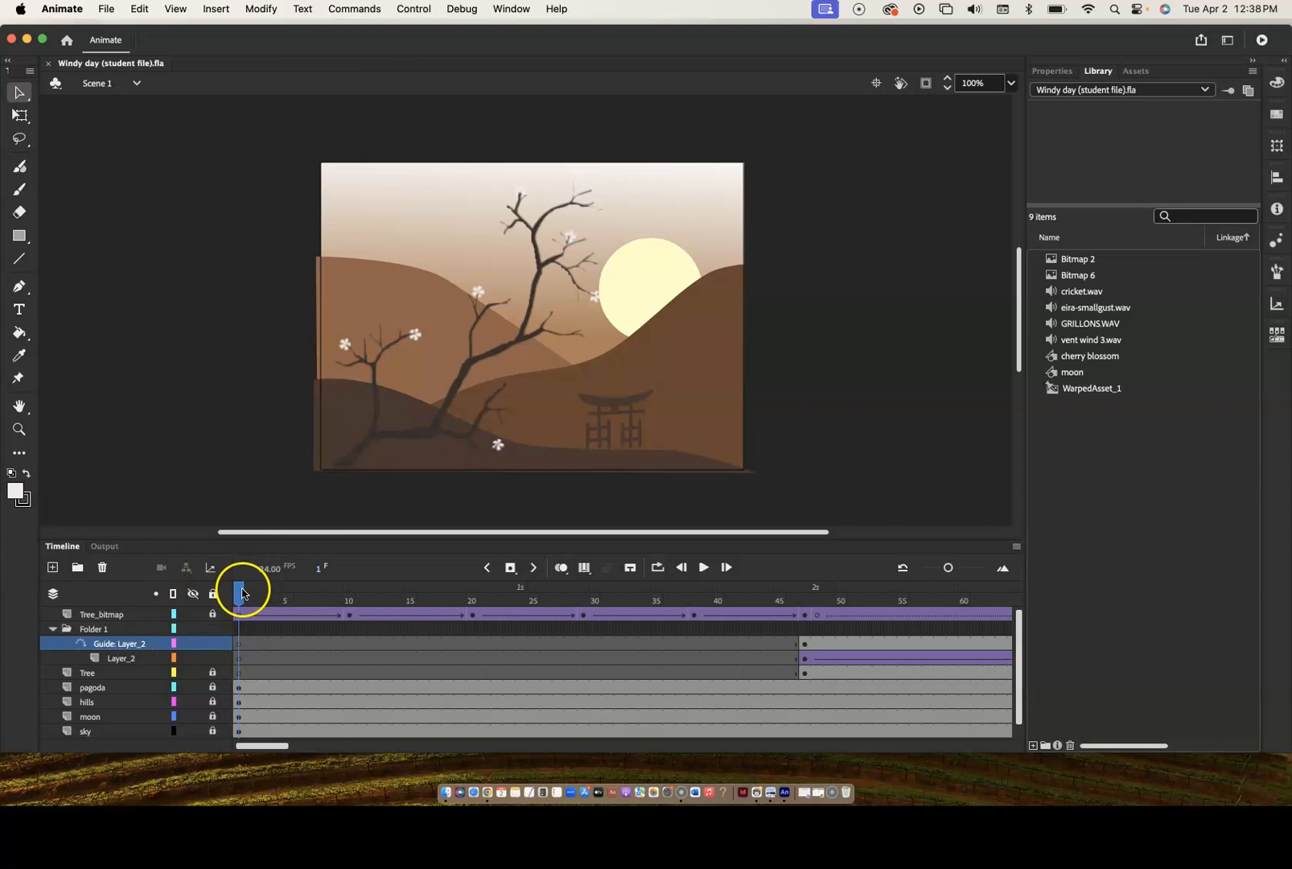
mouse_move(240, 596)
left_mouse_down()
mouse_move(297, 596)
mouse_move(245, 587)
left_mouse_up()
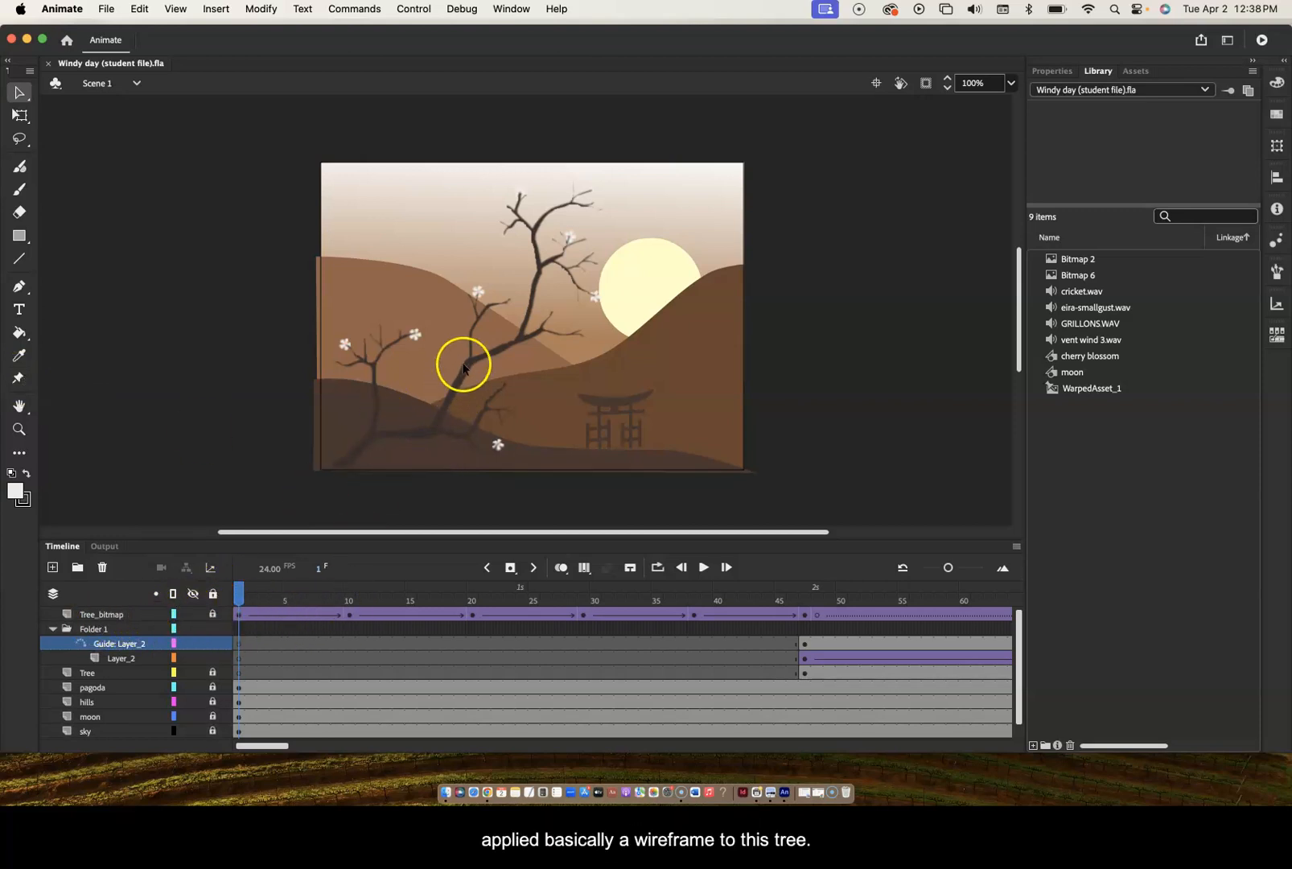
left_click_drag(242, 595, 203, 611)
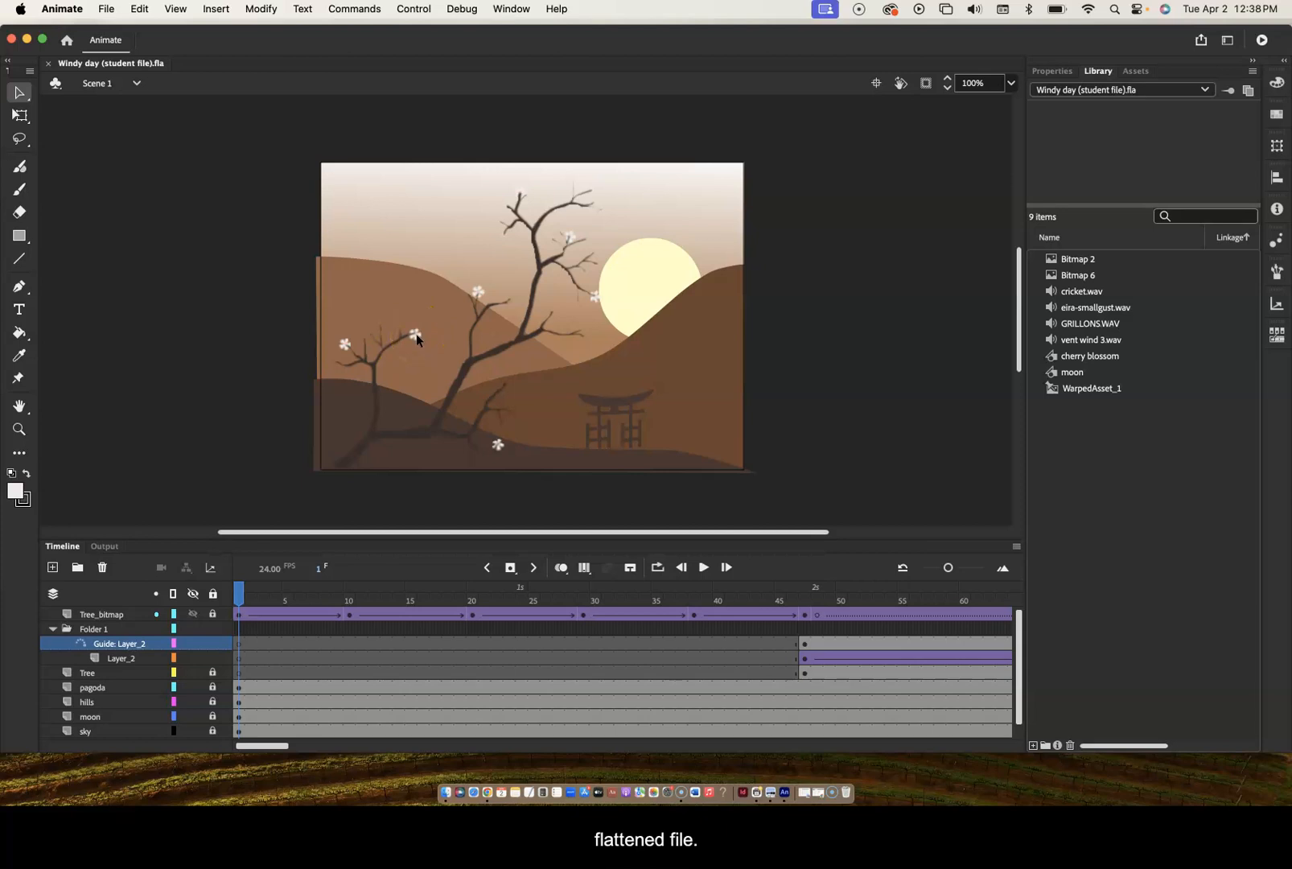
mouse_move(239, 593)
left_mouse_down()
mouse_move(323, 593)
mouse_move(229, 585)
left_mouse_up()
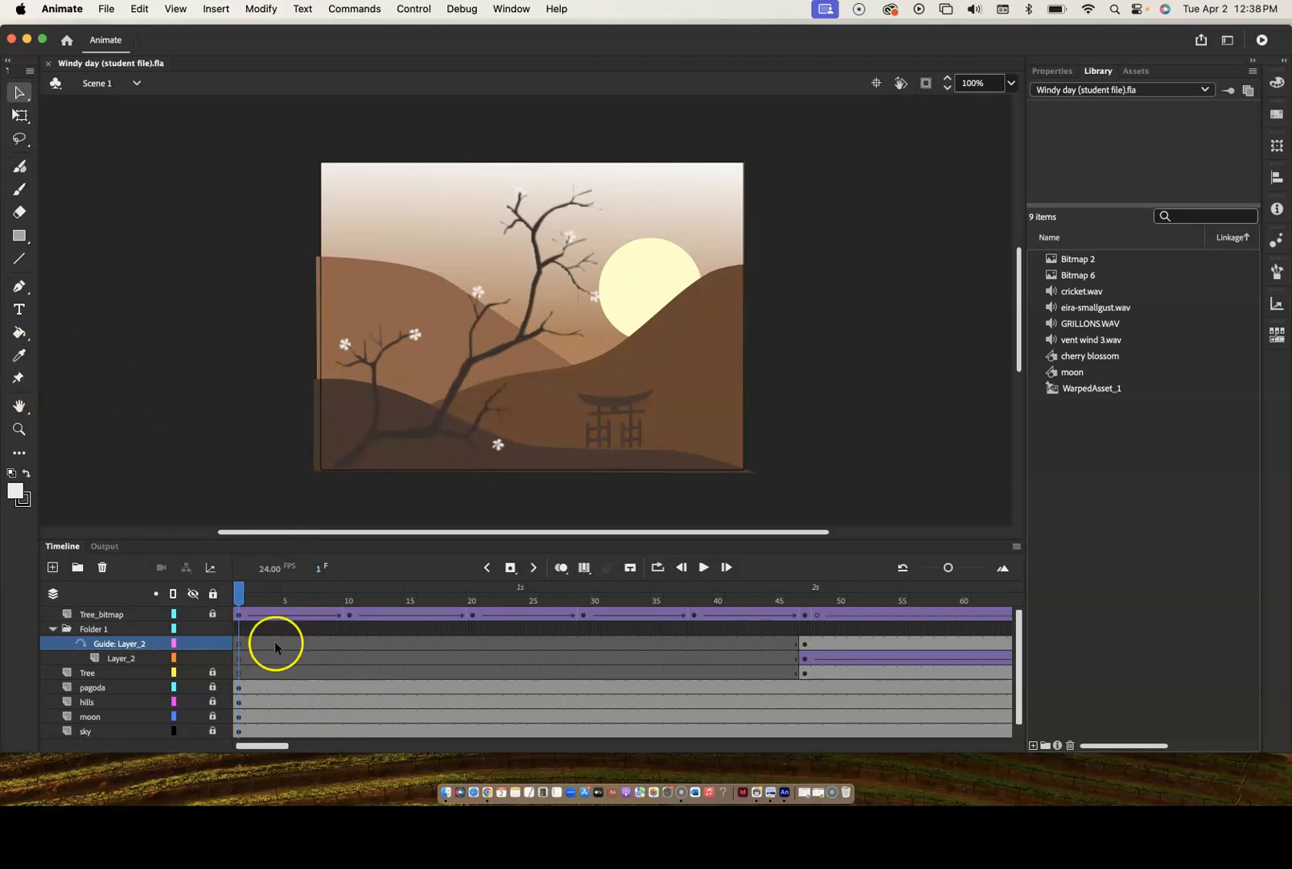
- At frame 10 of the Tree_bitmap layer, slightly rotate the upper trunk bone of the tree with the Asset Warp tool
left_click(239, 614)
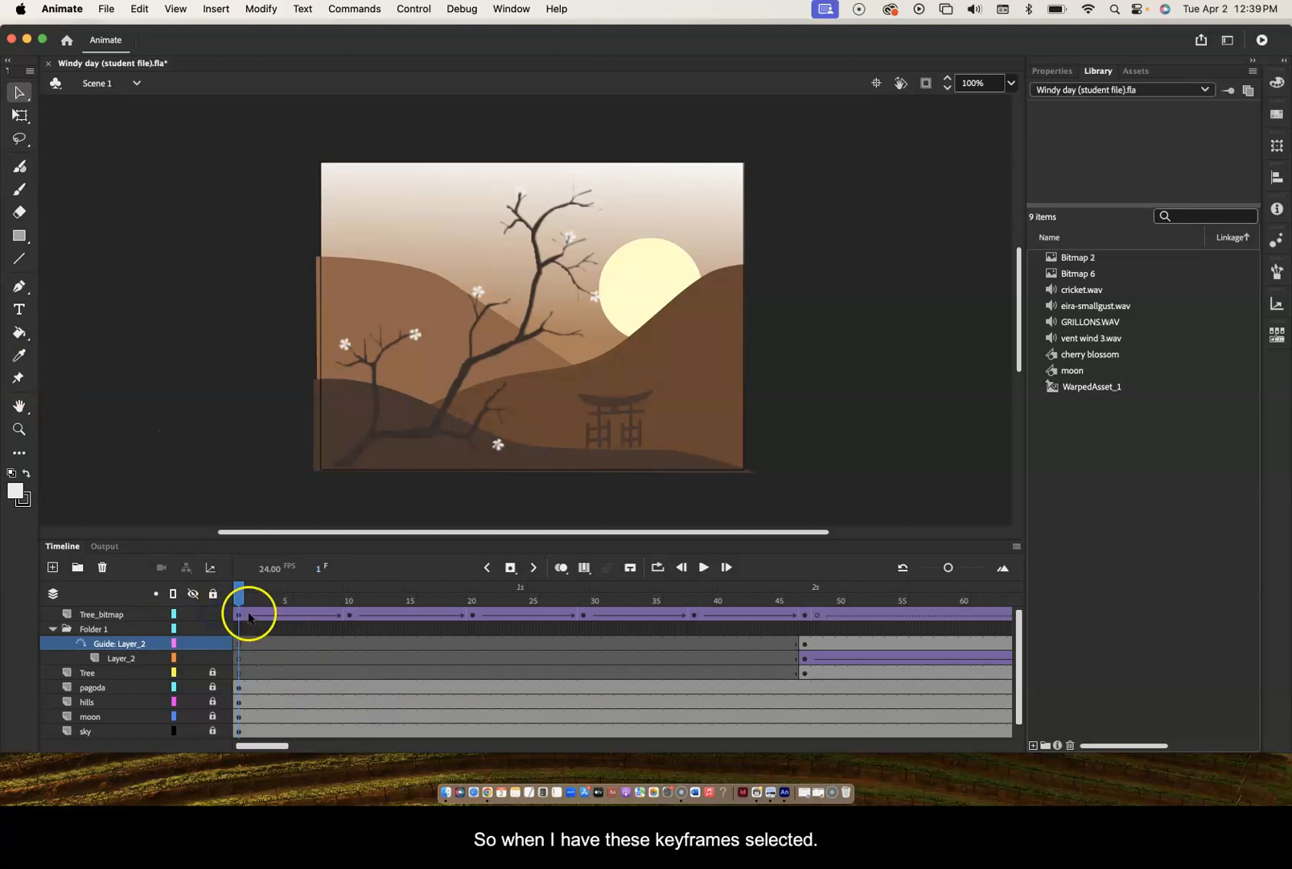
left_click(348, 614)
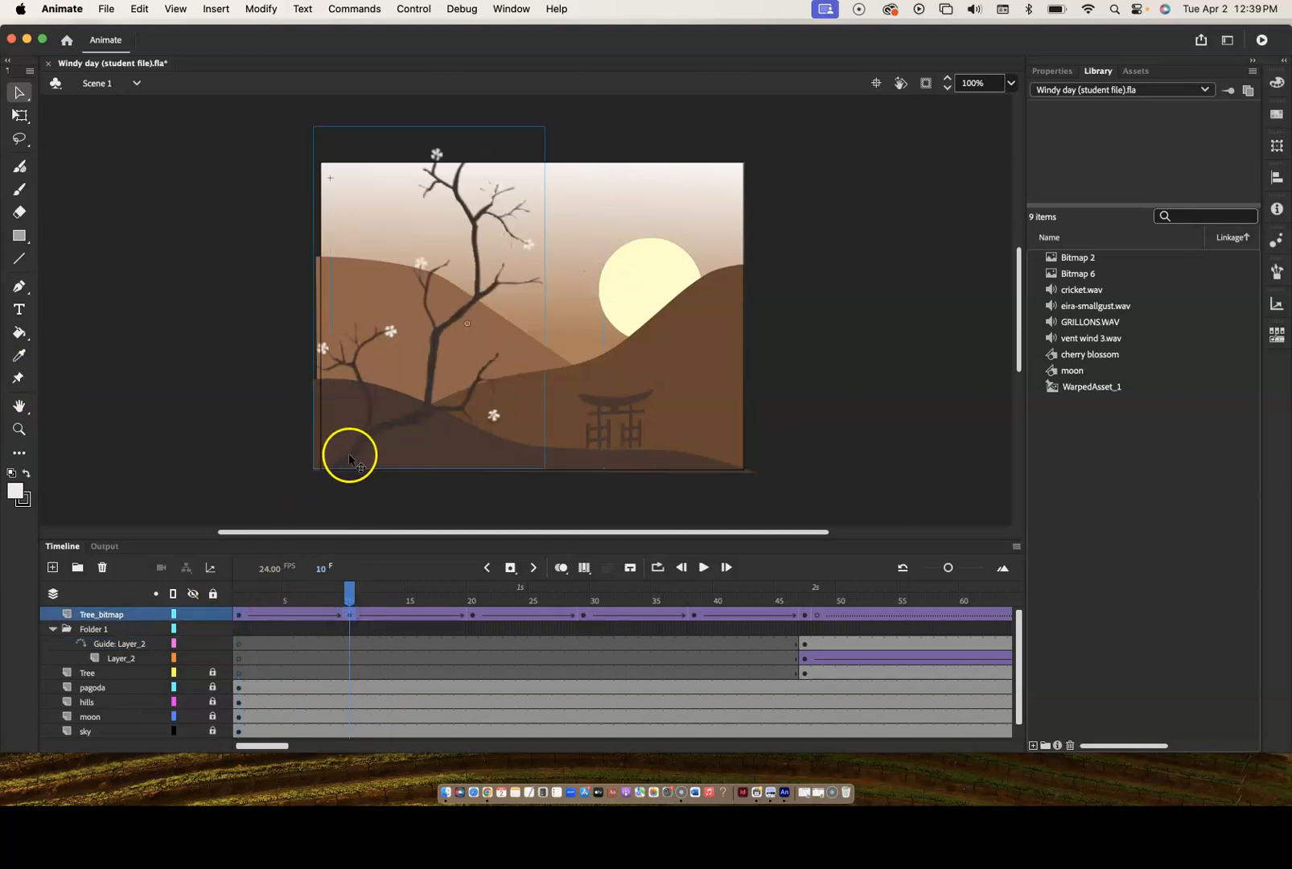
left_click(18, 380)
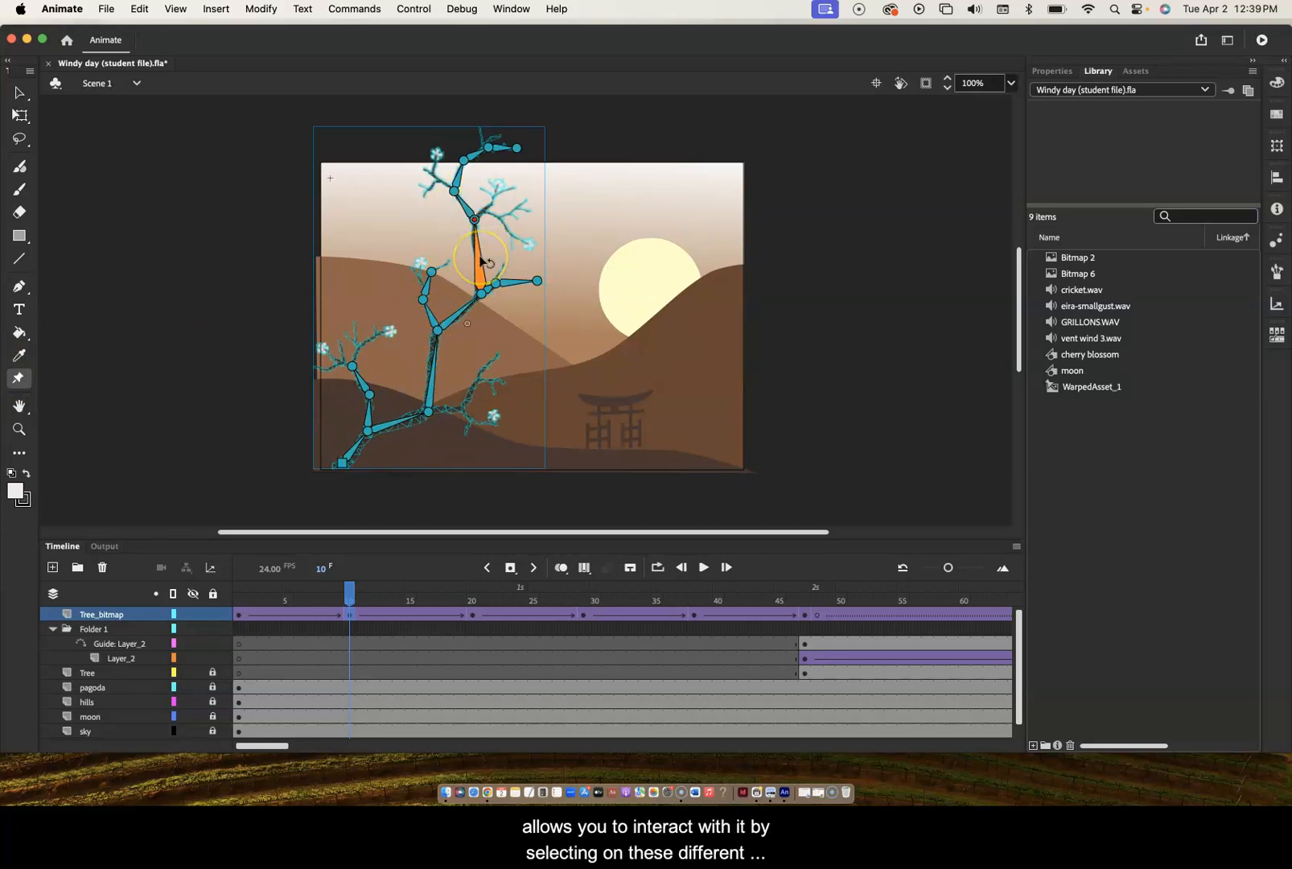
mouse_move(481, 262)
left_mouse_down()
mouse_move(494, 258)
mouse_move(479, 265)
left_mouse_up()
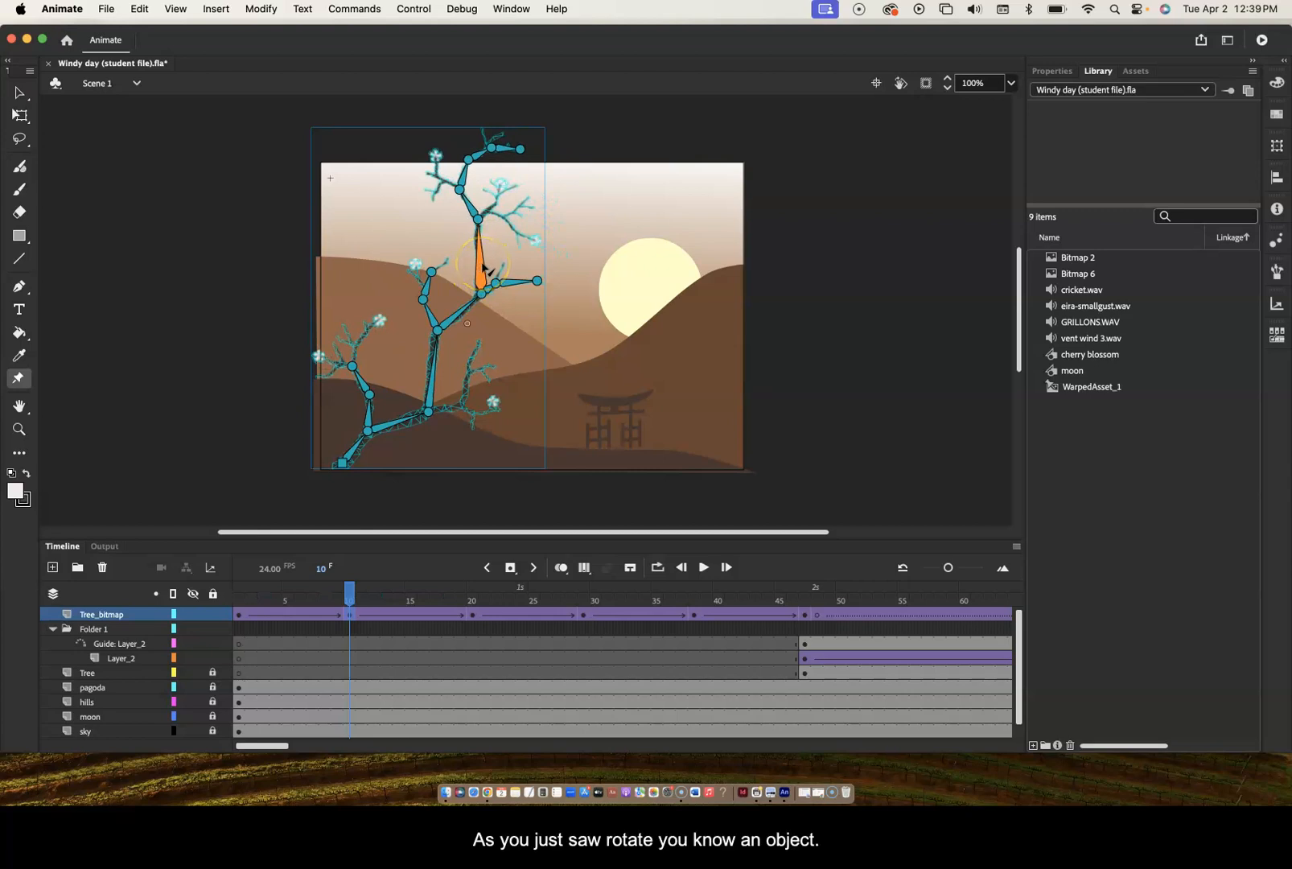
left_click(482, 295)
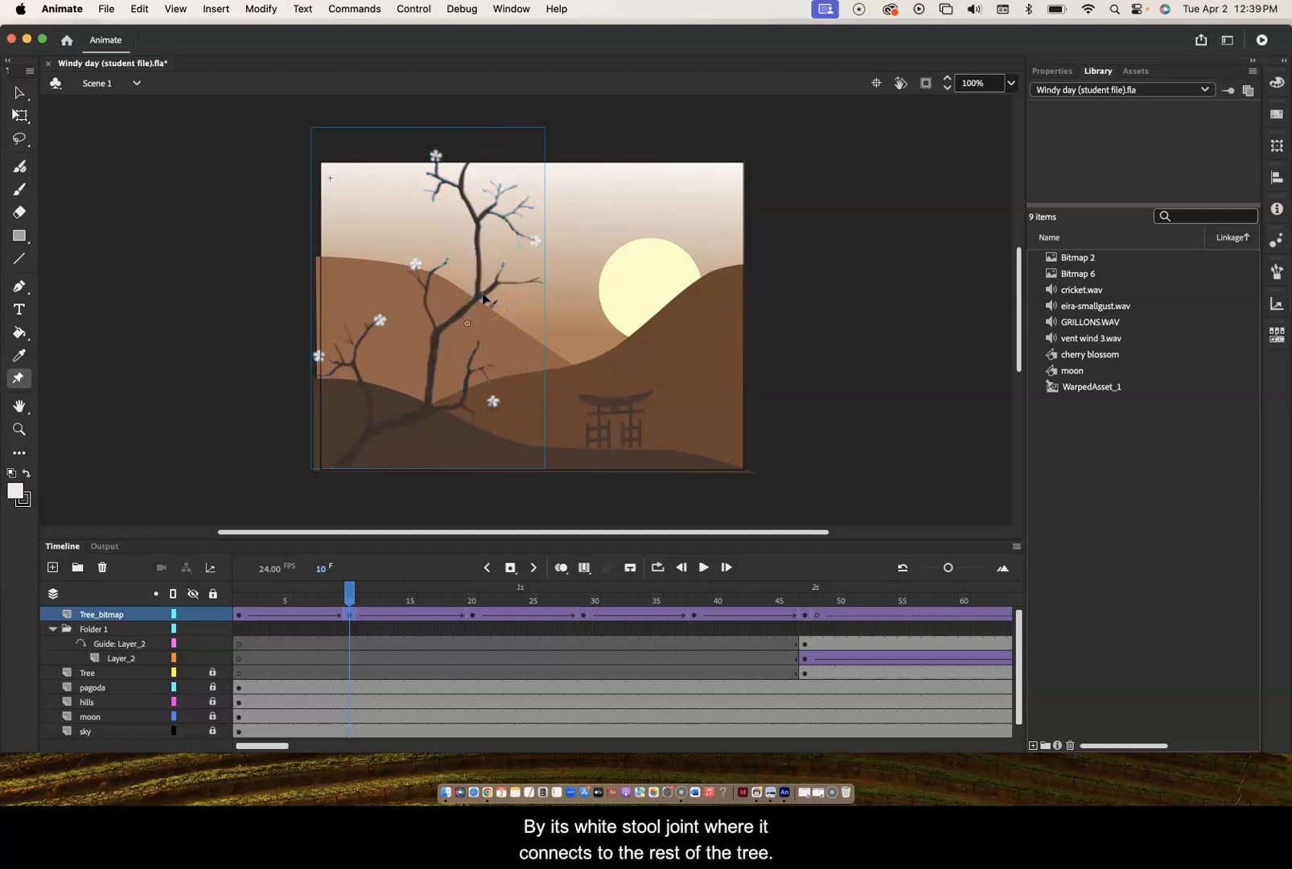
left_click(483, 296)
- Scrub the timeline from frame 10 to frame 47 to examine how the bitmap tree sways between its warp keyframes
left_click(349, 592)
left_click_drag(366, 596, 696, 595)
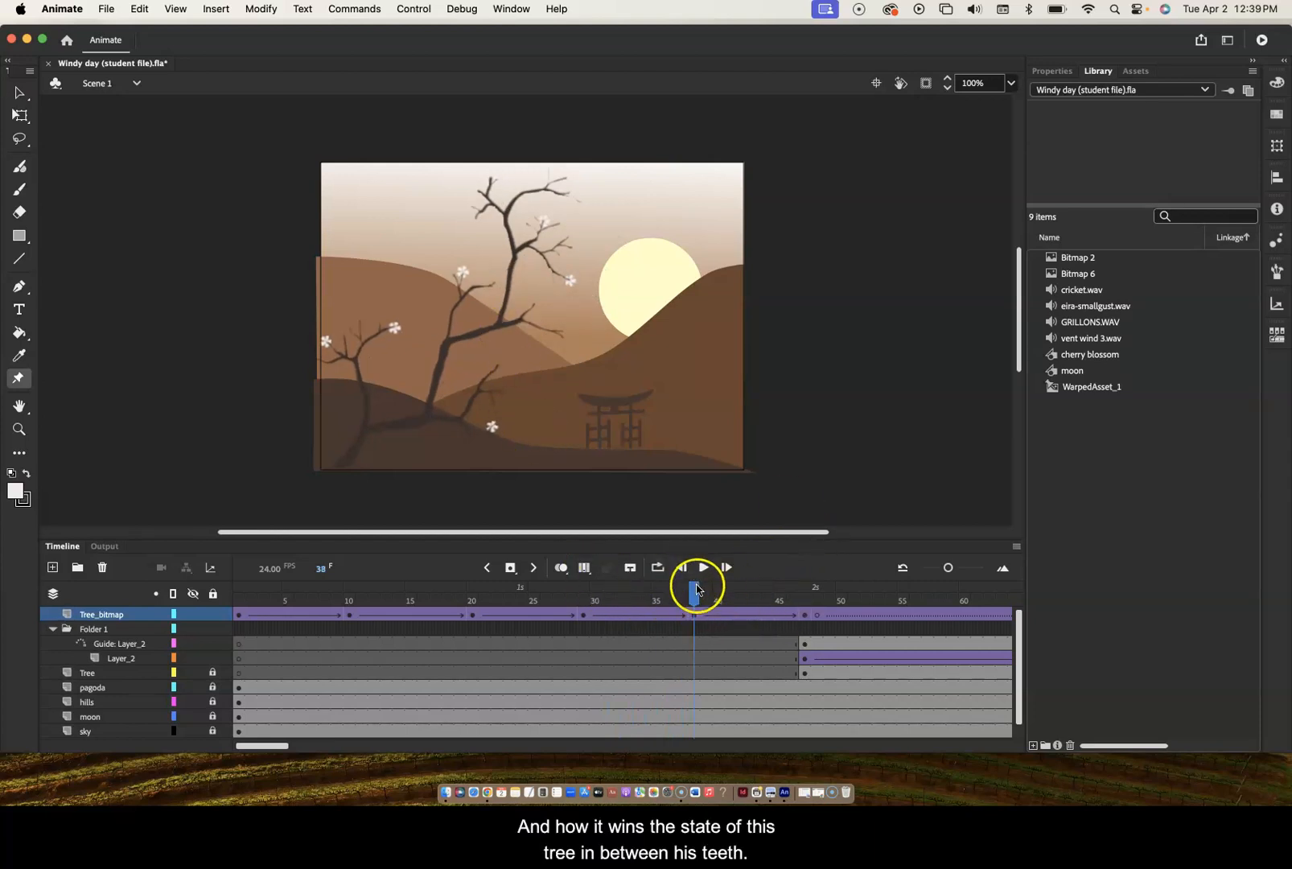
left_click_drag(697, 589, 798, 601)
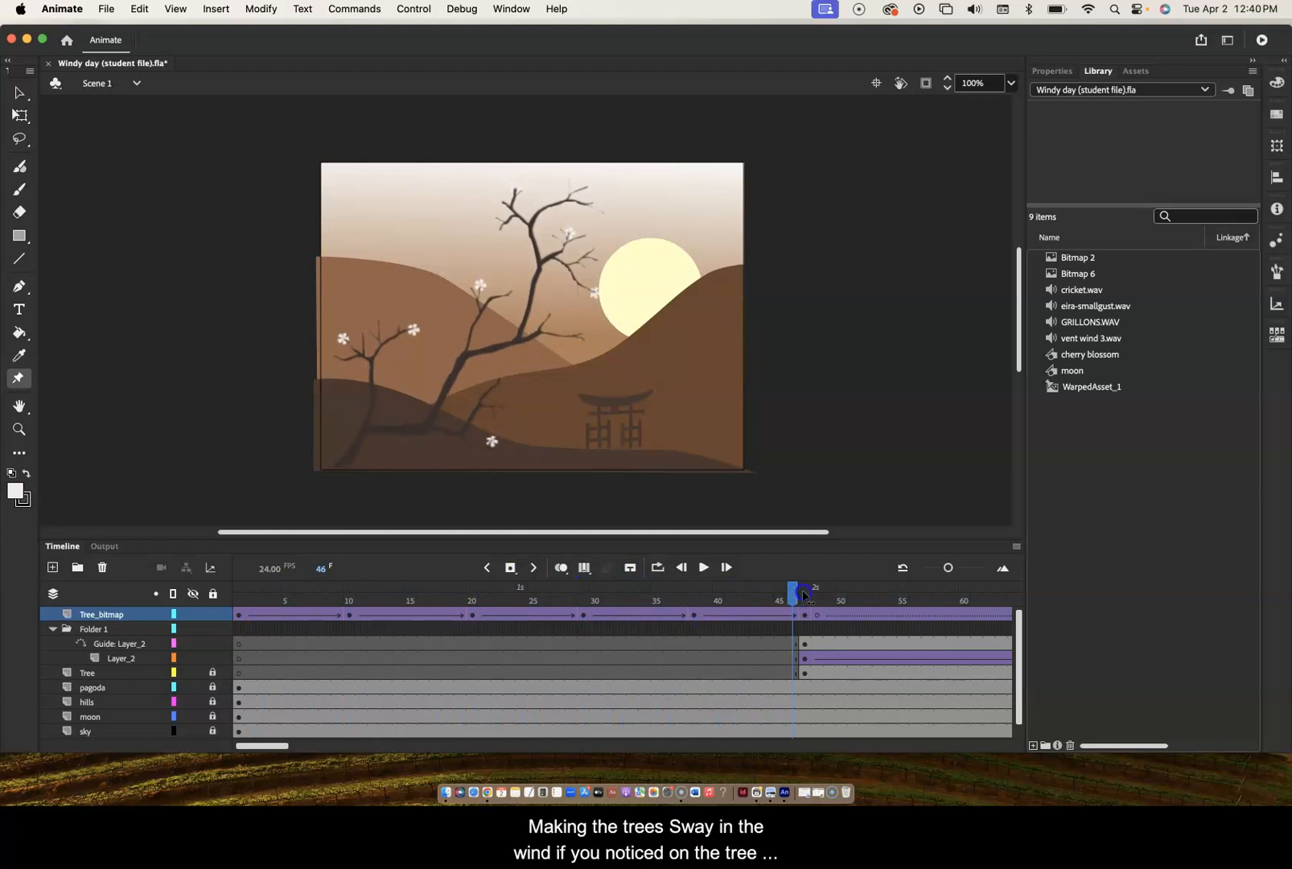
left_click(804, 596)
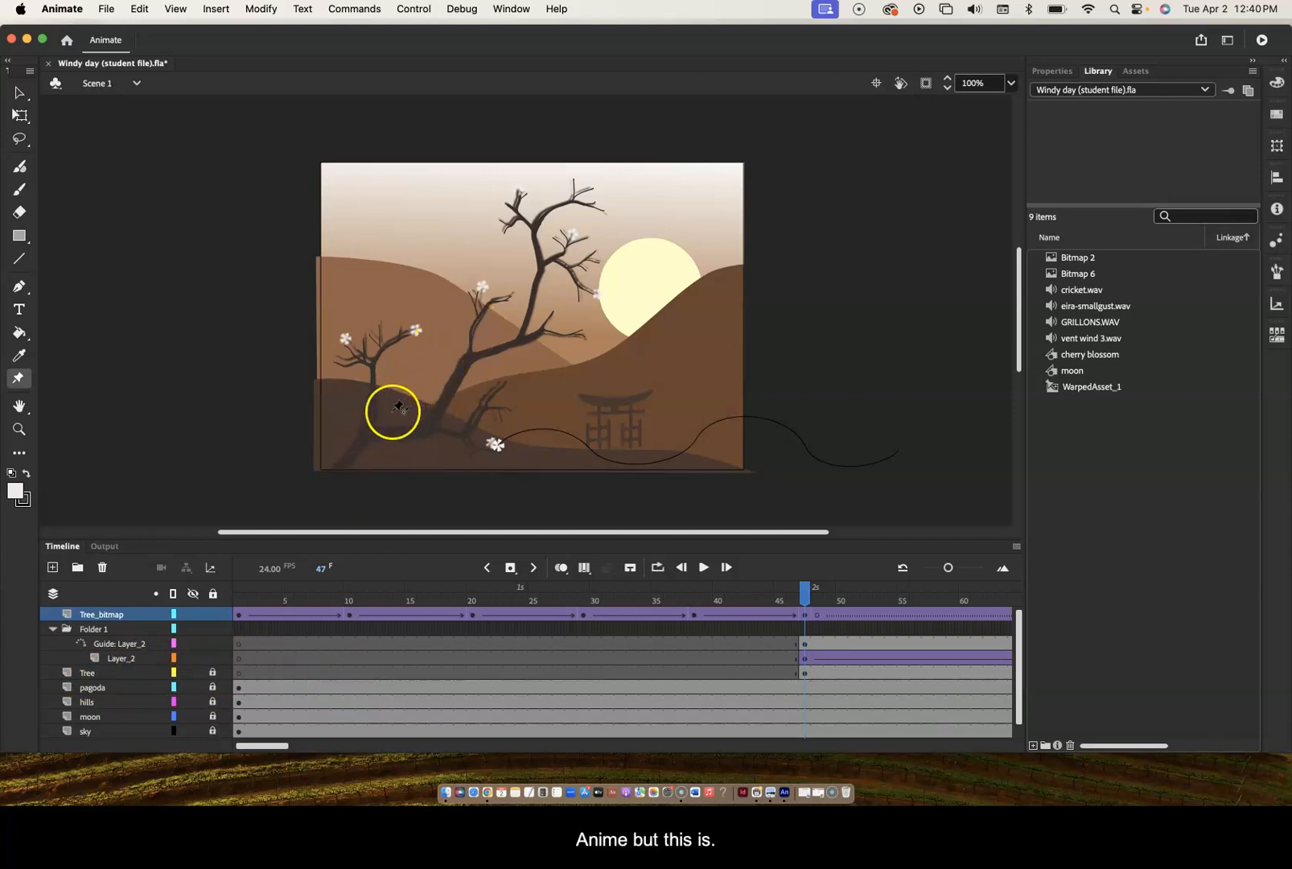
- Scrub between frames 45 and 50 to examine the switch from bitmap to vector tree and the blossom's guide path, ending on frame 47
mouse_move(809, 590)
left_mouse_down()
mouse_move(794, 599)
mouse_move(808, 600)
left_mouse_up()
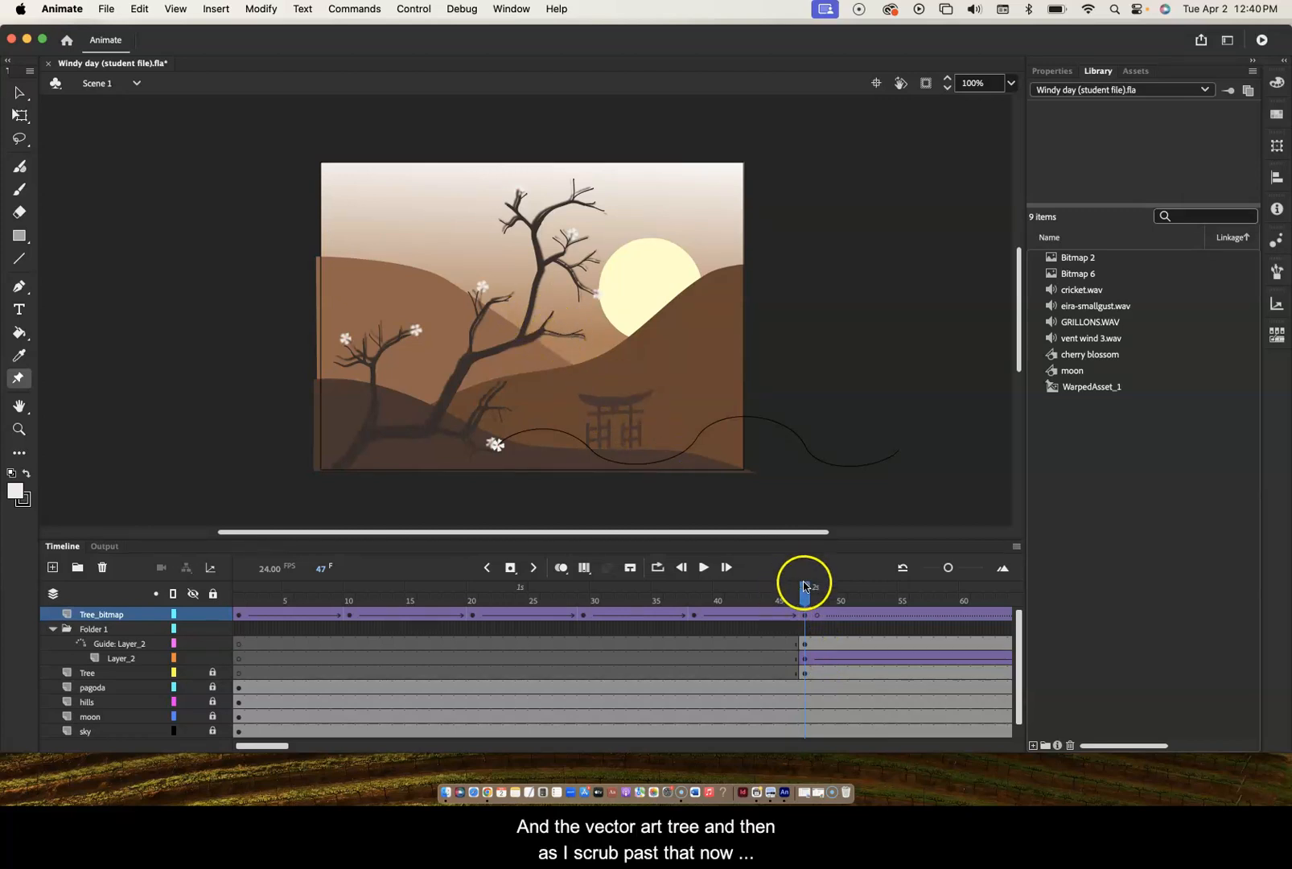
left_click_drag(808, 594, 817, 594)
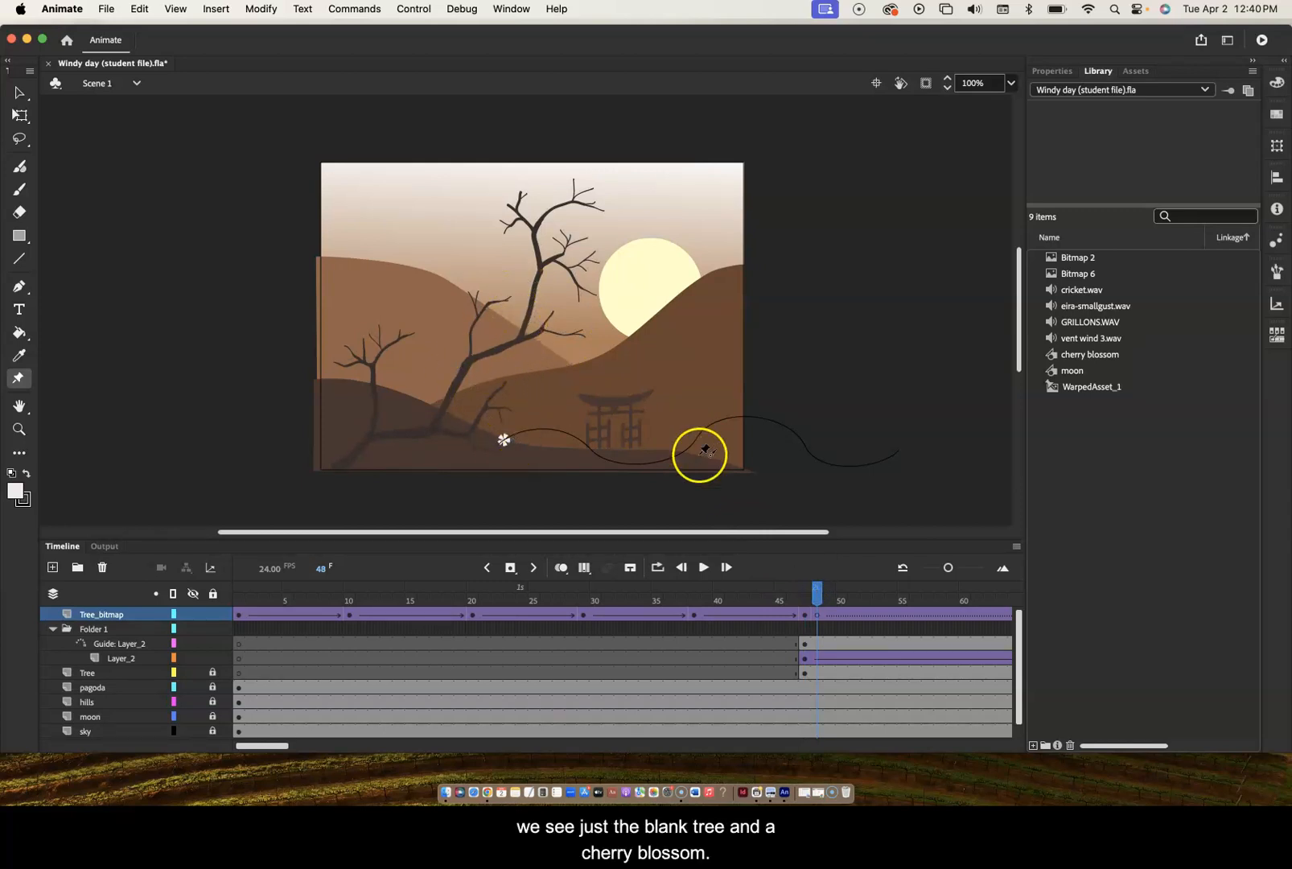
left_click_drag(820, 599, 784, 600)
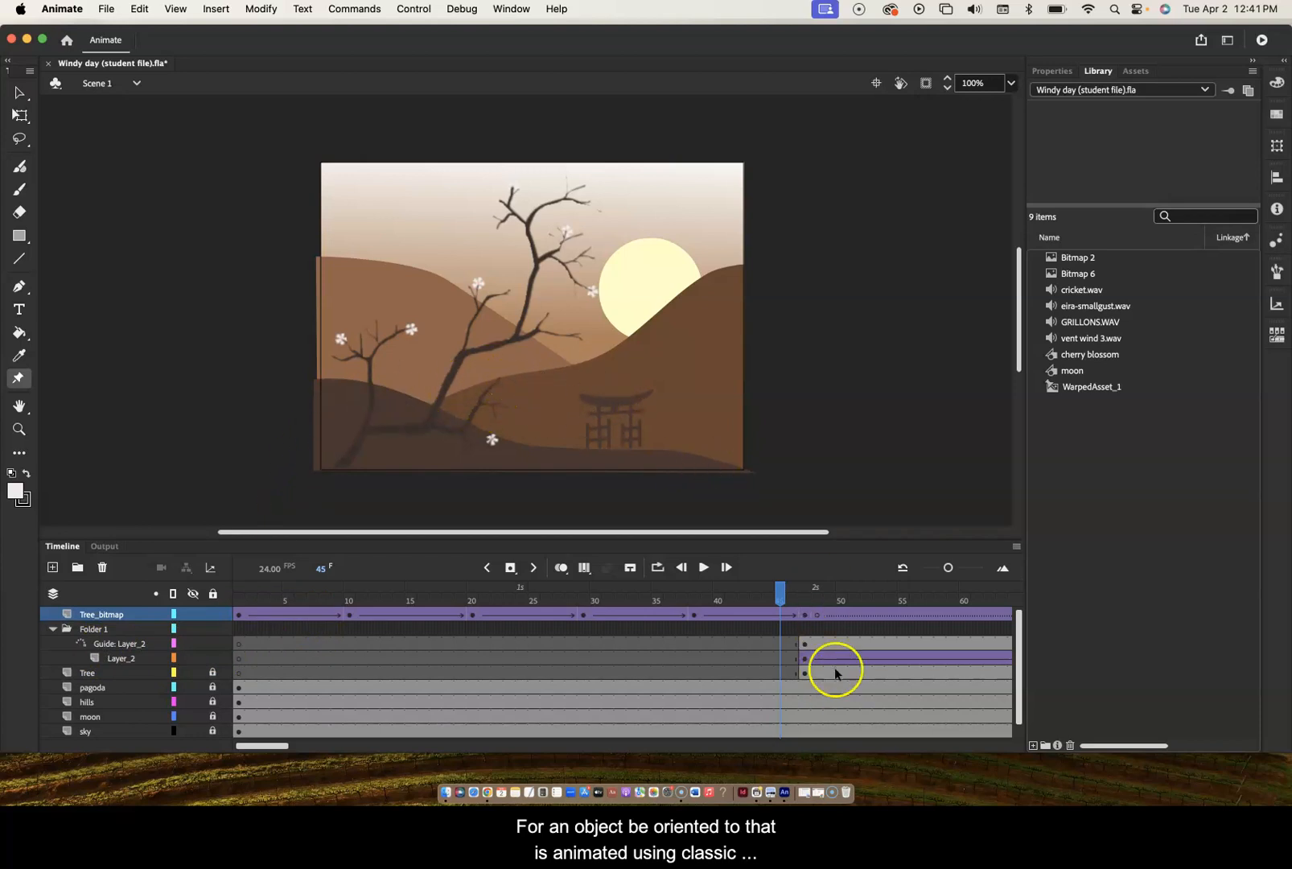
left_click_drag(779, 596, 842, 633)
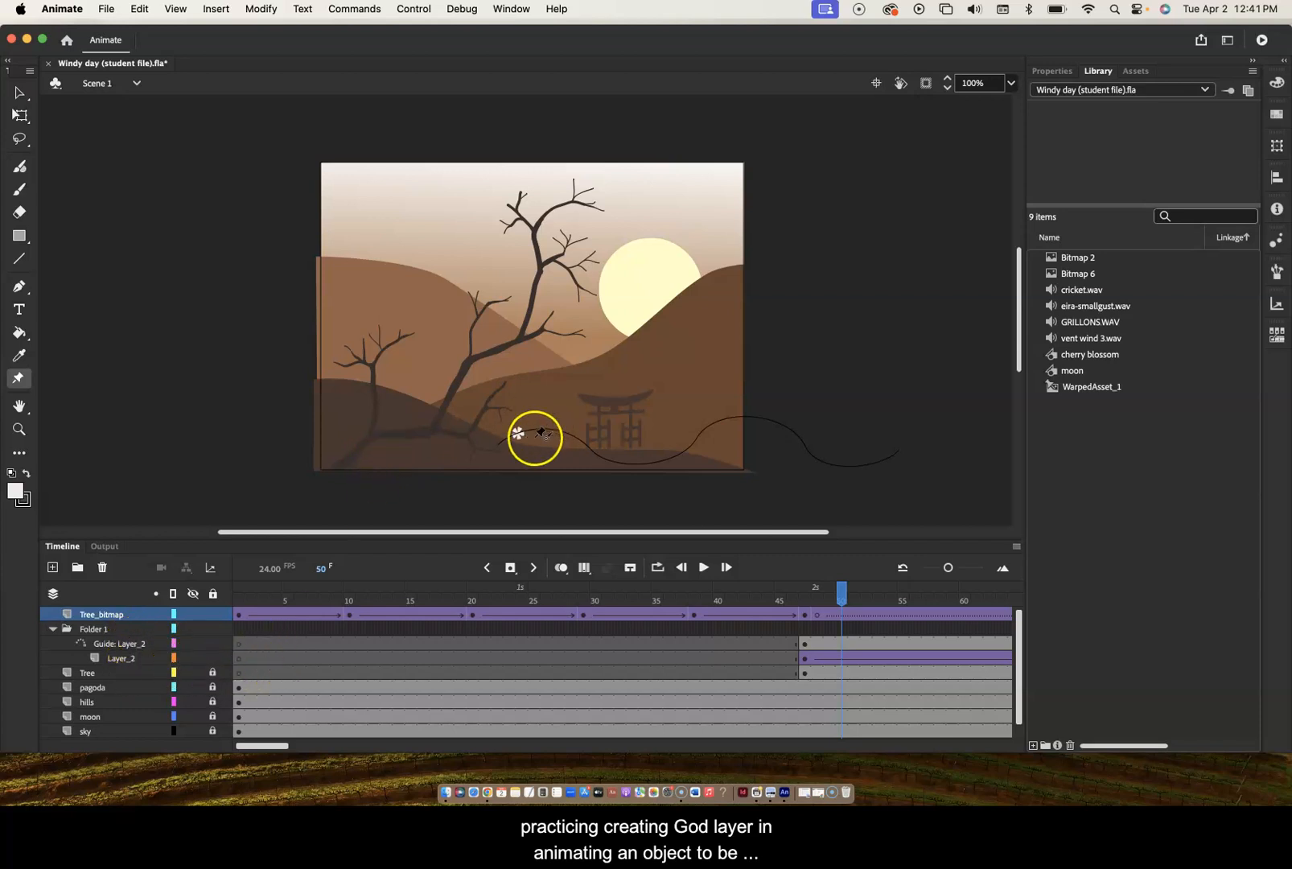
left_click_drag(797, 596, 937, 622)
left_click_drag(857, 618, 805, 631)
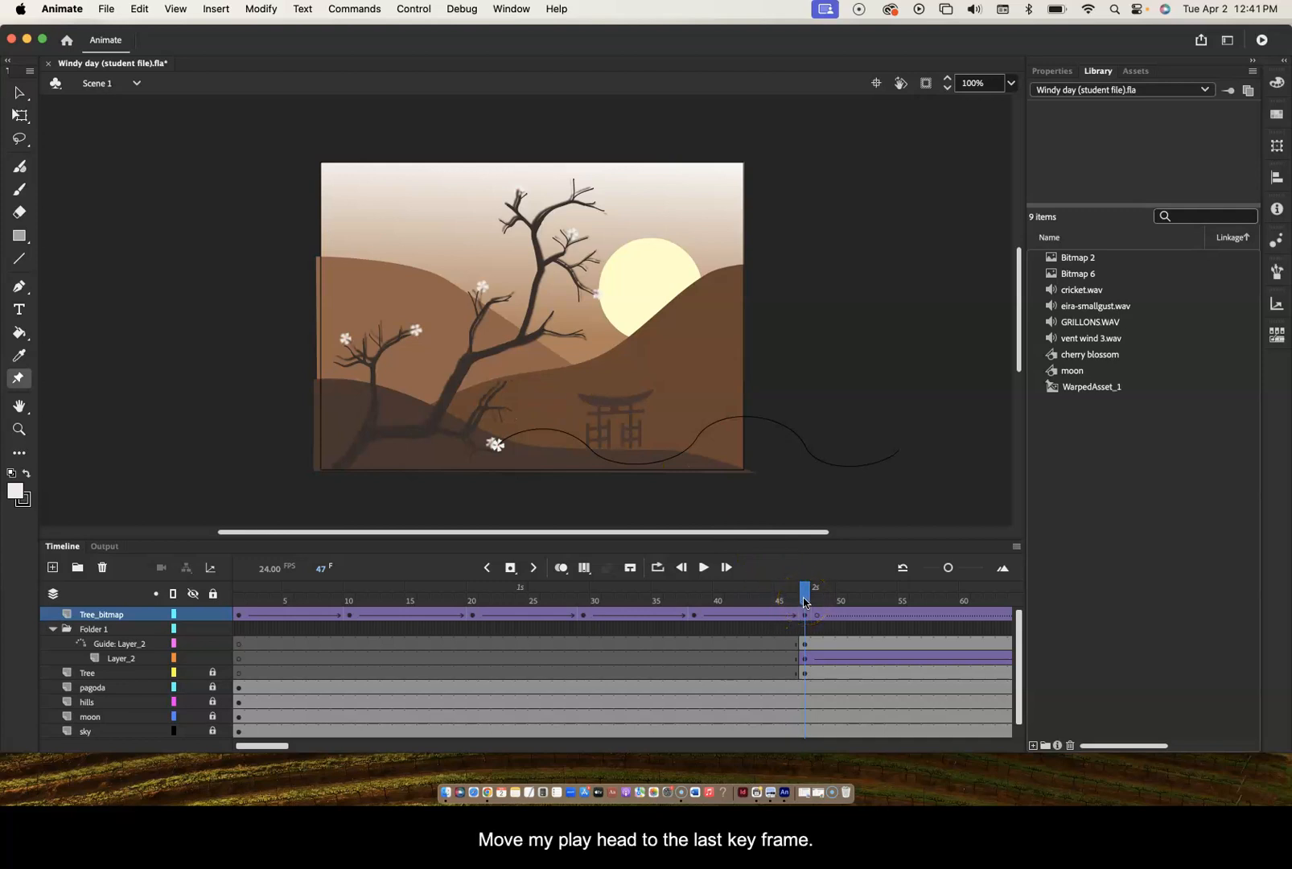
left_click(805, 599)
mouse_move(806, 599)
left_mouse_down()
mouse_move(766, 597)
mouse_move(807, 597)
left_mouse_up()
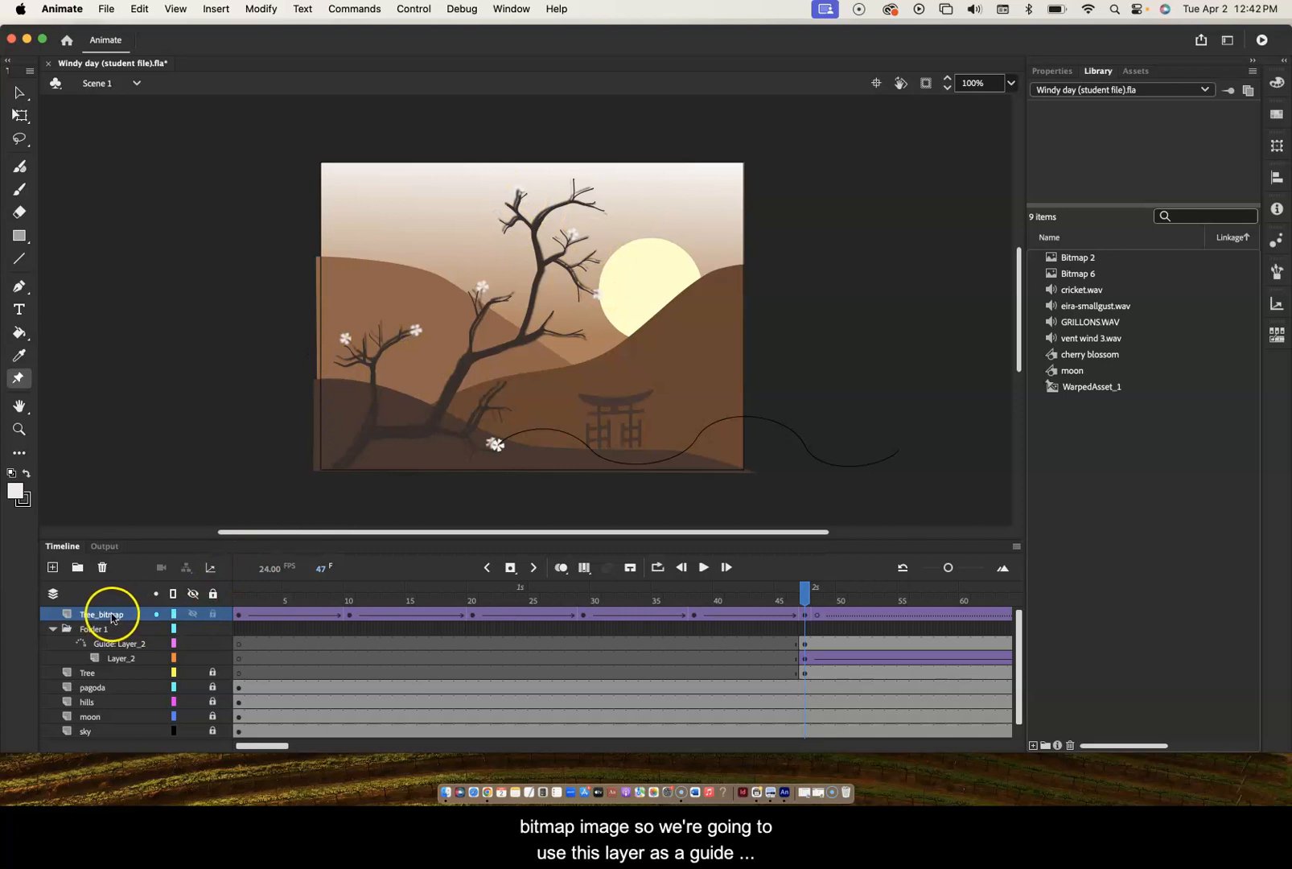
left_click_drag(805, 591, 811, 605)
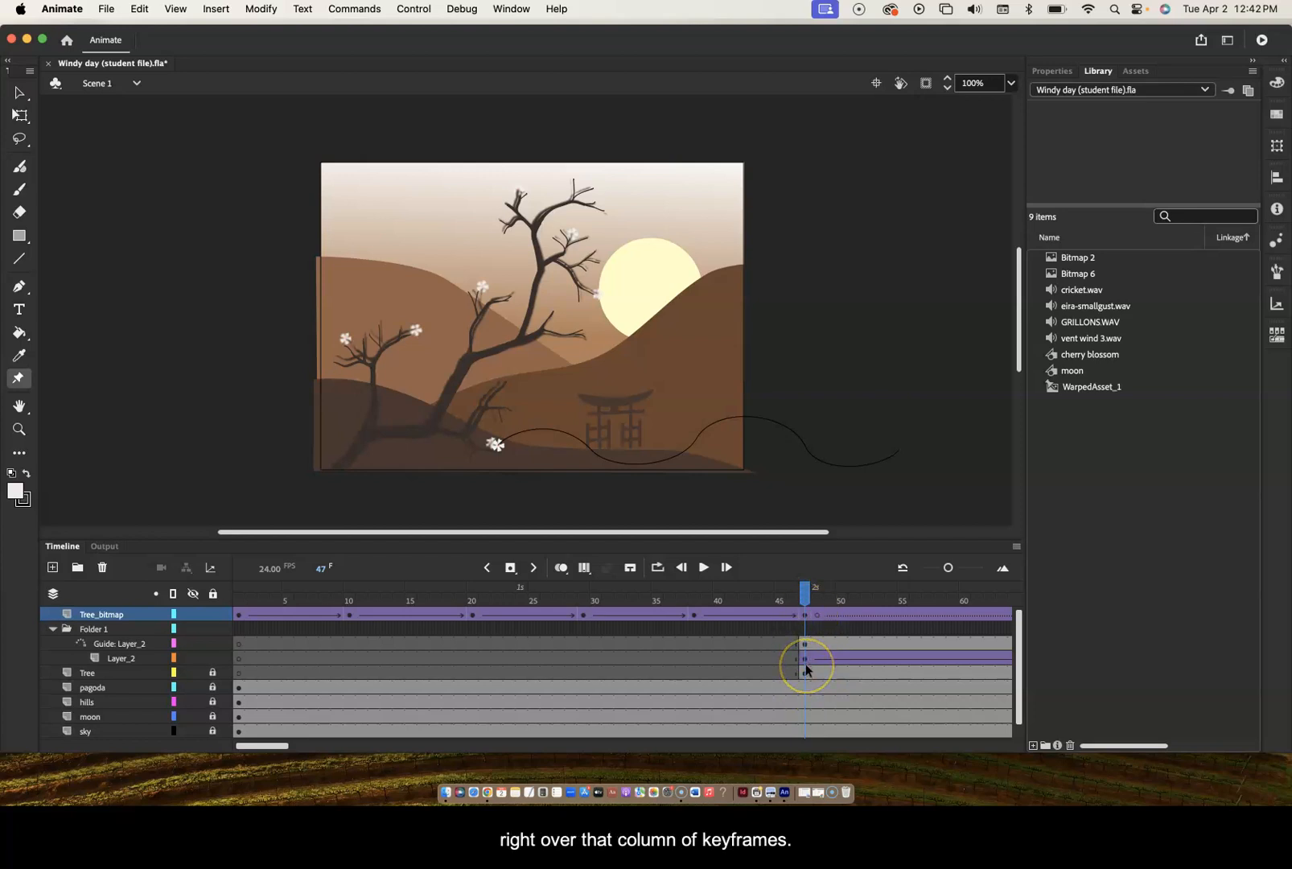
- Lock the Tree_bitmap layer, switch to the Selection tool and clear the current selection
left_click(117, 644, "shift")
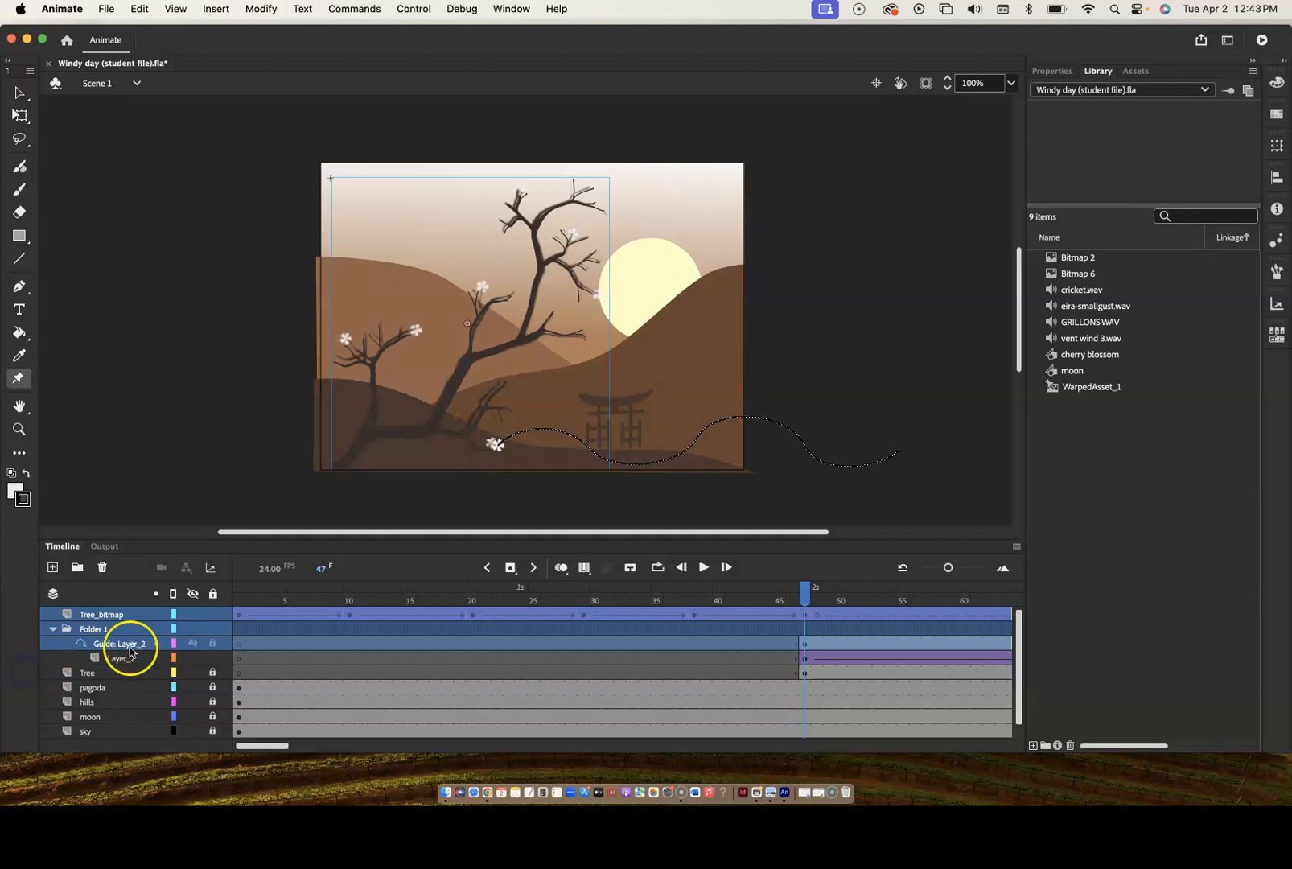
left_click(213, 615)
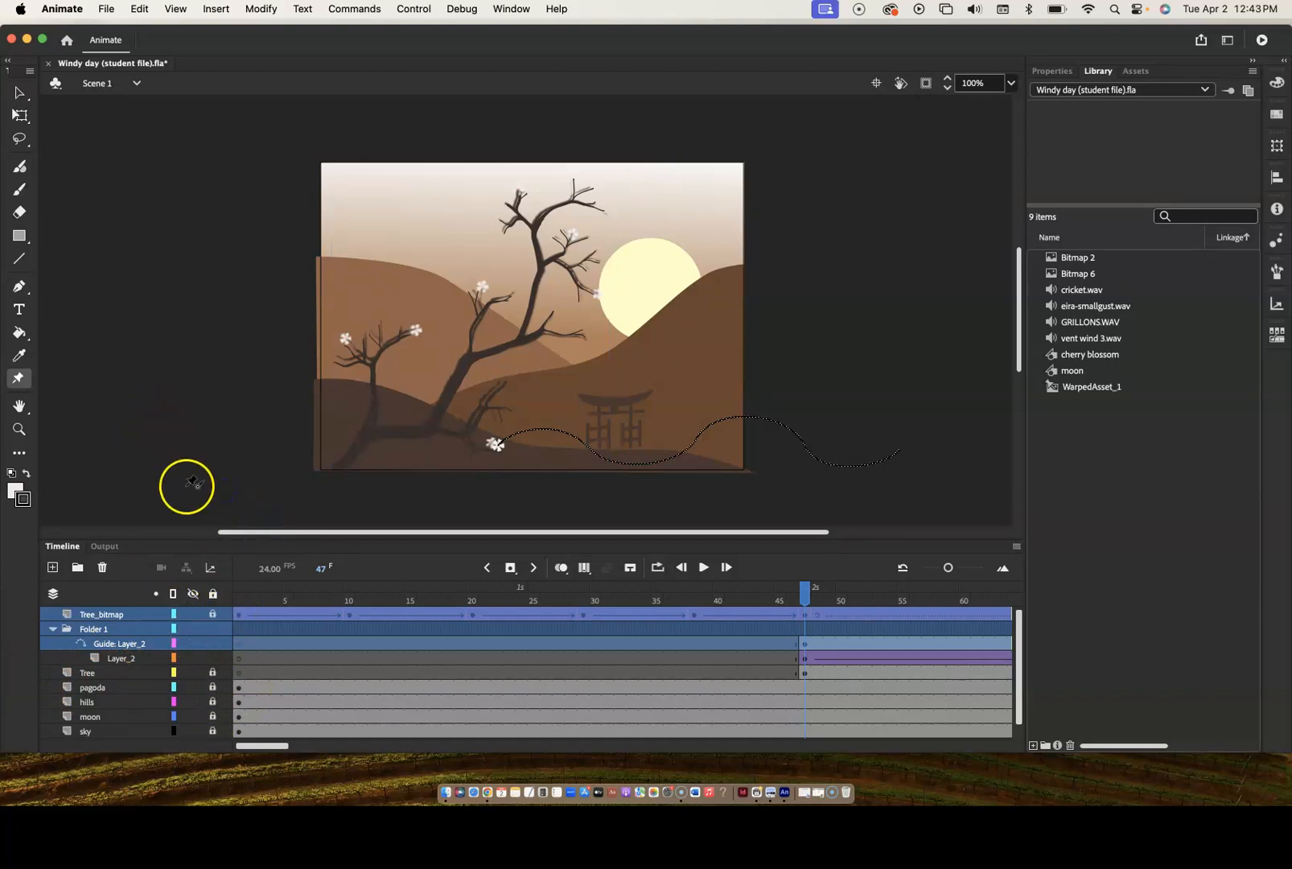
left_click(20, 94)
left_click(160, 267)
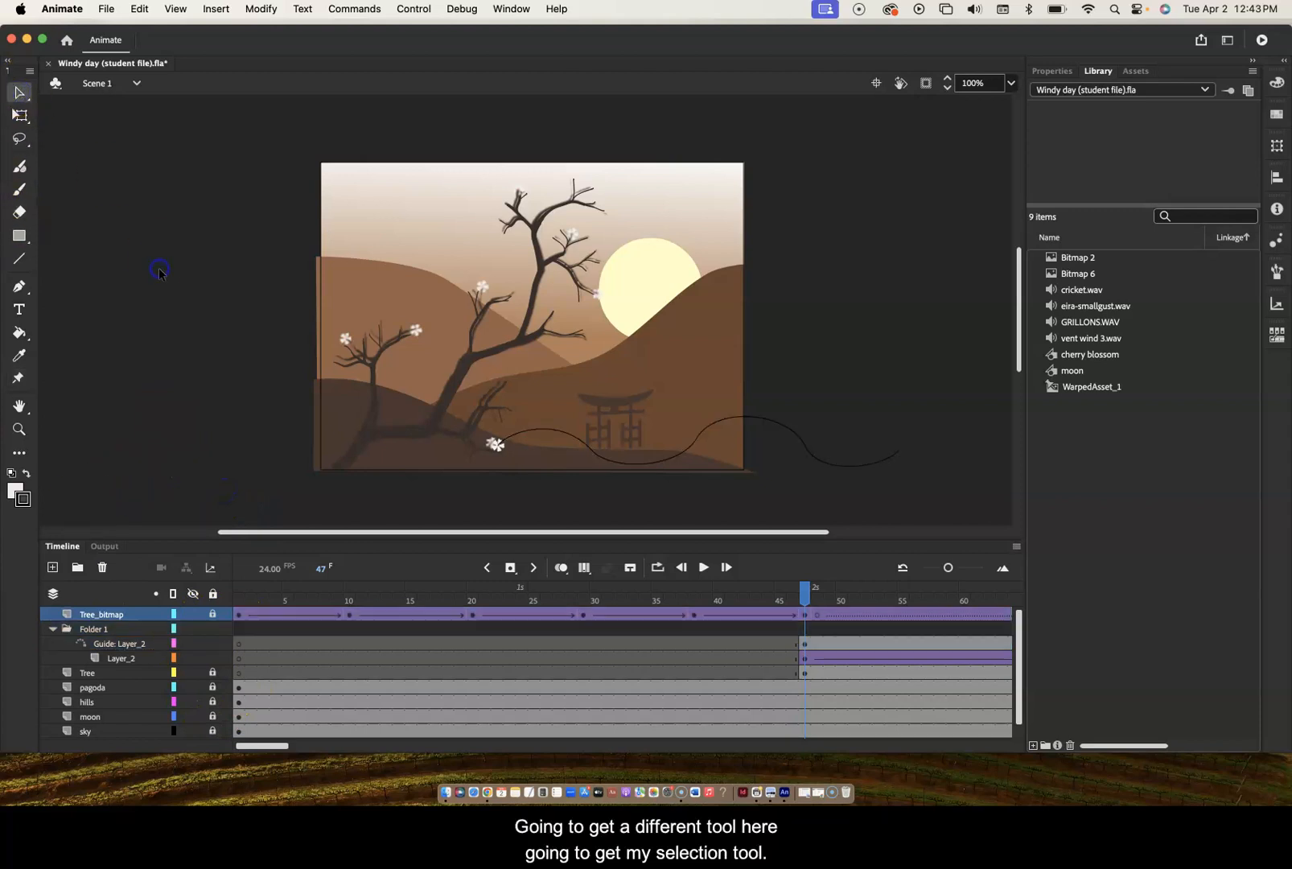
- Select the guide layer and Layer_2 together and move the cherry blossom with its motion path onto the bitmap tree's lowest blossom
left_click(127, 644)
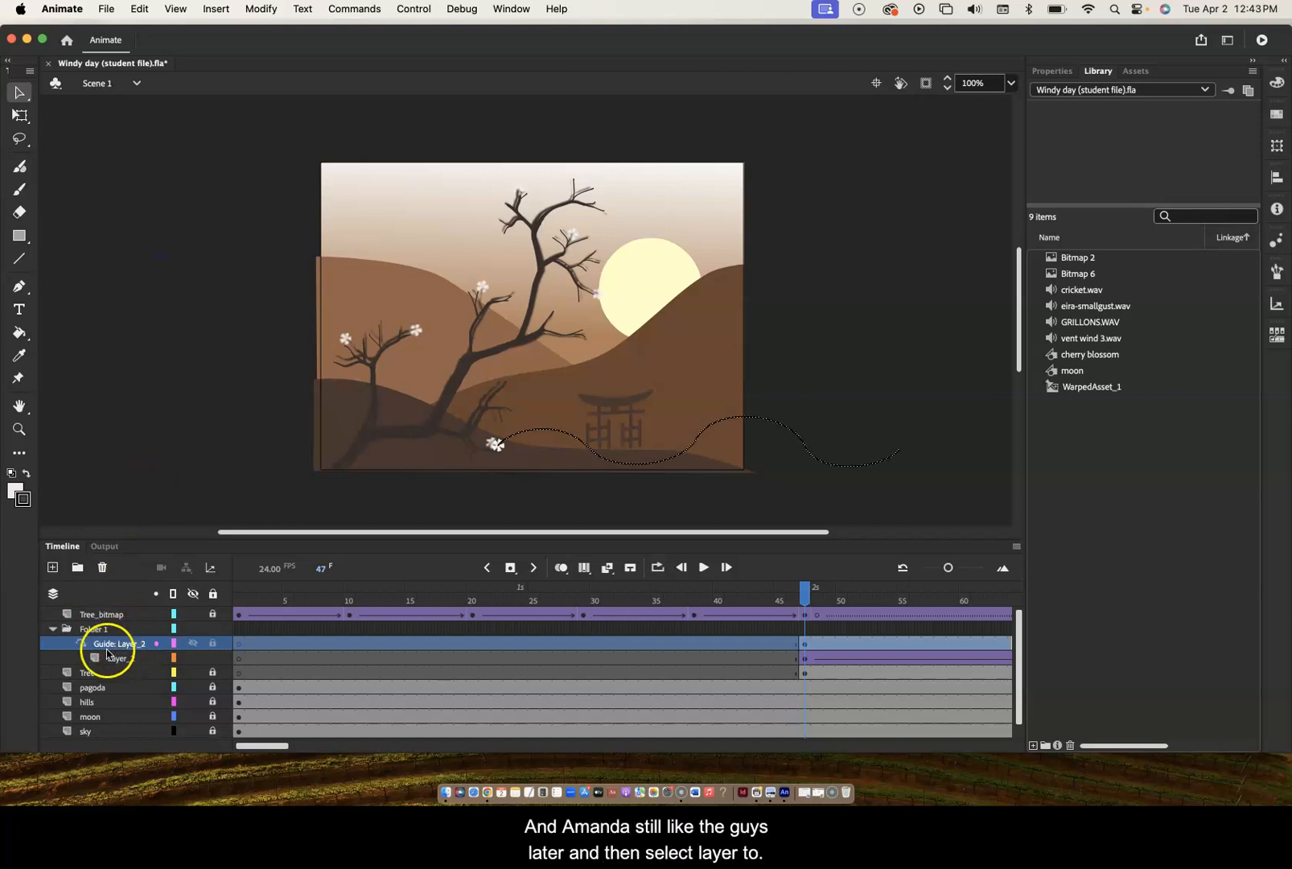
left_click(117, 659, "shift")
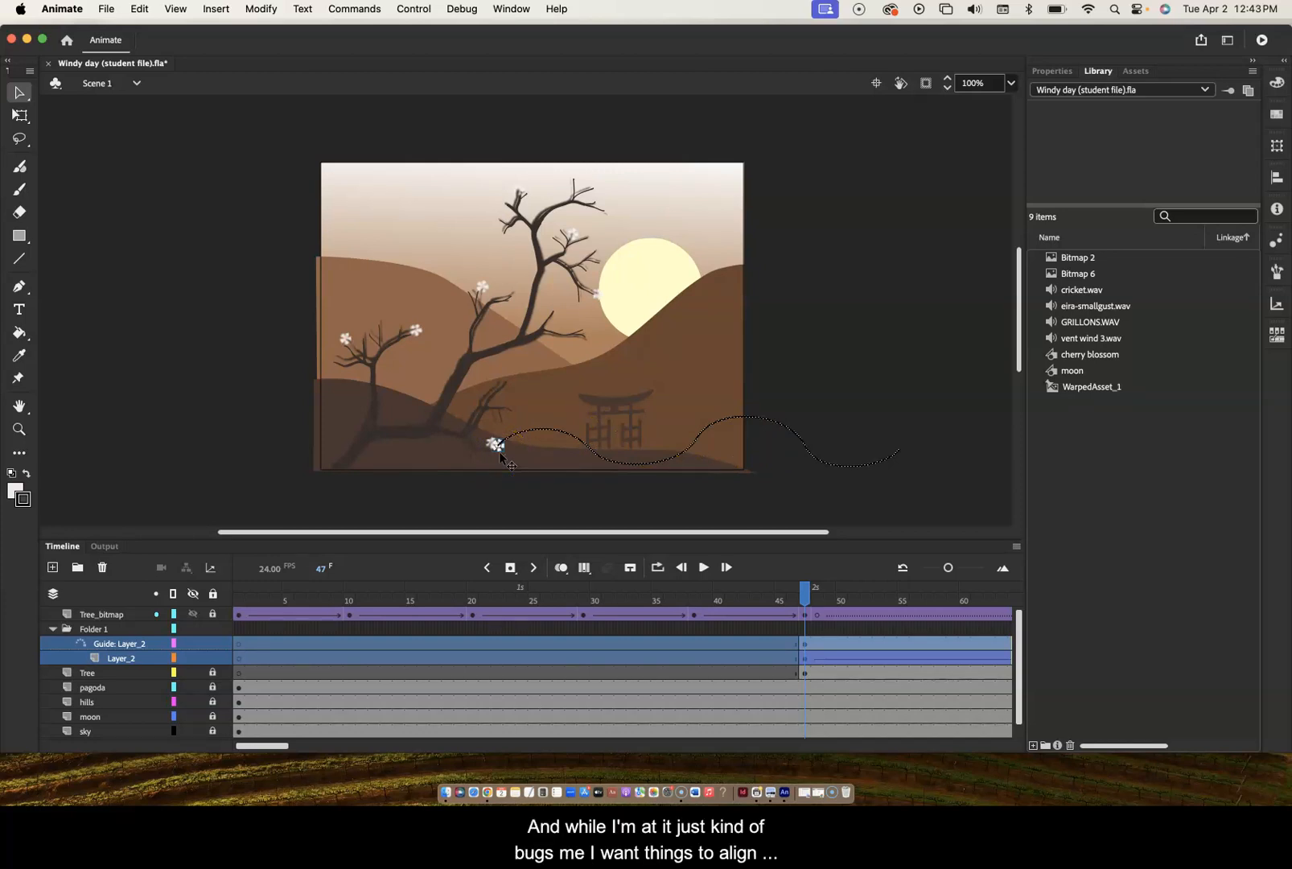
left_click(20, 431)
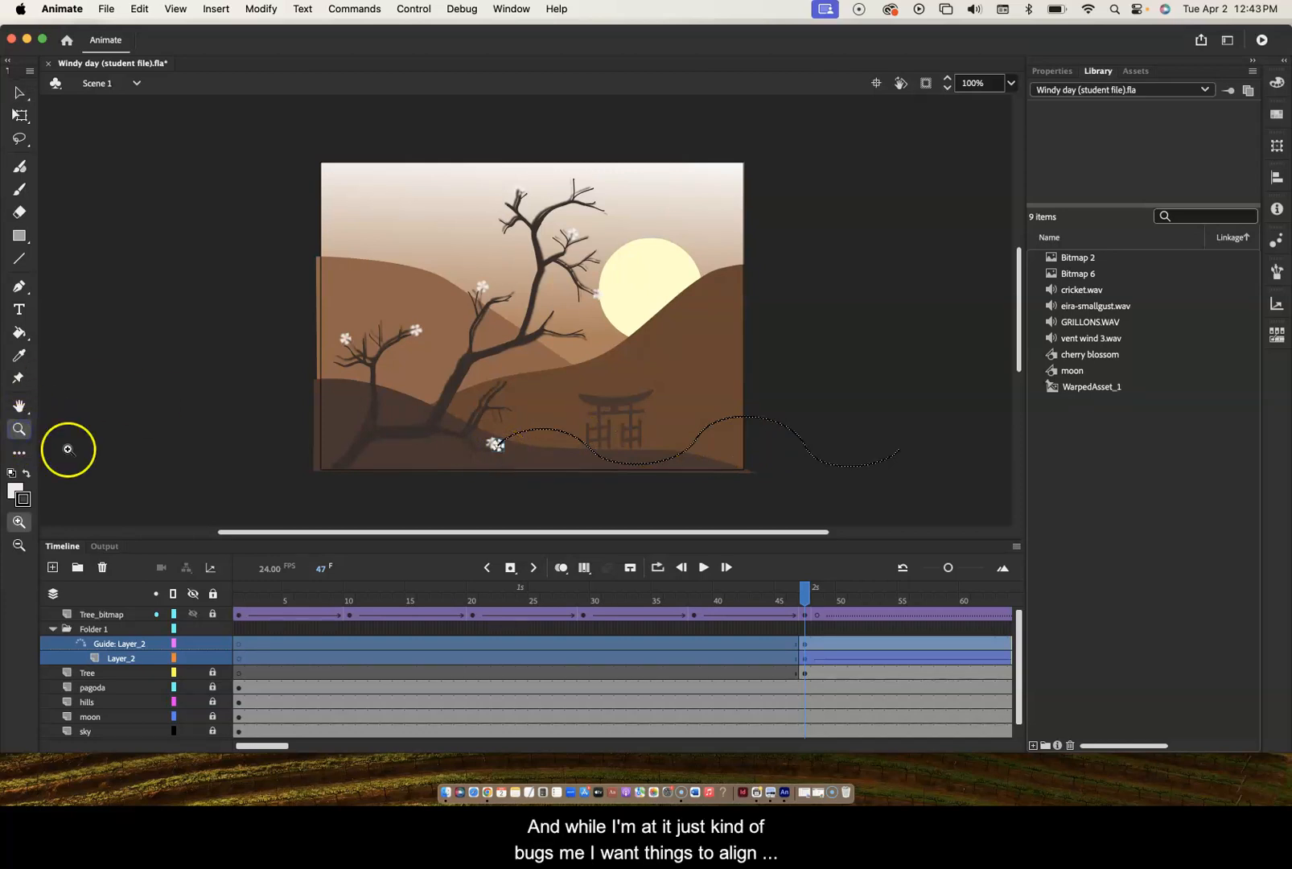
left_click(16, 525)
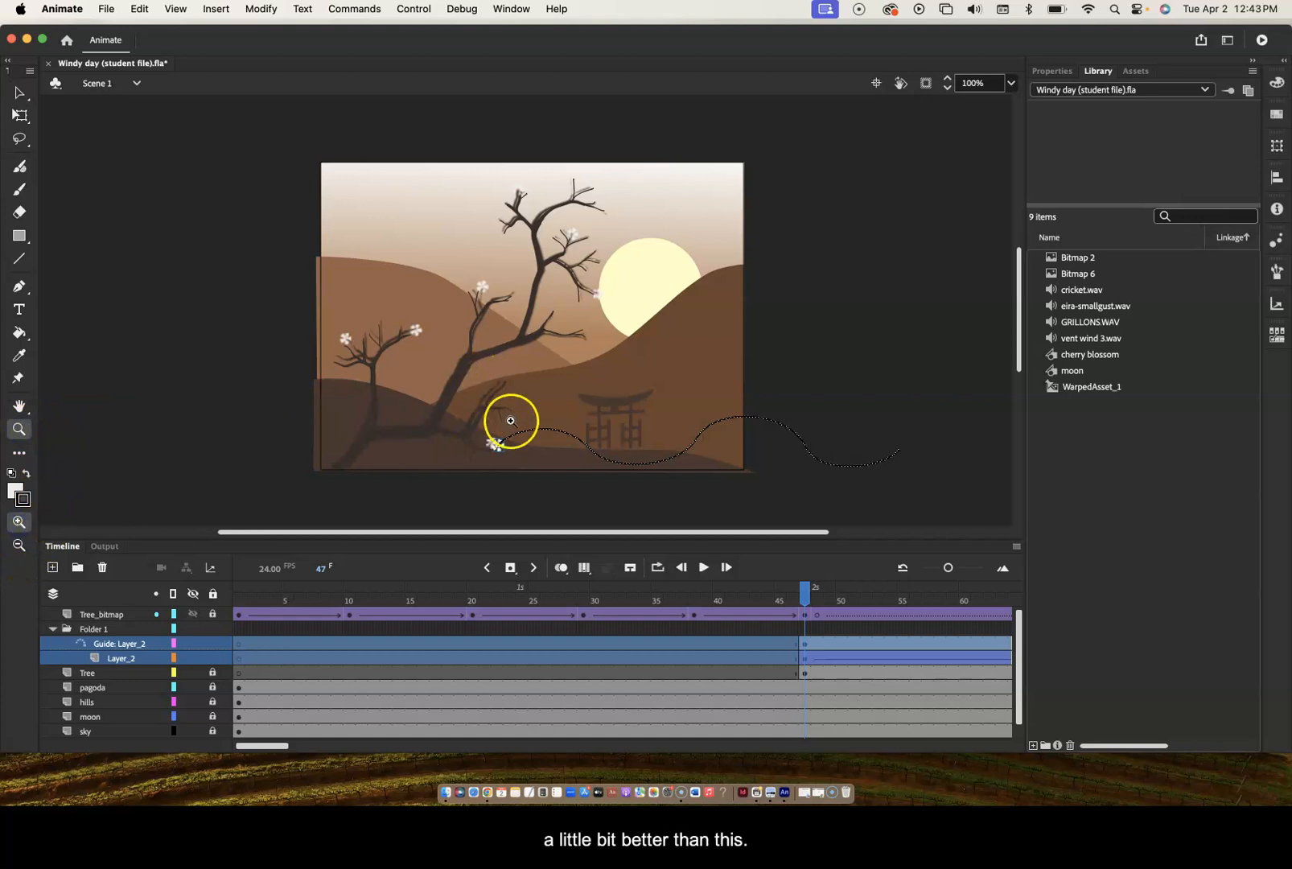
left_click_drag(494, 434, 558, 495)
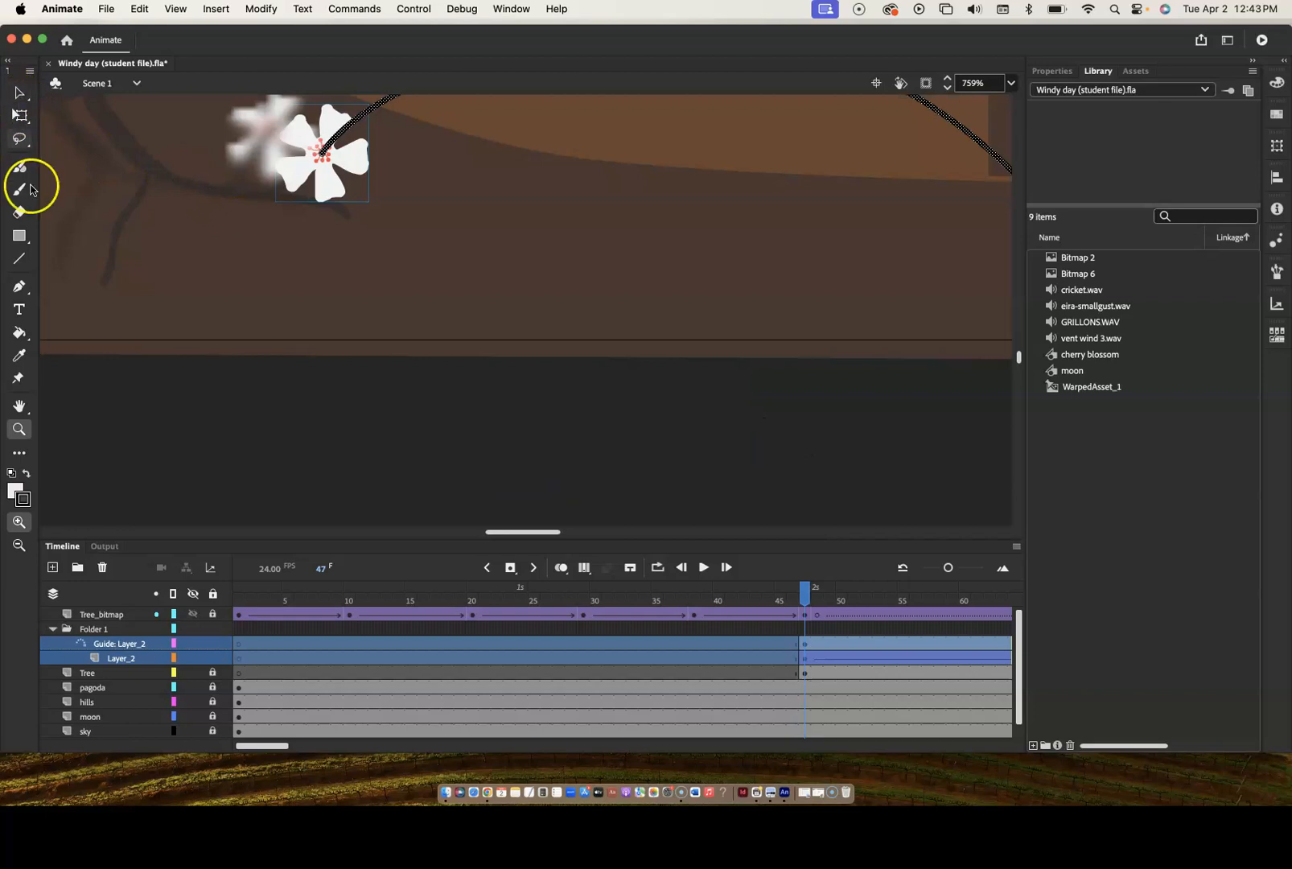
left_click(18, 407)
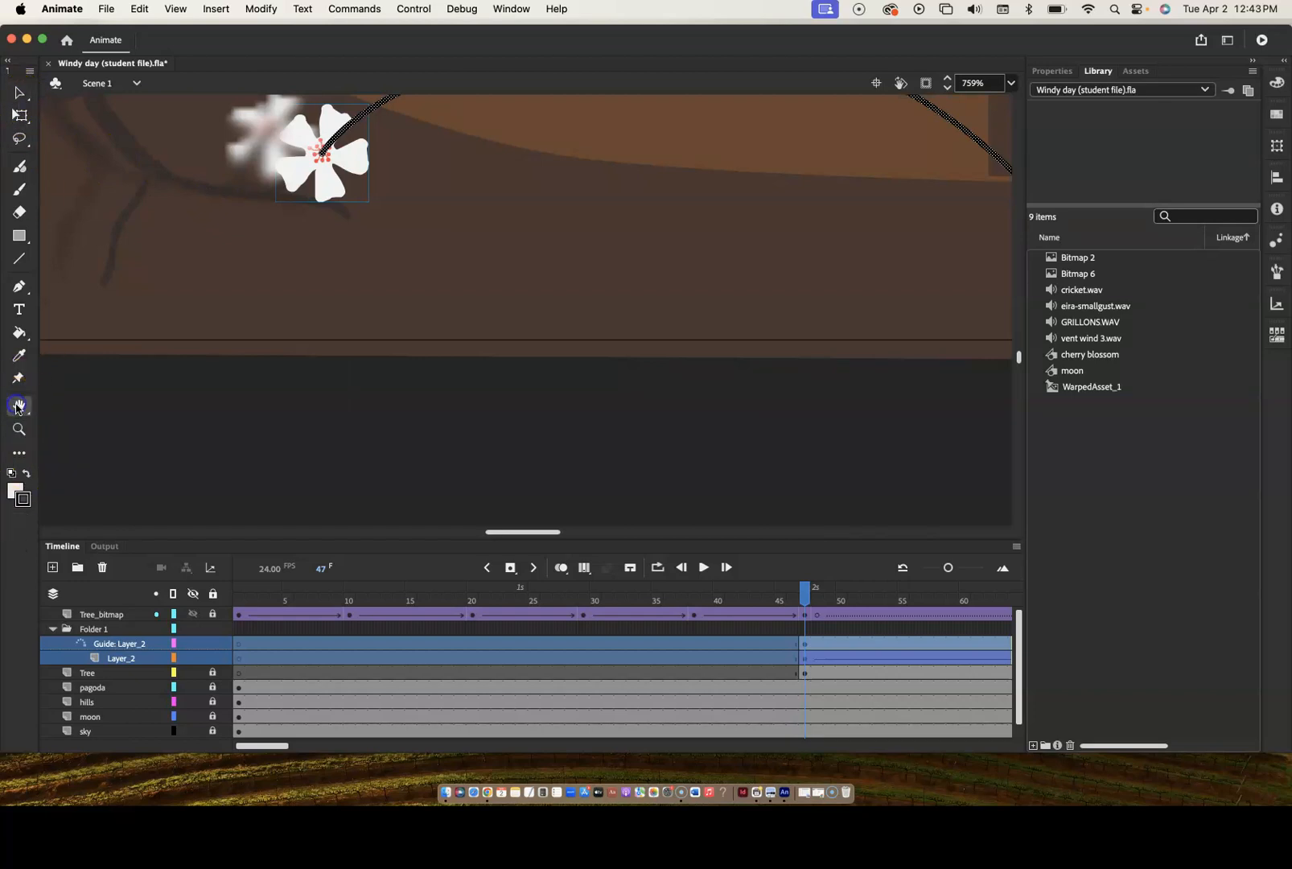
left_click_drag(218, 244, 401, 421)
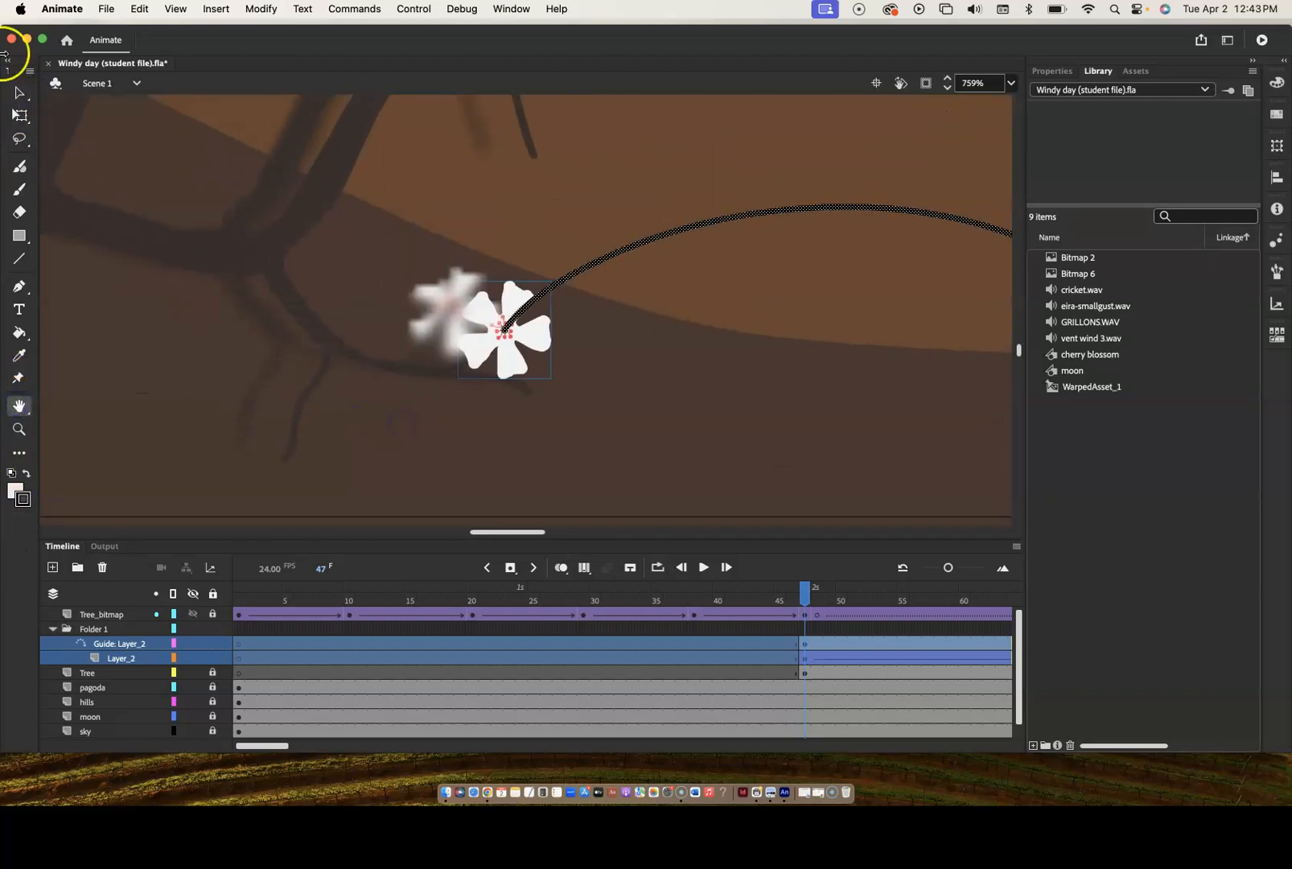
left_click(21, 95)
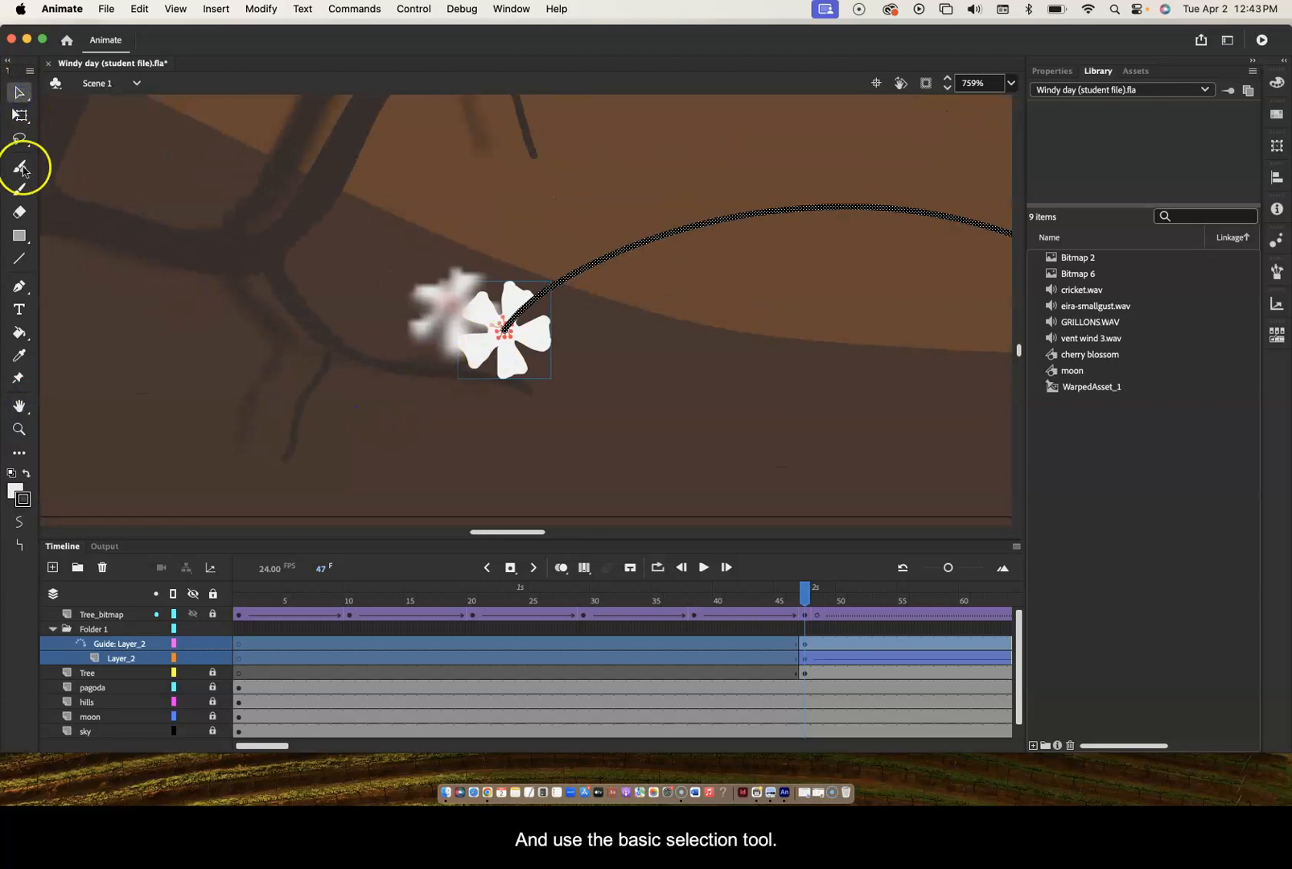
left_click_drag(515, 366, 464, 352)
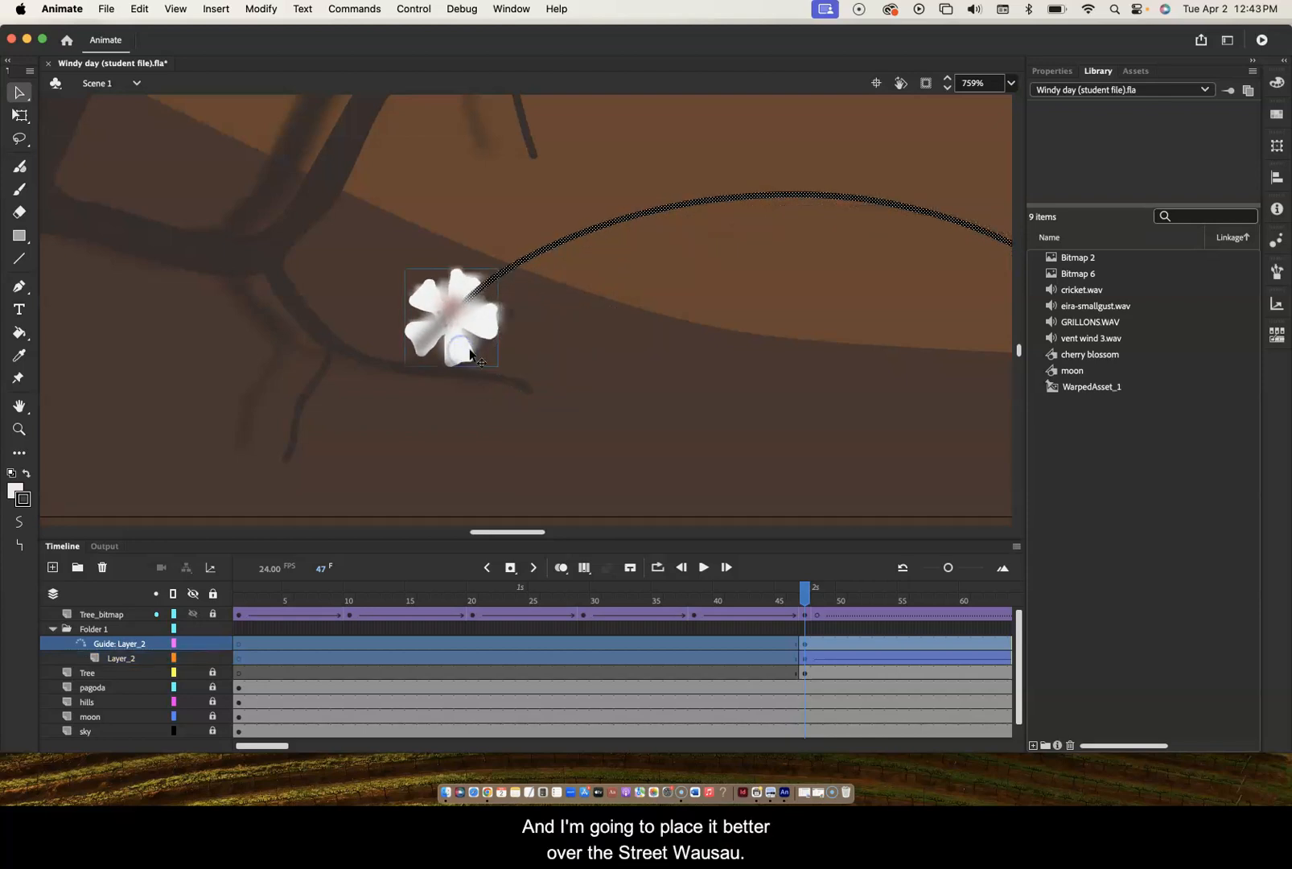
mouse_move(805, 595)
left_mouse_down()
mouse_move(903, 596)
mouse_move(680, 594)
mouse_move(805, 594)
mouse_move(804, 581)
left_mouse_up()
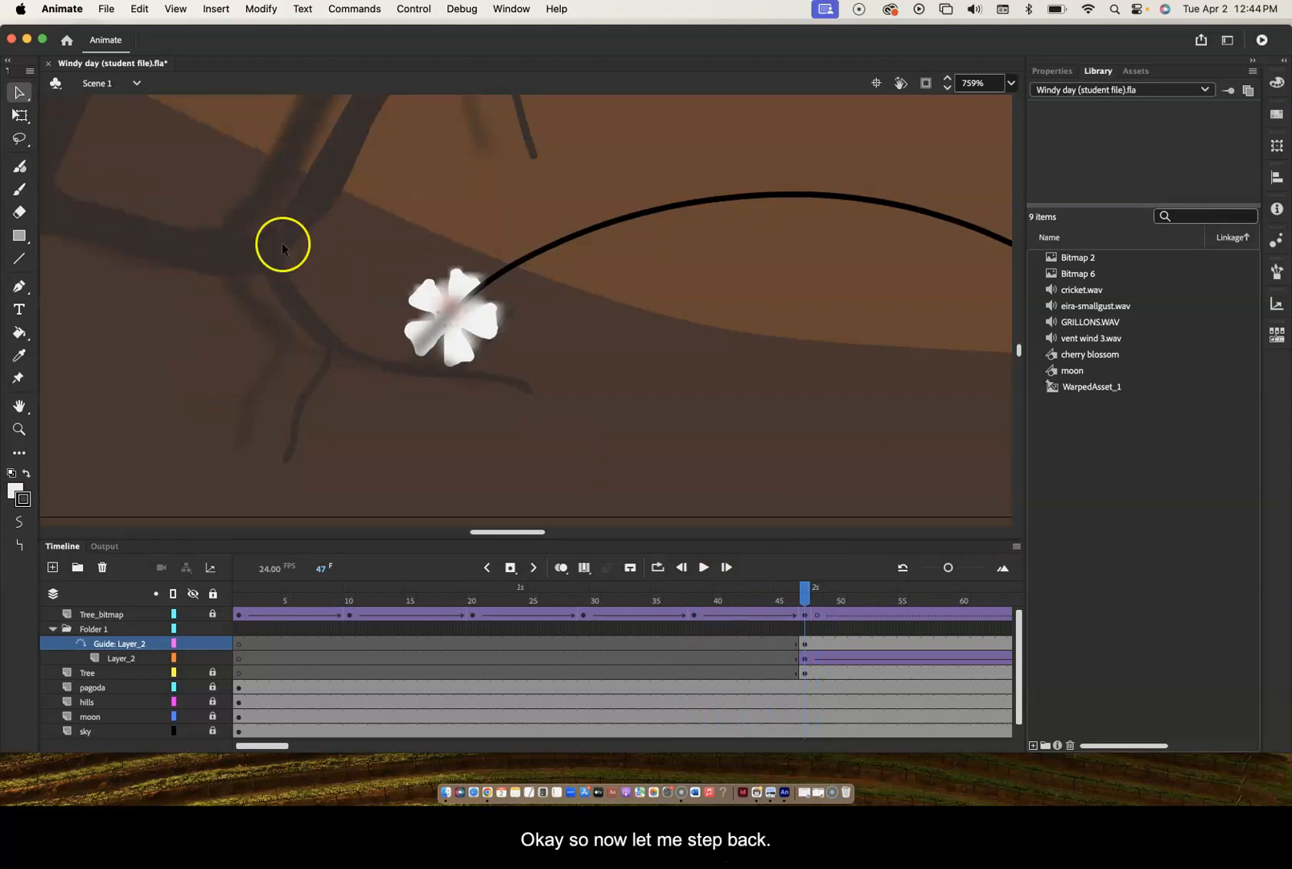
- Zoom out to 190% and reposition the view to examine how the bitmap and vector trees overlap at frame 47
left_click(19, 430)
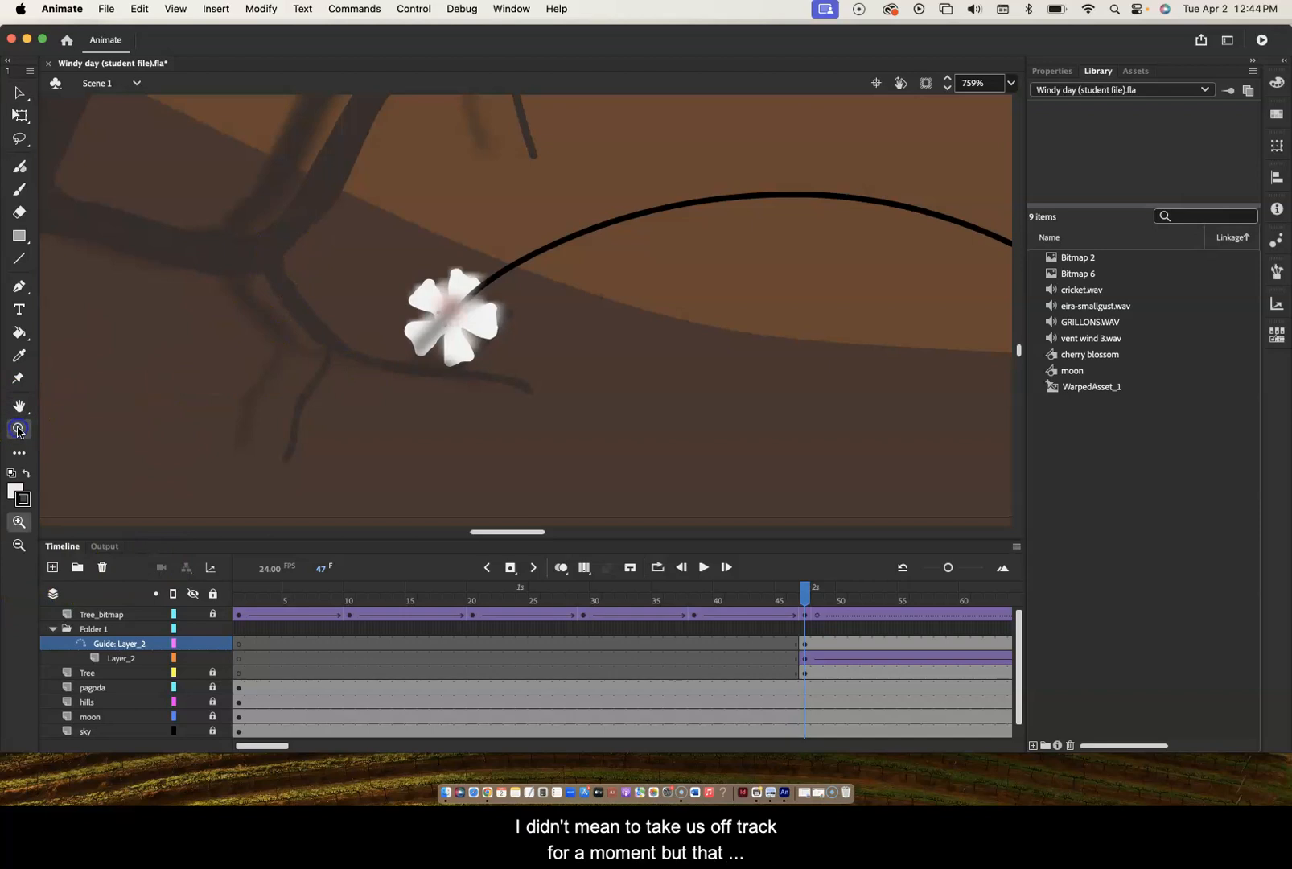
left_click(19, 544)
left_click(413, 392)
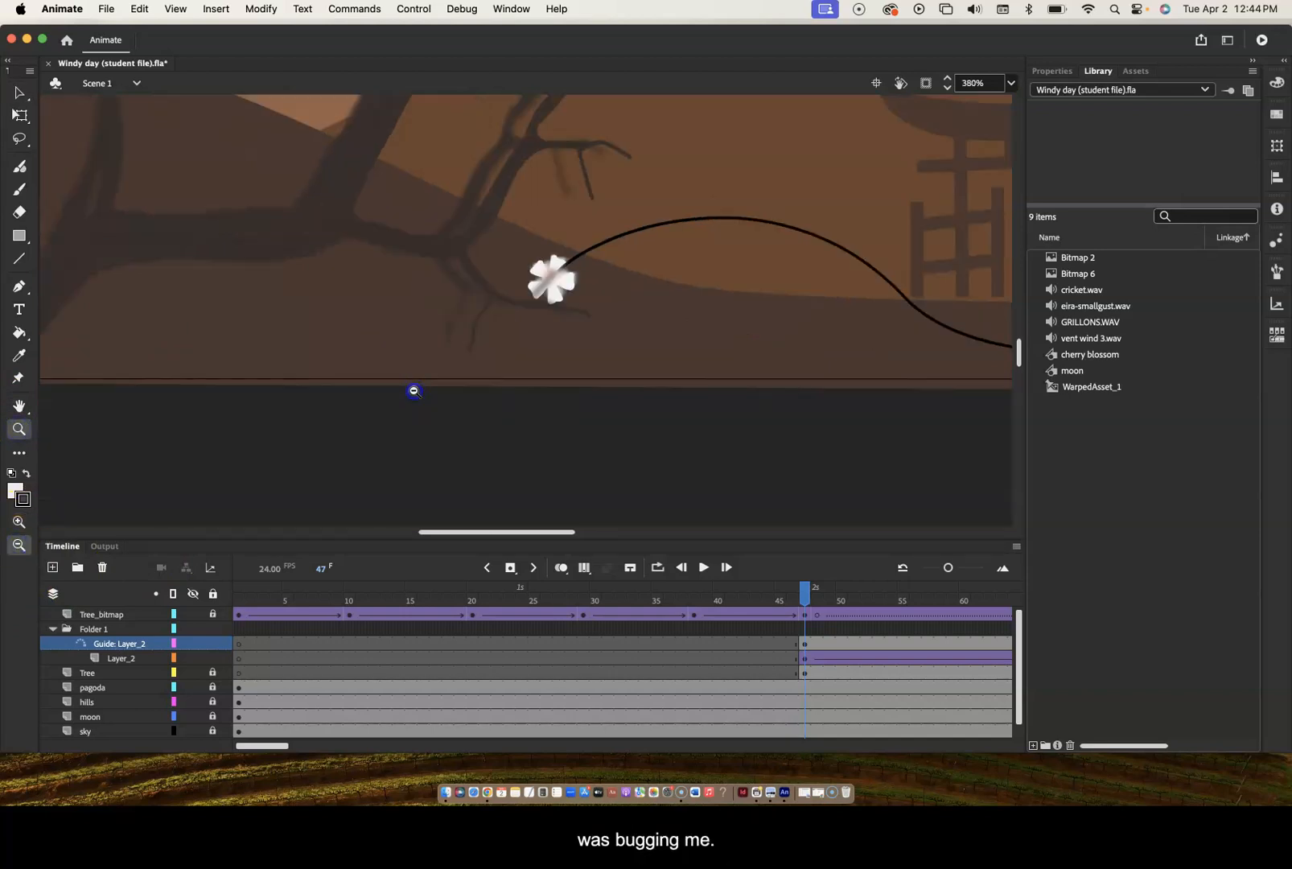
left_click(156, 457)
left_click(19, 407)
left_click_drag(529, 259, 372, 495)
left_click_drag(445, 384, 449, 382)
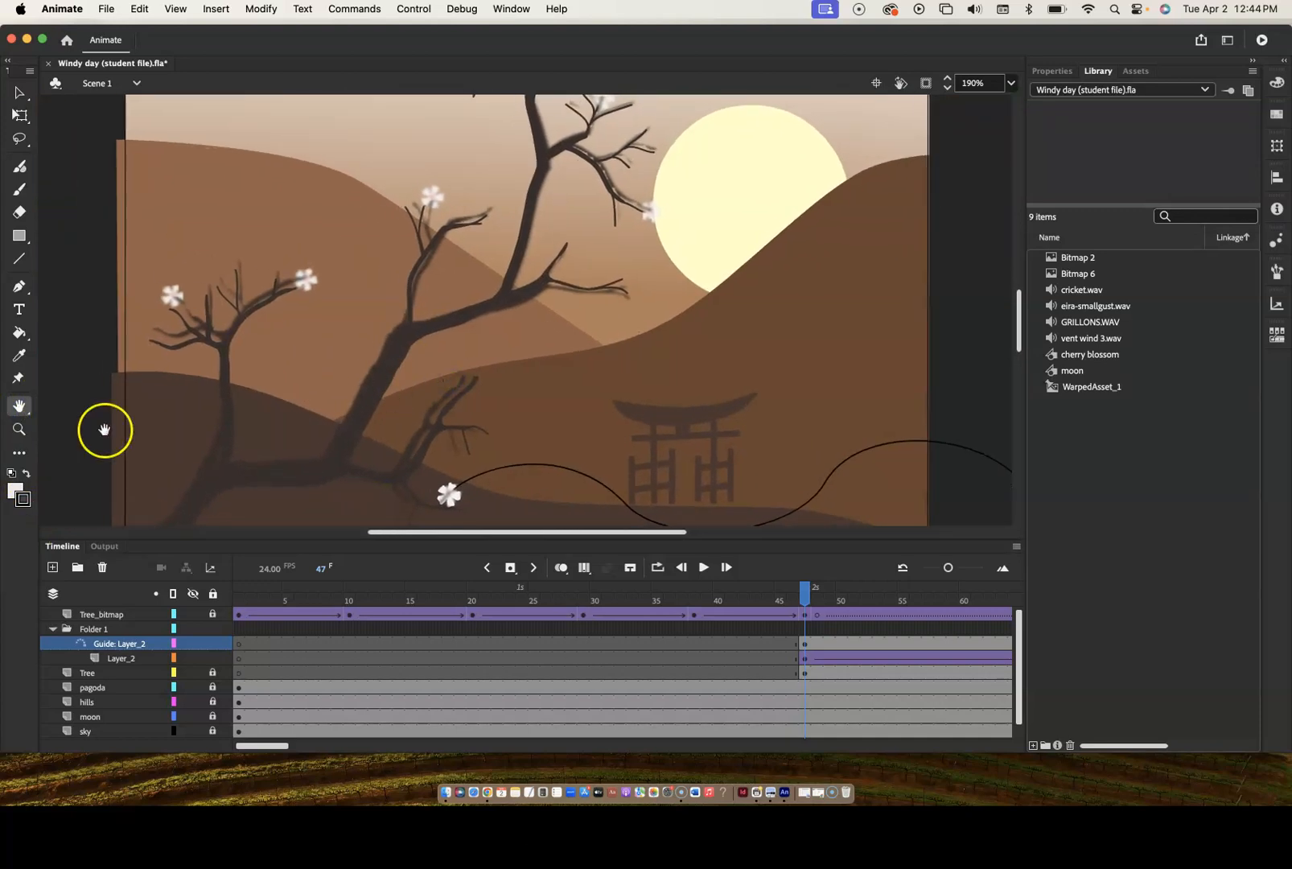
left_click(19, 92)
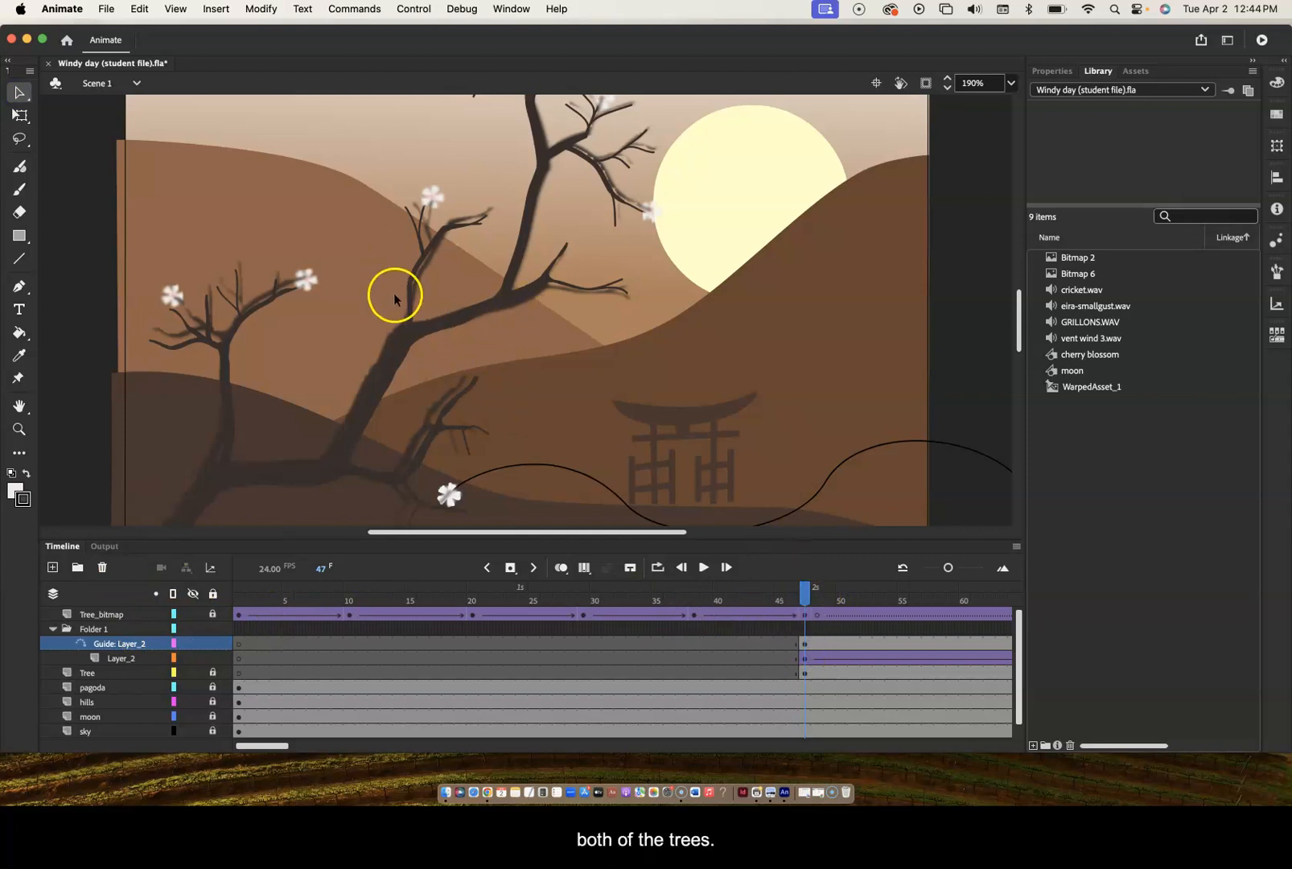
- Duplicate the guide layer and Layer_2 together and move the copied cherry blossom with its path onto the tree's leftmost blossom
left_click(122, 646)
left_click(127, 660, "shift")
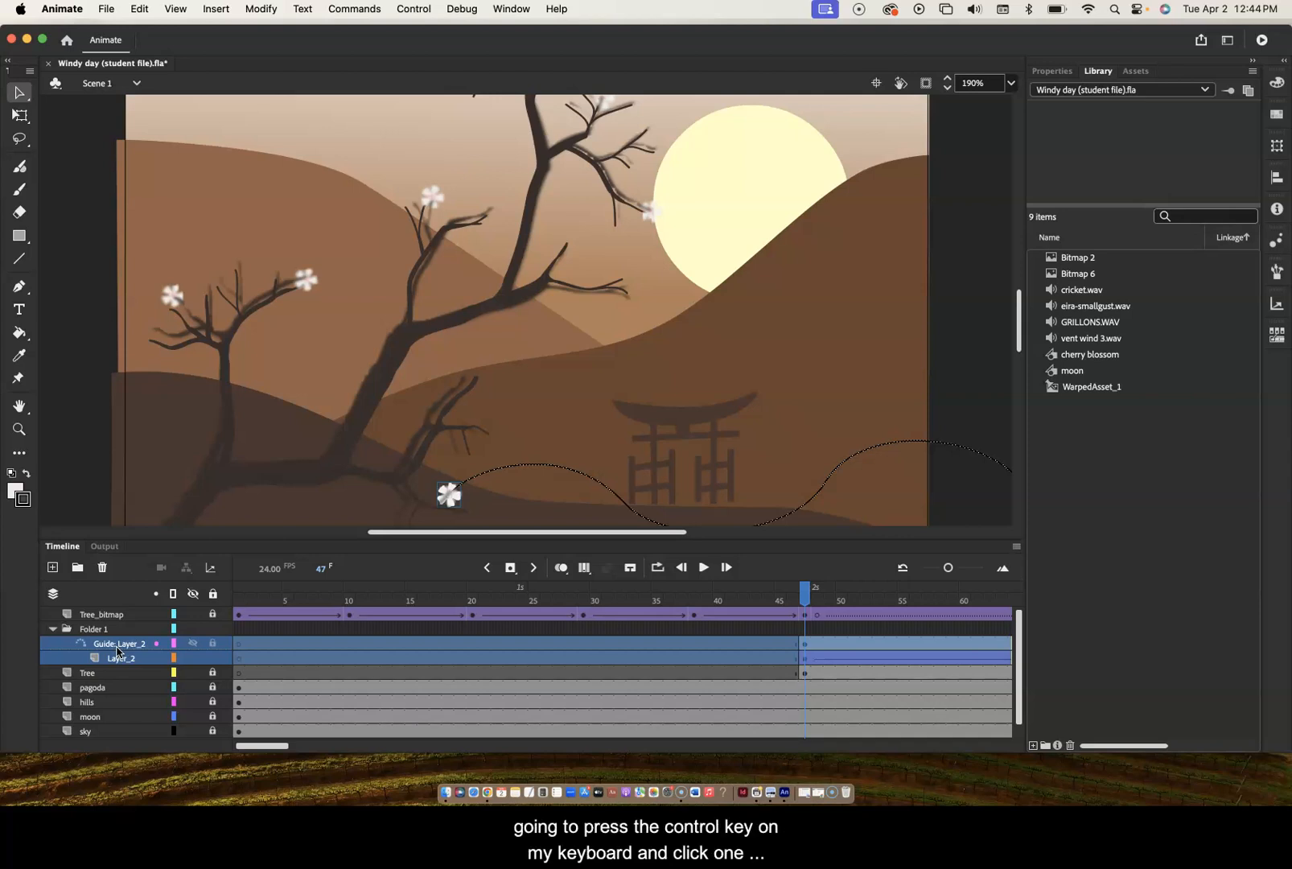
left_click(119, 652, "ctrl")
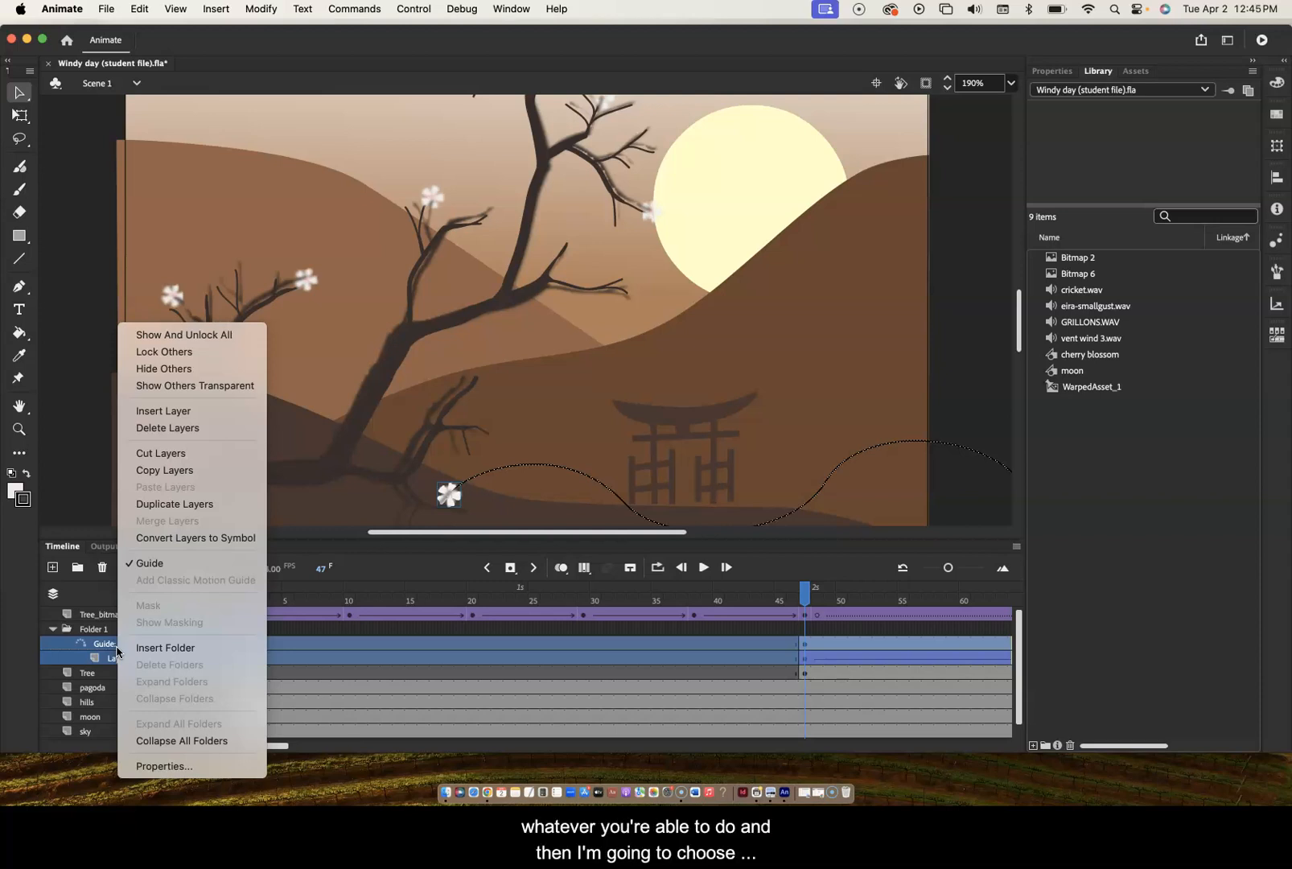
left_click(163, 504)
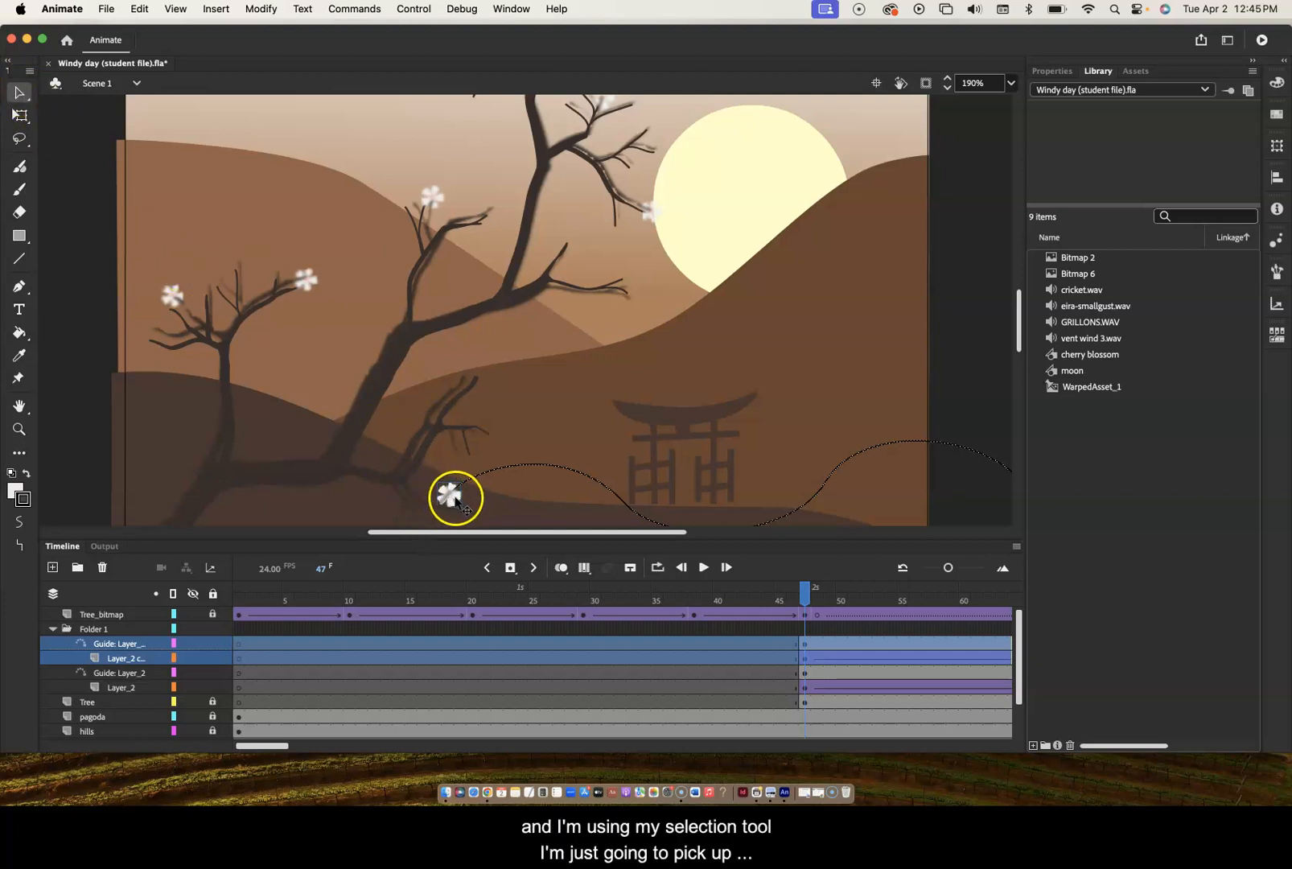
left_click_drag(448, 493, 173, 297)
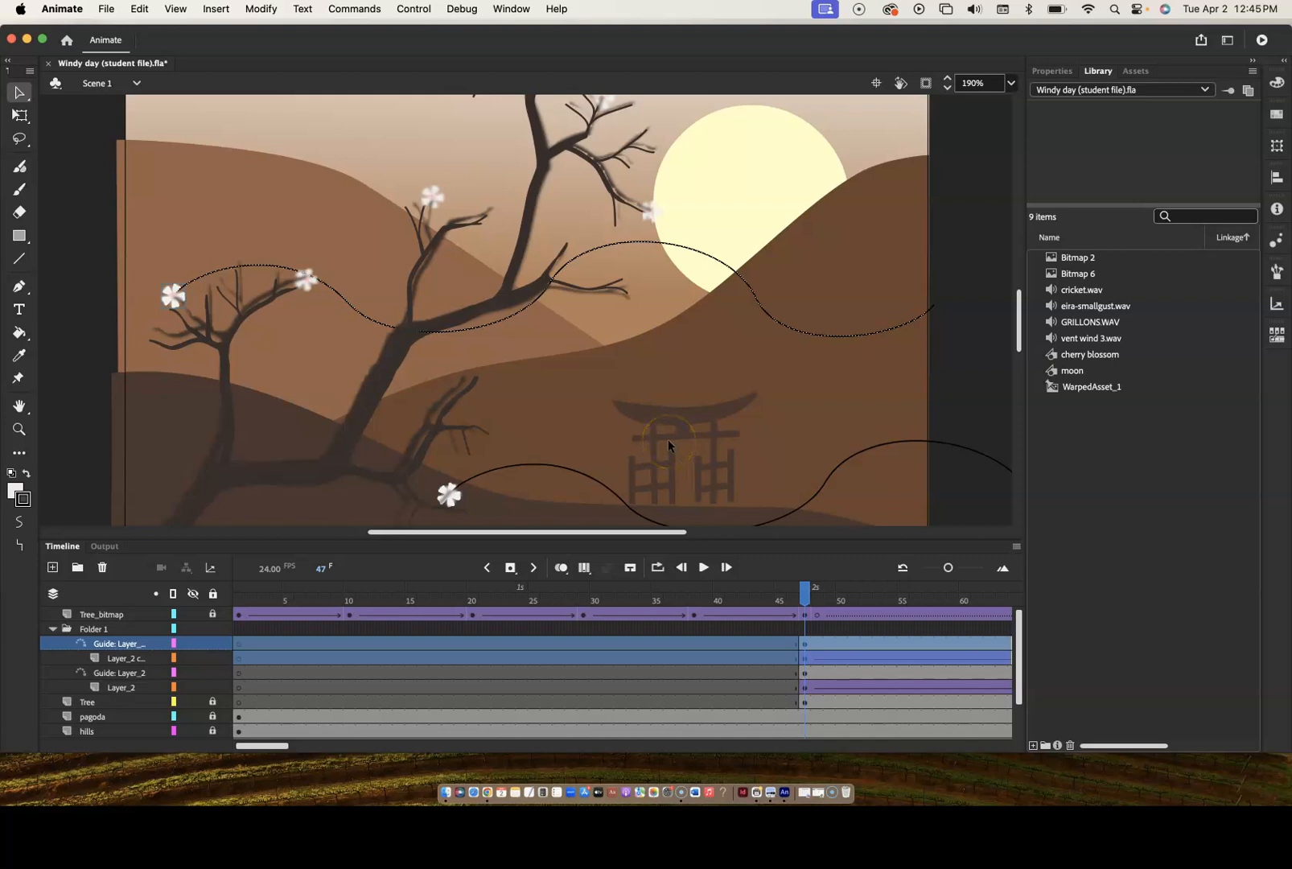
mouse_move(806, 593)
left_mouse_down()
mouse_move(903, 596)
mouse_move(695, 600)
mouse_move(914, 594)
mouse_move(767, 596)
mouse_move(803, 599)
left_mouse_up()
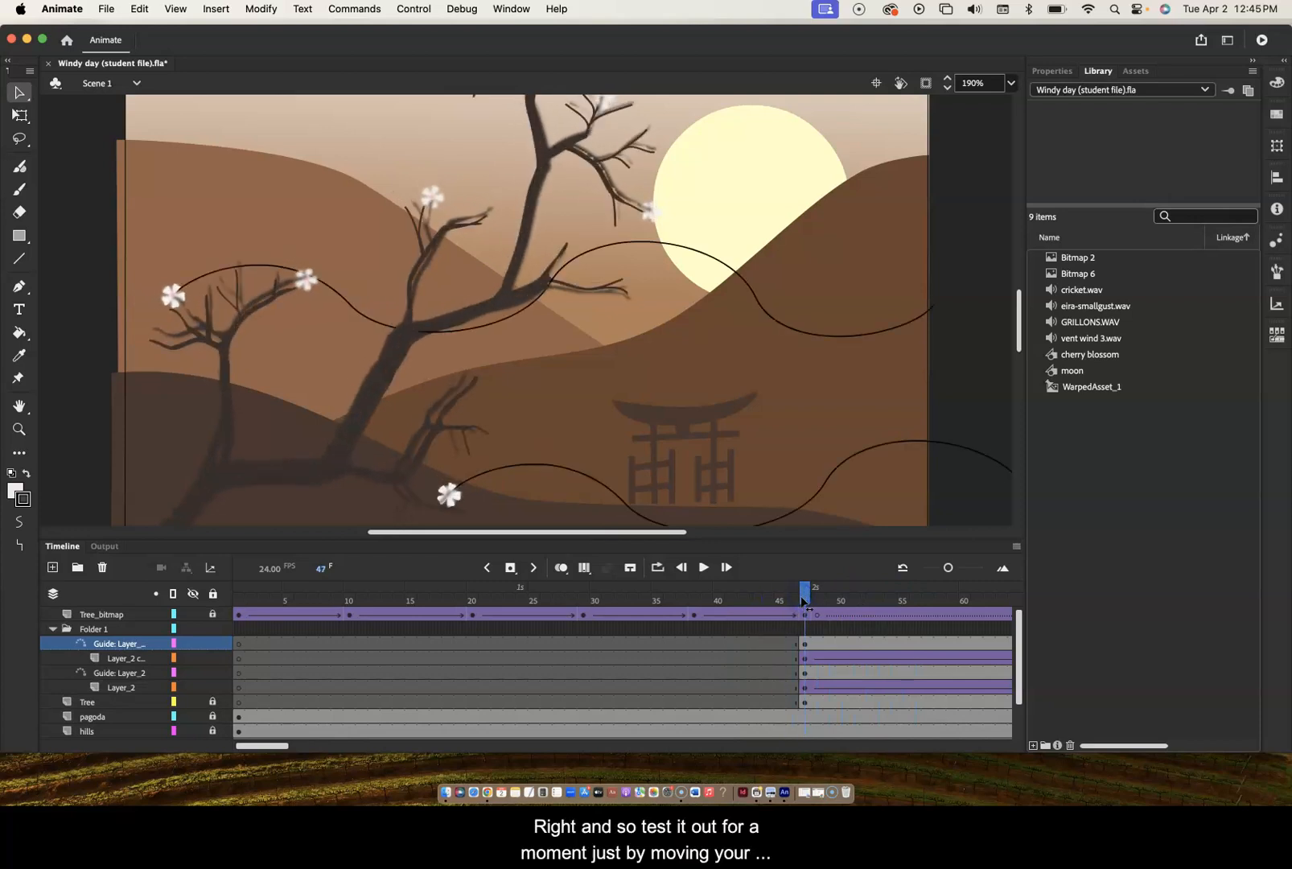
mouse_move(810, 599)
left_mouse_down()
mouse_move(768, 595)
mouse_move(903, 595)
mouse_move(745, 599)
mouse_move(880, 599)
mouse_move(744, 600)
mouse_move(808, 597)
left_mouse_up()
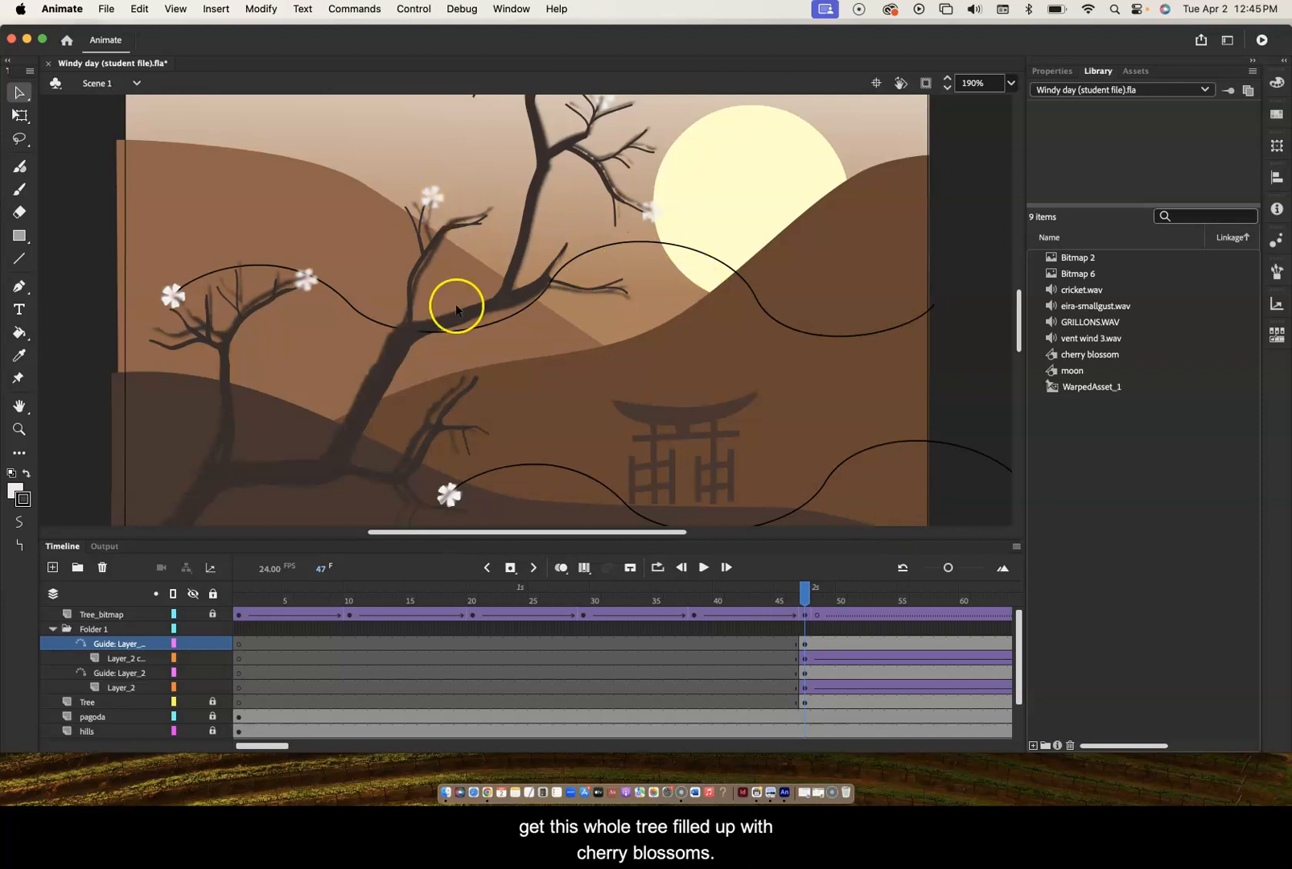
- Duplicate the newest guide and blossom layer pair and move the copy onto the right-hand blossom of the small left branch
left_click(116, 650)
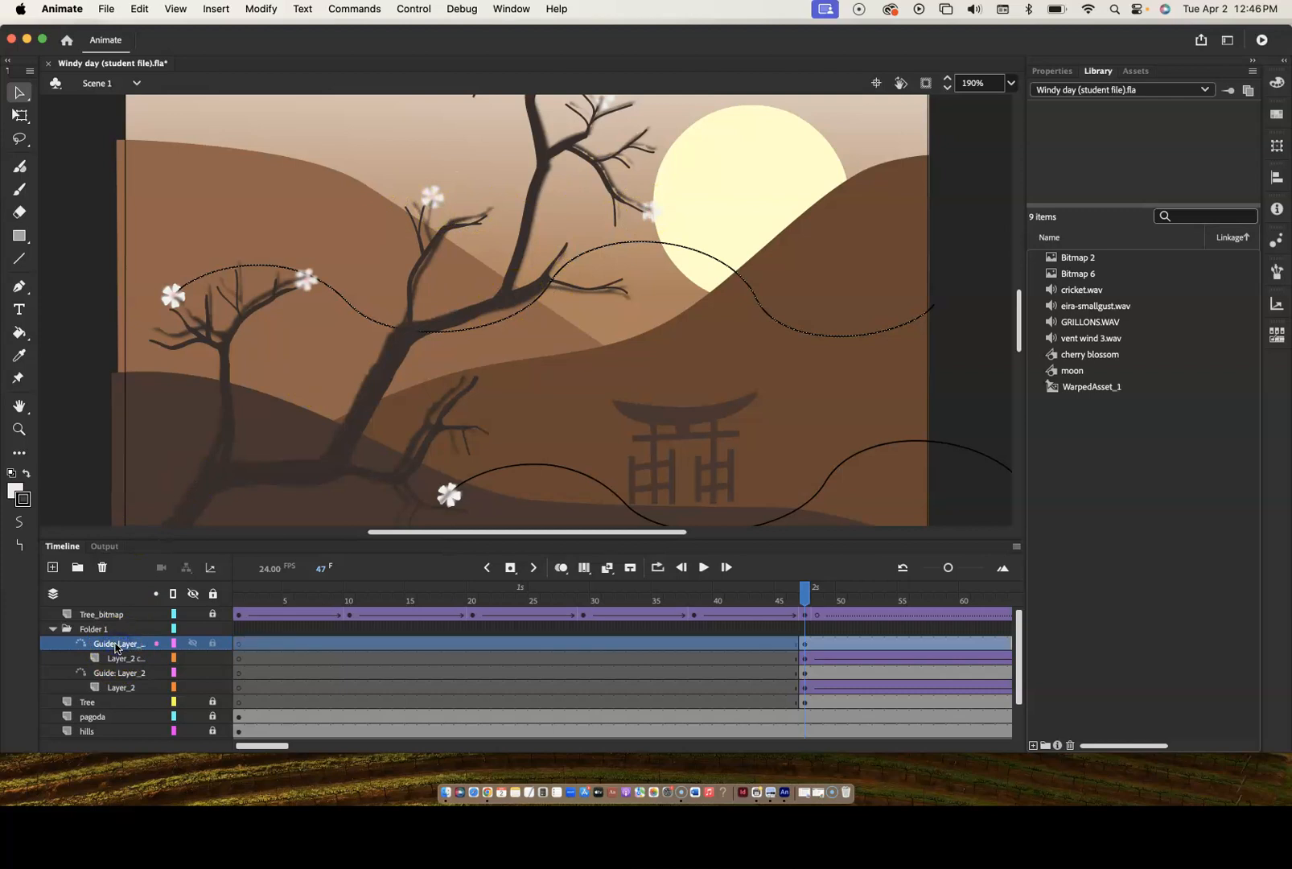
left_click(116, 660, "shift")
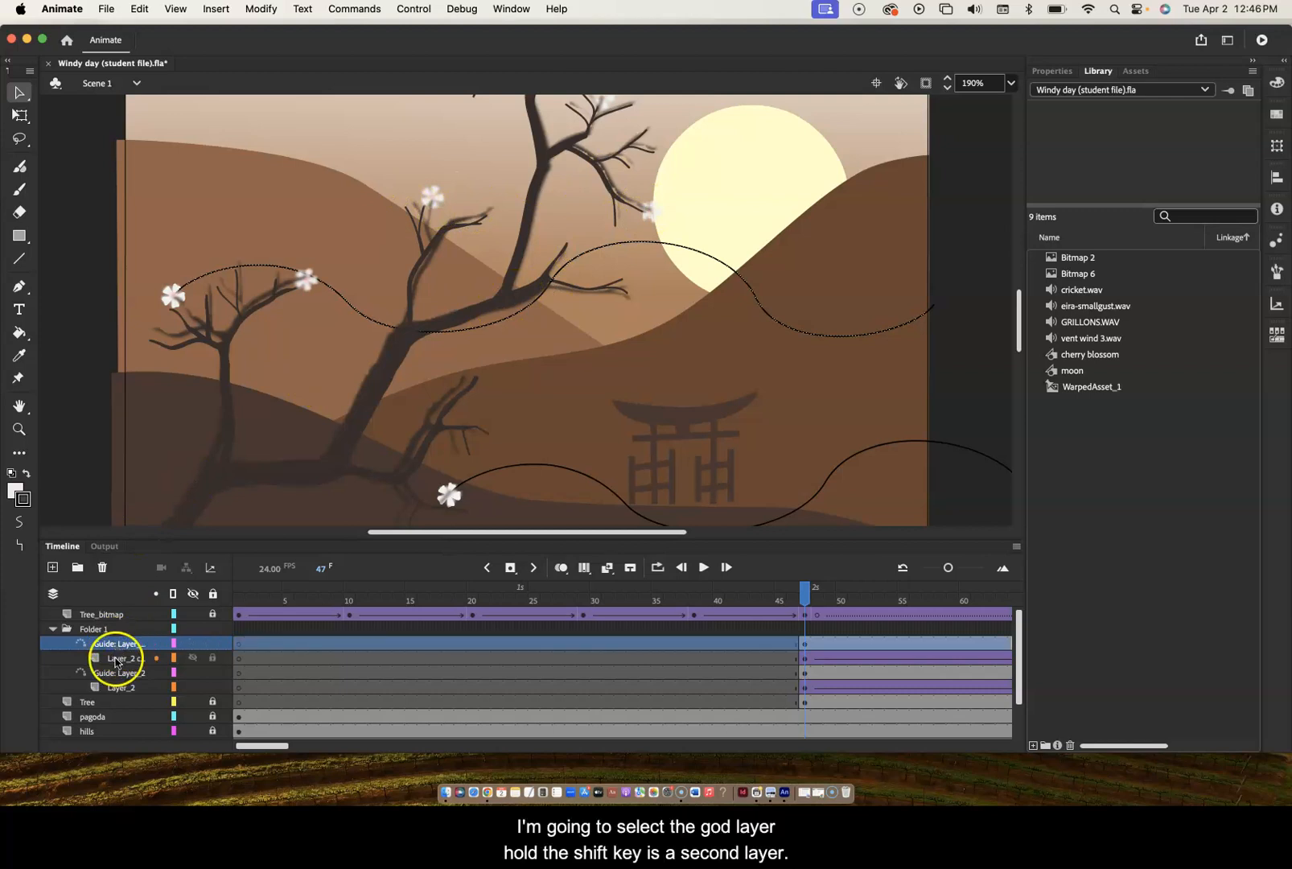
left_click(116, 660, "shift")
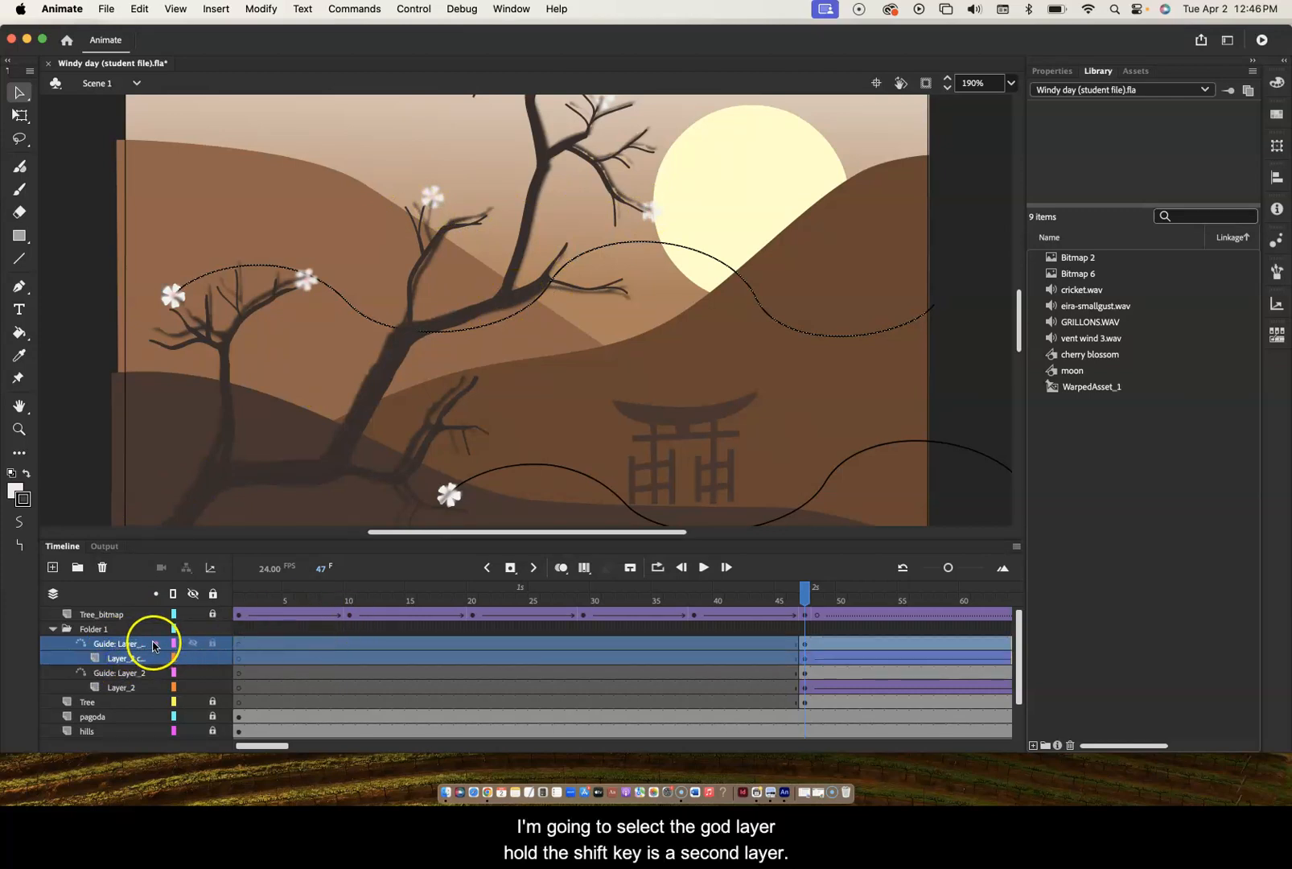
right_click(127, 654)
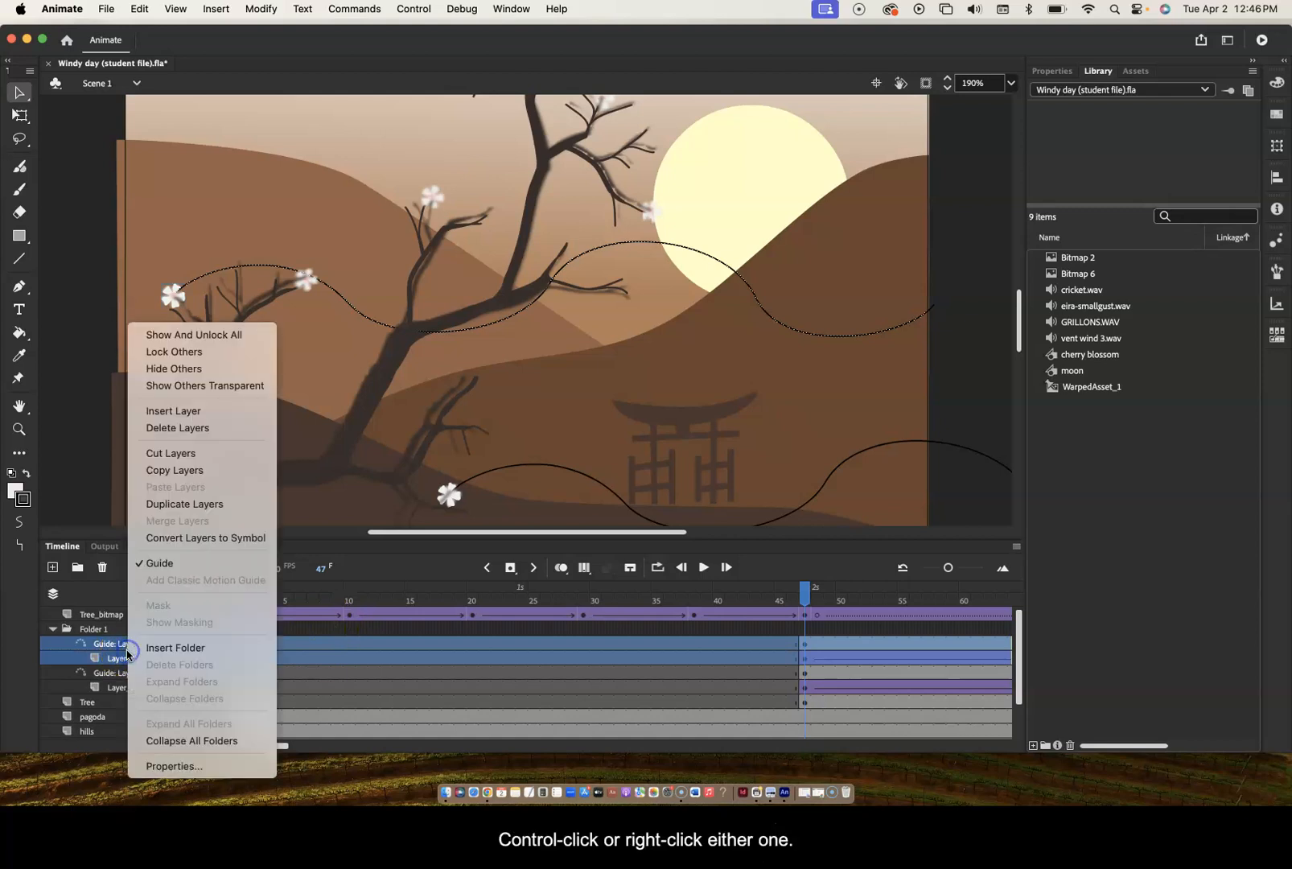
left_click(162, 505)
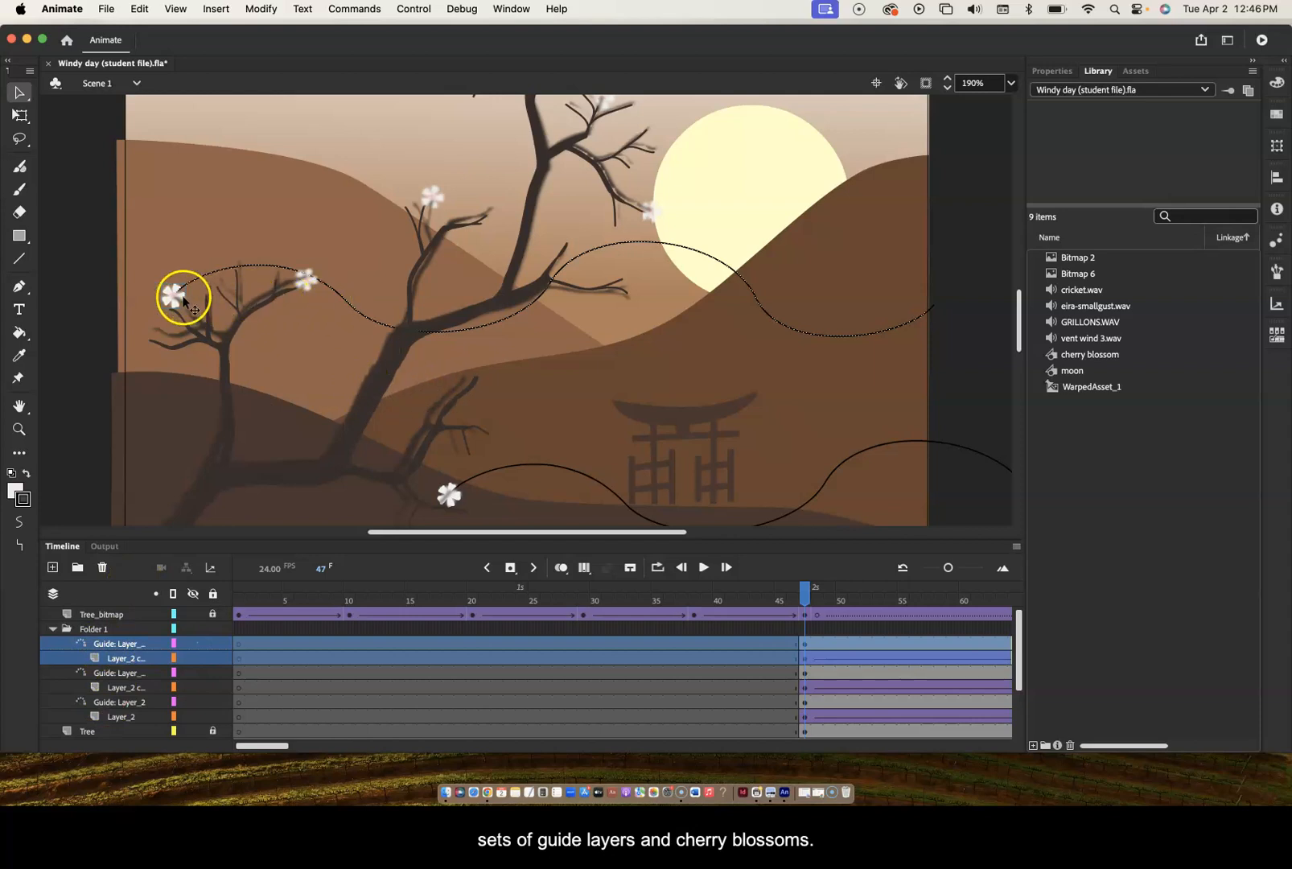
left_click_drag(174, 296, 308, 287)
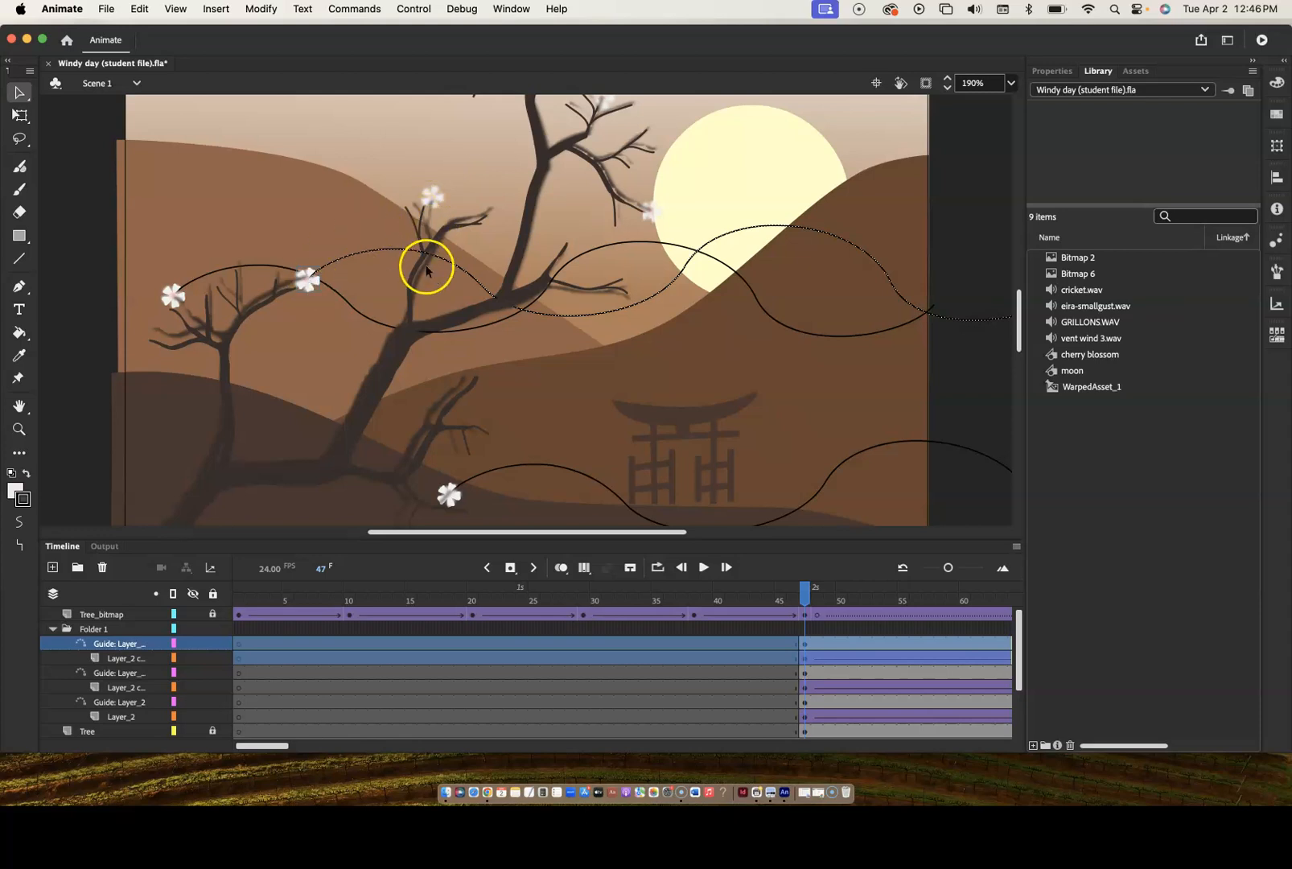
- Duplicate the uppermost guide and blossom layers and move the copy with its path onto the blossom of the middle branch
scroll(430, 272, "up", 3)
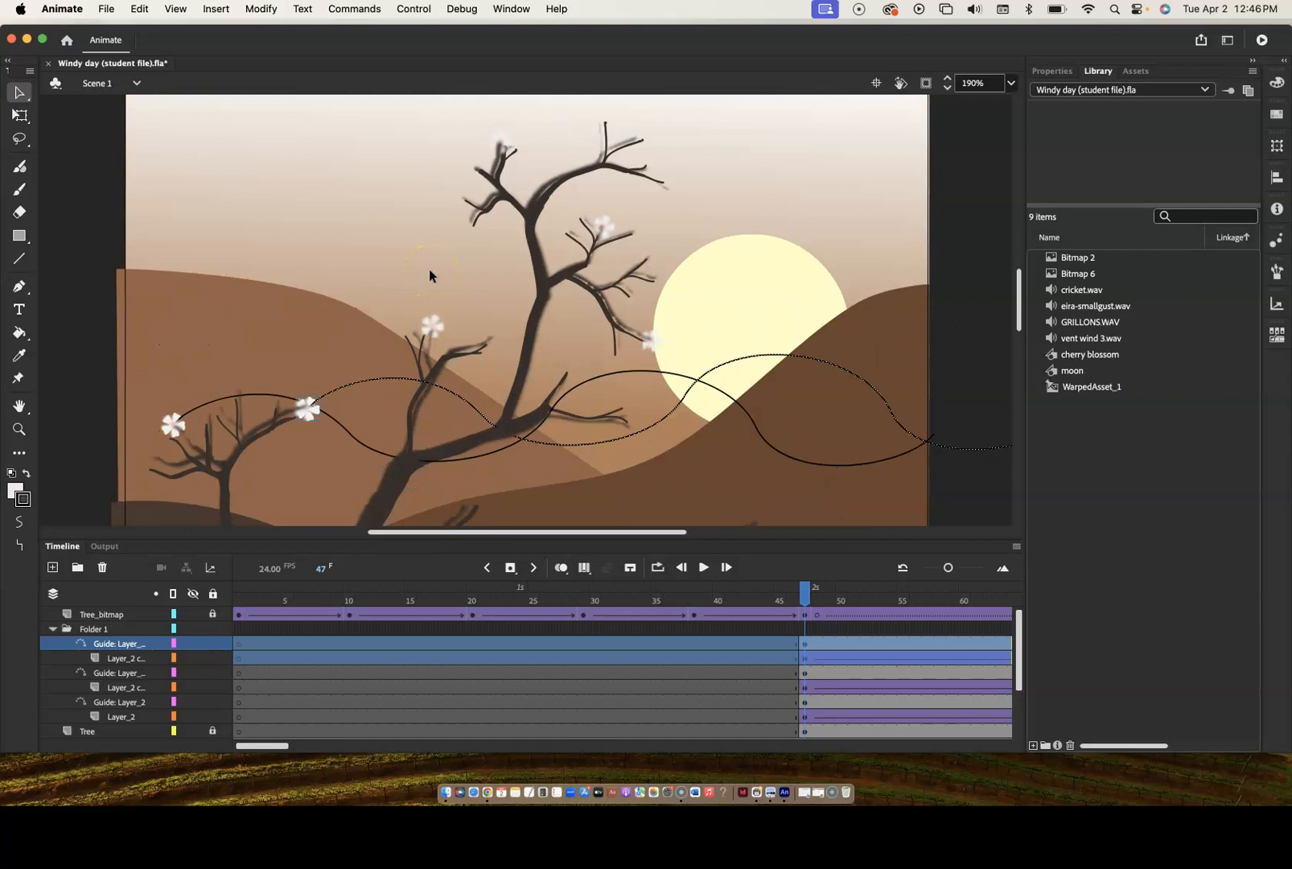
left_click(124, 646)
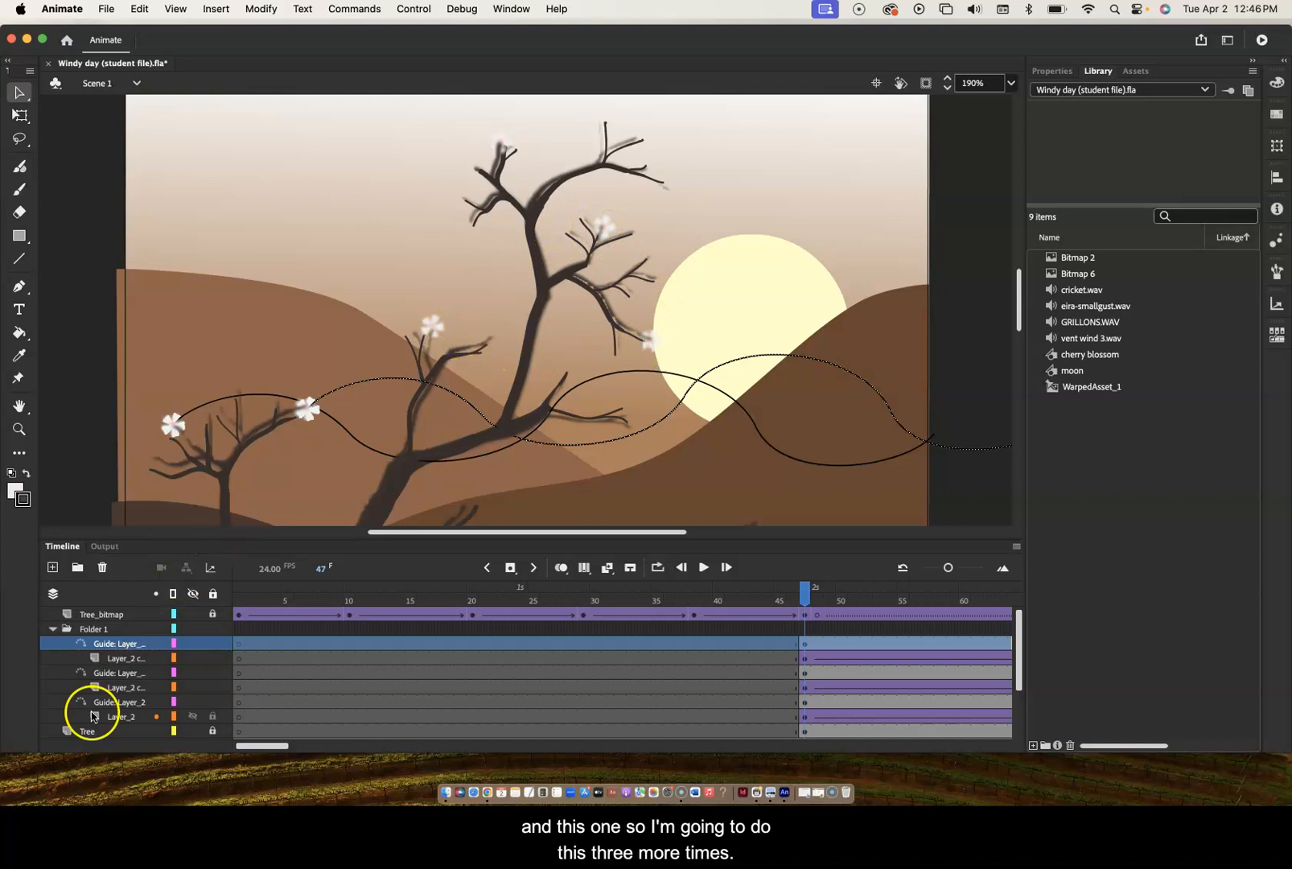
left_click(120, 659, "shift")
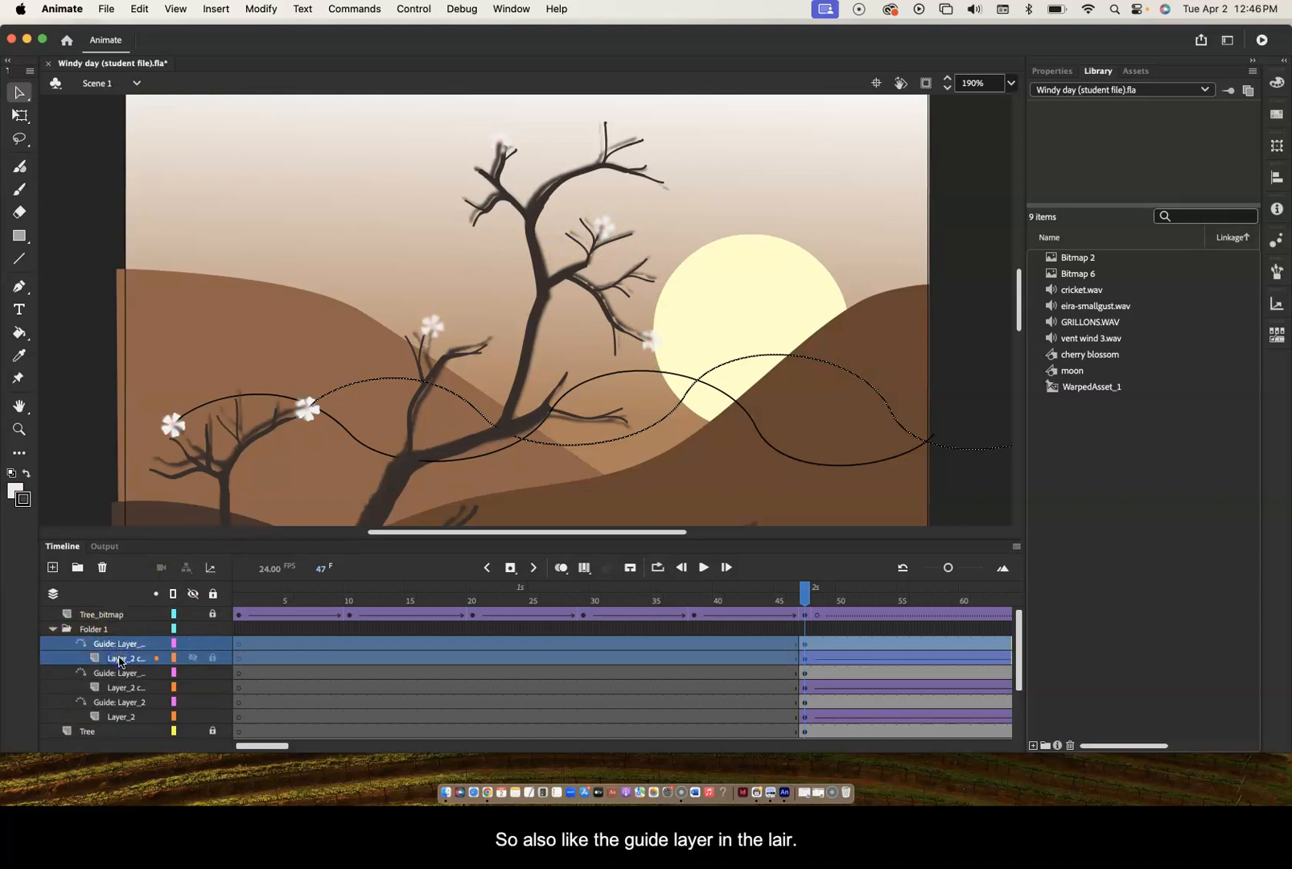
left_click(119, 649)
left_click(119, 653, "ctrl")
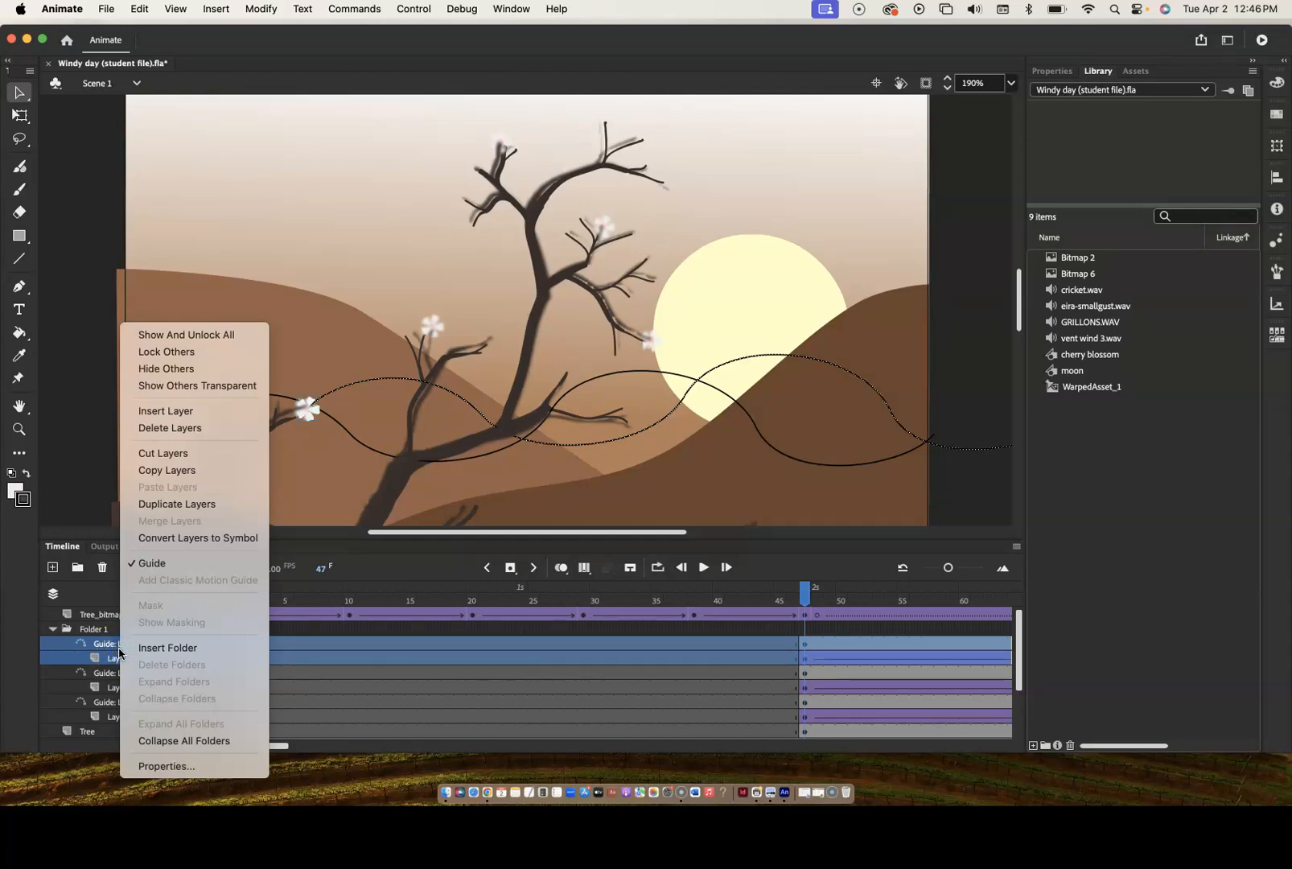
left_click(176, 504)
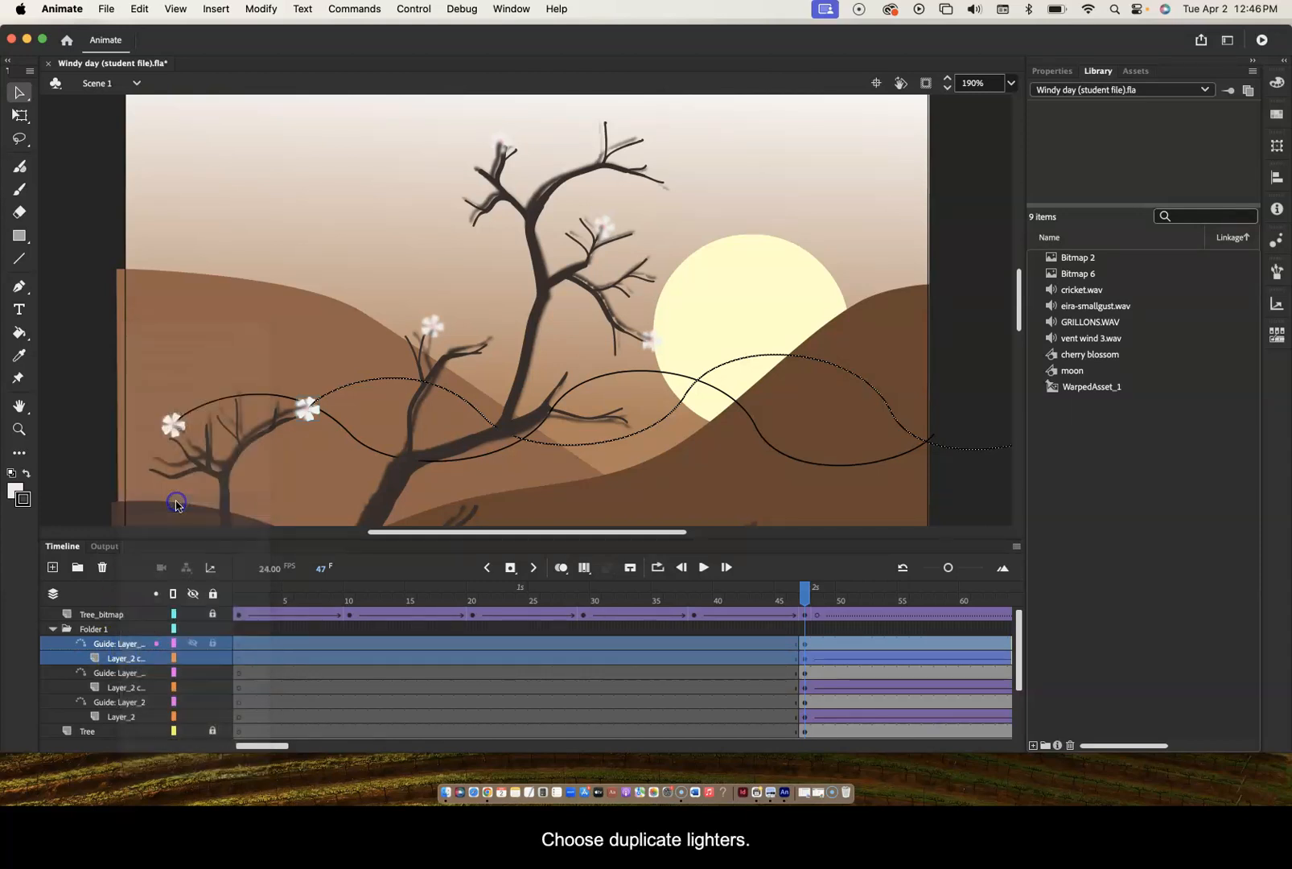
left_click_drag(312, 418, 439, 337)
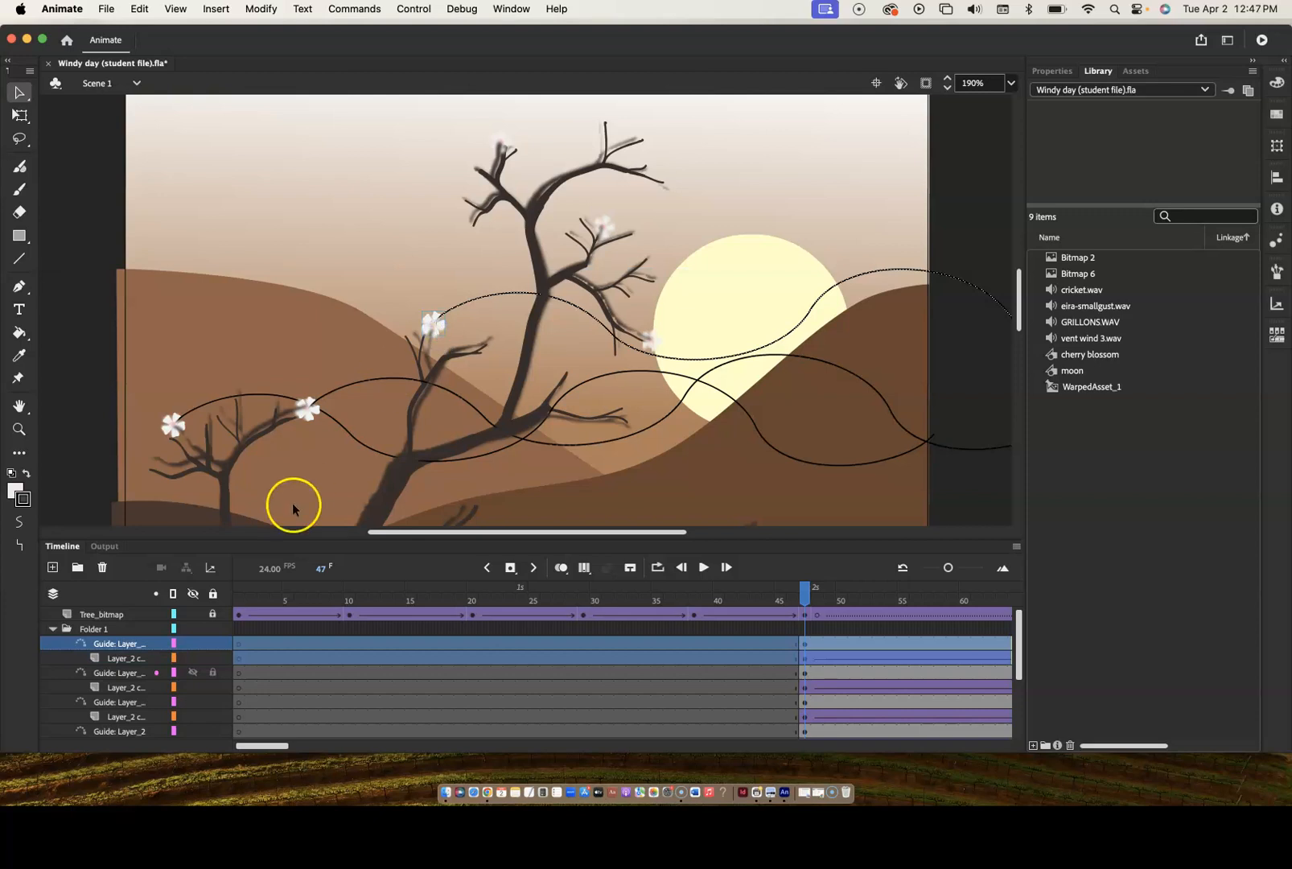
- Duplicate the latest guide and blossom layers again and move the copy with its path onto the blossom at the tree's top
left_click(117, 646)
left_click(118, 646)
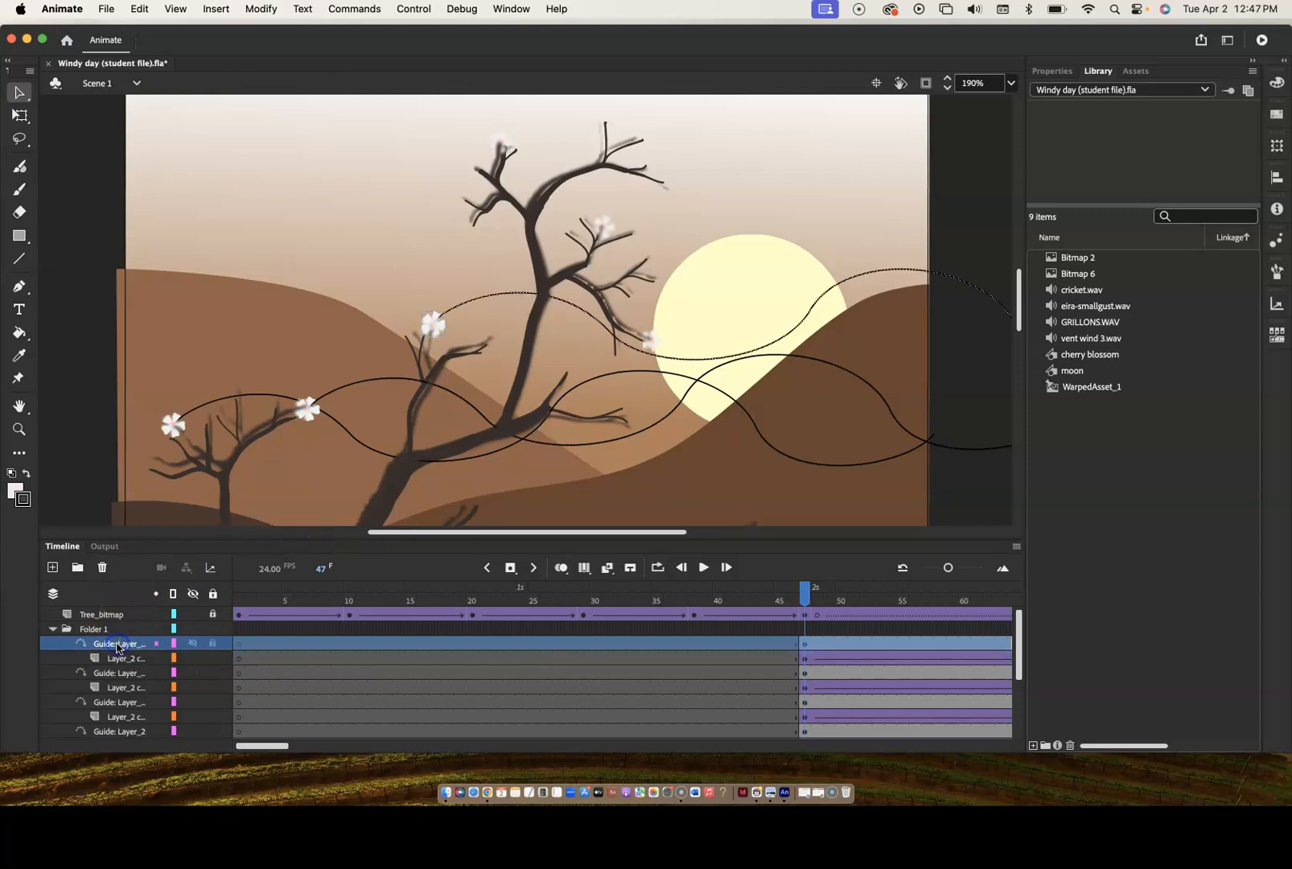
left_click(113, 659, "shift")
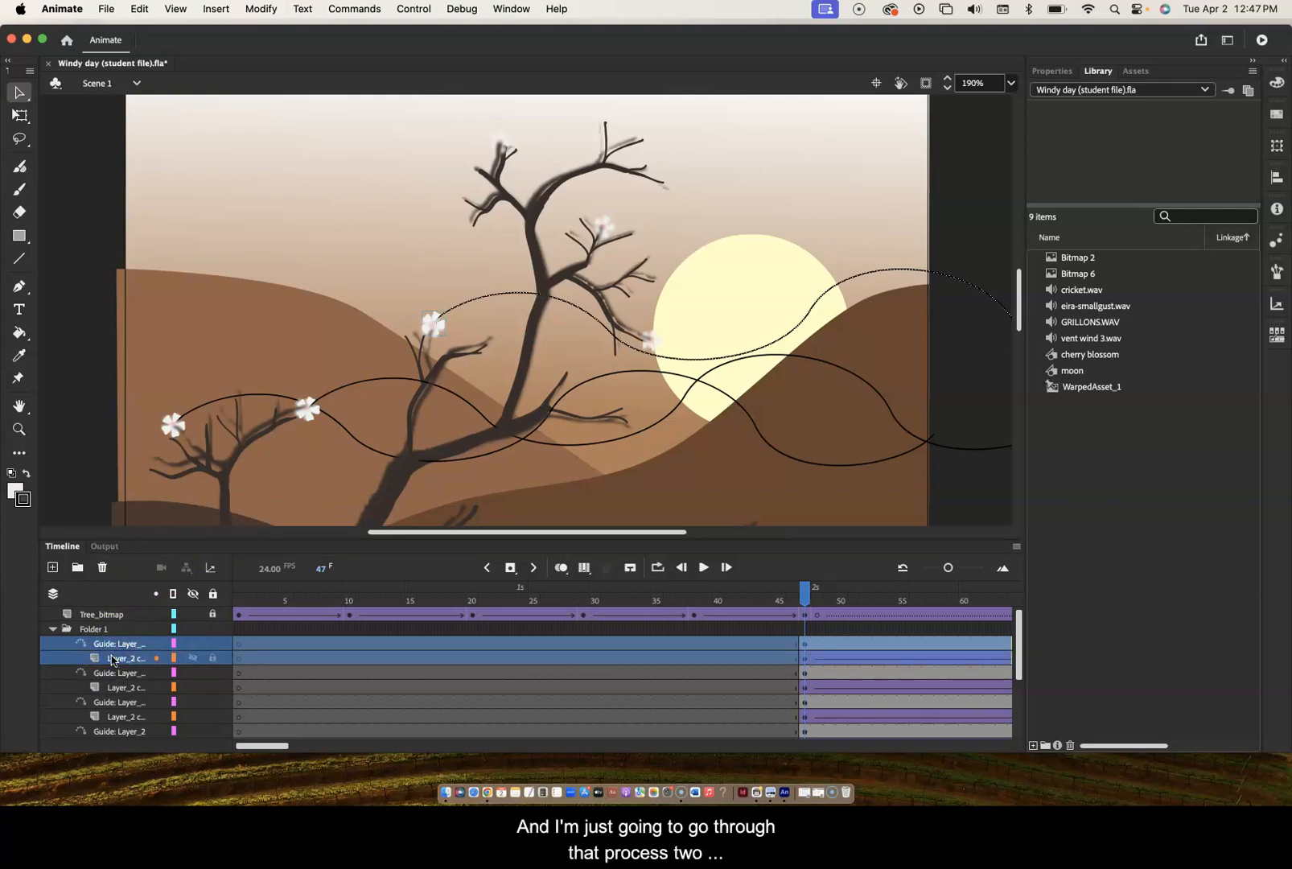
left_click(116, 660)
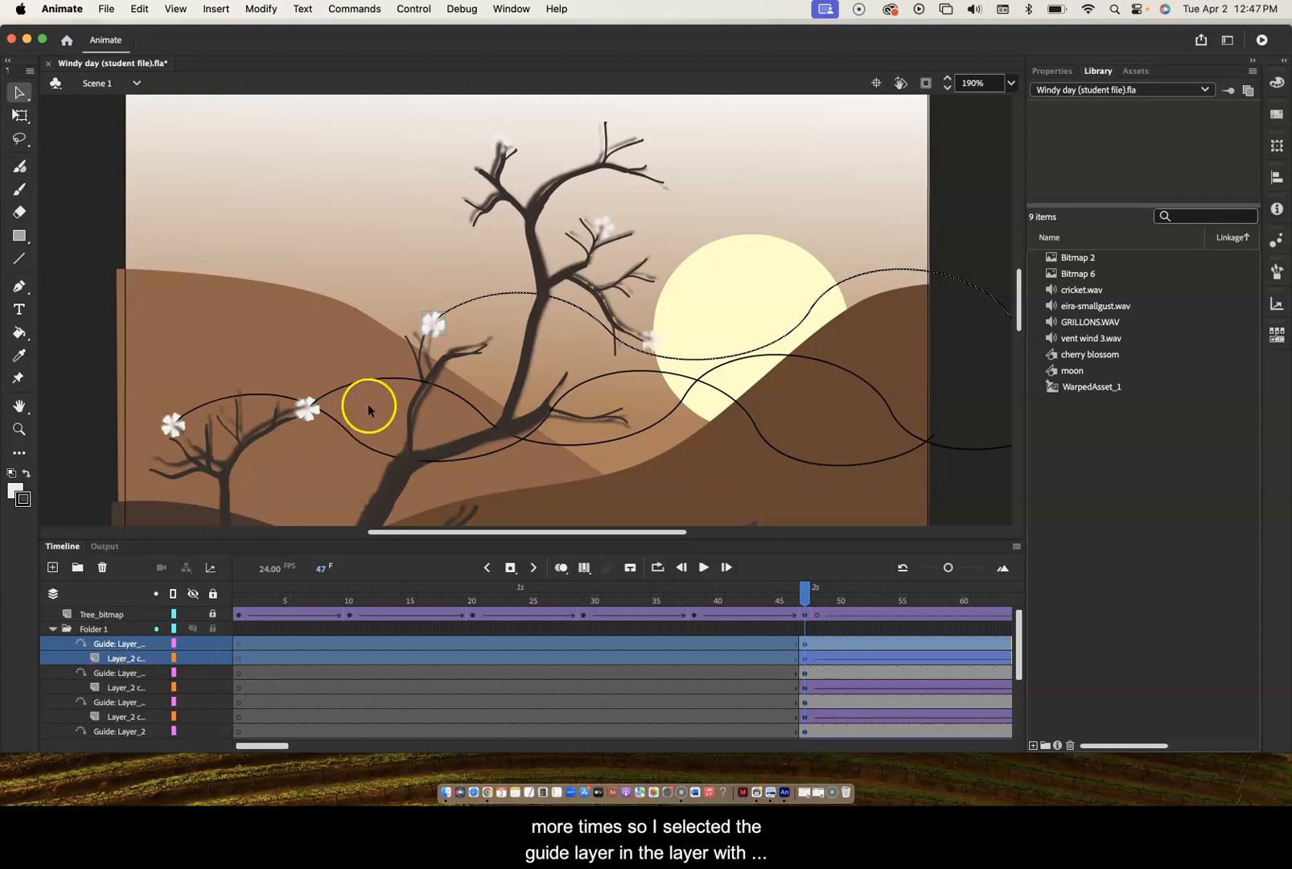
left_click(130, 657, "ctrl")
left_click(169, 504)
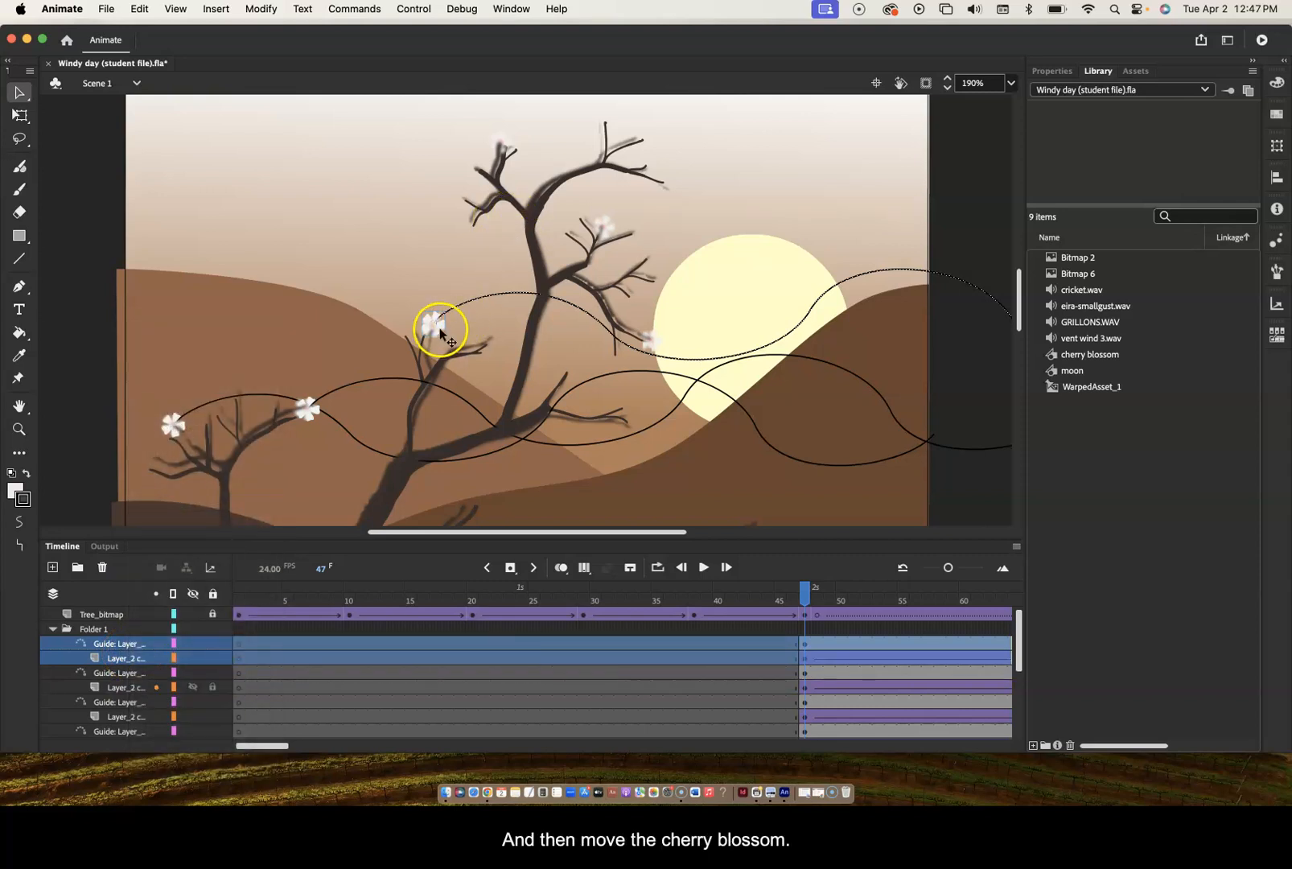
left_click_drag(436, 329, 503, 147)
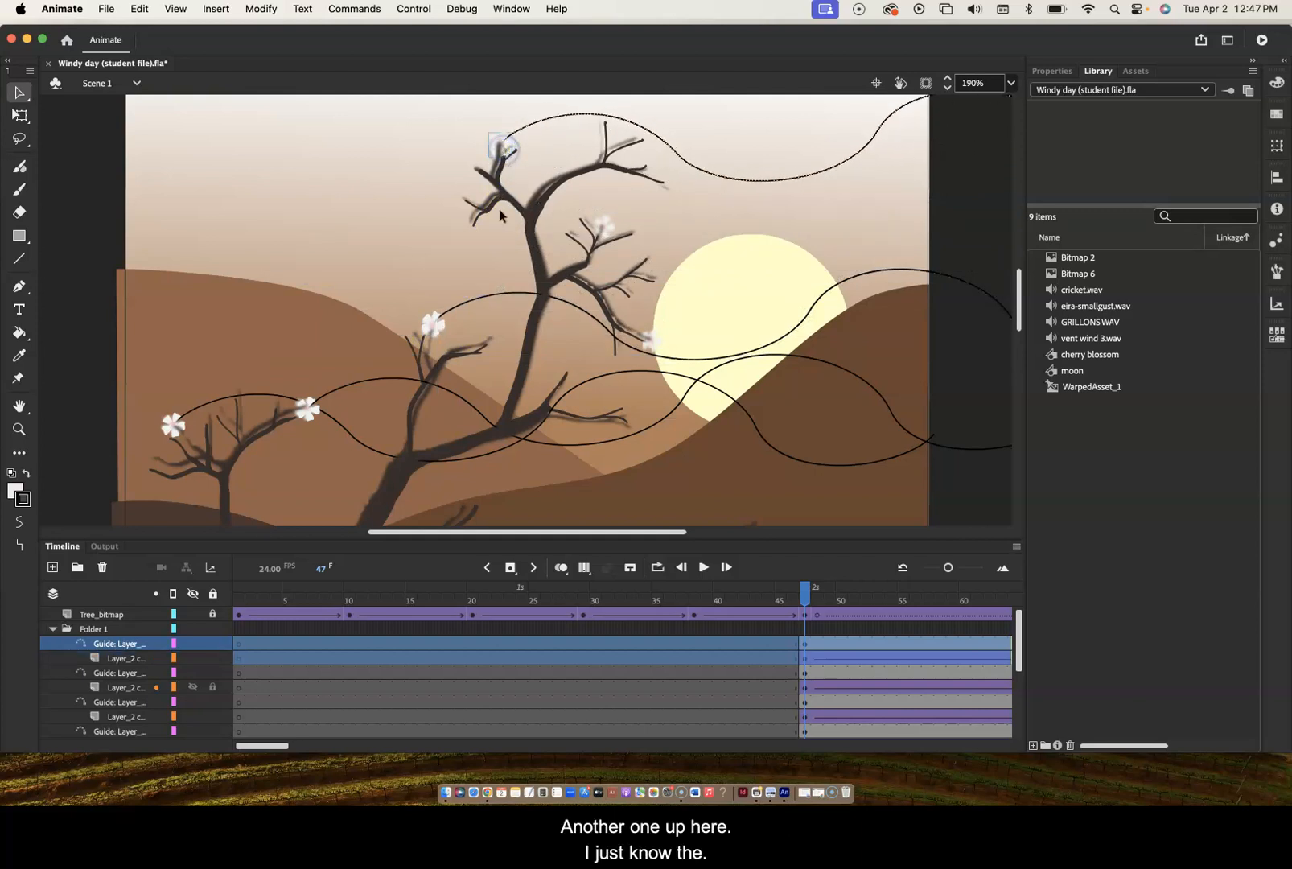
left_click(125, 645)
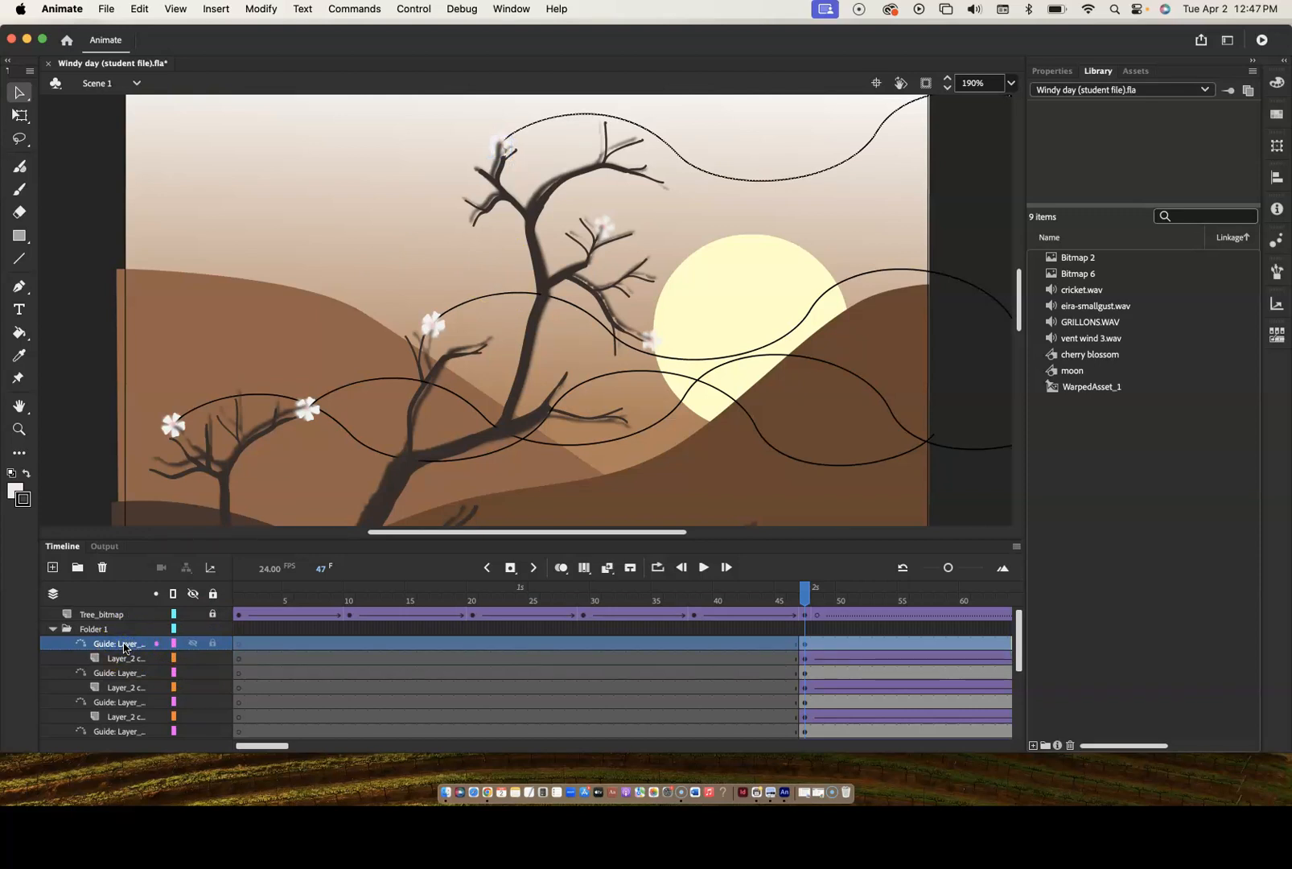
right_click(123, 662)
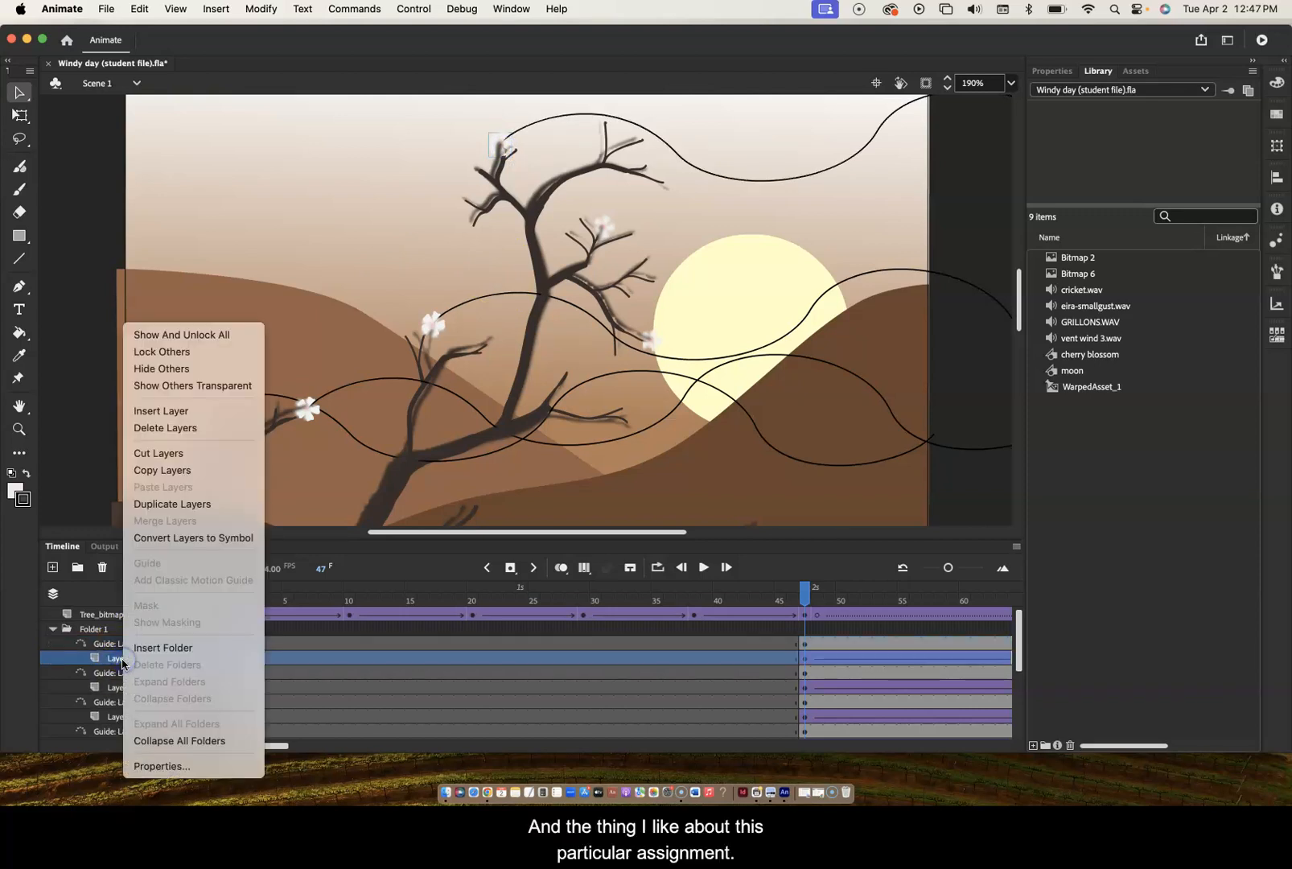
left_click(87, 474)
left_click(111, 644)
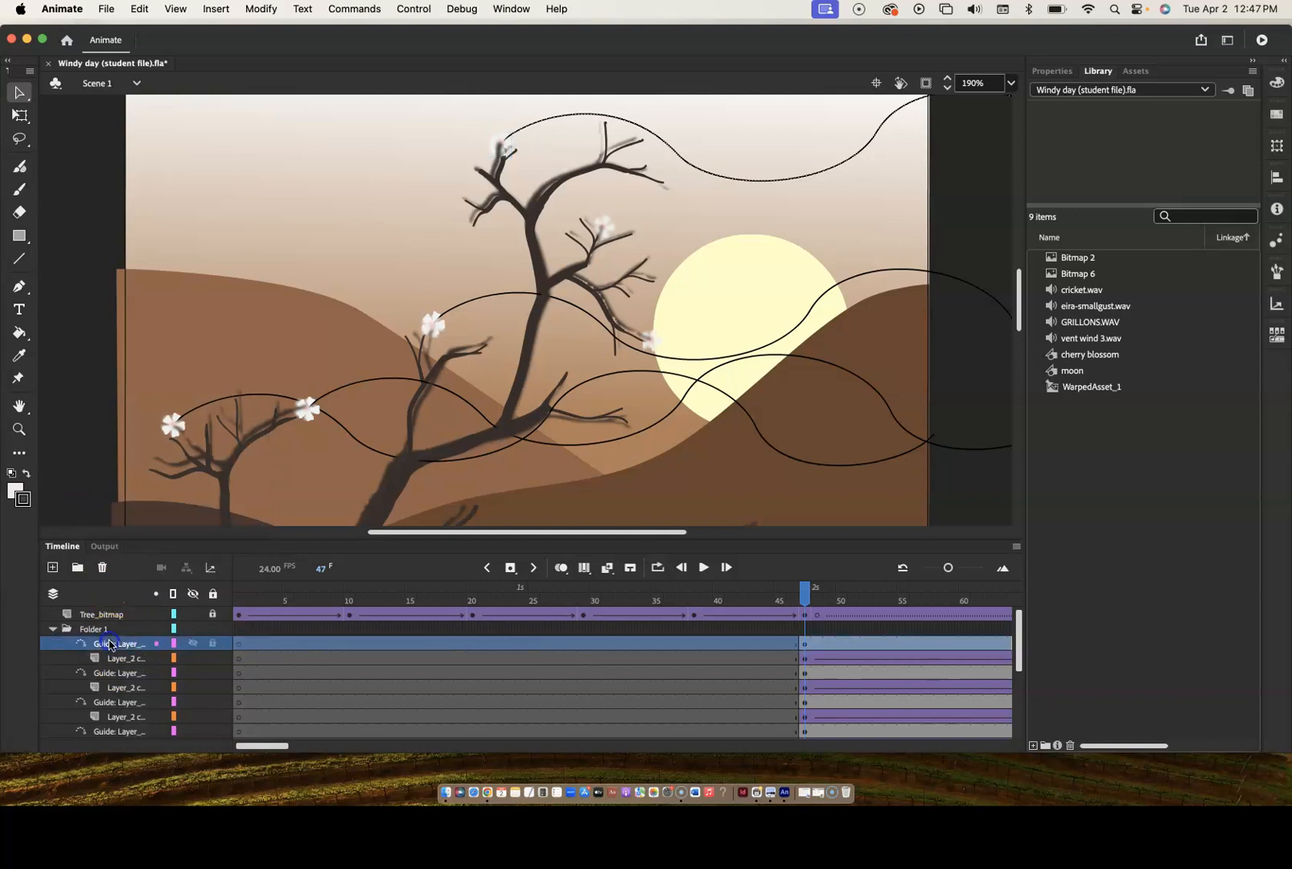
left_click(112, 658)
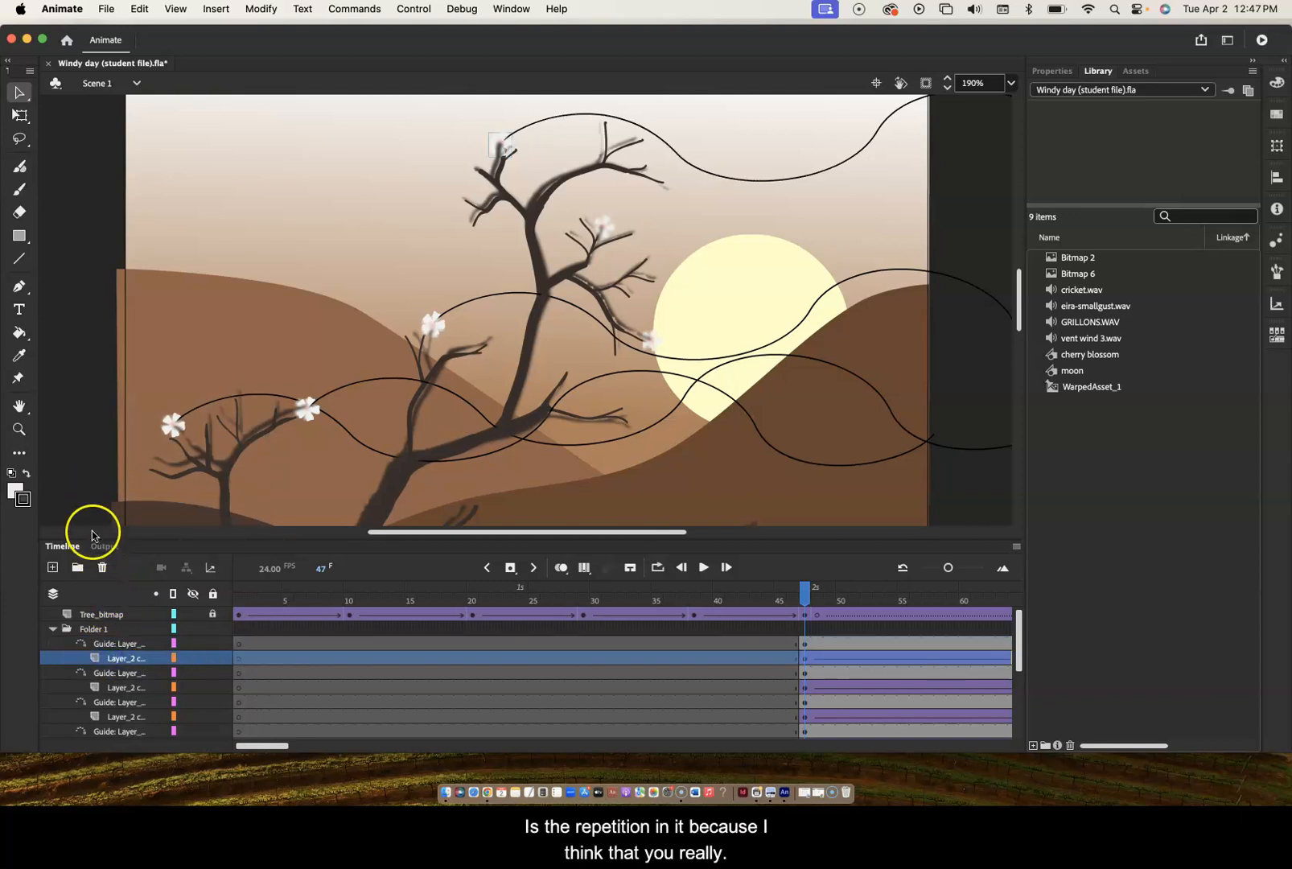
left_click(121, 644)
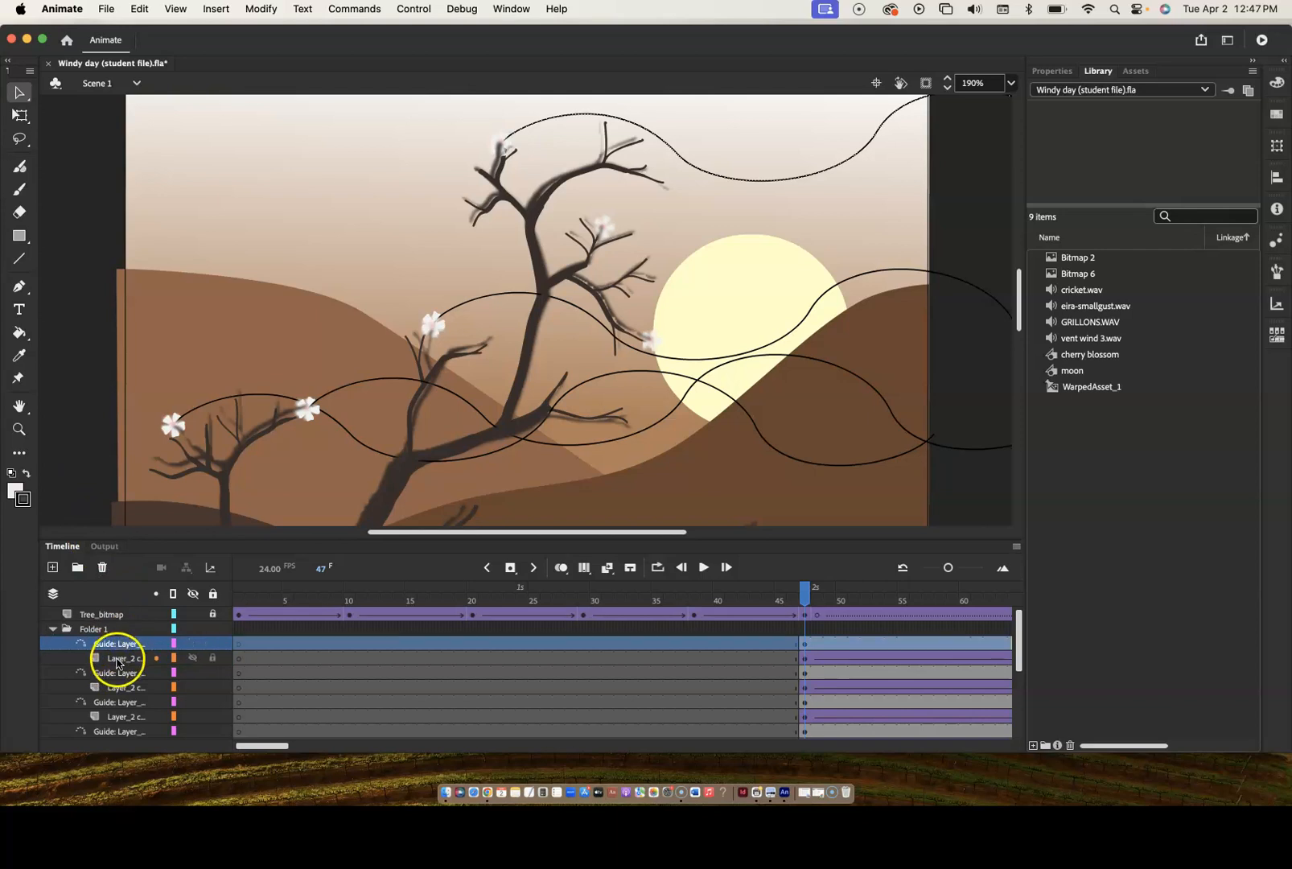
right_click(117, 658)
left_click(79, 475)
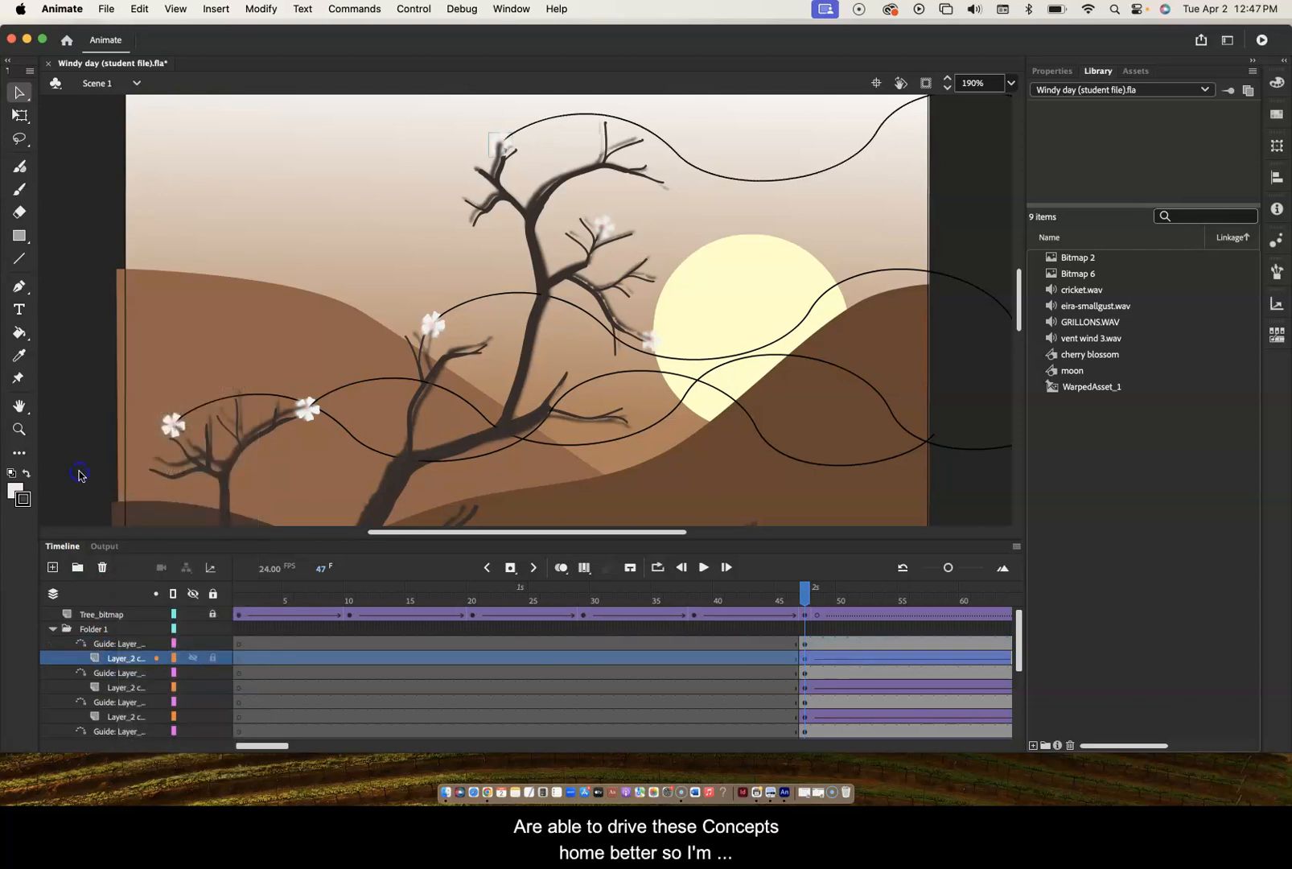
- Select the first guide layer in Folder 1 together with its cherry blossom layer and duplicate both layers
left_click(114, 646)
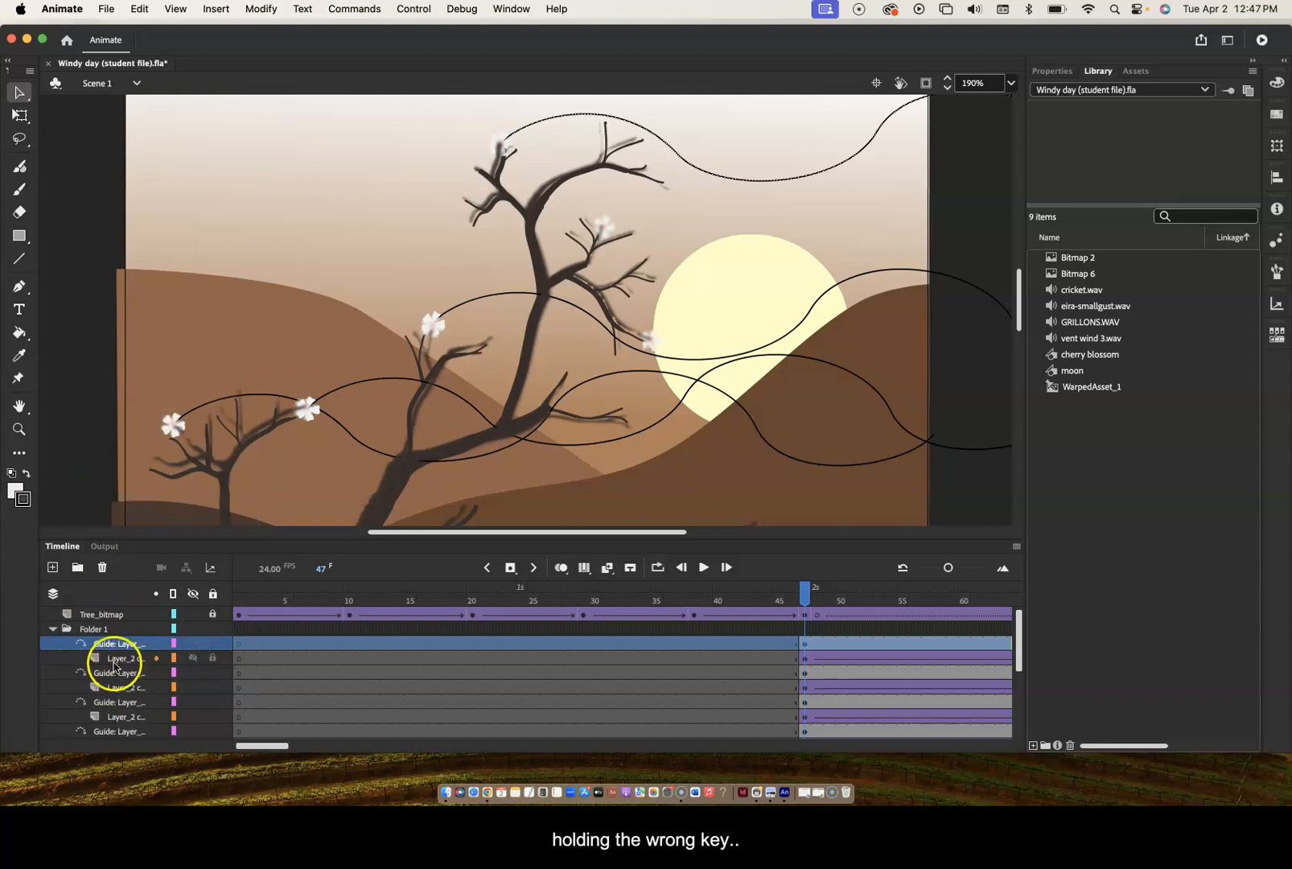
left_click(116, 659, "shift")
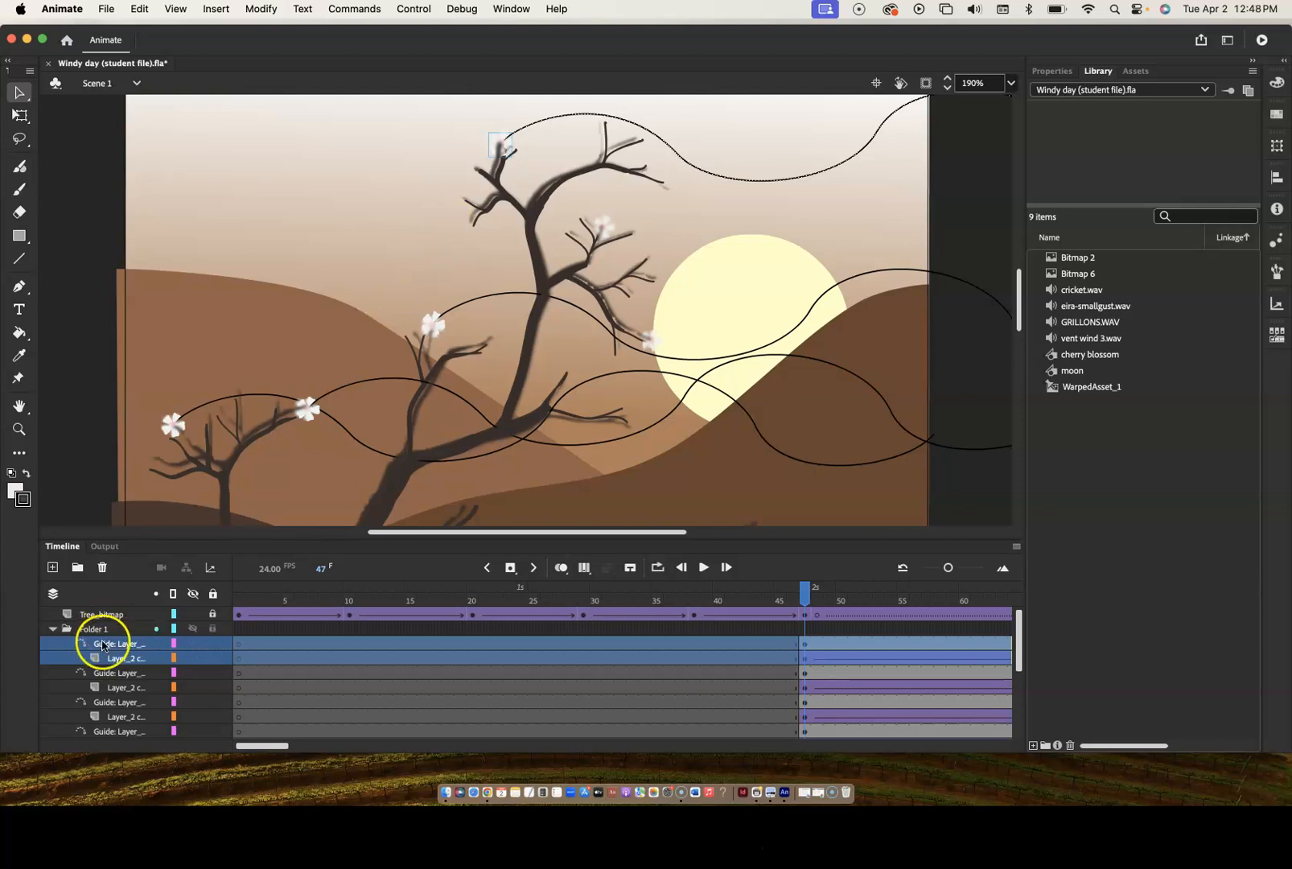
scroll(119, 657, "down", 3)
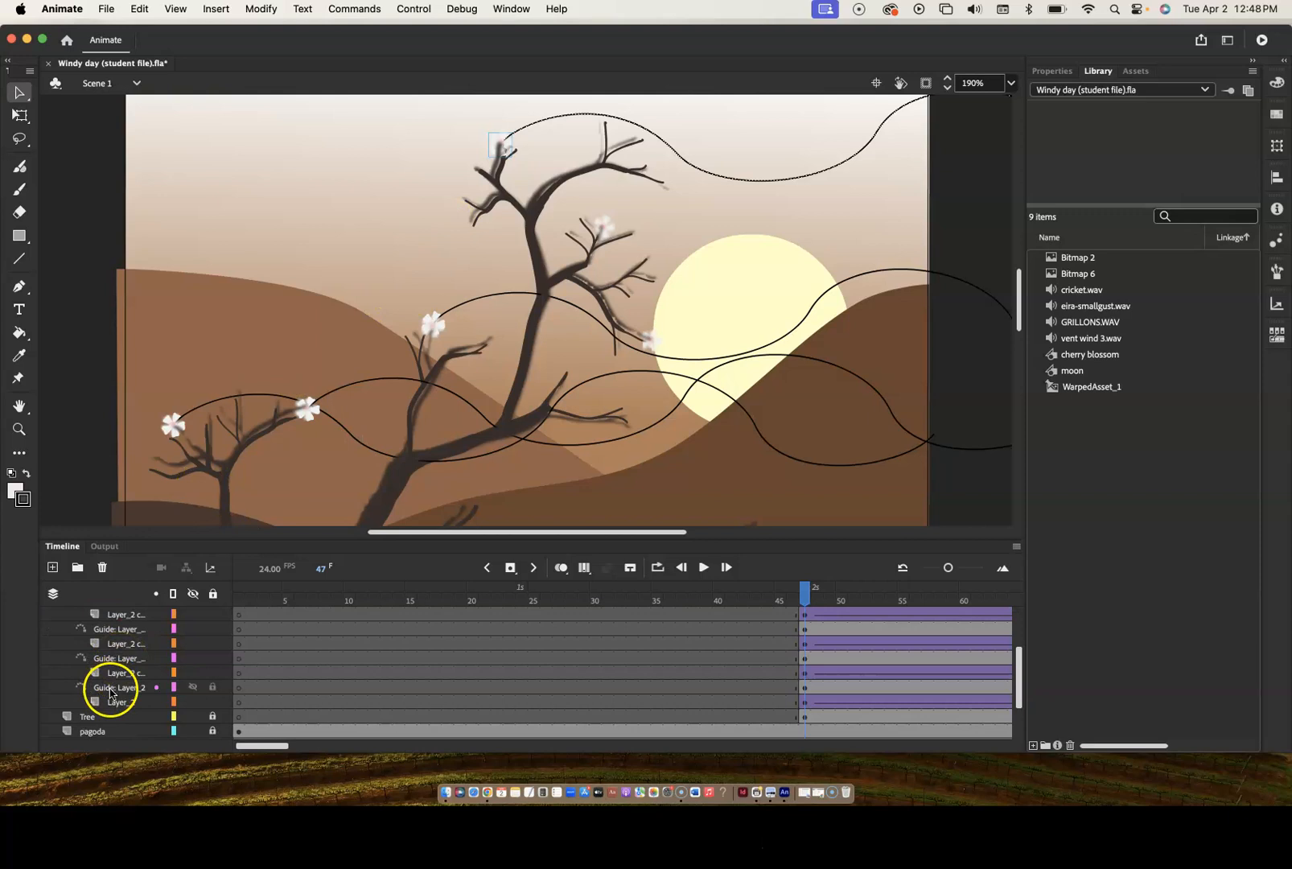
scroll(117, 636, "up", 2)
left_click(117, 635)
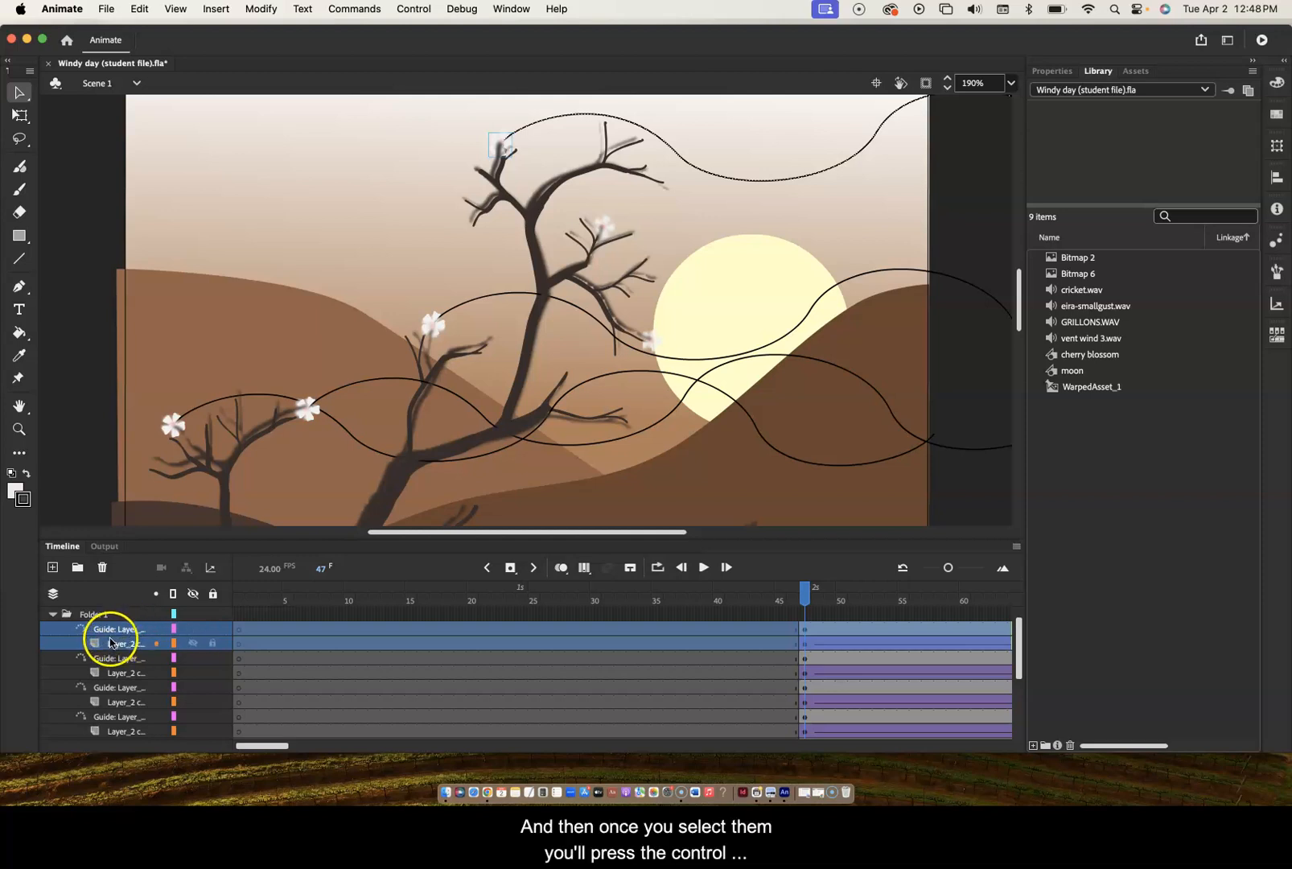
right_click(114, 643)
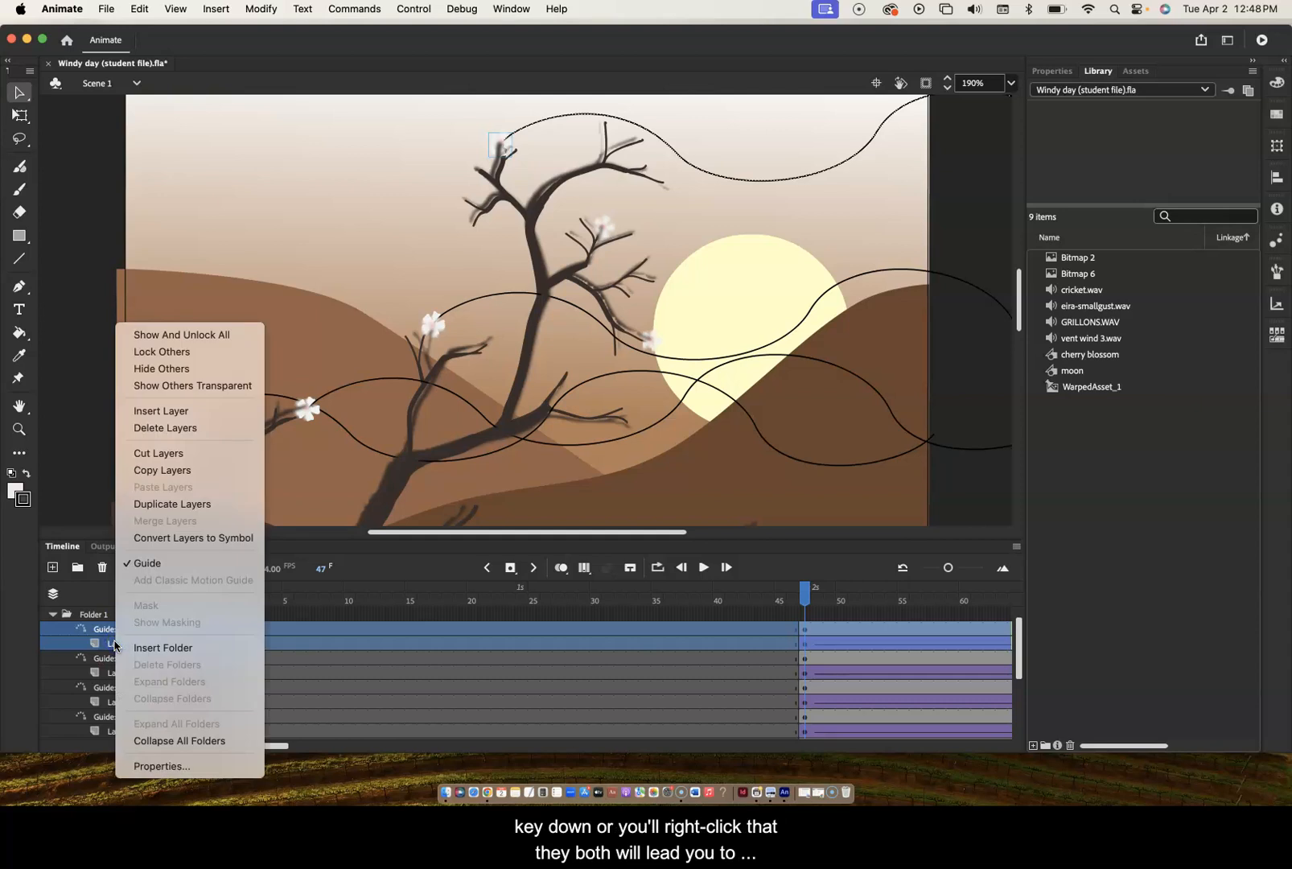
left_click(176, 505)
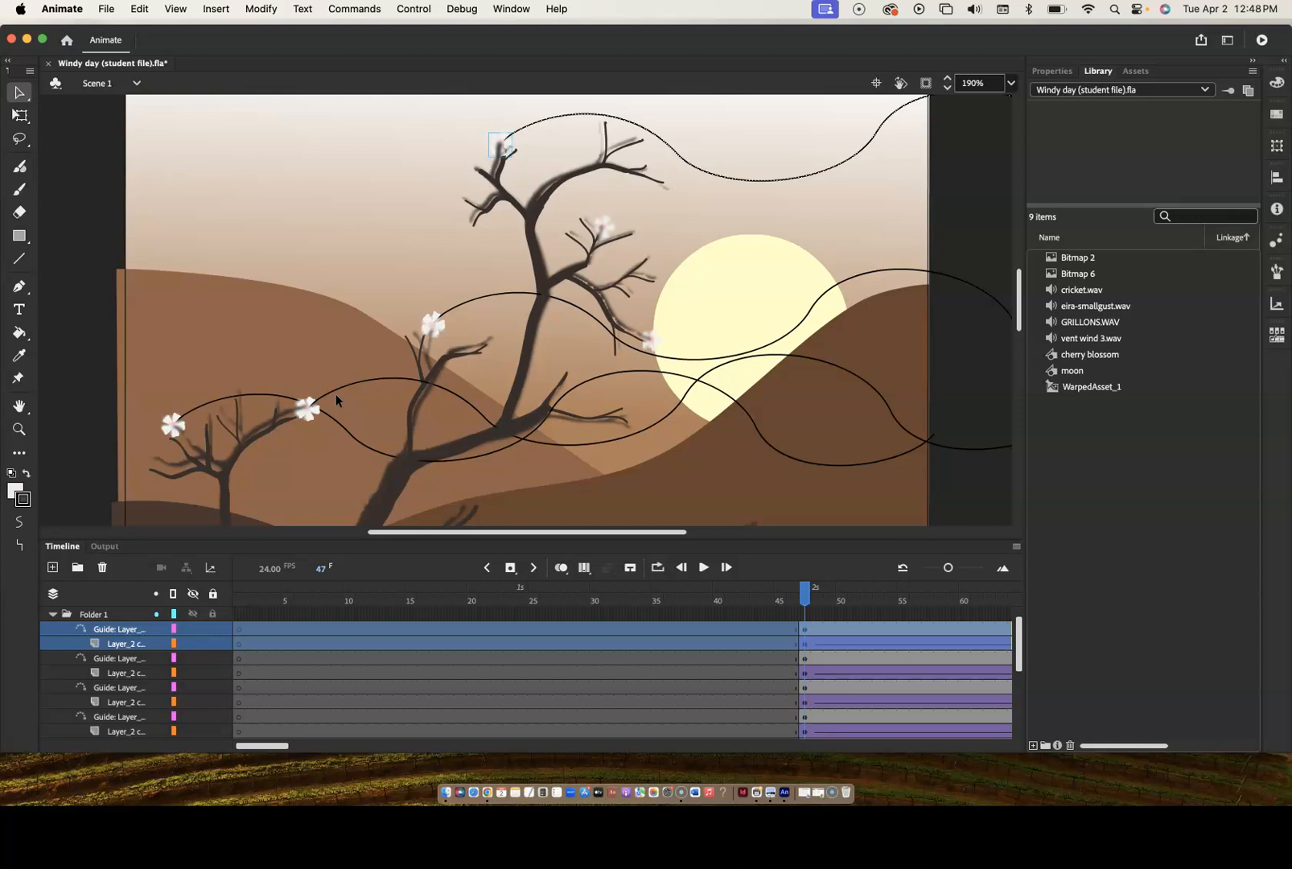
- Move the duplicated cherry blossom and its guide path onto the bitmap blossom of the upper right-hand branch
left_click(545, 163)
left_click_drag(545, 163, 604, 233)
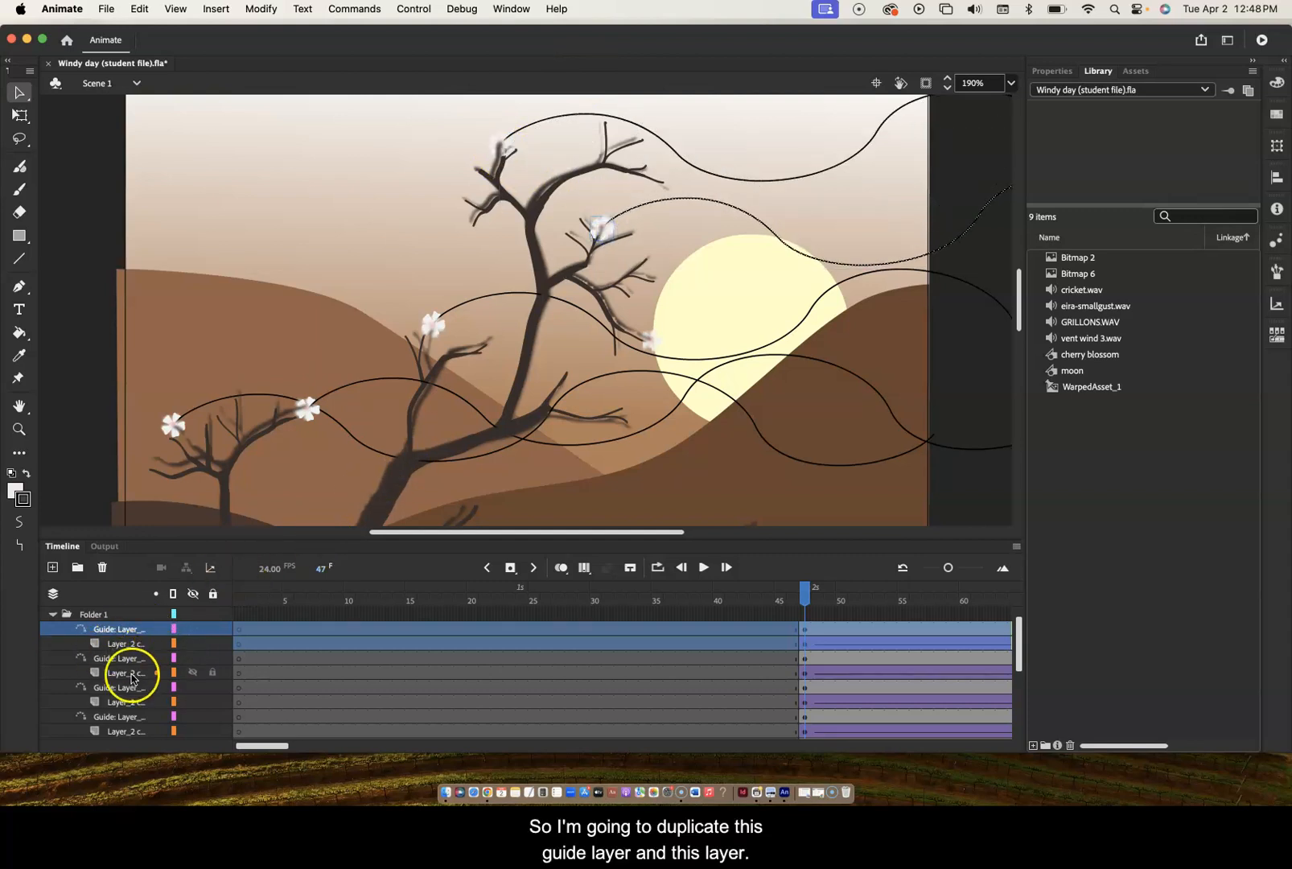
scroll(133, 679, "up", 1)
left_click(124, 643)
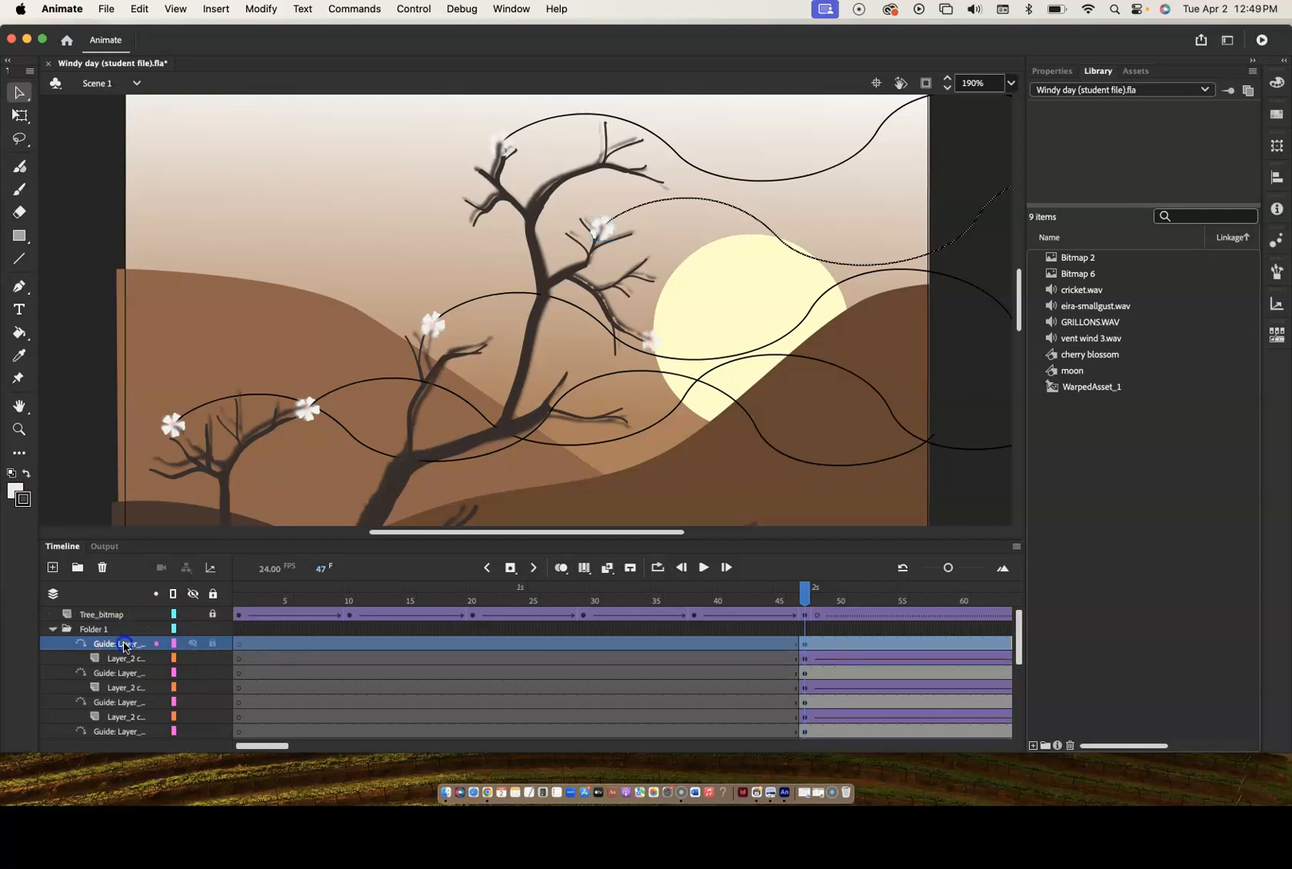
left_click(197, 643)
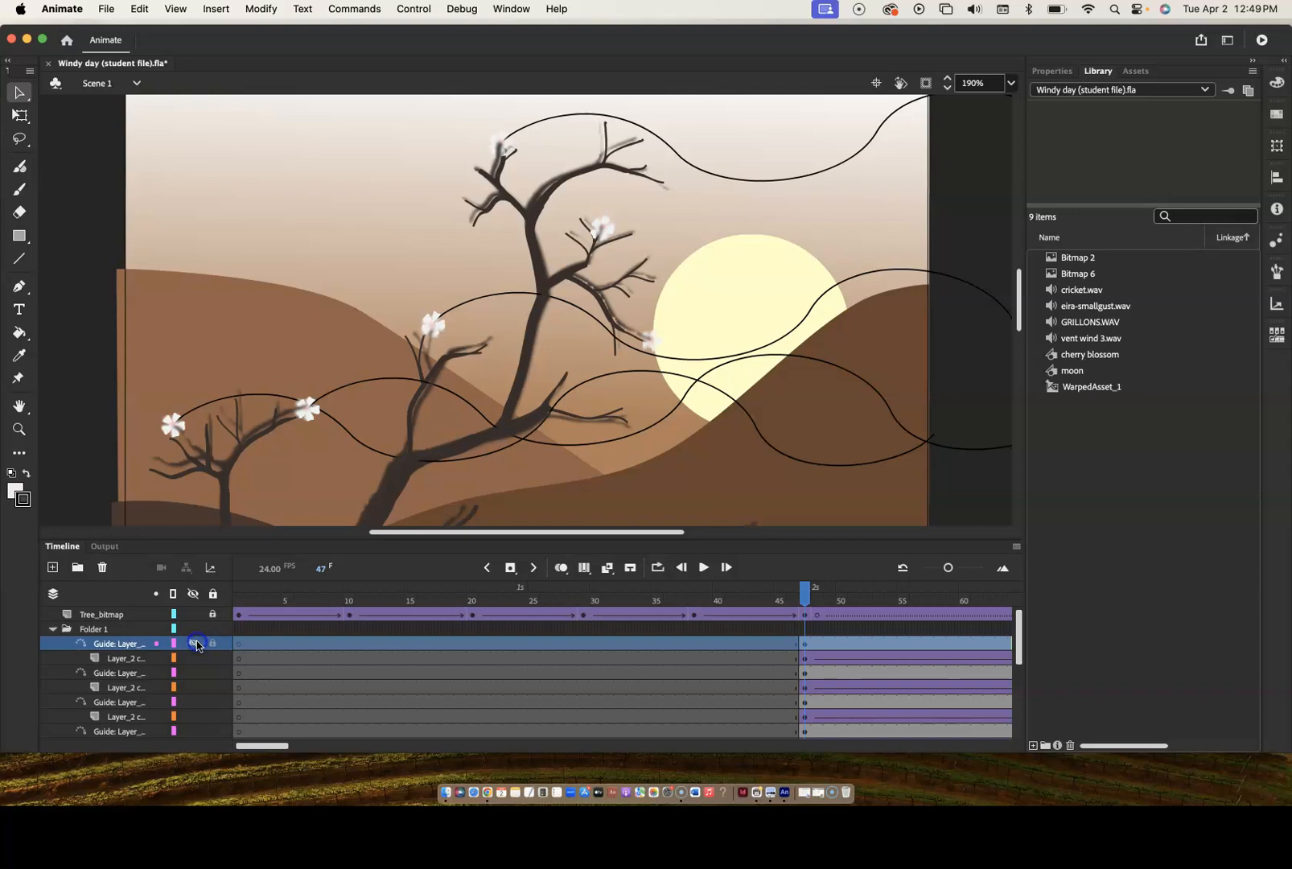
left_click(194, 644)
left_click(139, 644)
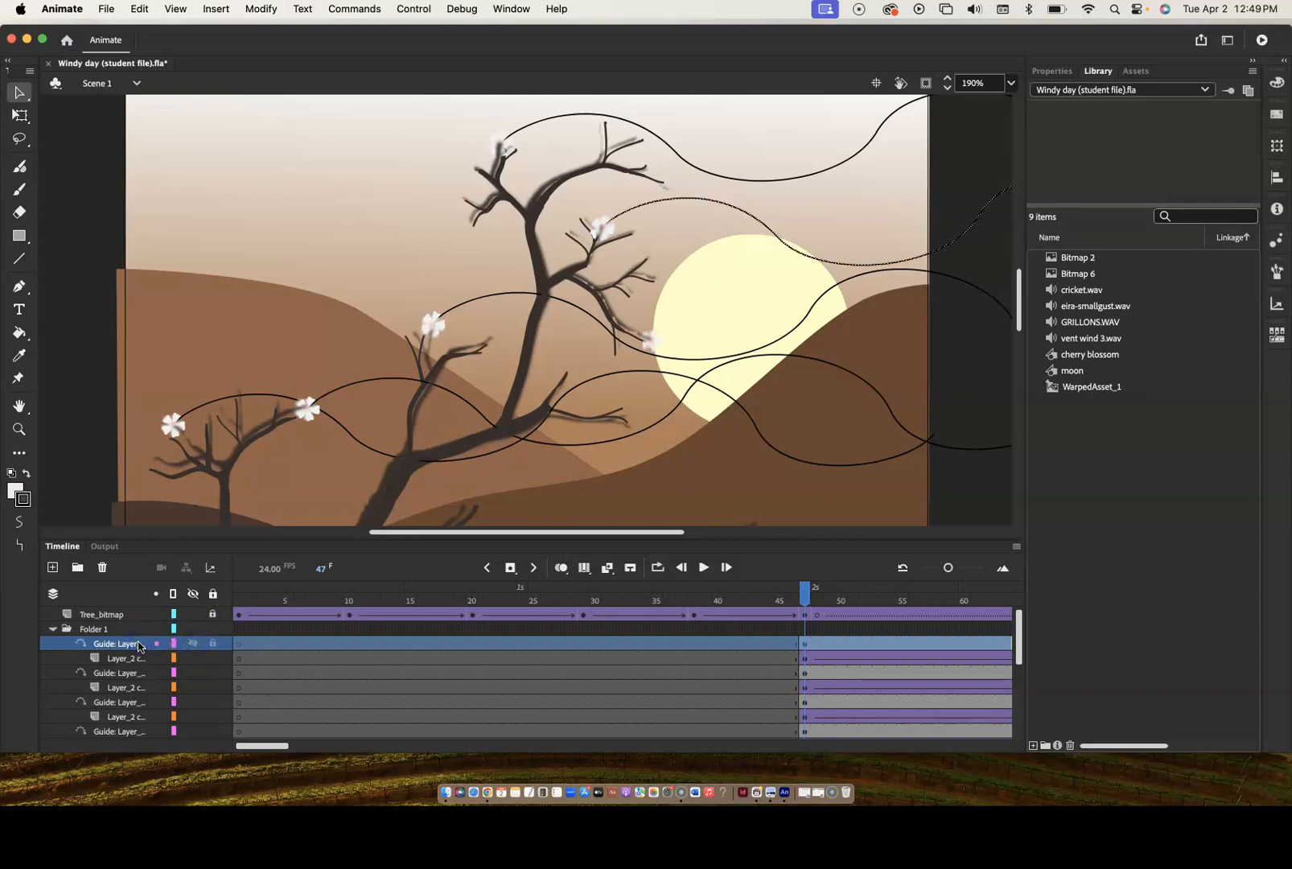
right_click(133, 662)
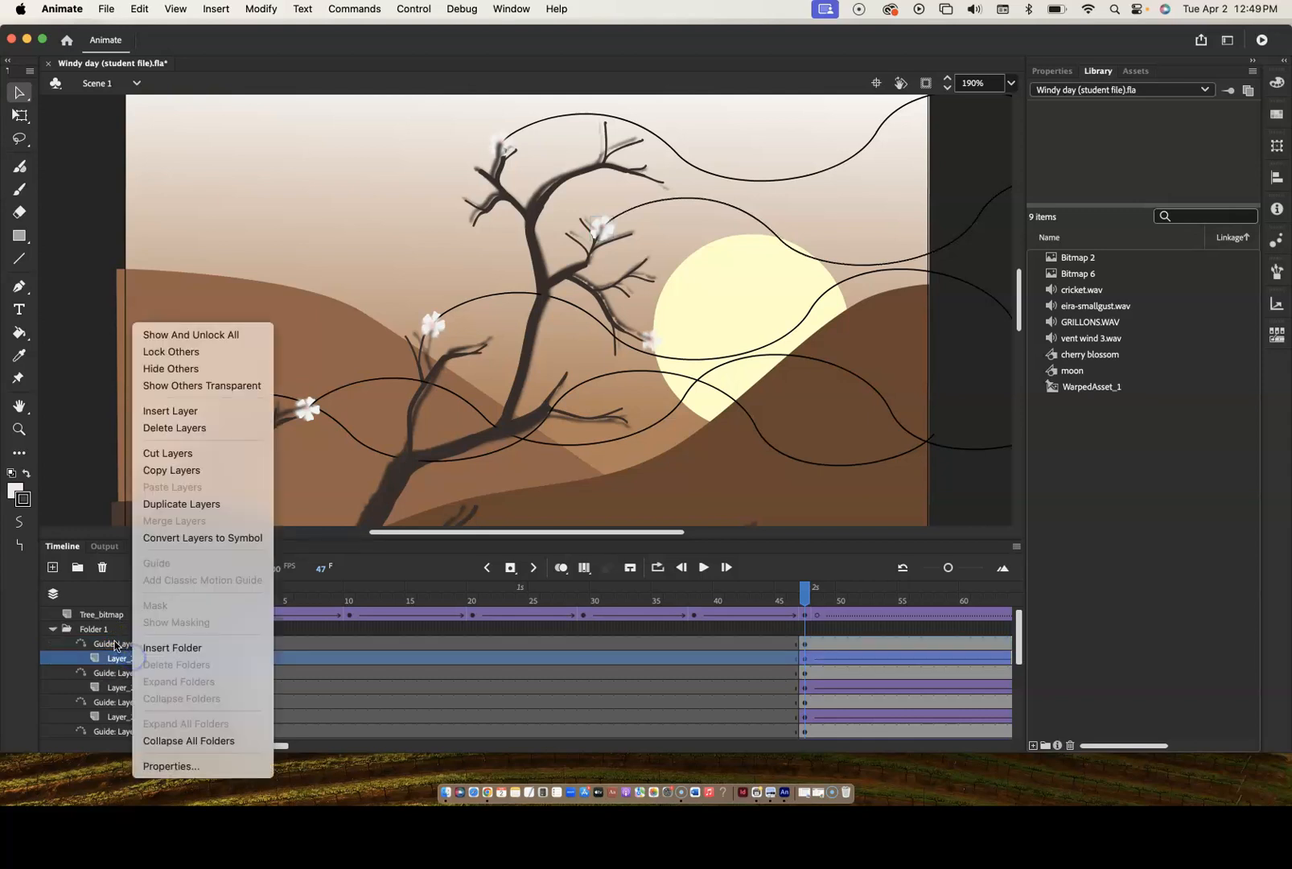
left_click(81, 499)
- Duplicate the uppermost guide and blossom layers in Folder 1 and move the copy with its path onto the blossom beside the sun
left_click(121, 643)
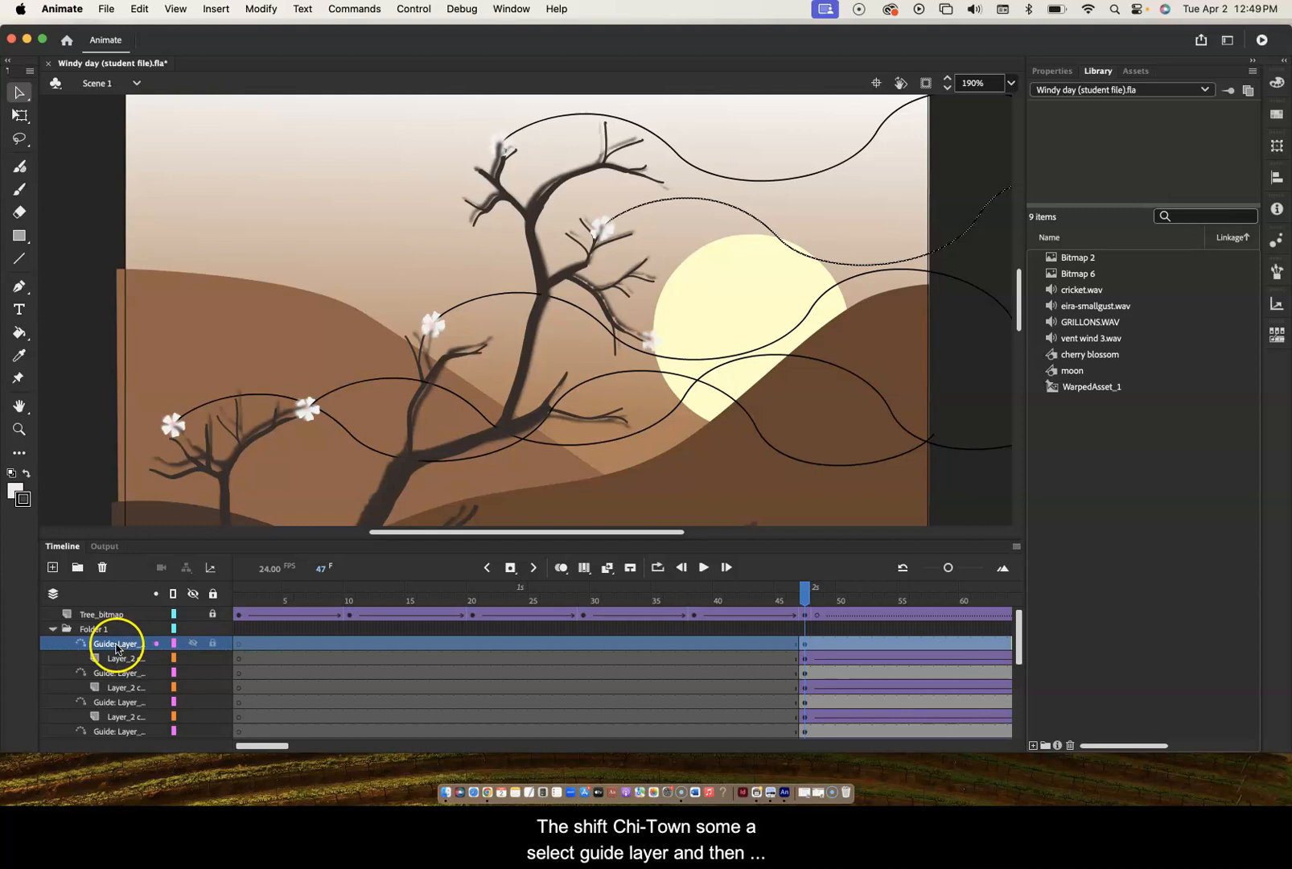
left_click(119, 659, "shift")
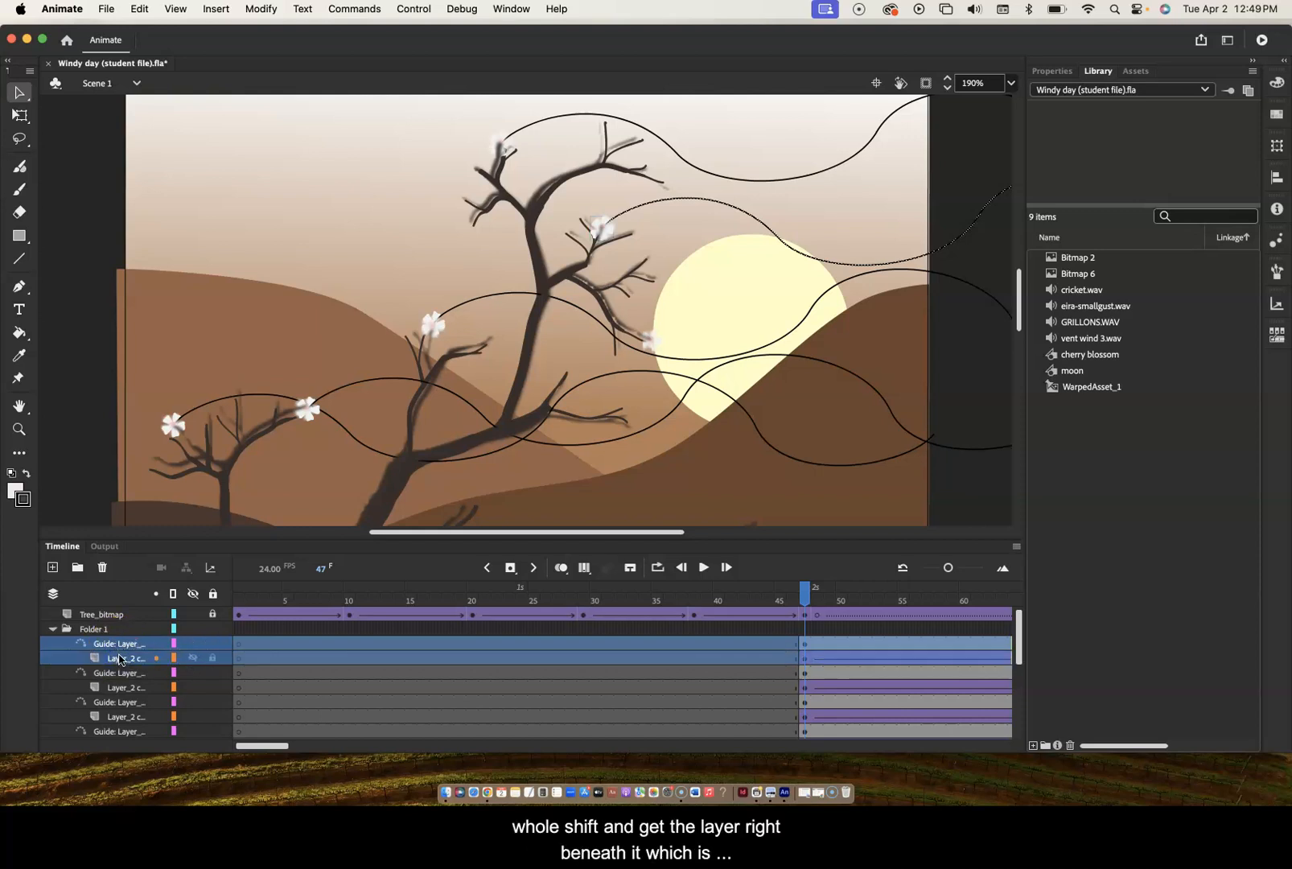
left_click_drag(239, 658, 243, 666)
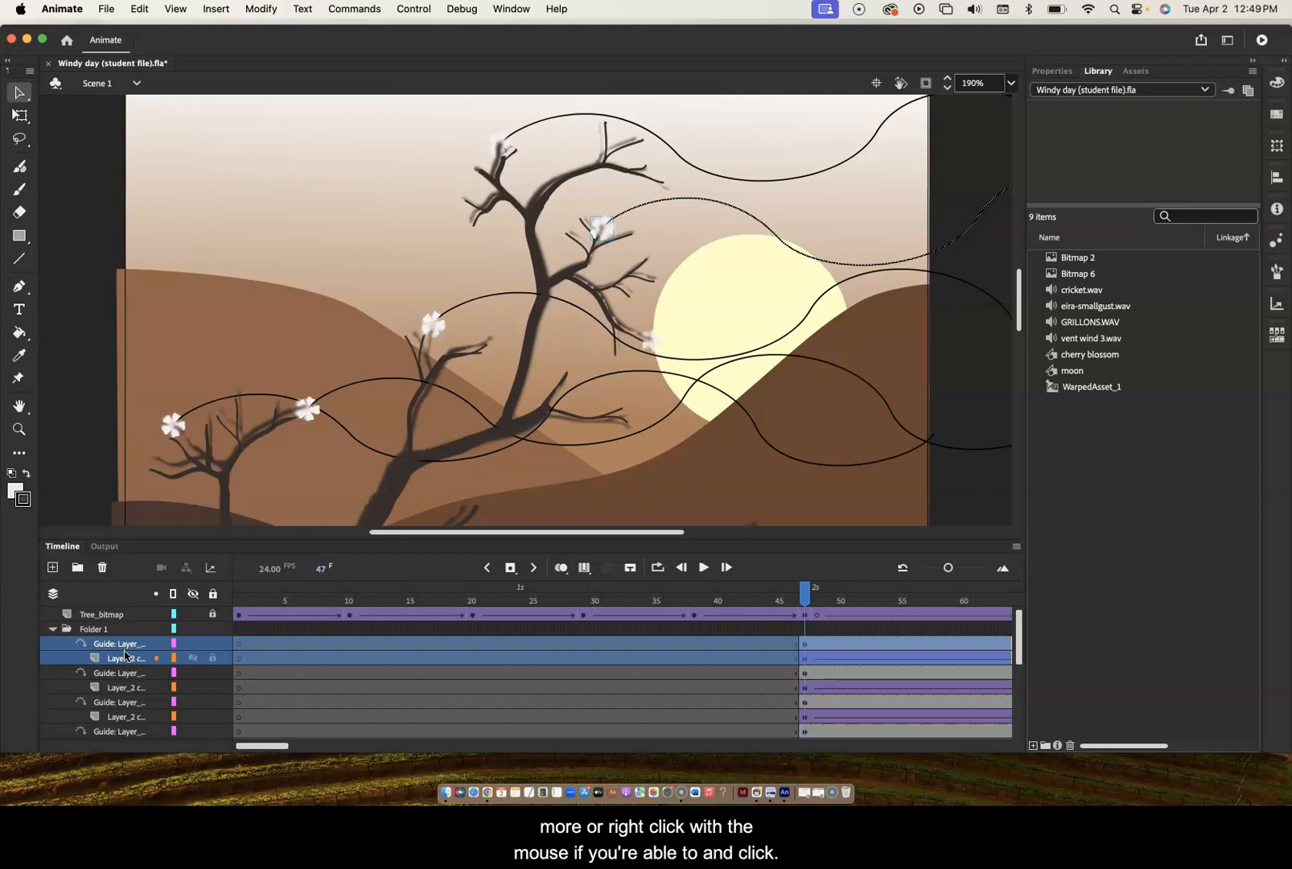
right_click(125, 656)
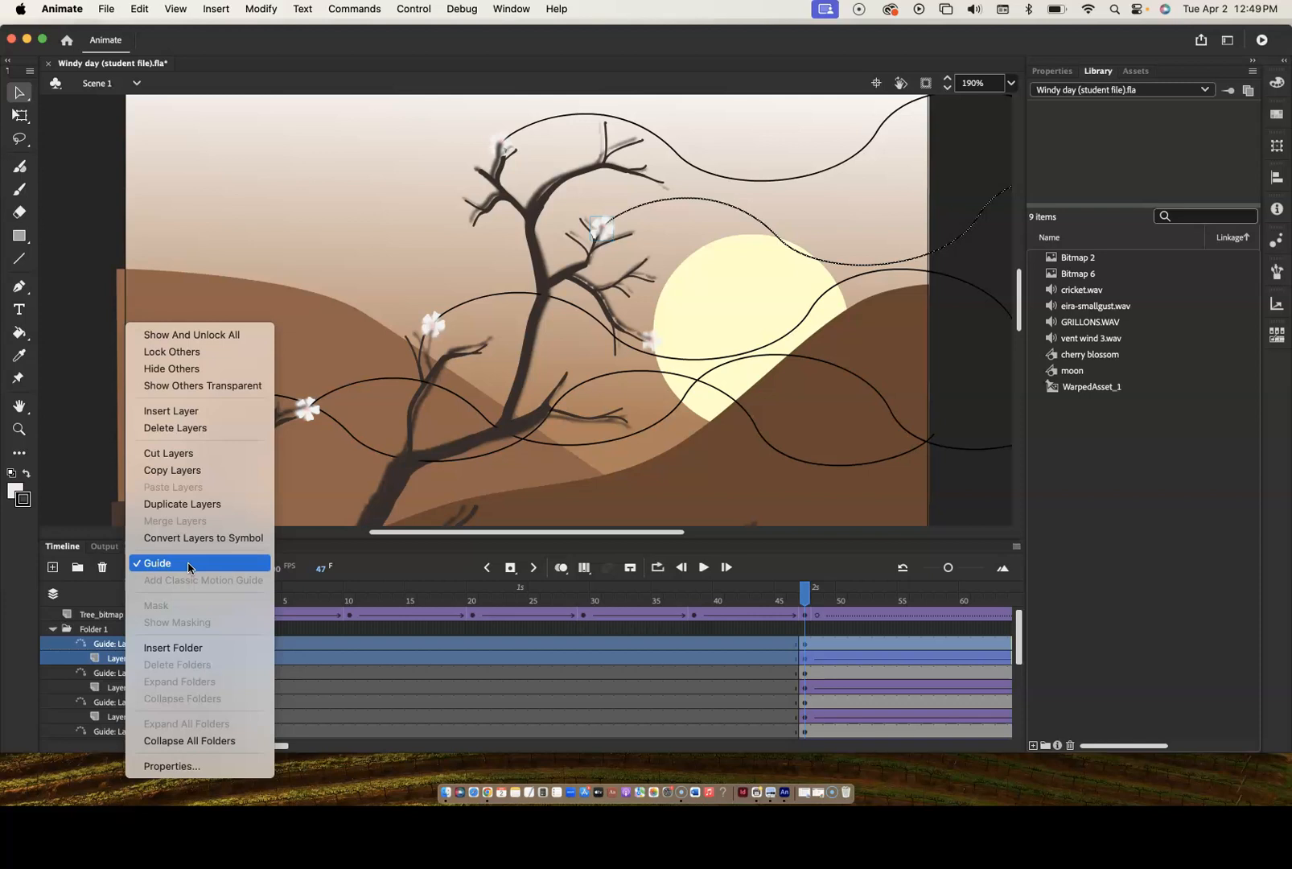
left_click(113, 648)
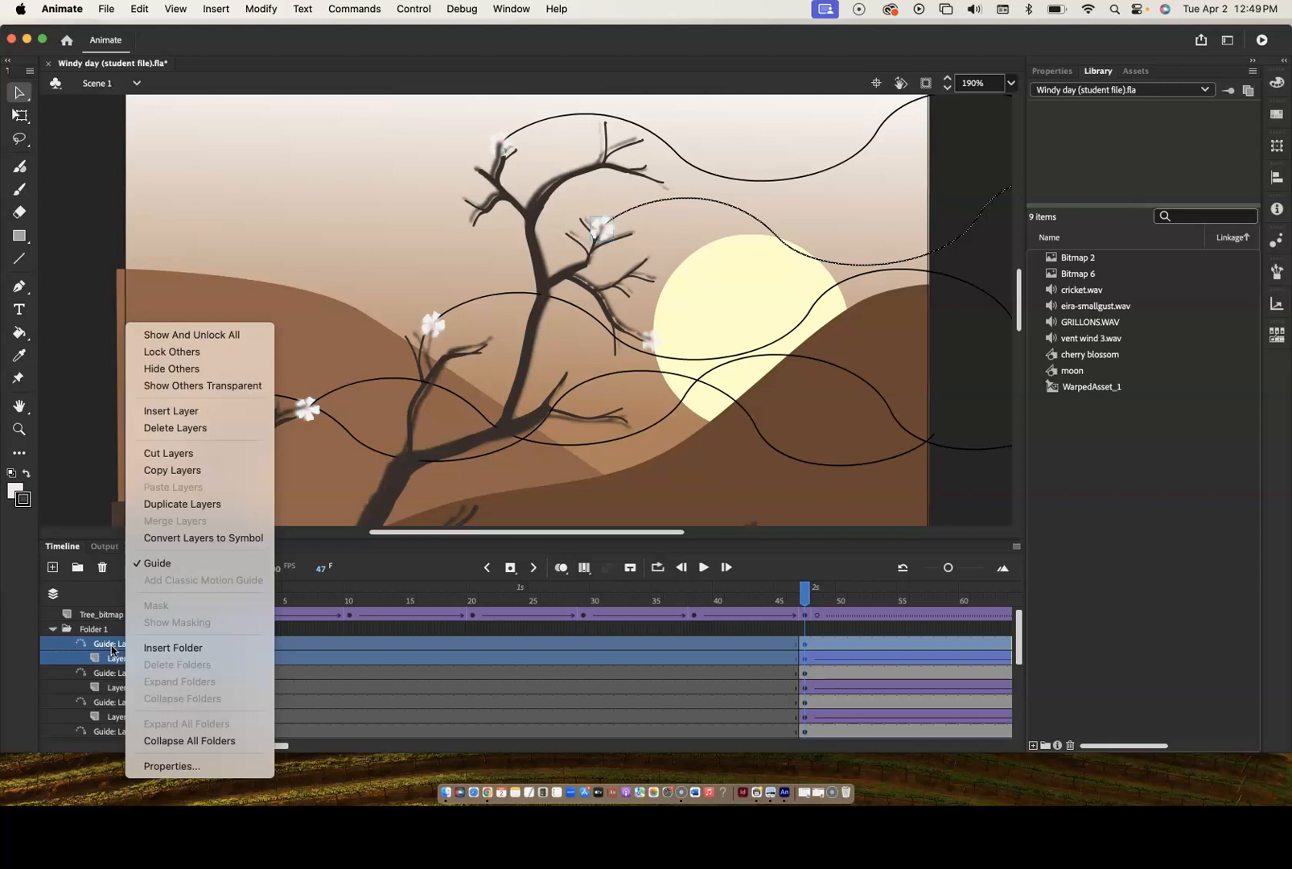
left_click(186, 506)
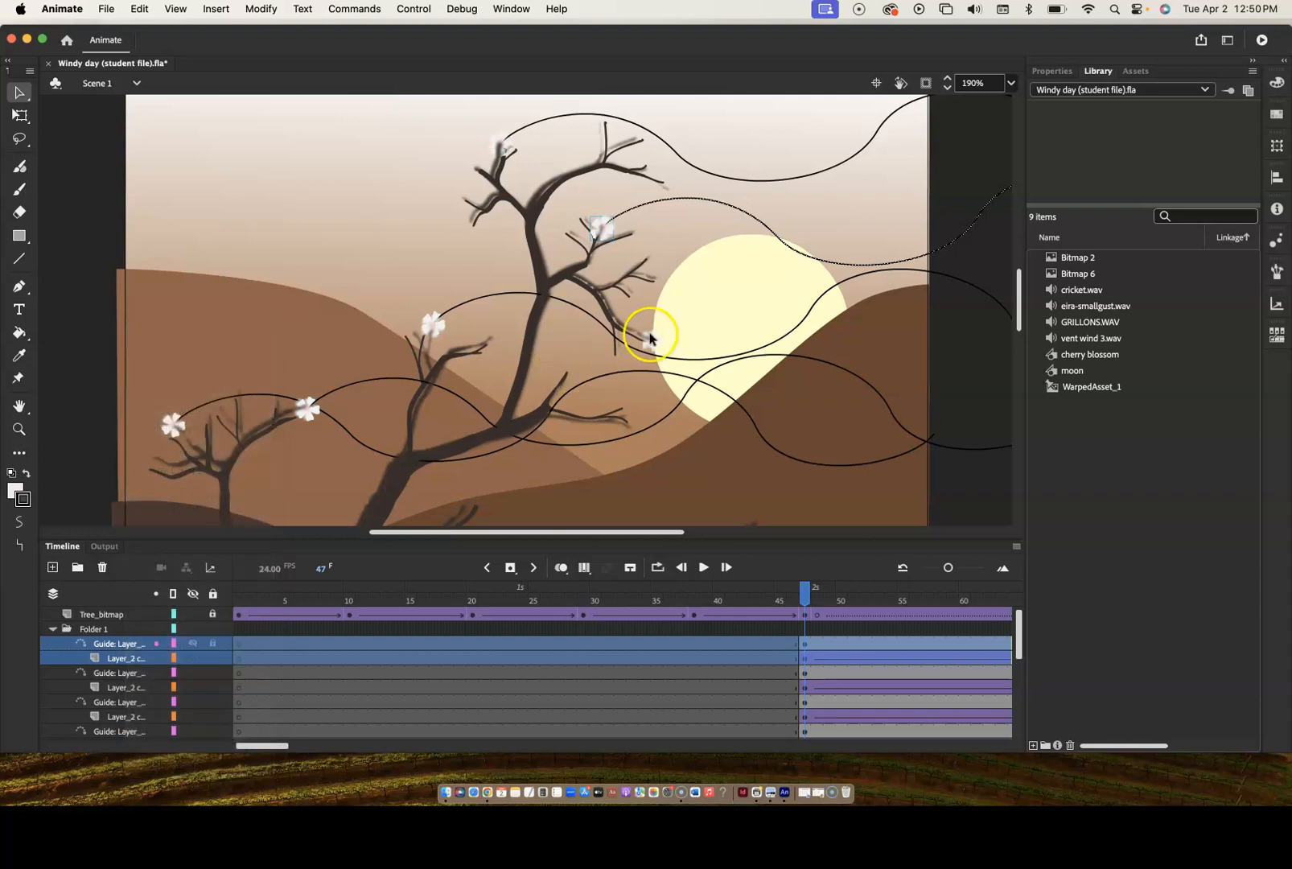
left_click(609, 239)
left_click_drag(610, 239, 659, 348)
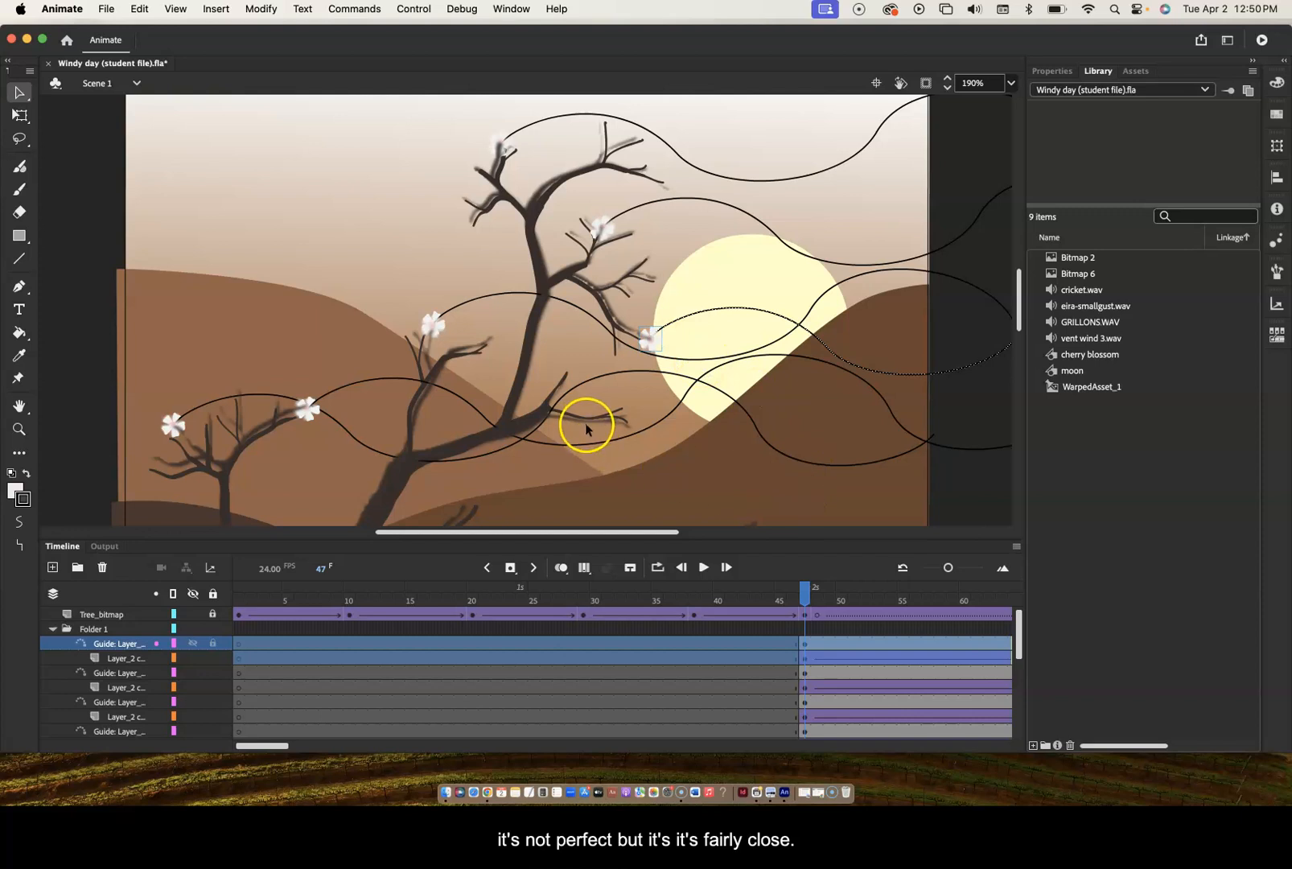
mouse_move(805, 601)
left_mouse_down()
mouse_move(779, 602)
mouse_move(803, 604)
left_mouse_up()
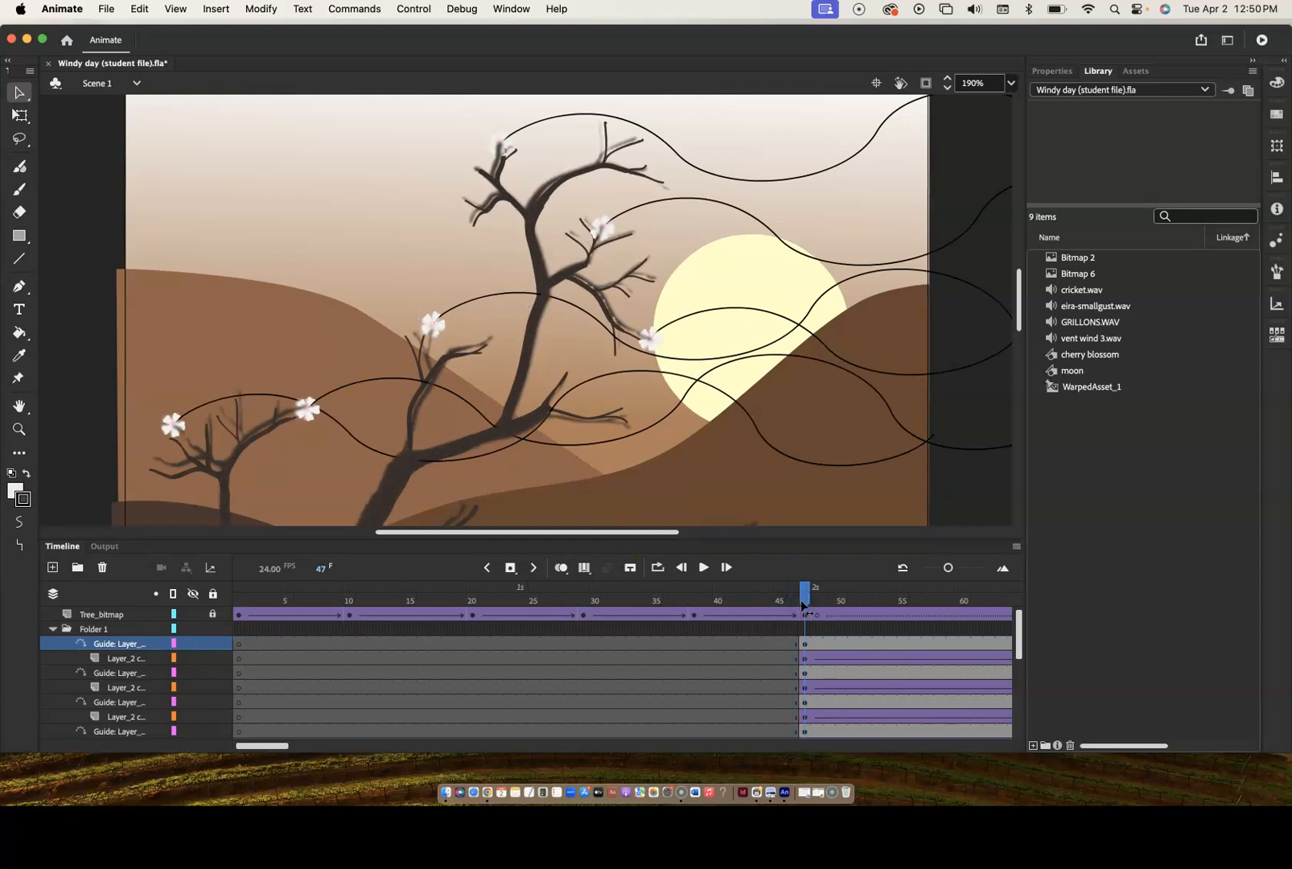
mouse_move(803, 605)
left_mouse_down()
mouse_move(716, 603)
mouse_move(917, 603)
mouse_move(649, 603)
mouse_move(805, 603)
left_mouse_up()
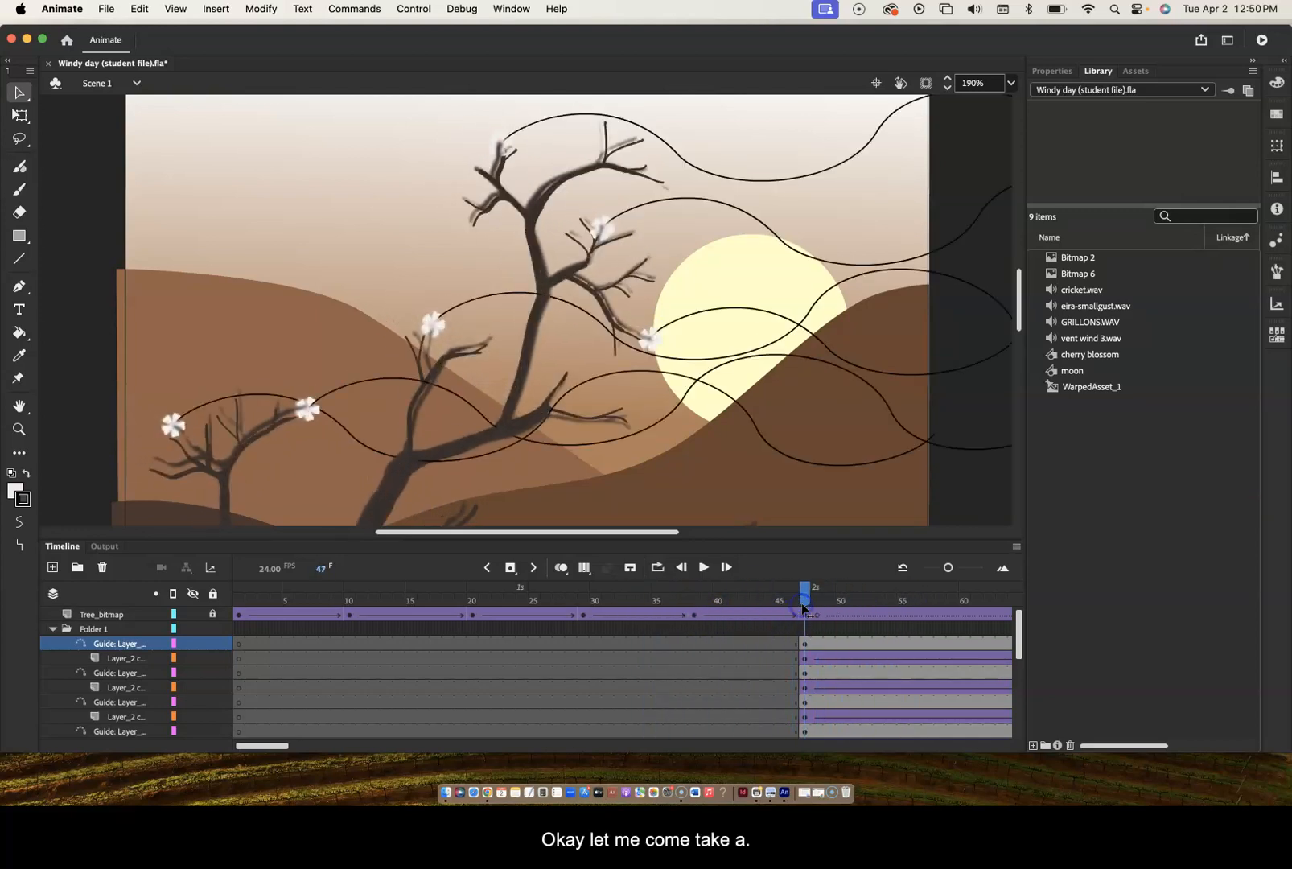
left_click(34, 744)
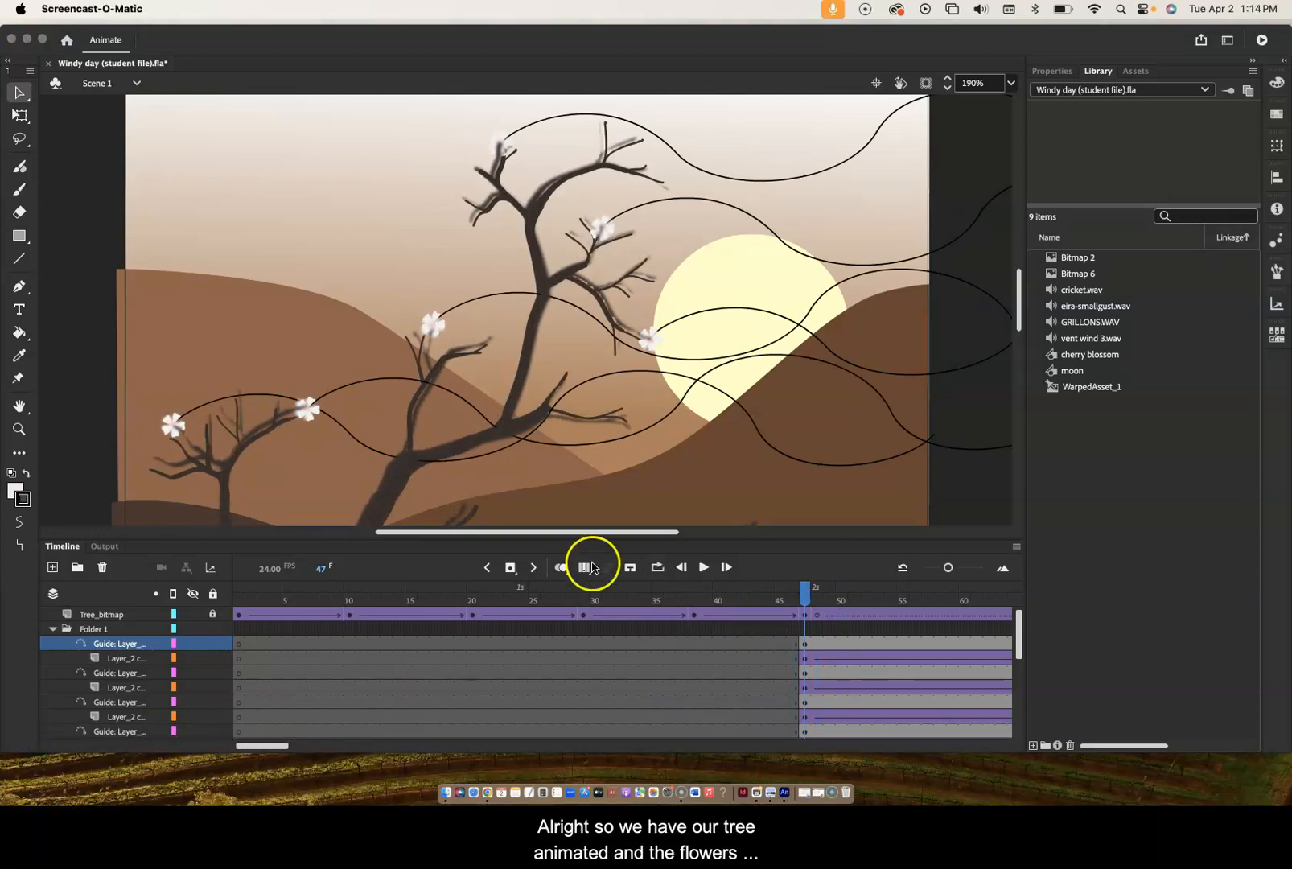
- Play the animation from frame 1 with the whole stage in view
left_click(803, 596)
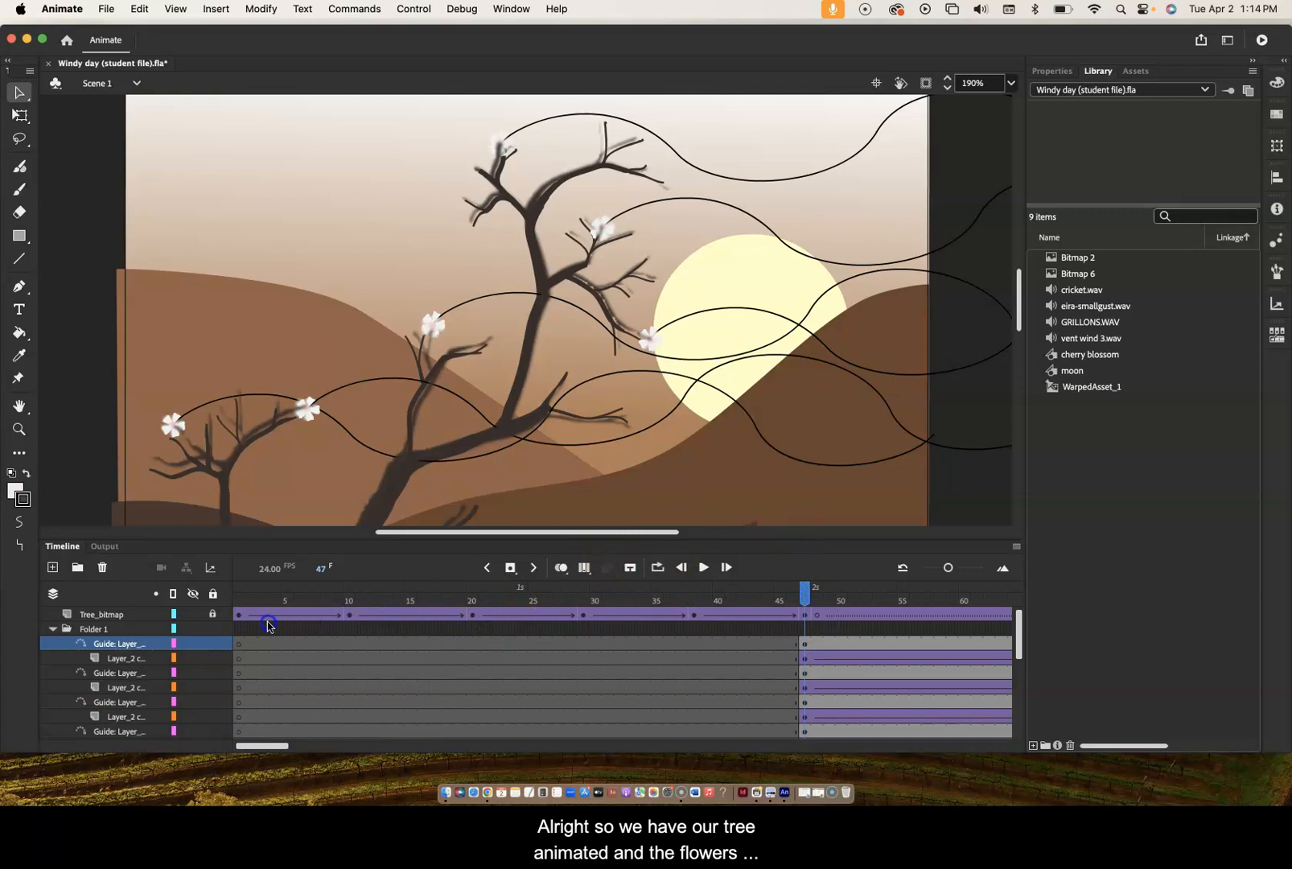
left_click(237, 626)
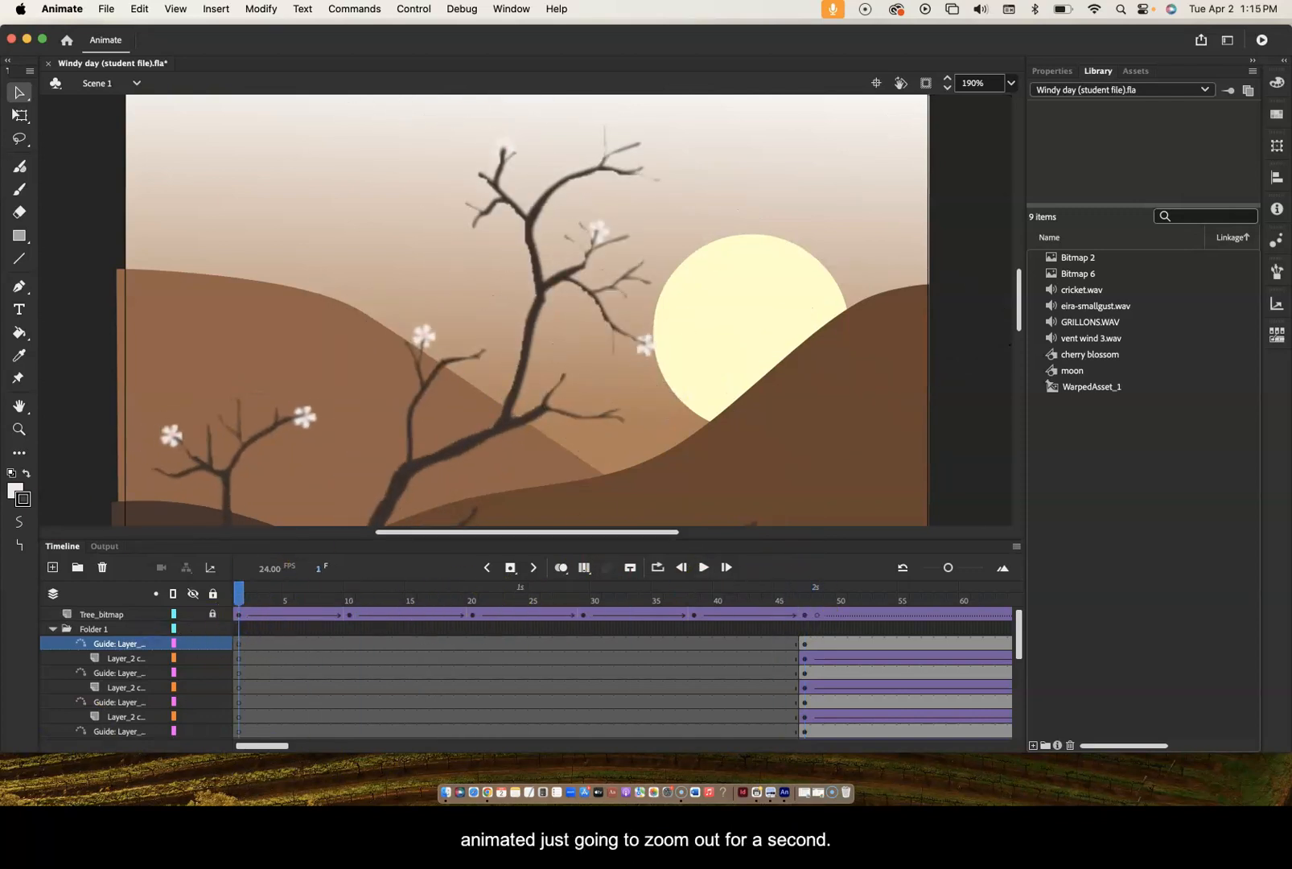
left_click(19, 429)
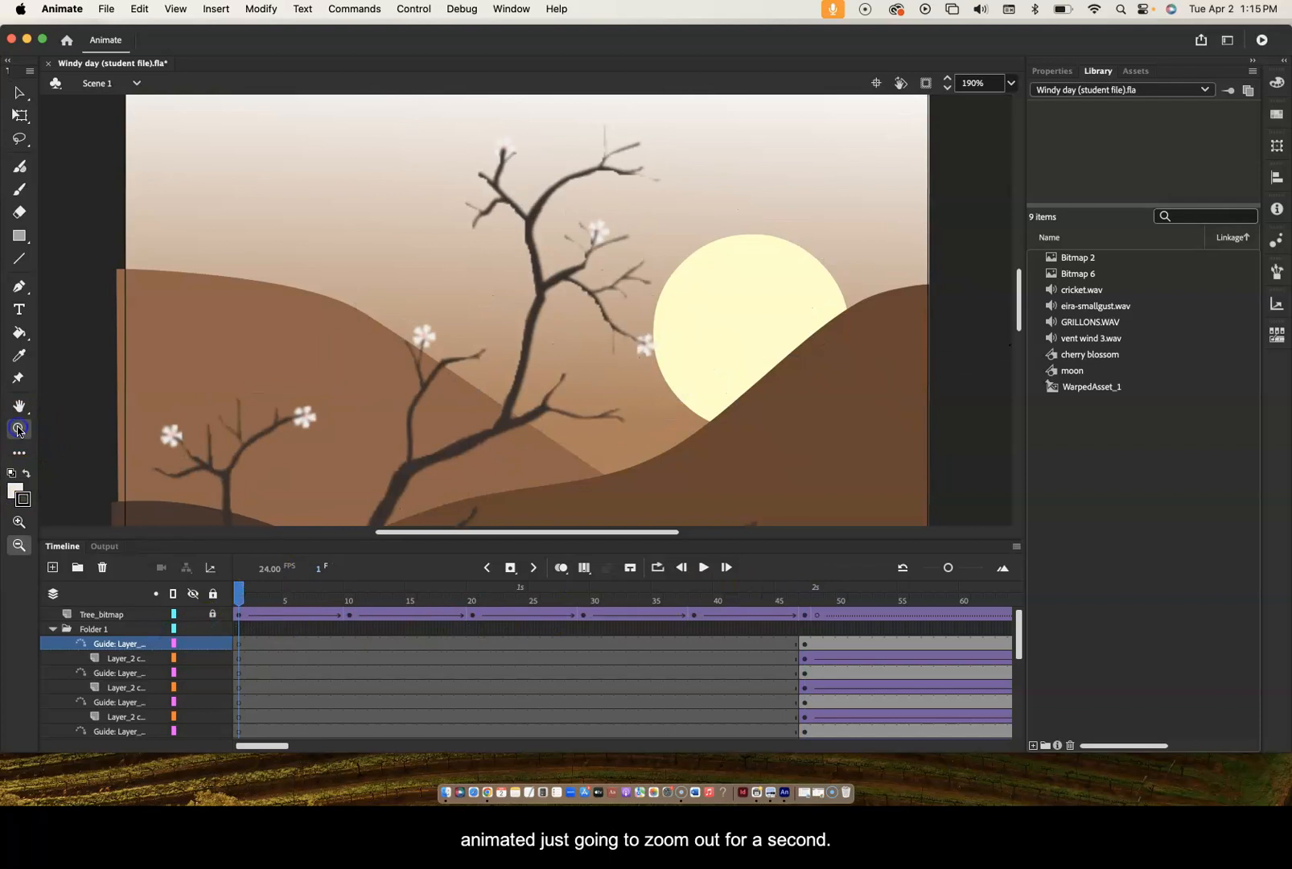
left_click(19, 545)
left_click(475, 336)
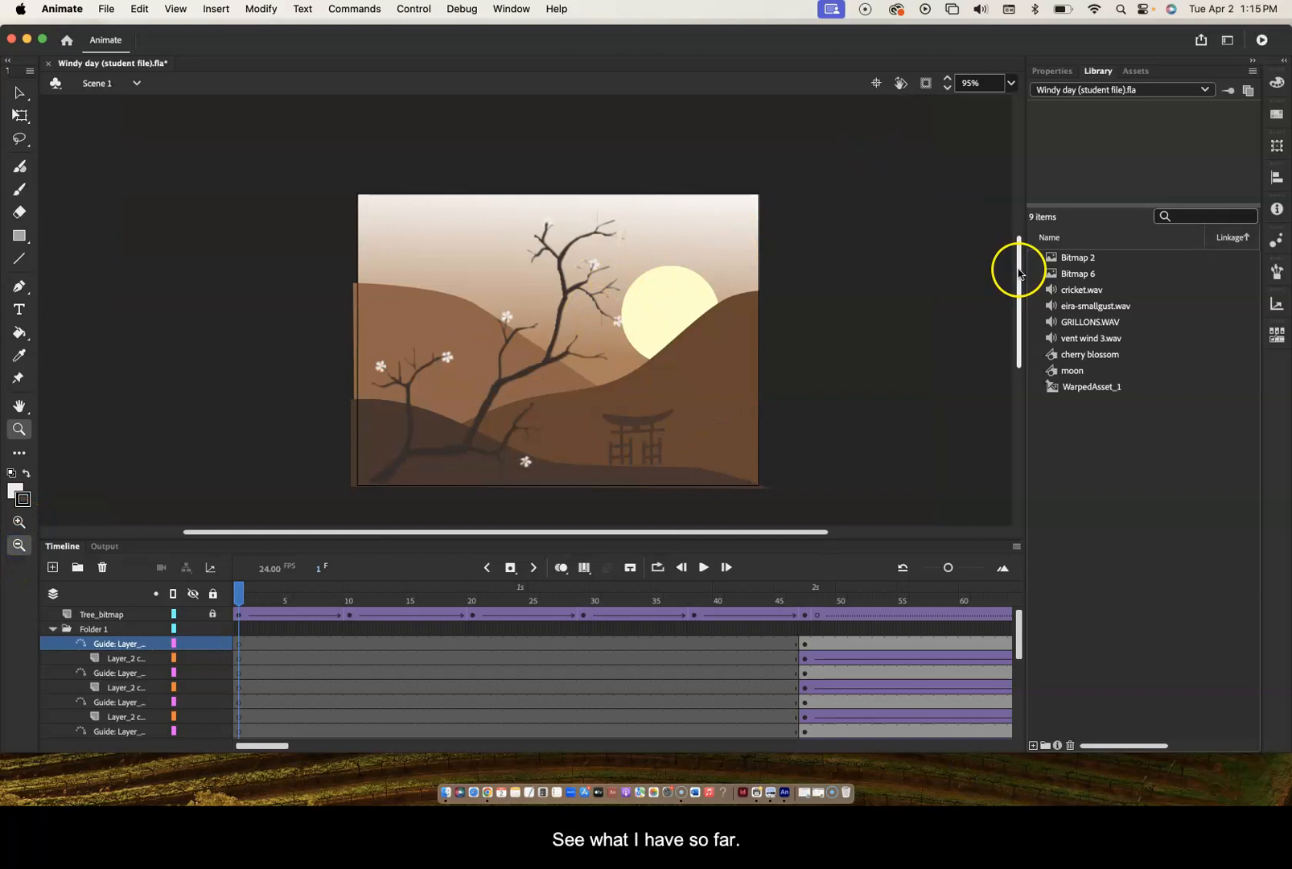
scroll(1014, 274, "down", 3)
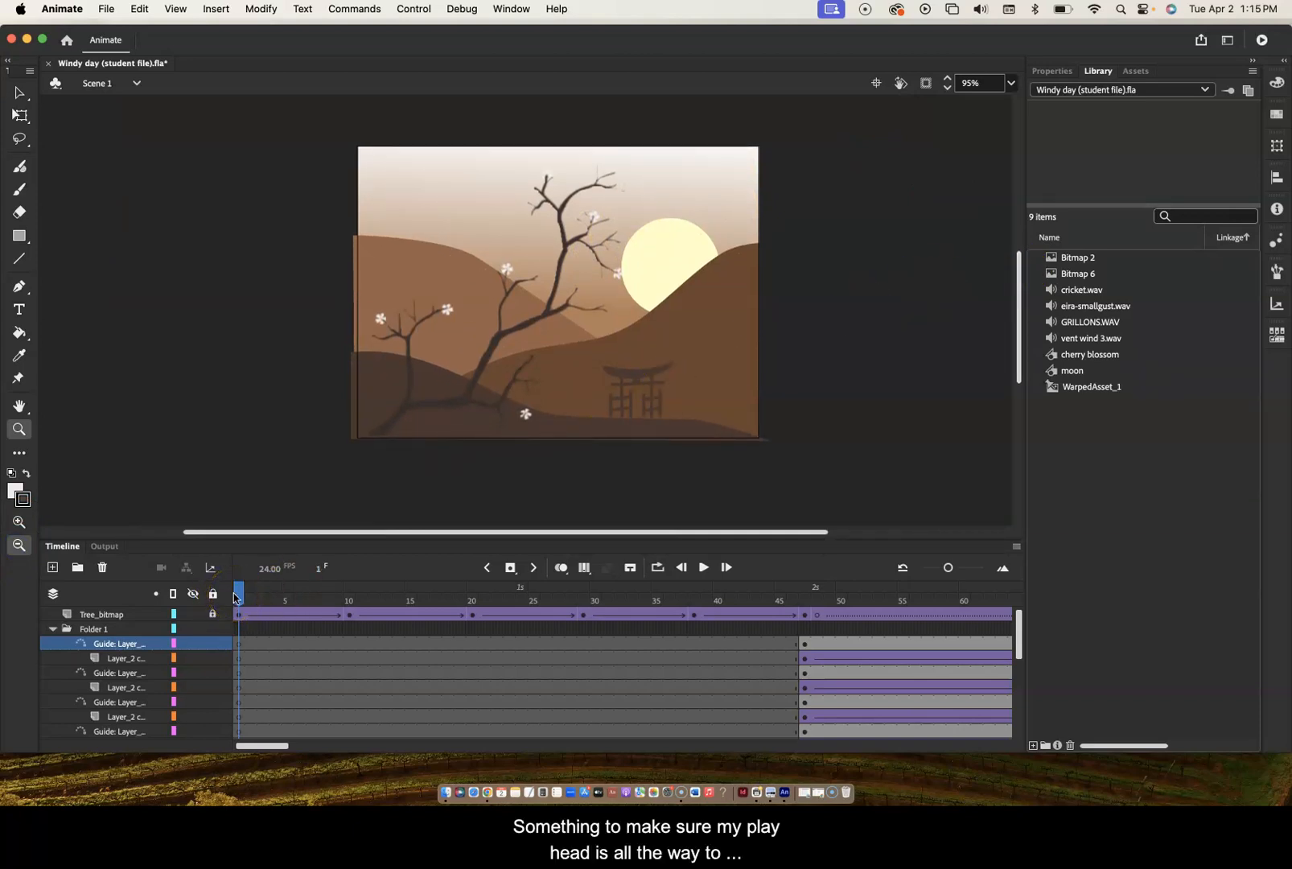
key("Return")
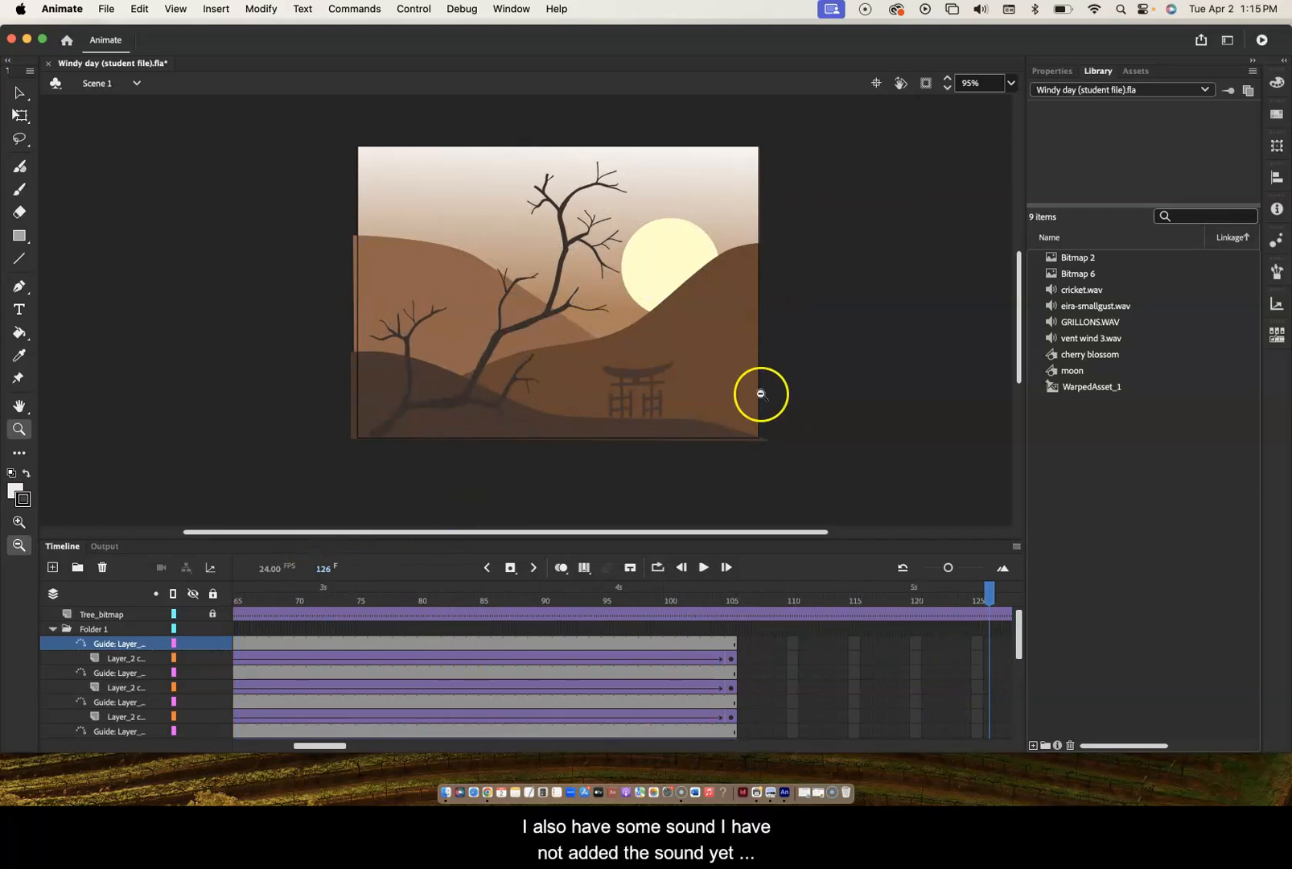
- Return the playhead to frame 1 and enlarge the timeline area to show the duplicated guide and blossom layers of Folder 1
scroll(647, 623, "down", 3)
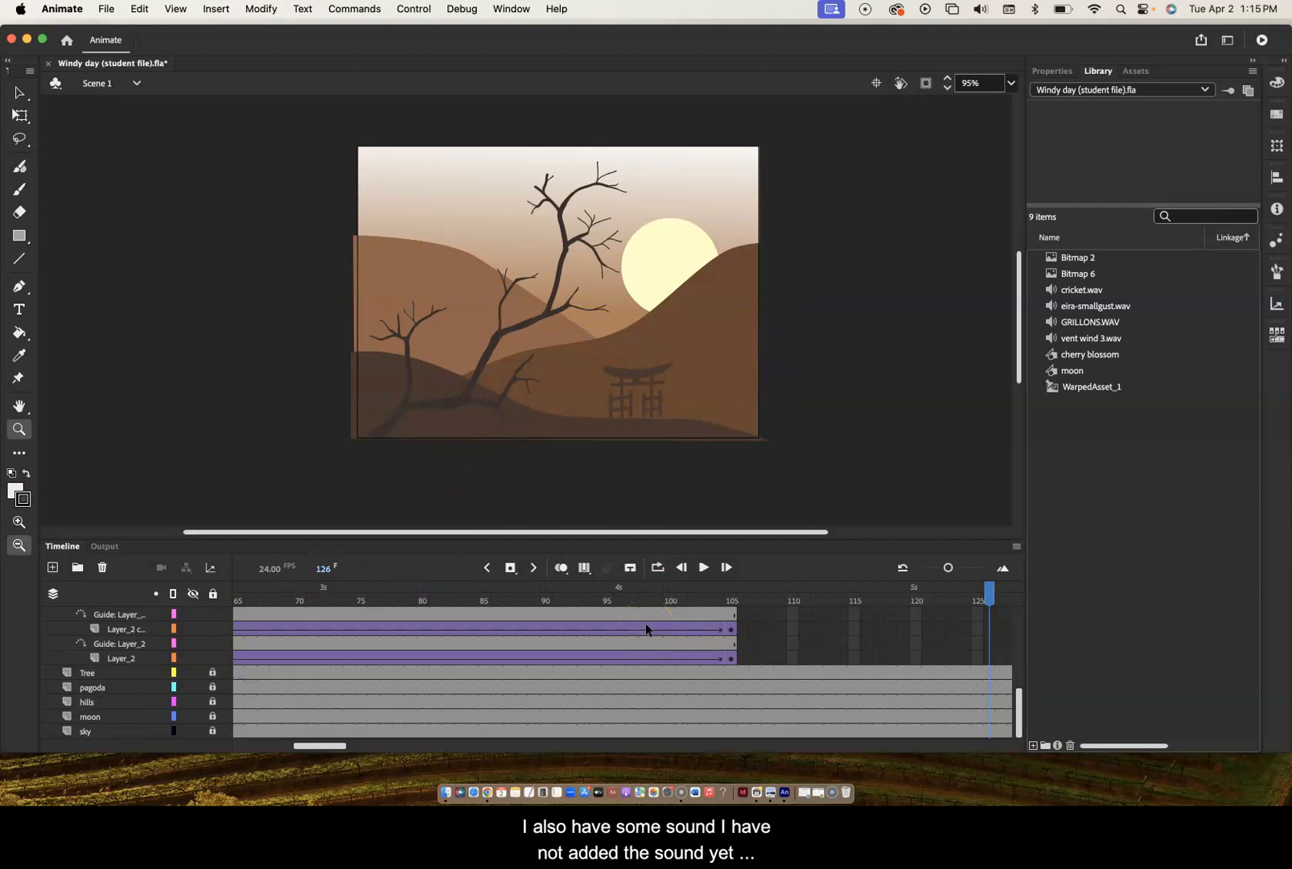
scroll(646, 622, "up", 3)
left_click_drag(989, 591, 81, 643)
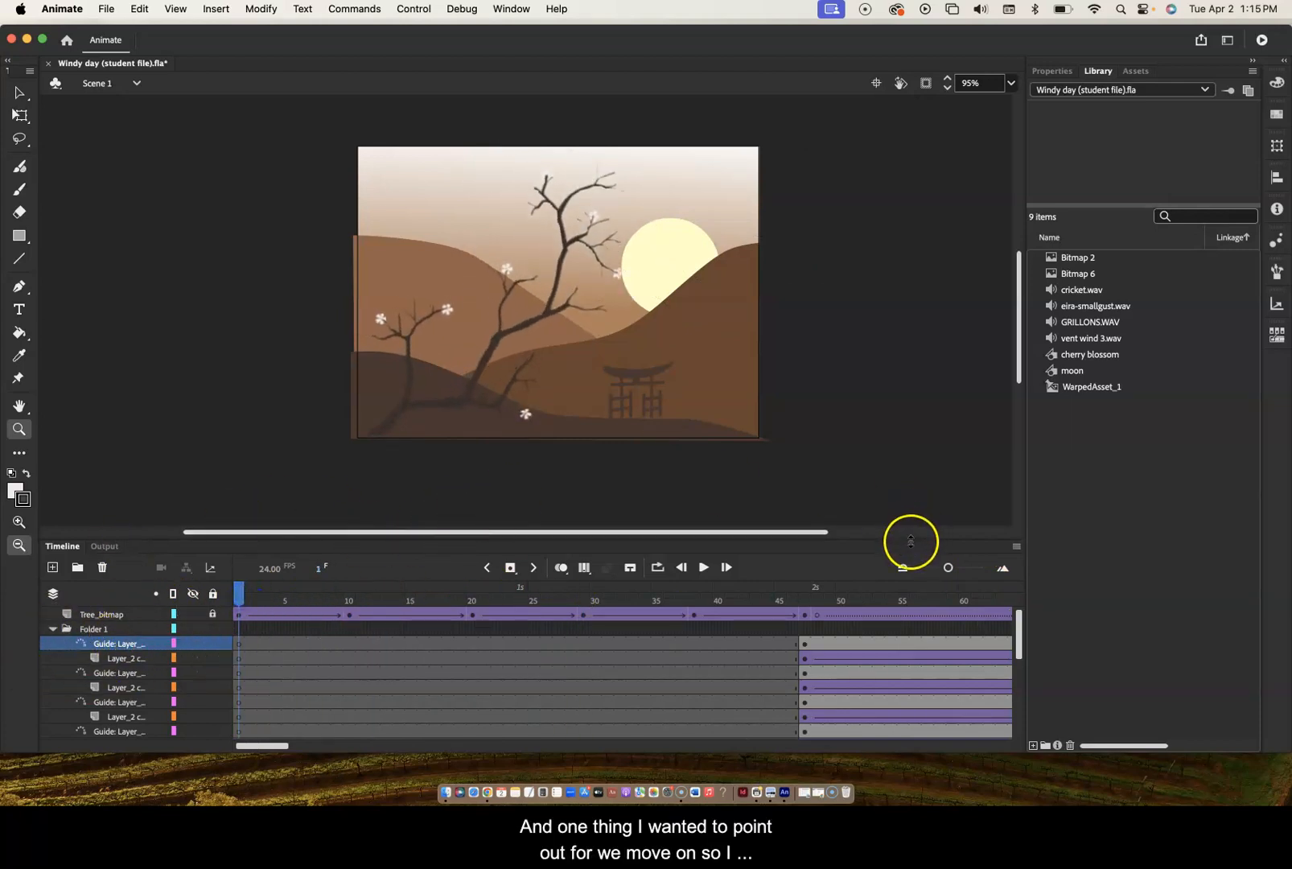
left_click_drag(910, 540, 905, 430)
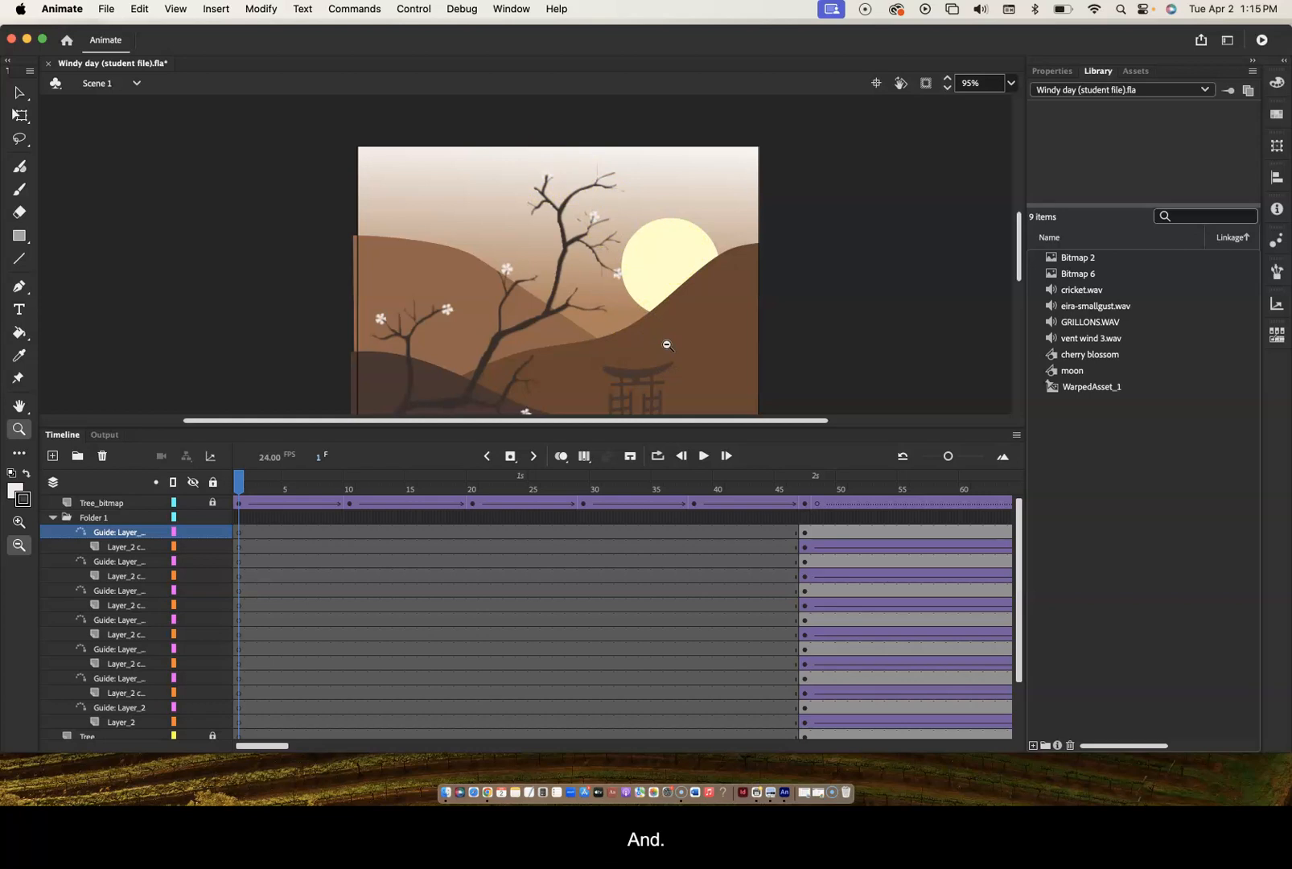
left_click(666, 273)
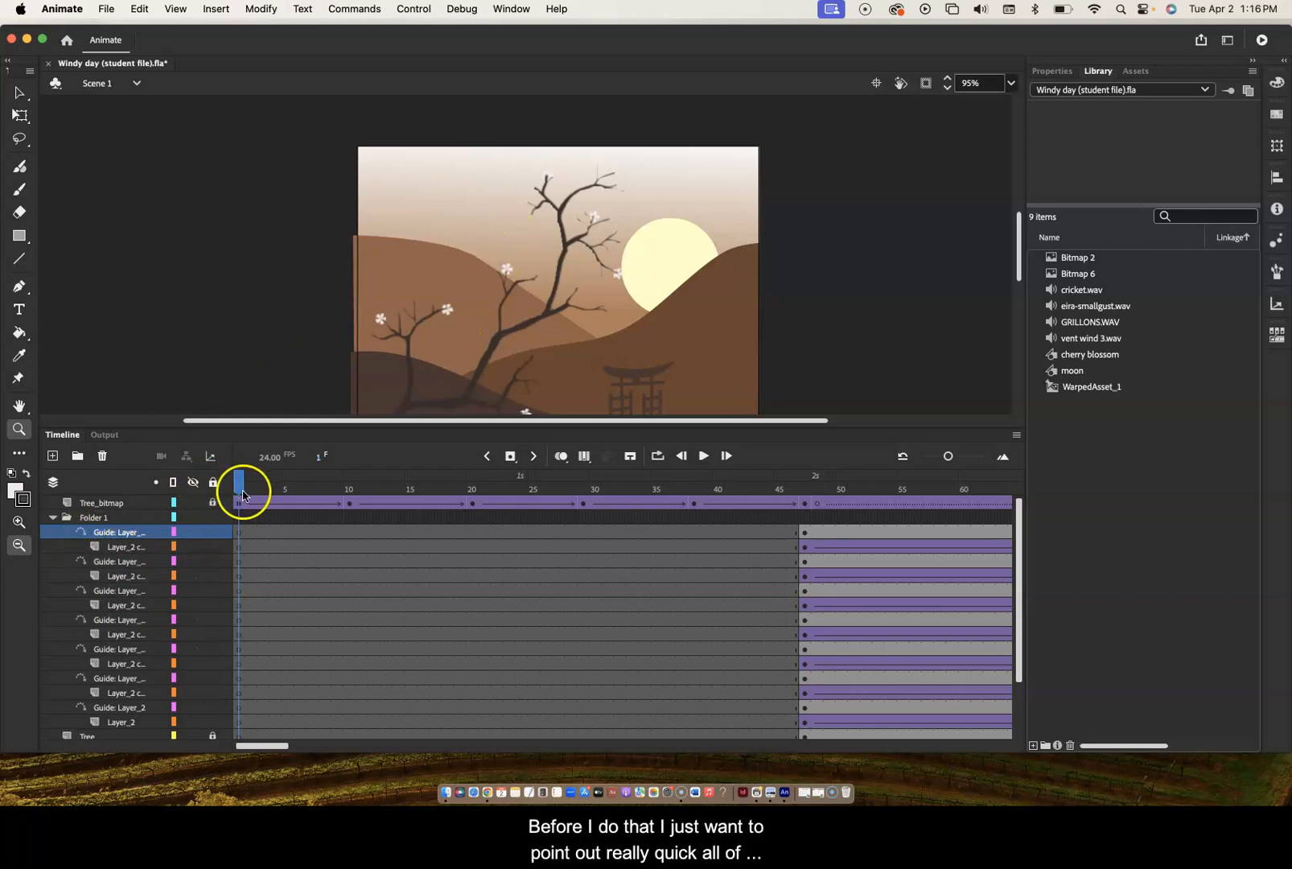
scroll(133, 610, "down", 3)
scroll(133, 610, "up", 3)
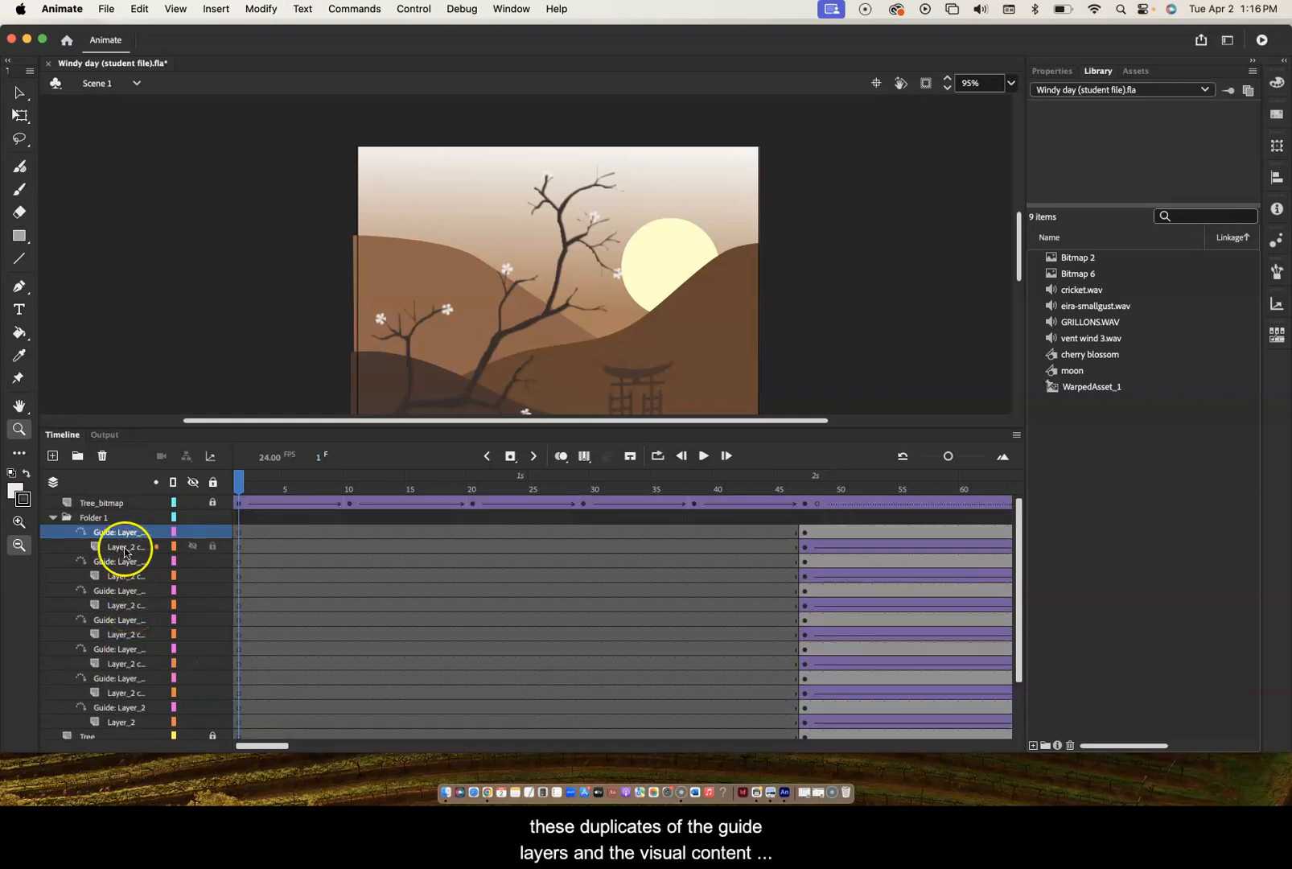
scroll(130, 600, "down", 3)
scroll(130, 599, "up", 3)
- Scrub the playhead back and forth across frame 47 and stop at frame 50 to check the visibility of the guide paths
left_click_drag(239, 485, 866, 483)
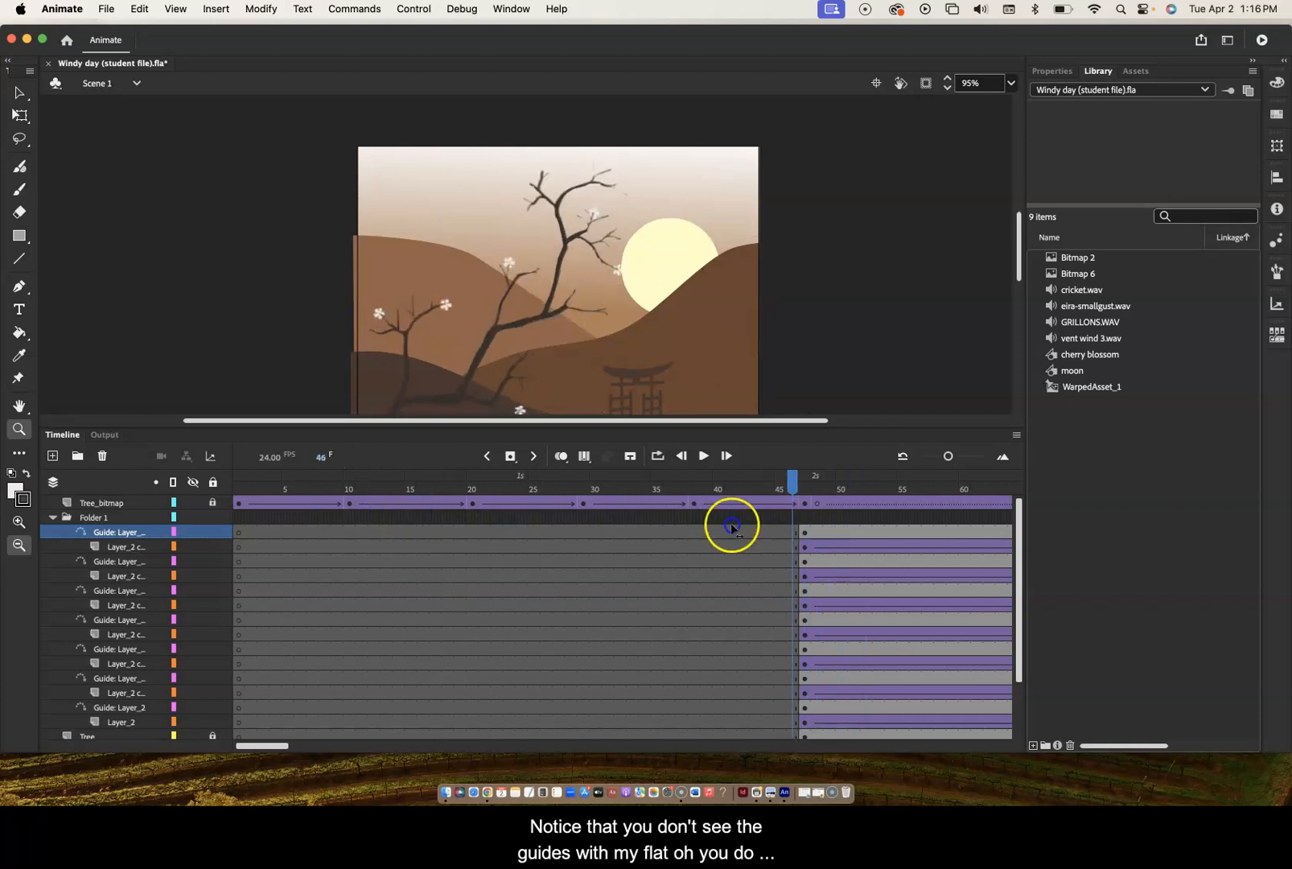
left_click(581, 509)
left_click_drag(581, 513, 879, 487)
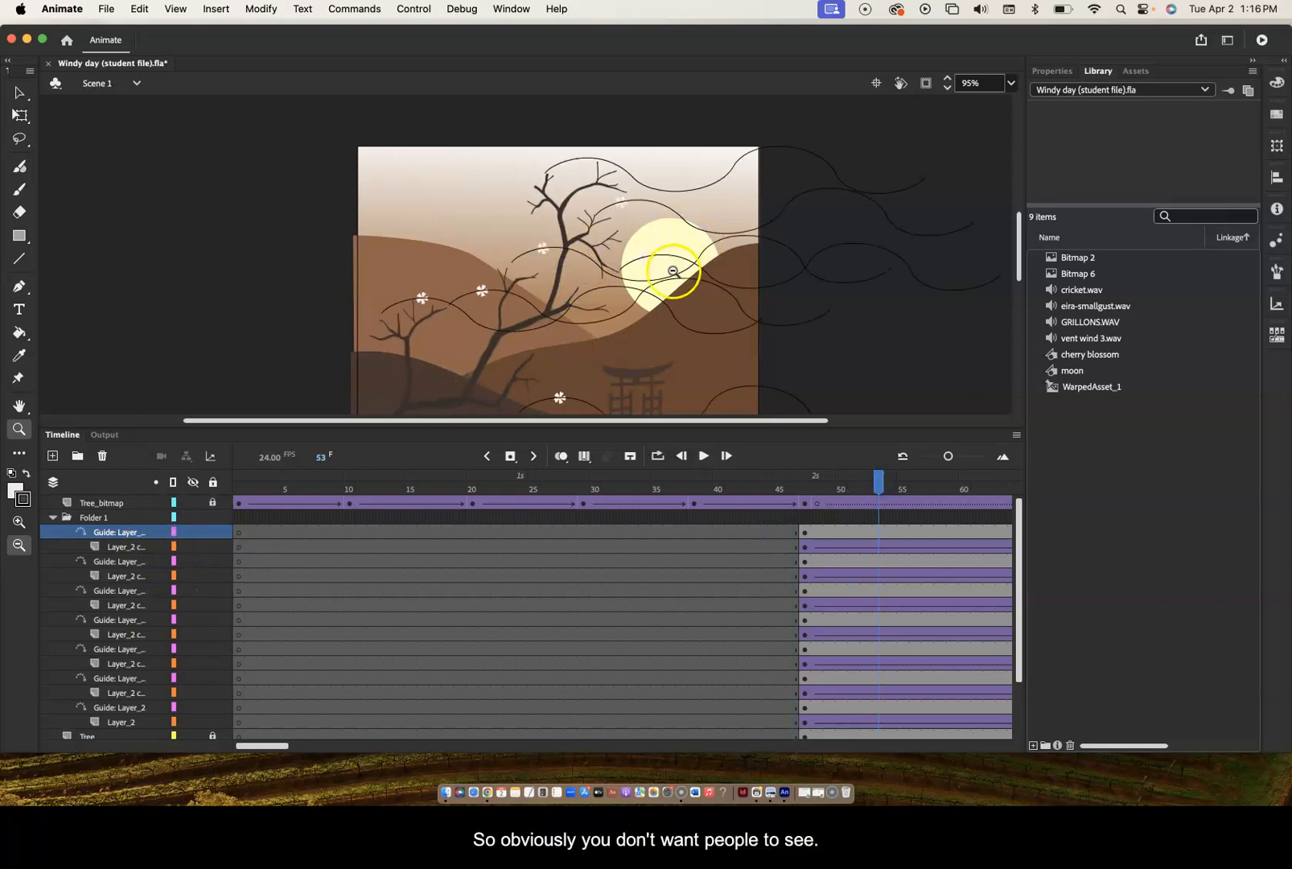
left_click_drag(885, 488, 842, 499)
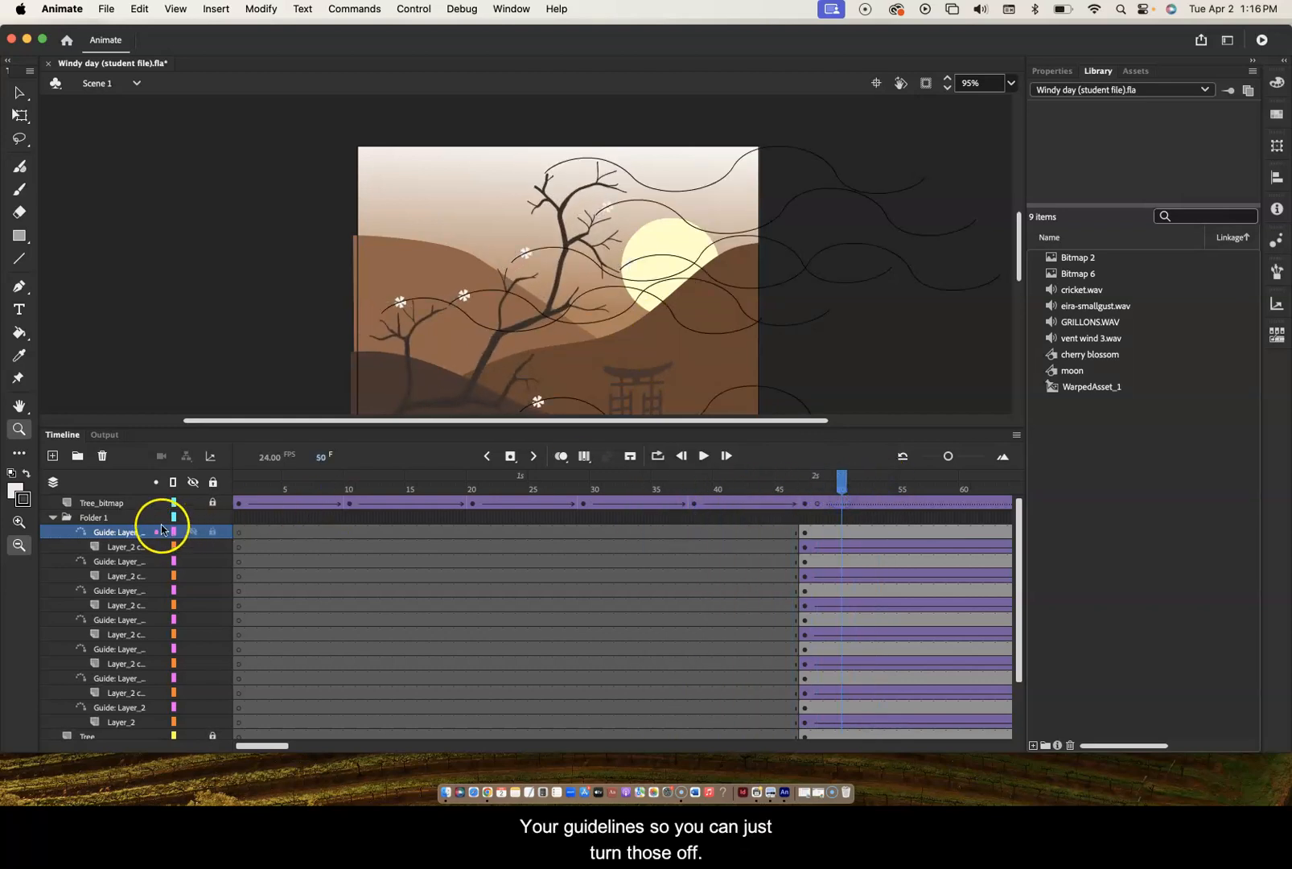
- Hide the three uppermost guide layers in Folder 1
left_click(193, 533)
left_click(194, 562)
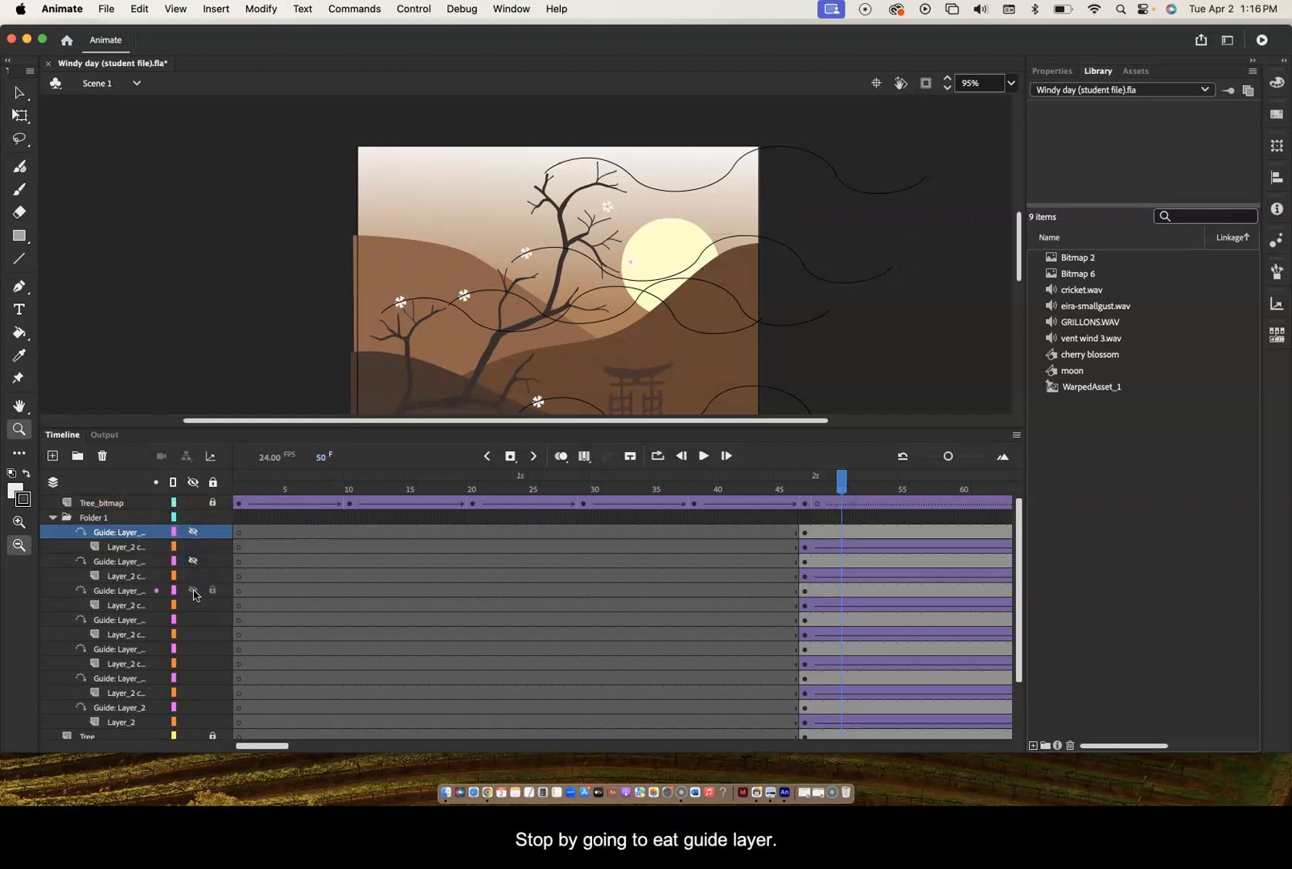
left_click(194, 592)
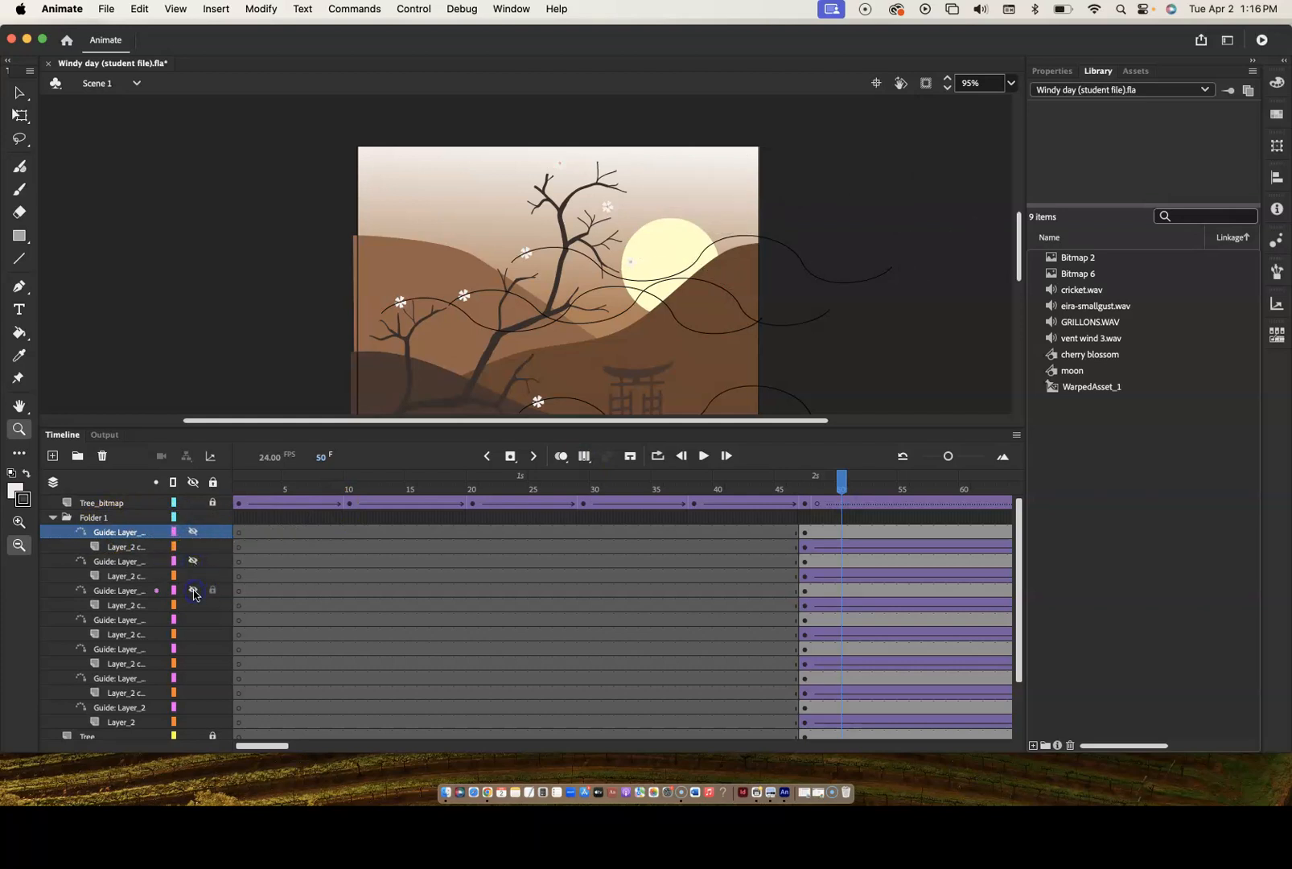
- Hide the four remaining guide layers in Folder 1 and scrub the timeline to check that the blossoms still show
left_click(131, 594, "super")
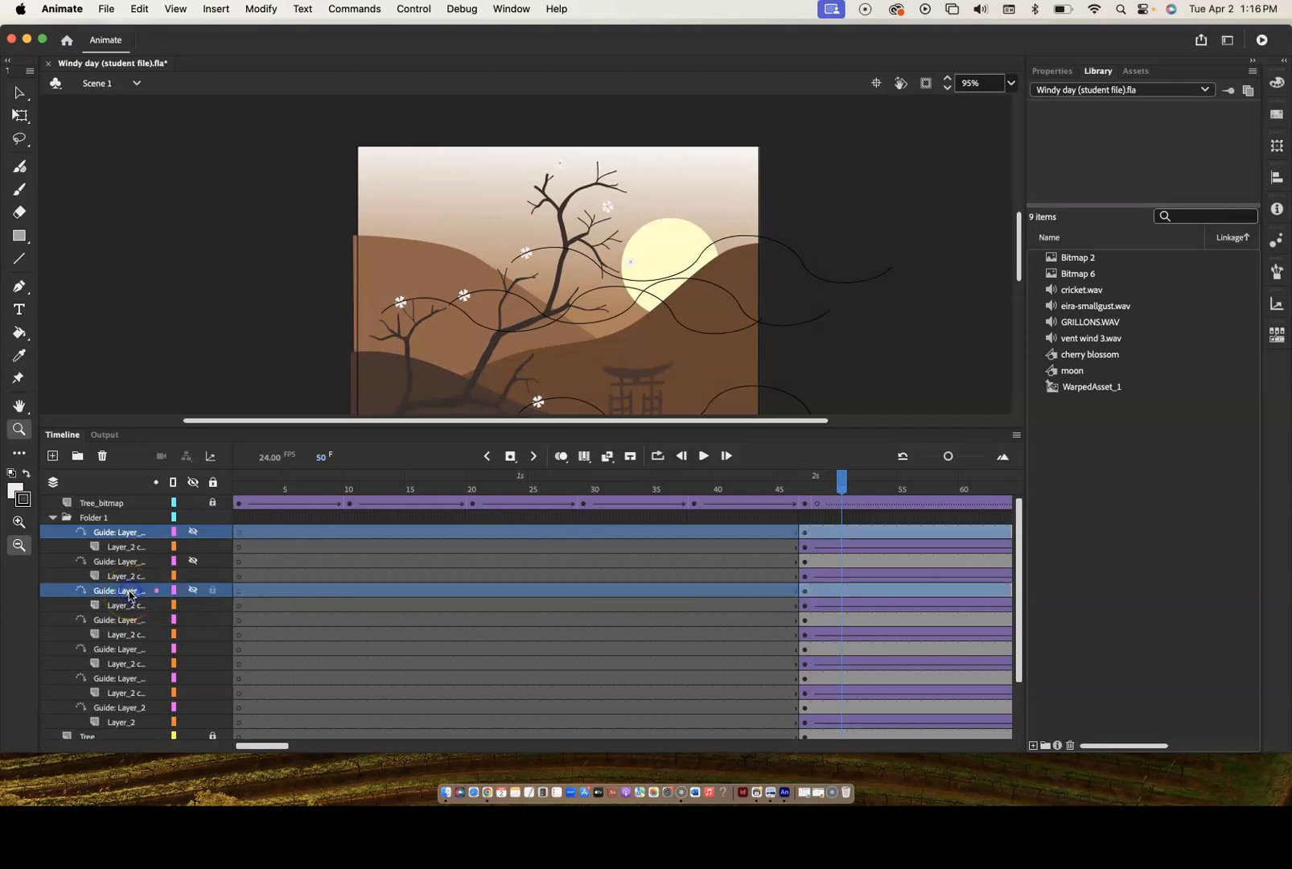
left_click(129, 622, "super")
left_click(126, 651, "super")
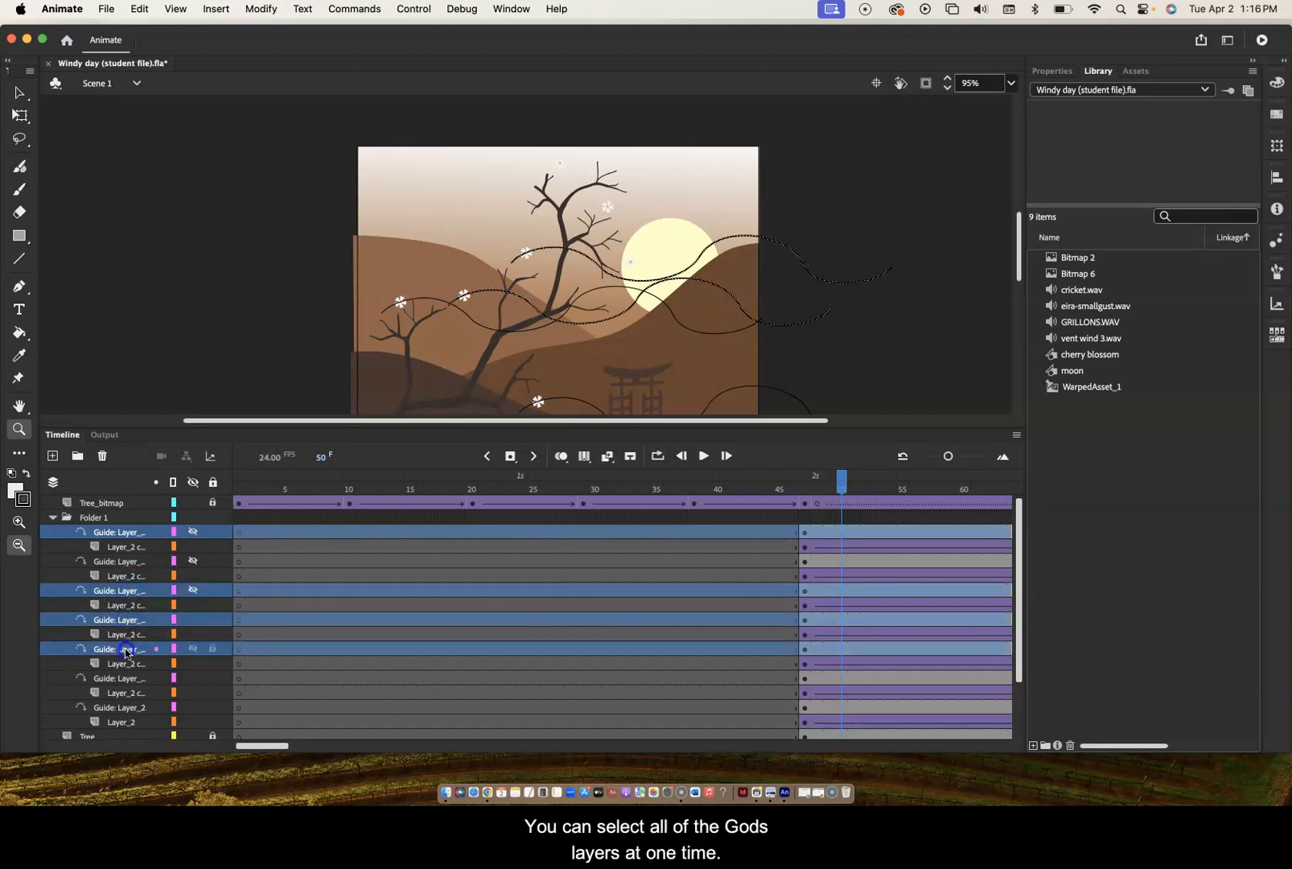
left_click(126, 681, "super")
left_click(123, 709, "super")
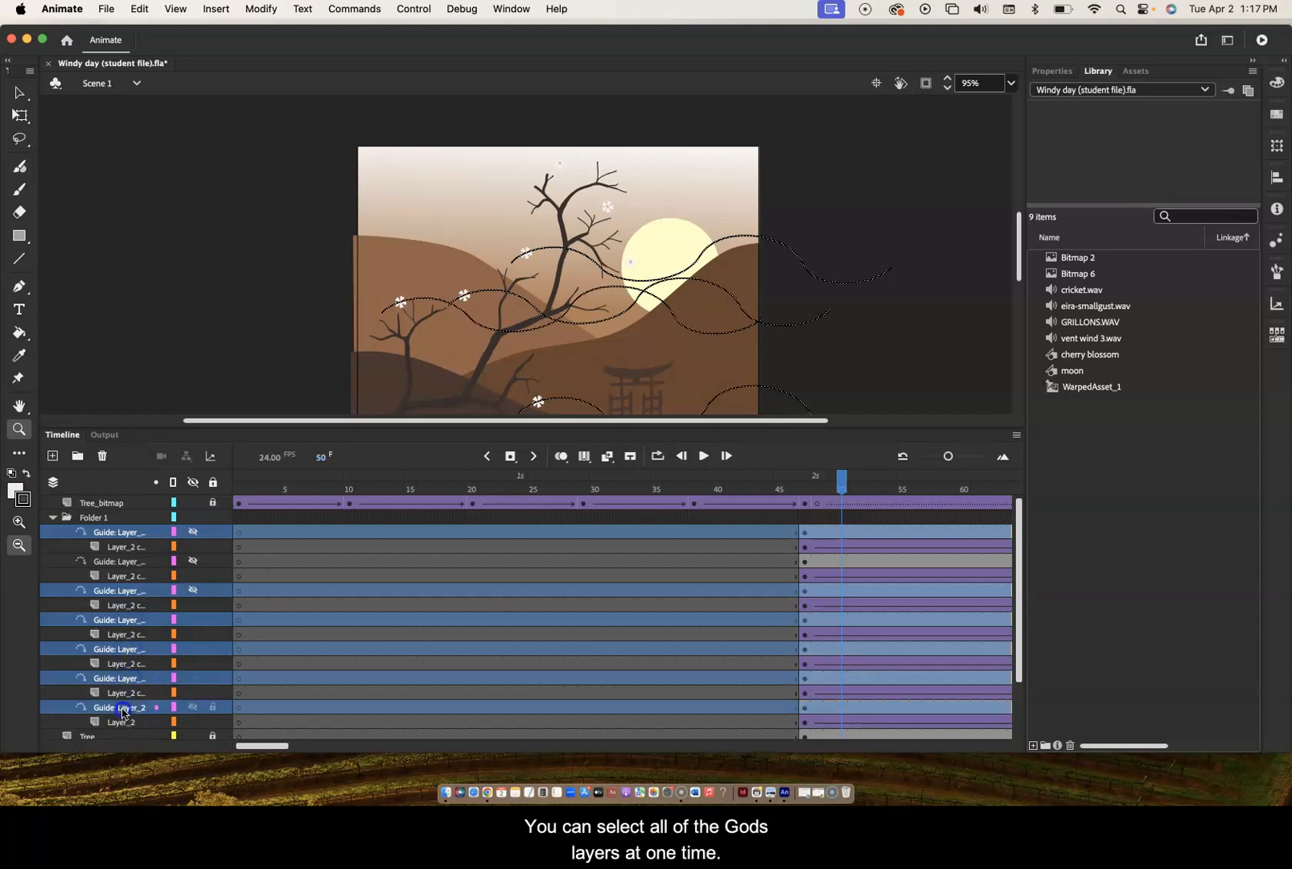
left_click(193, 620)
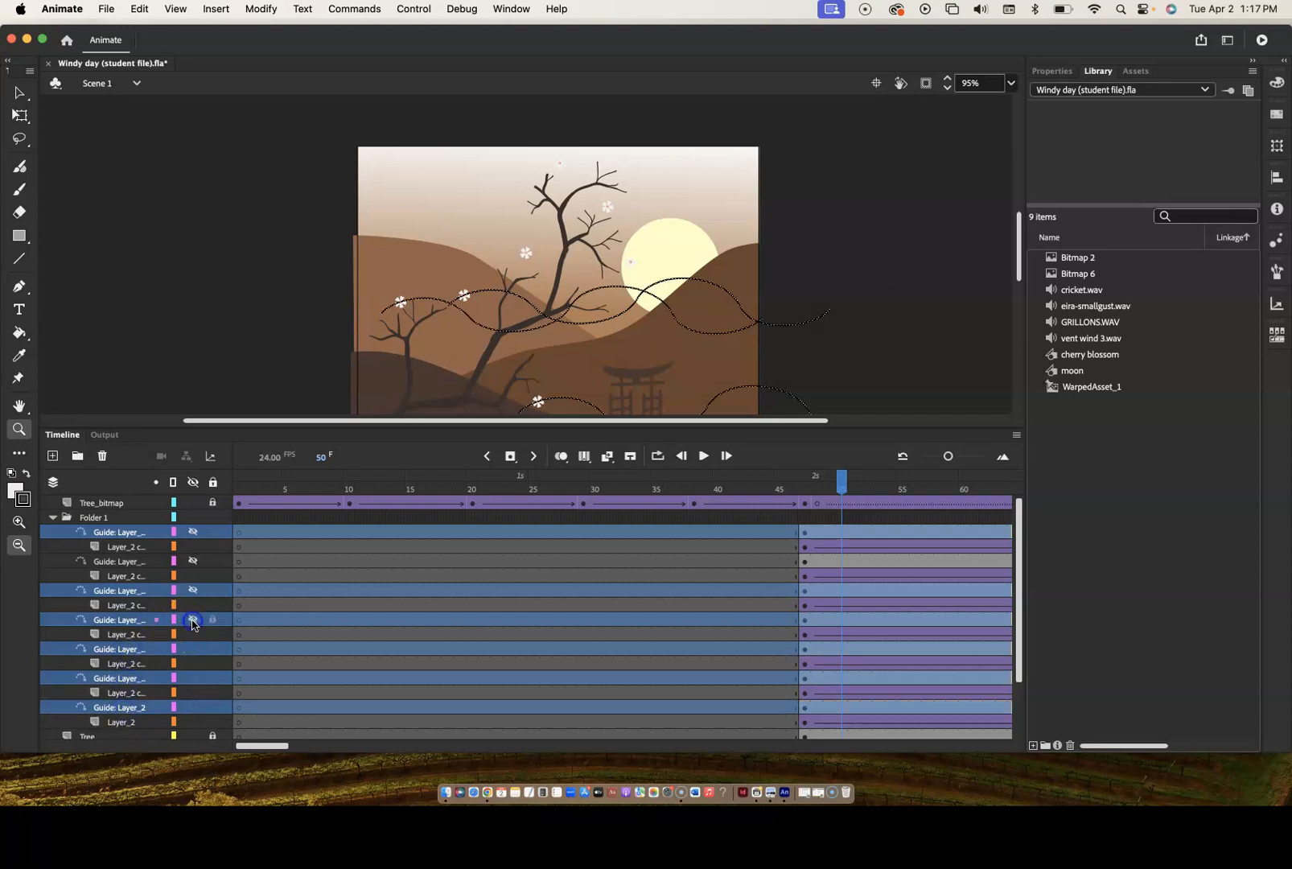
left_click(193, 648)
left_click(196, 680)
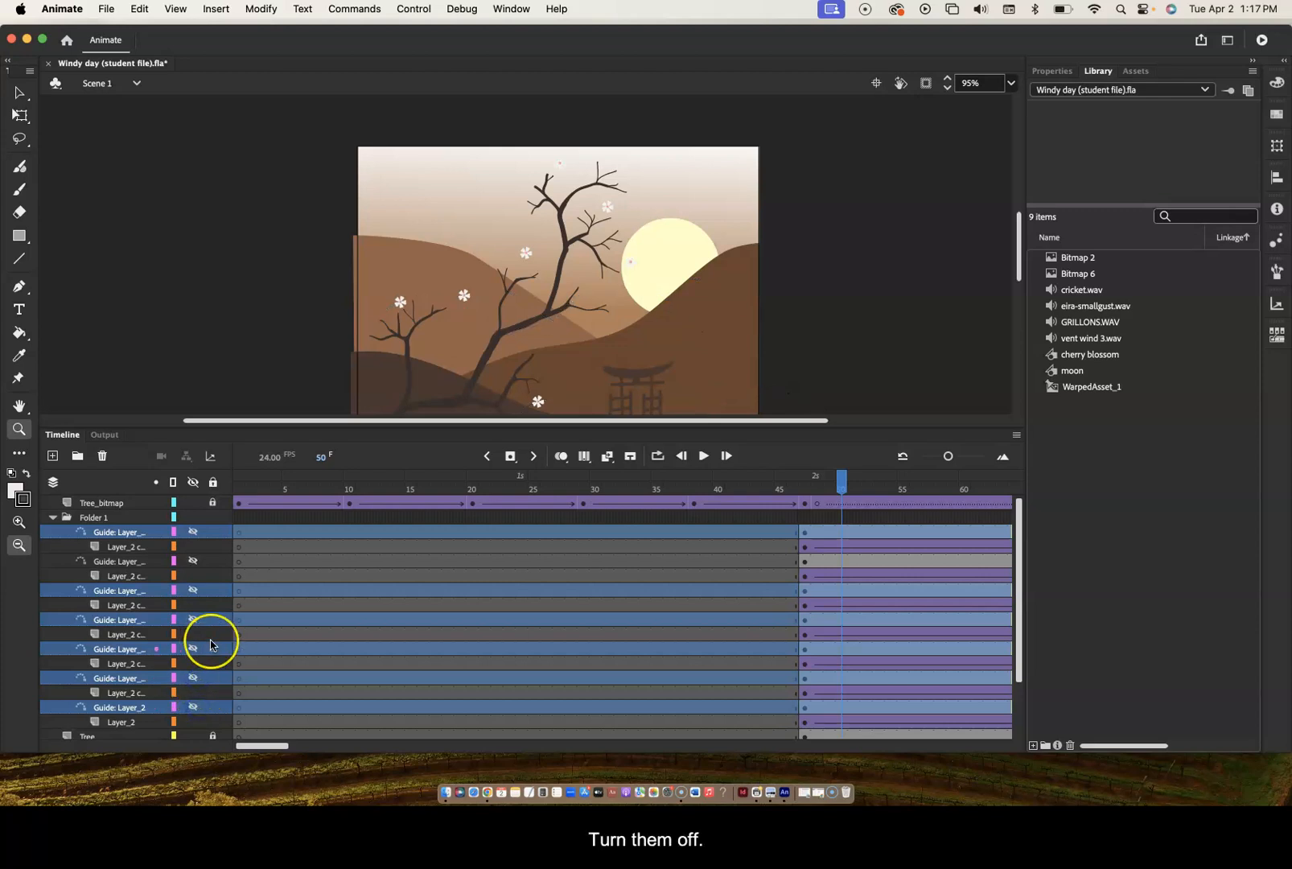
scroll(213, 641, "down", 4)
scroll(213, 641, "up", 4)
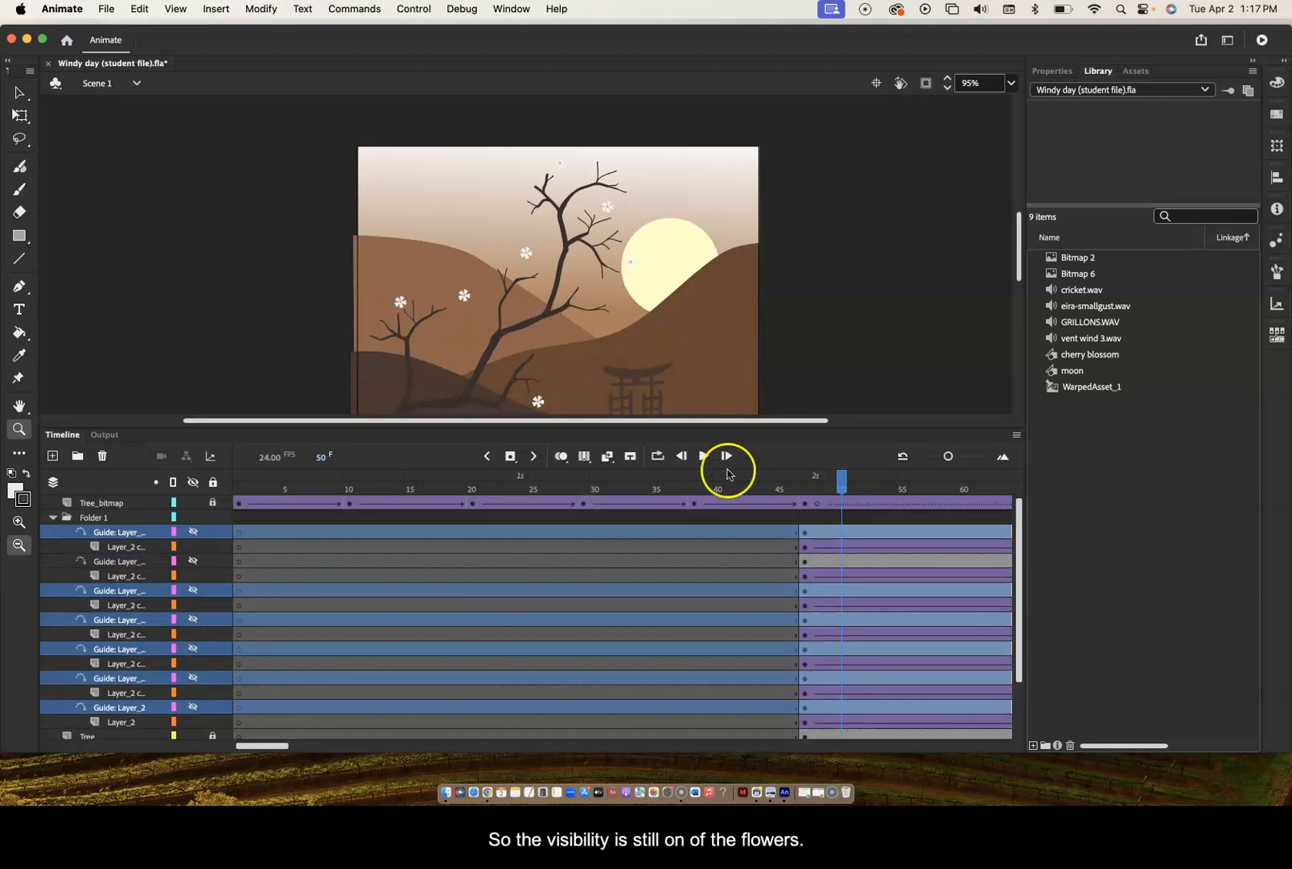
left_click_drag(841, 480, 804, 519)
left_click_drag(1044, 487, 838, 512)
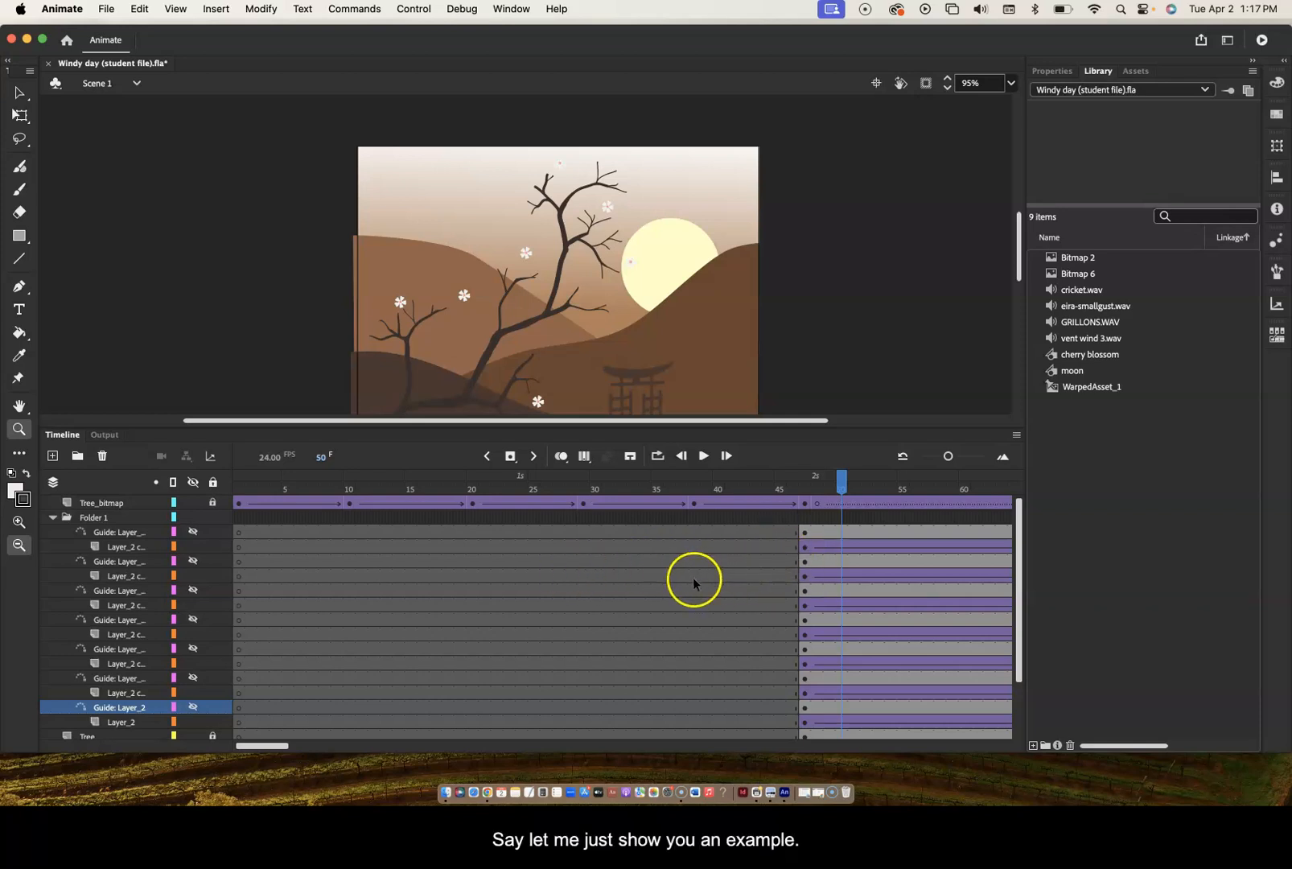
scroll(760, 537, "right", 10)
scroll(722, 548, "left", 10)
scroll(723, 551, "down", 1)
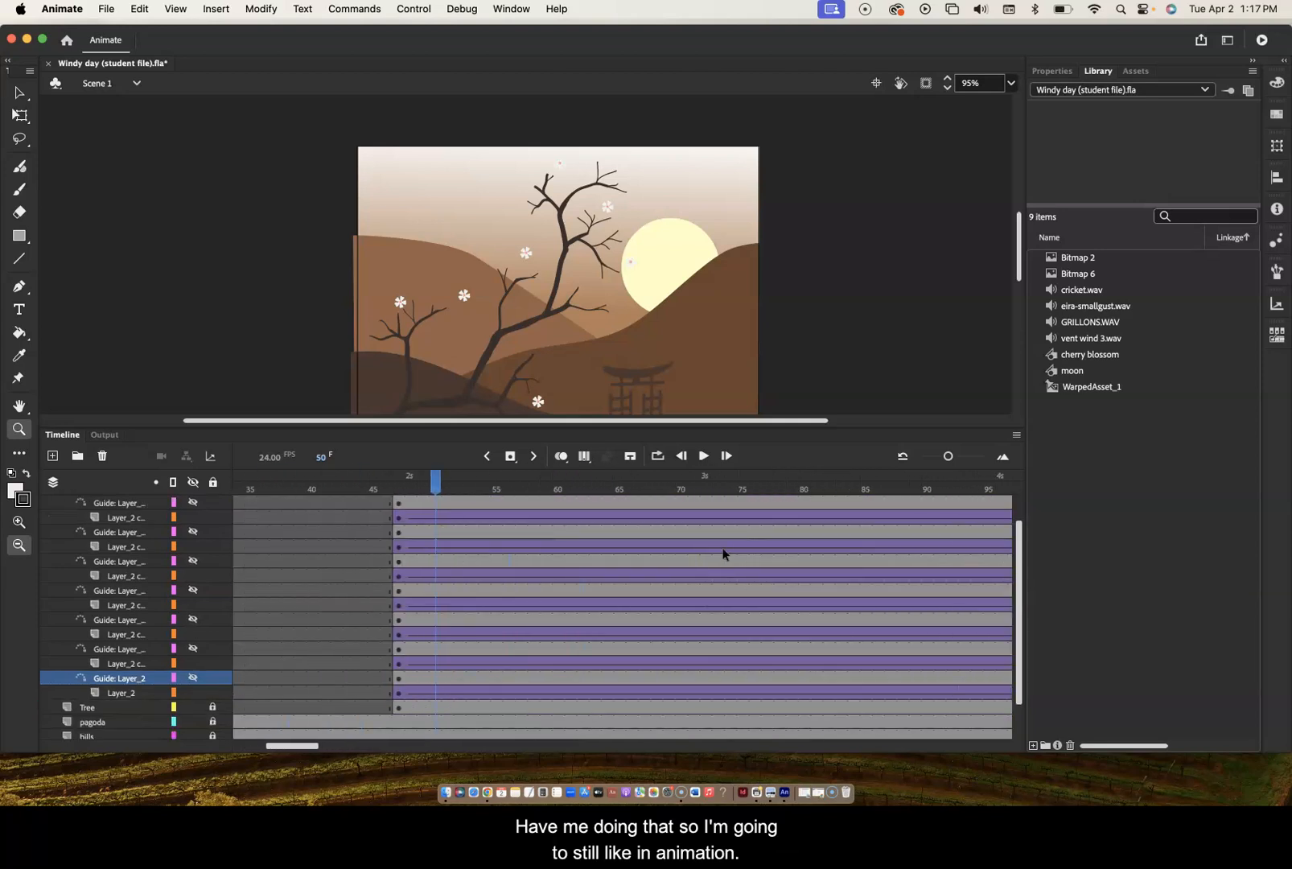
scroll(722, 554, "right", 3)
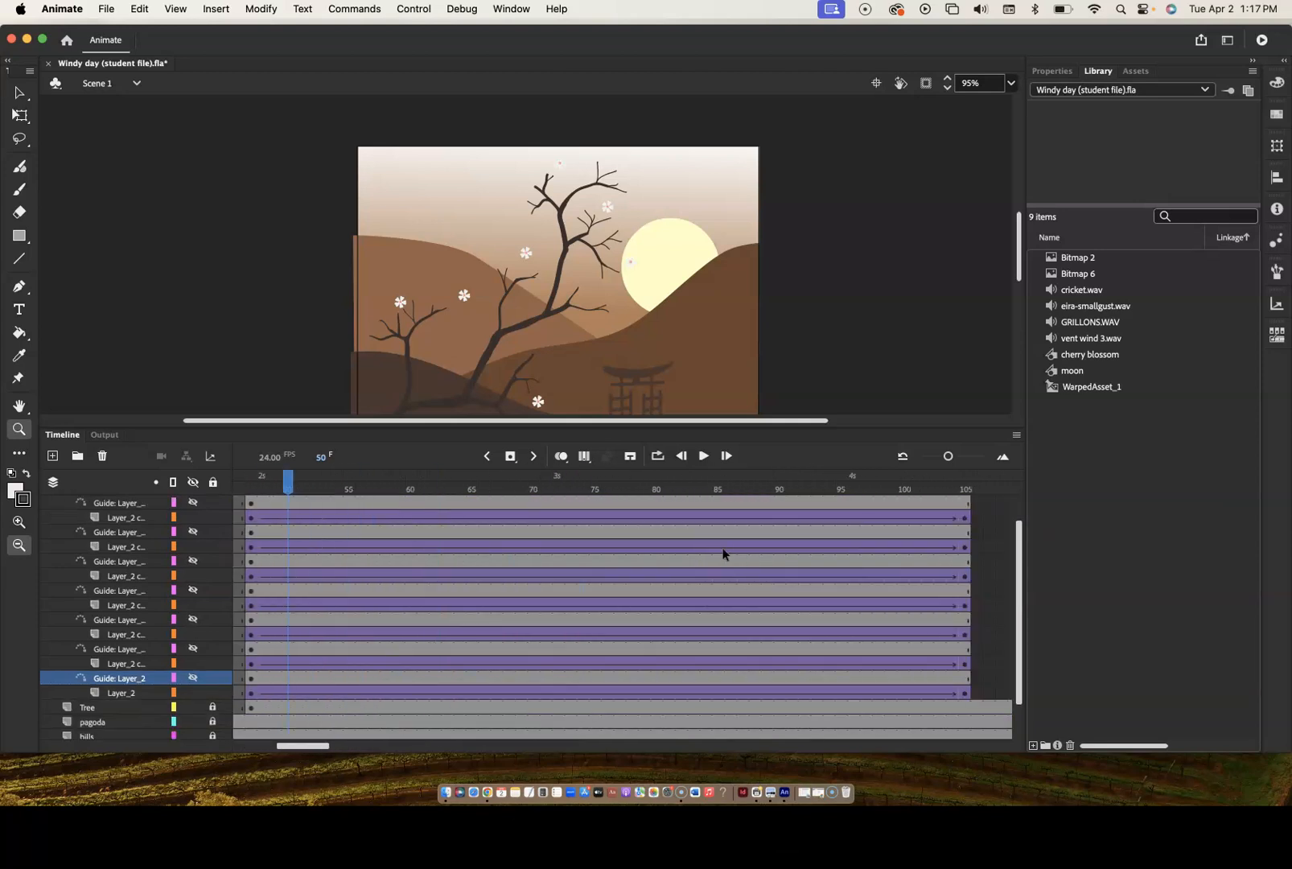
left_click(250, 503)
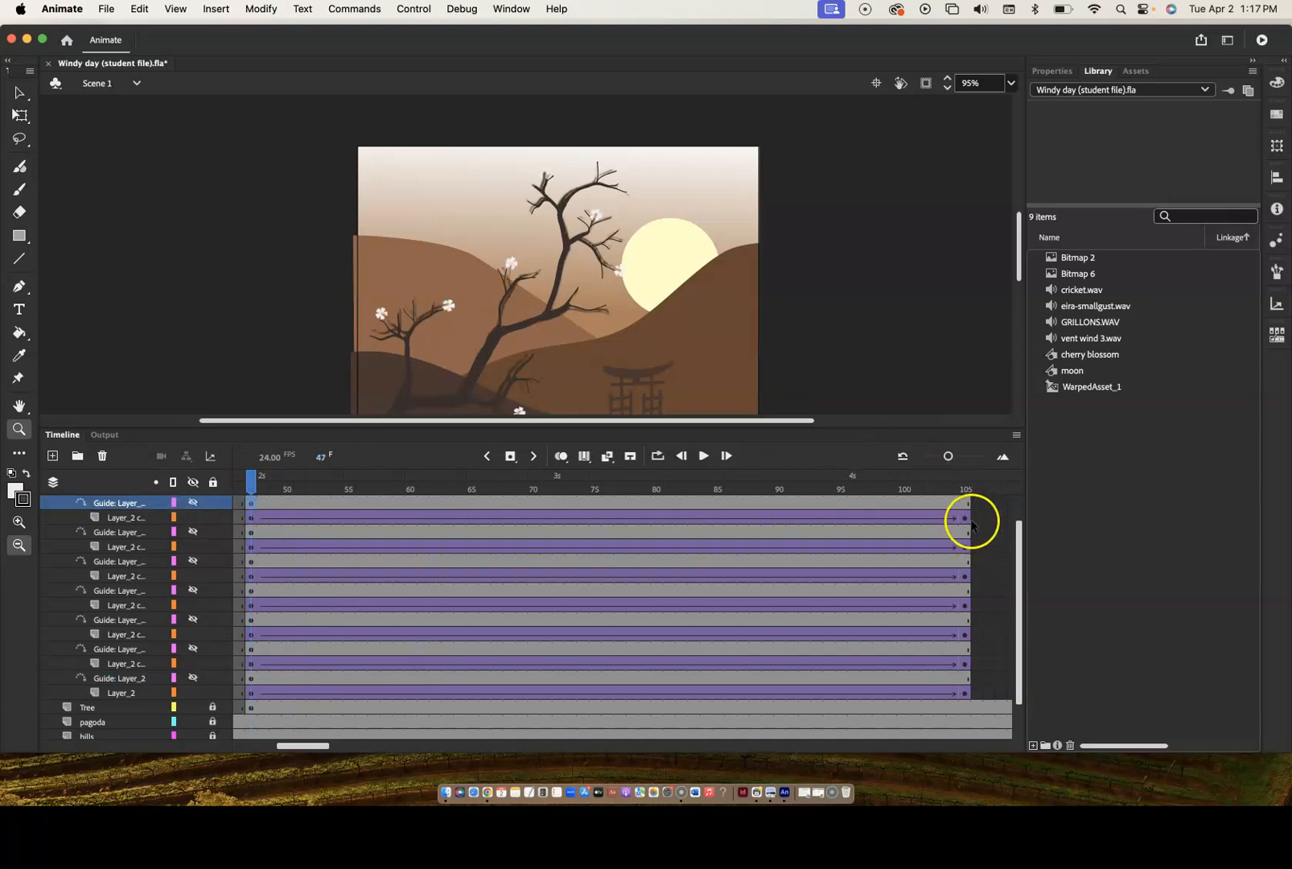
left_click(965, 518, "shift")
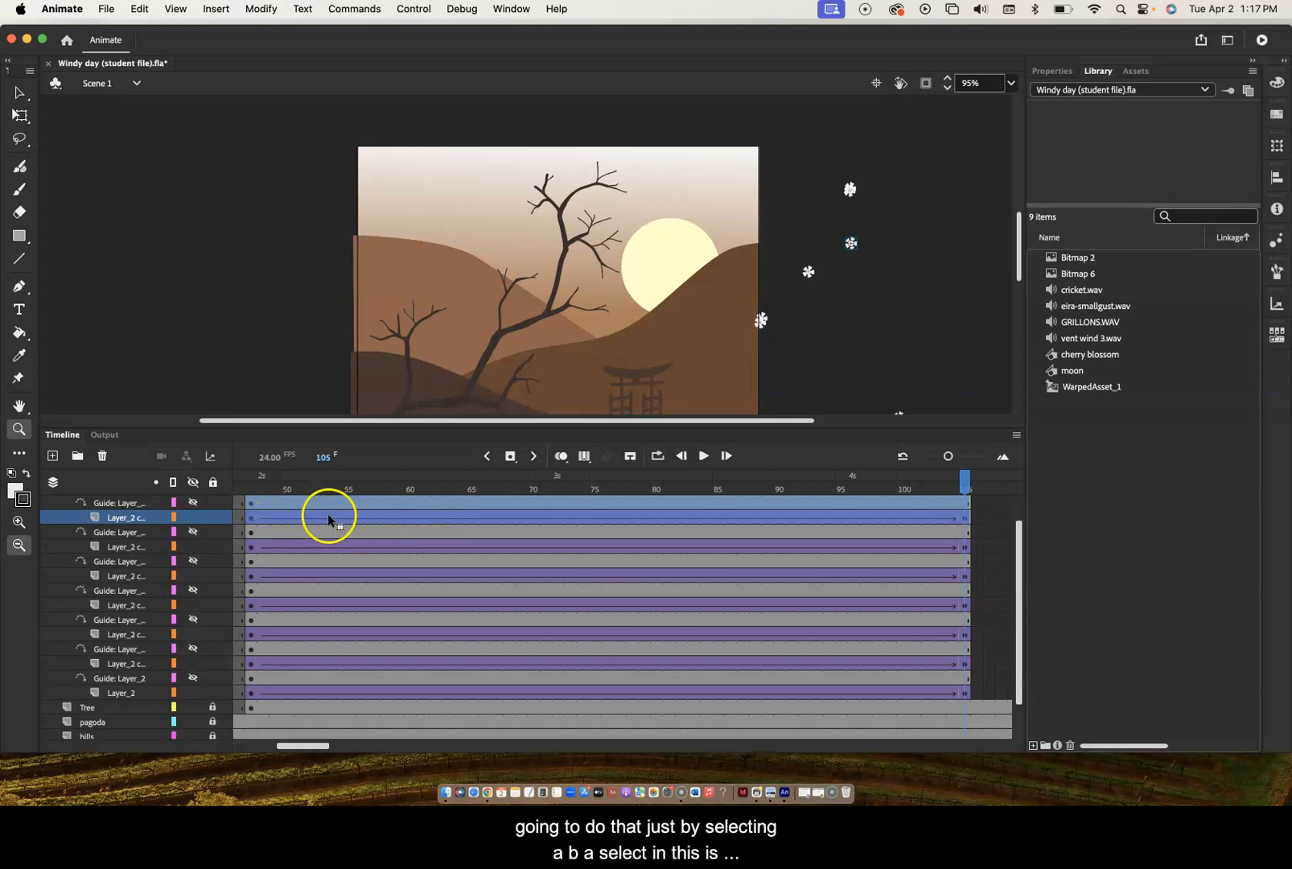
left_click(271, 367)
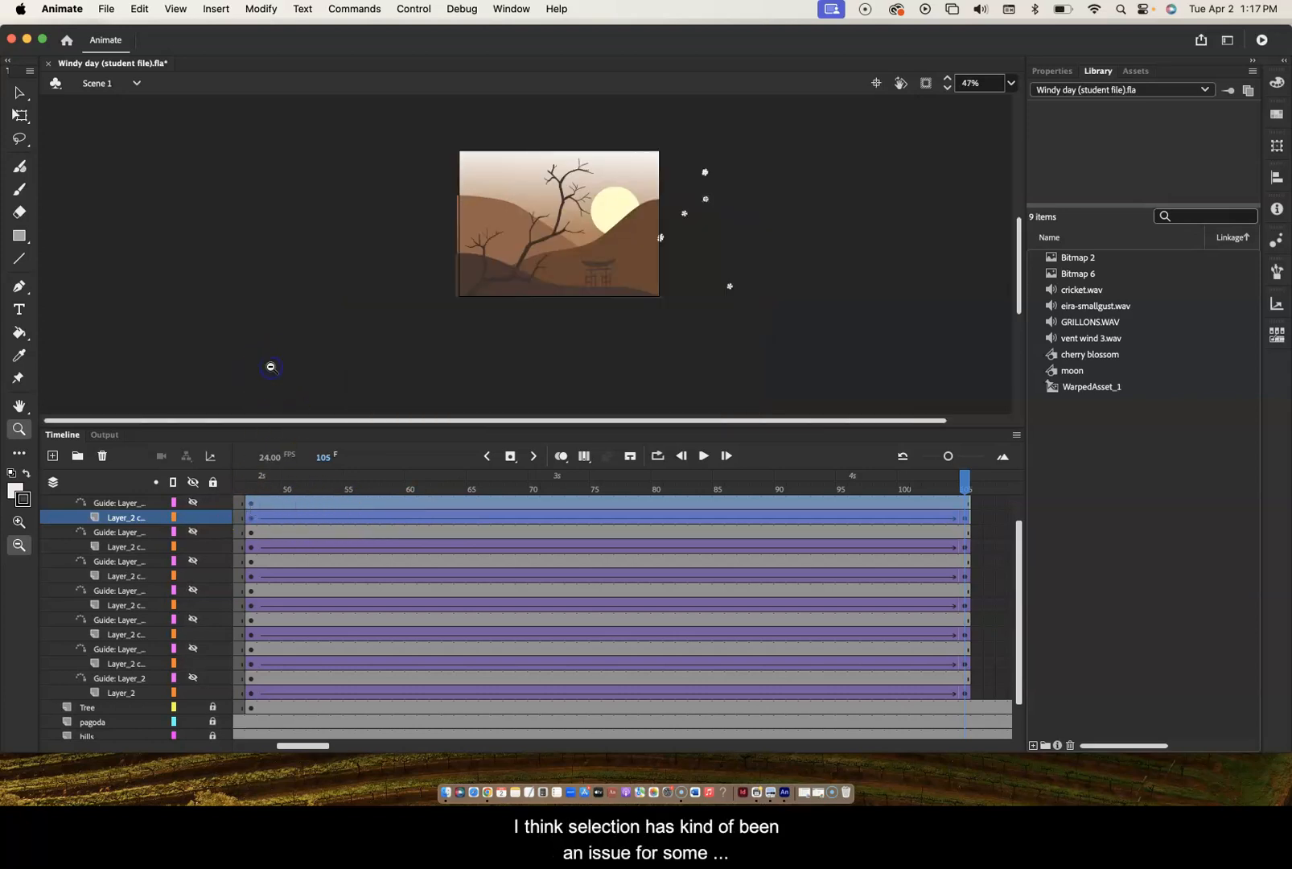
left_click(992, 594)
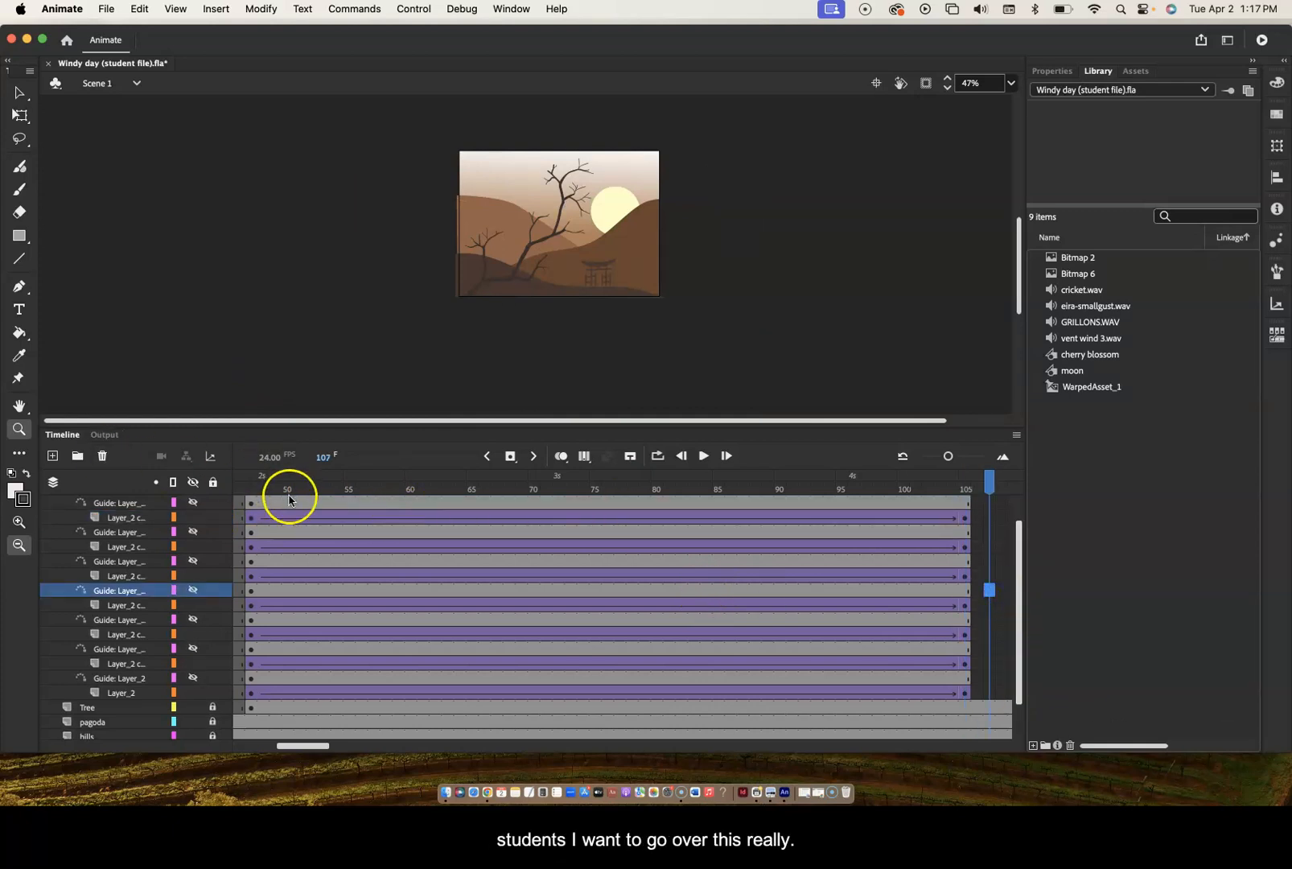
- Move frames 47 to 105 of the uppermost guide layer and its blossom layer together so they start at frame 60
left_click(253, 504)
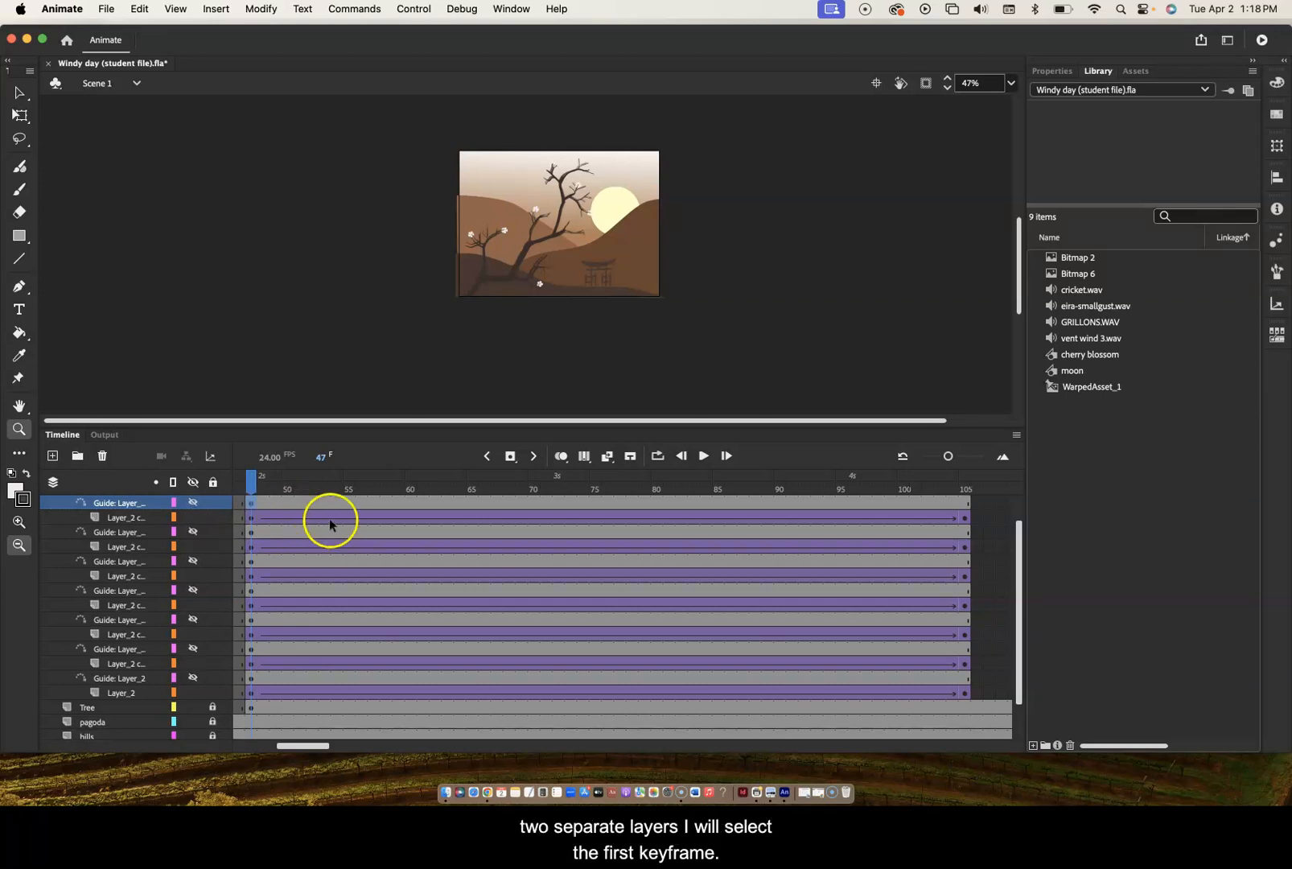
left_click(251, 505)
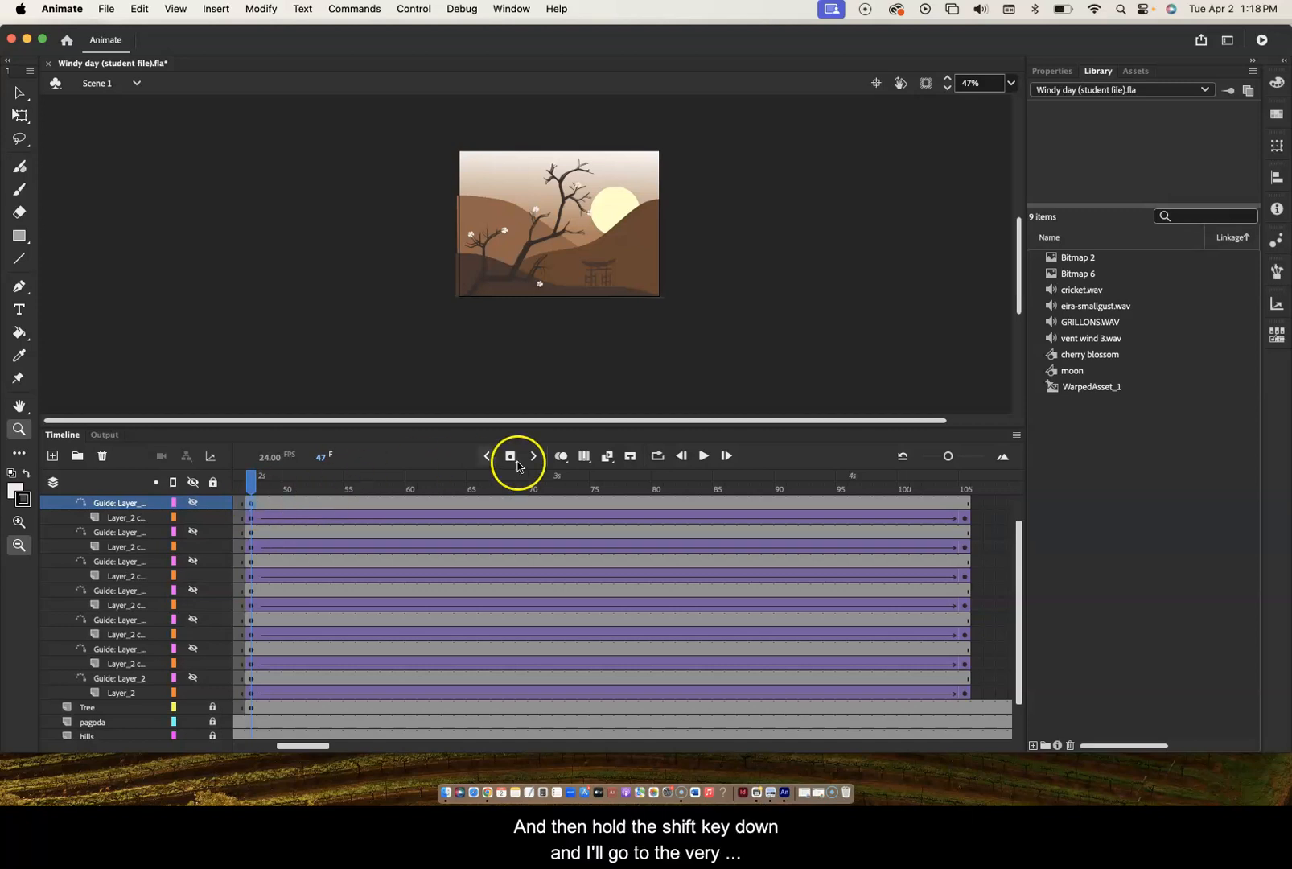
left_click(966, 519, "shift")
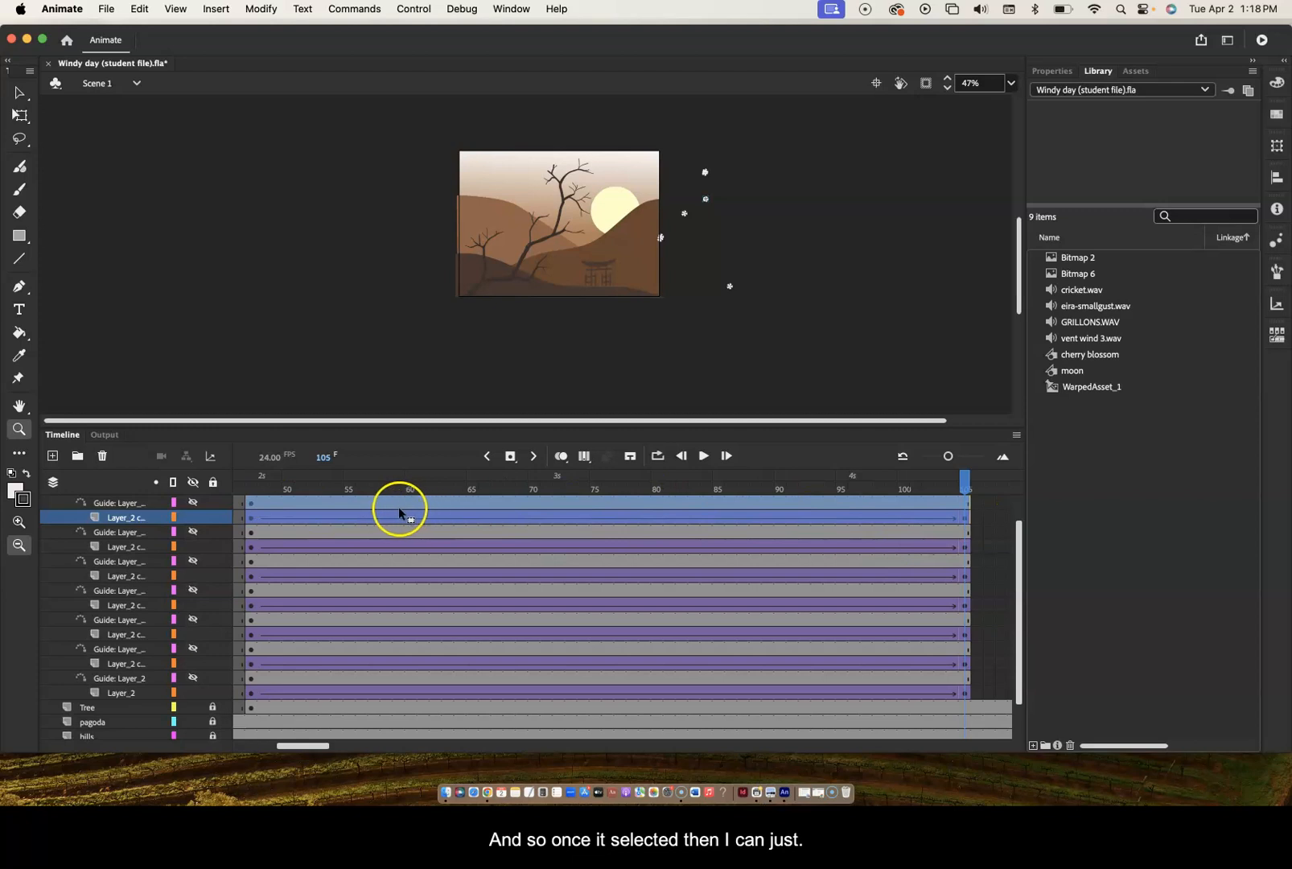
left_click(344, 506)
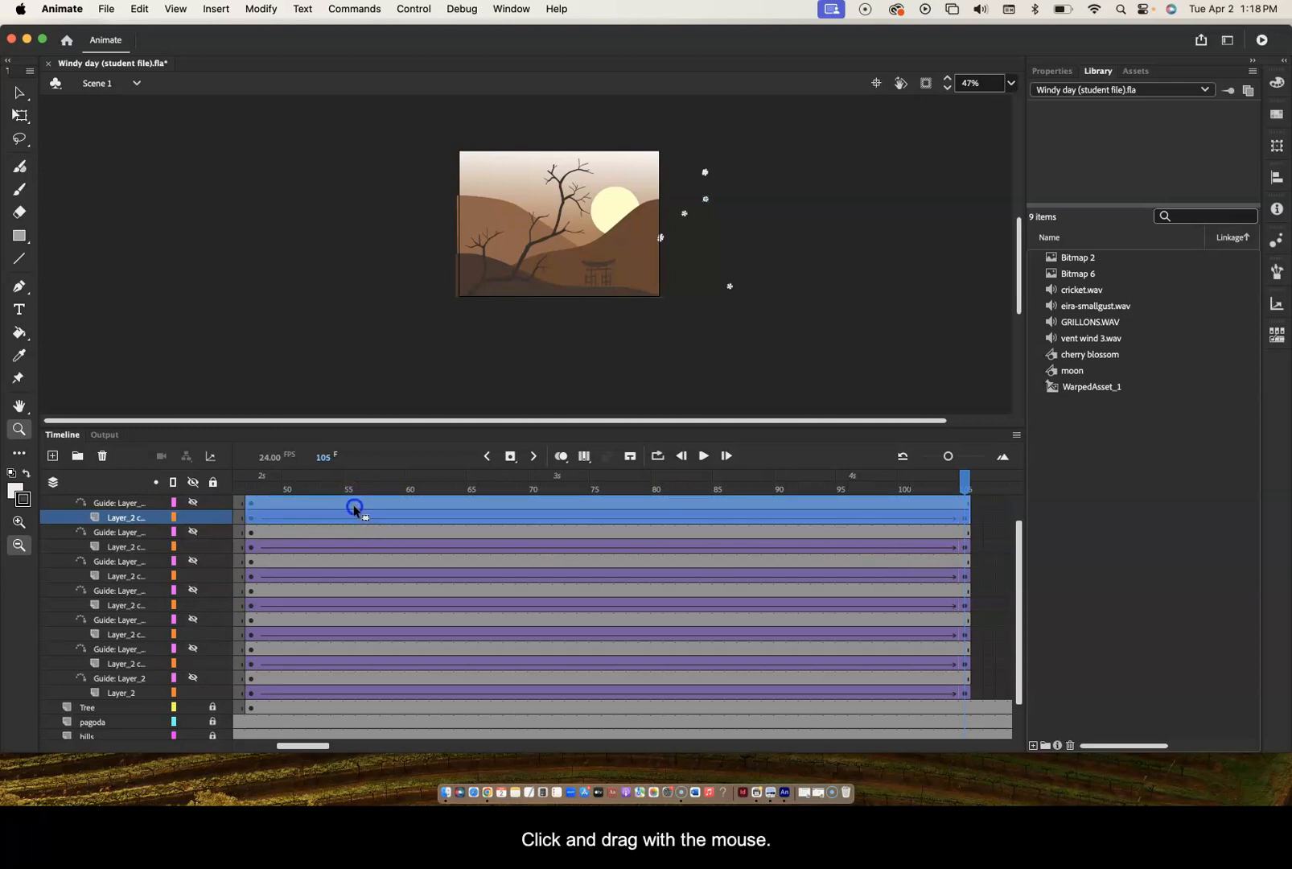
left_click_drag(370, 509, 410, 508)
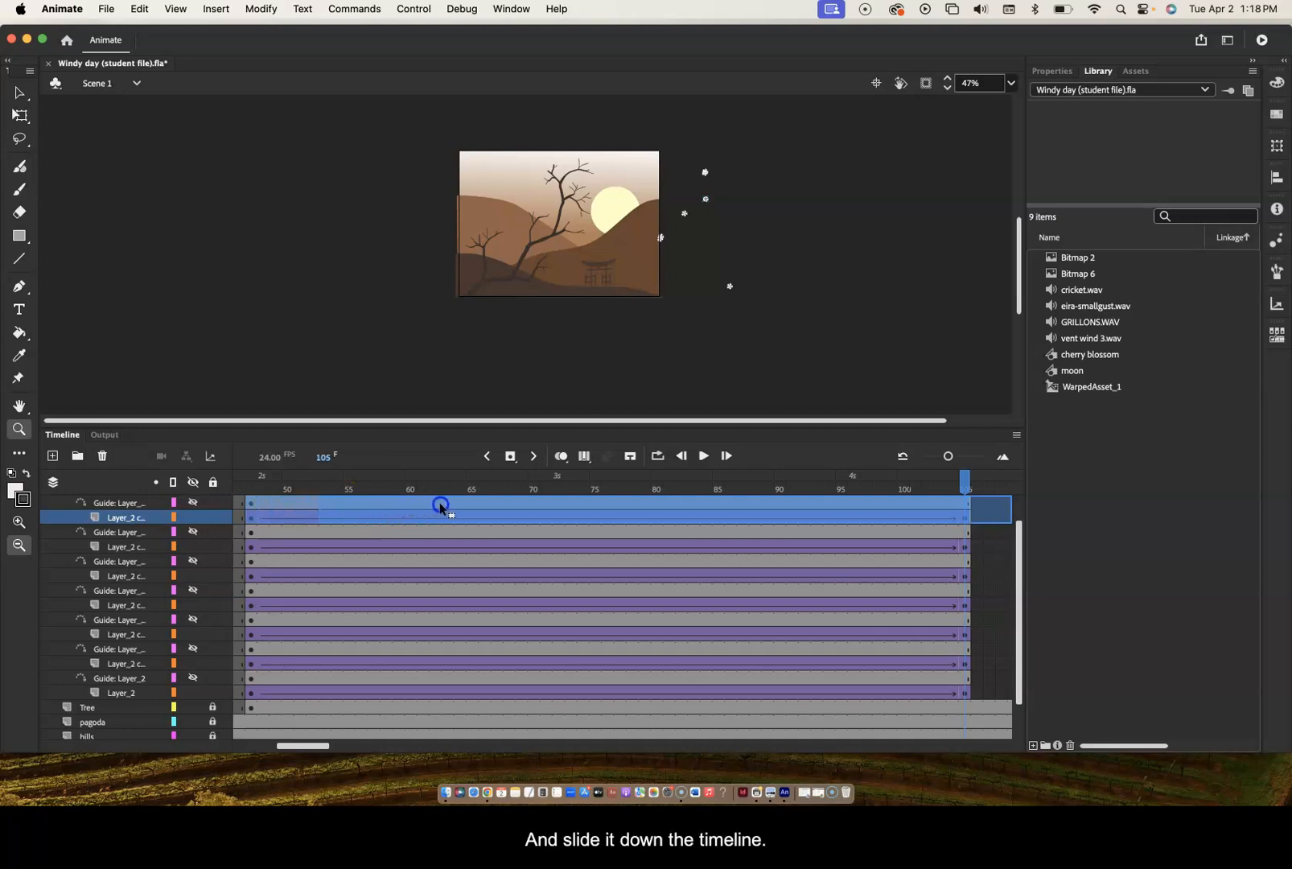
left_click_drag(511, 504, 8, 466)
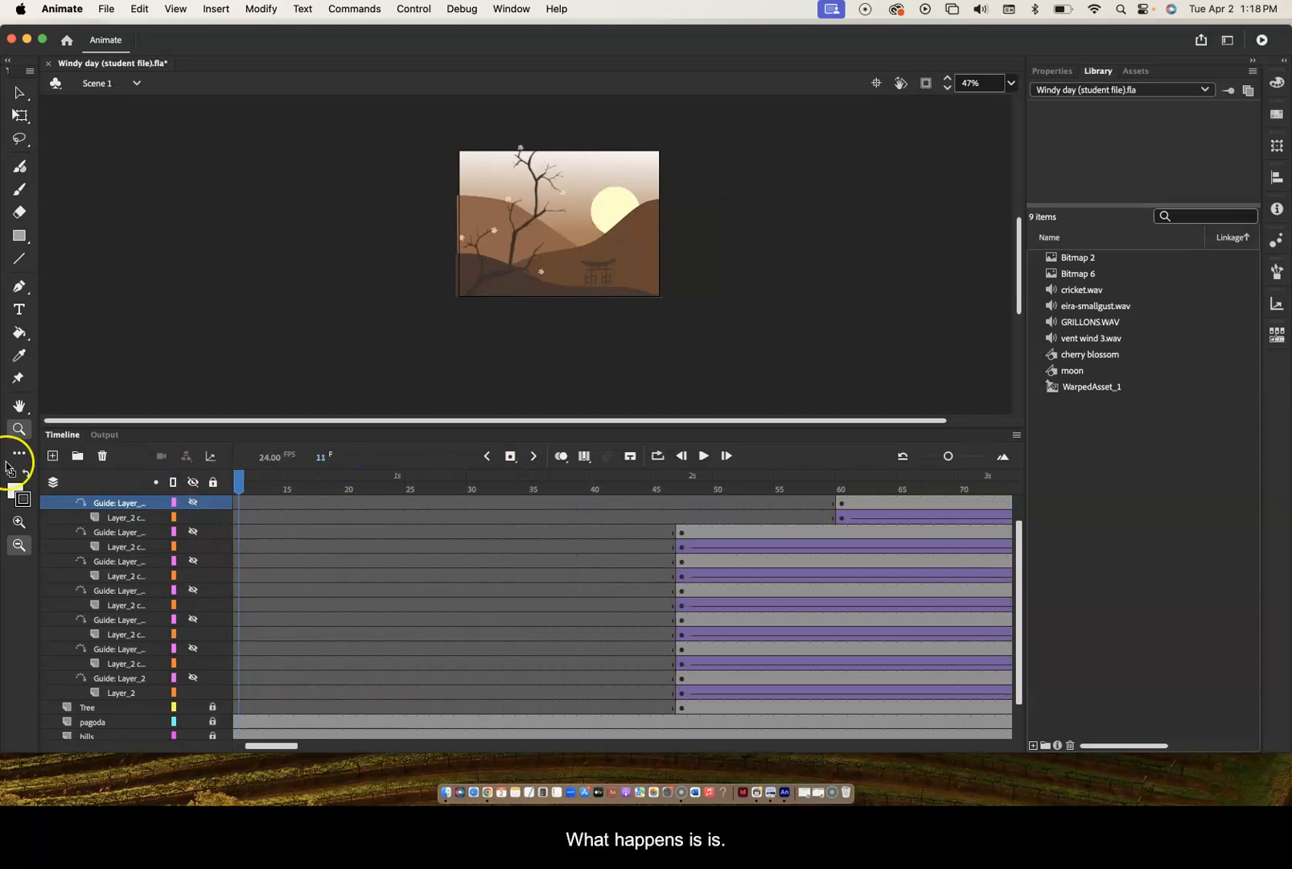
- Enlarge the stage and scrub between frames 43 and 60, toggling the uppermost guide's visibility, to identify the delayed blossom
left_click(19, 521)
left_click(571, 311)
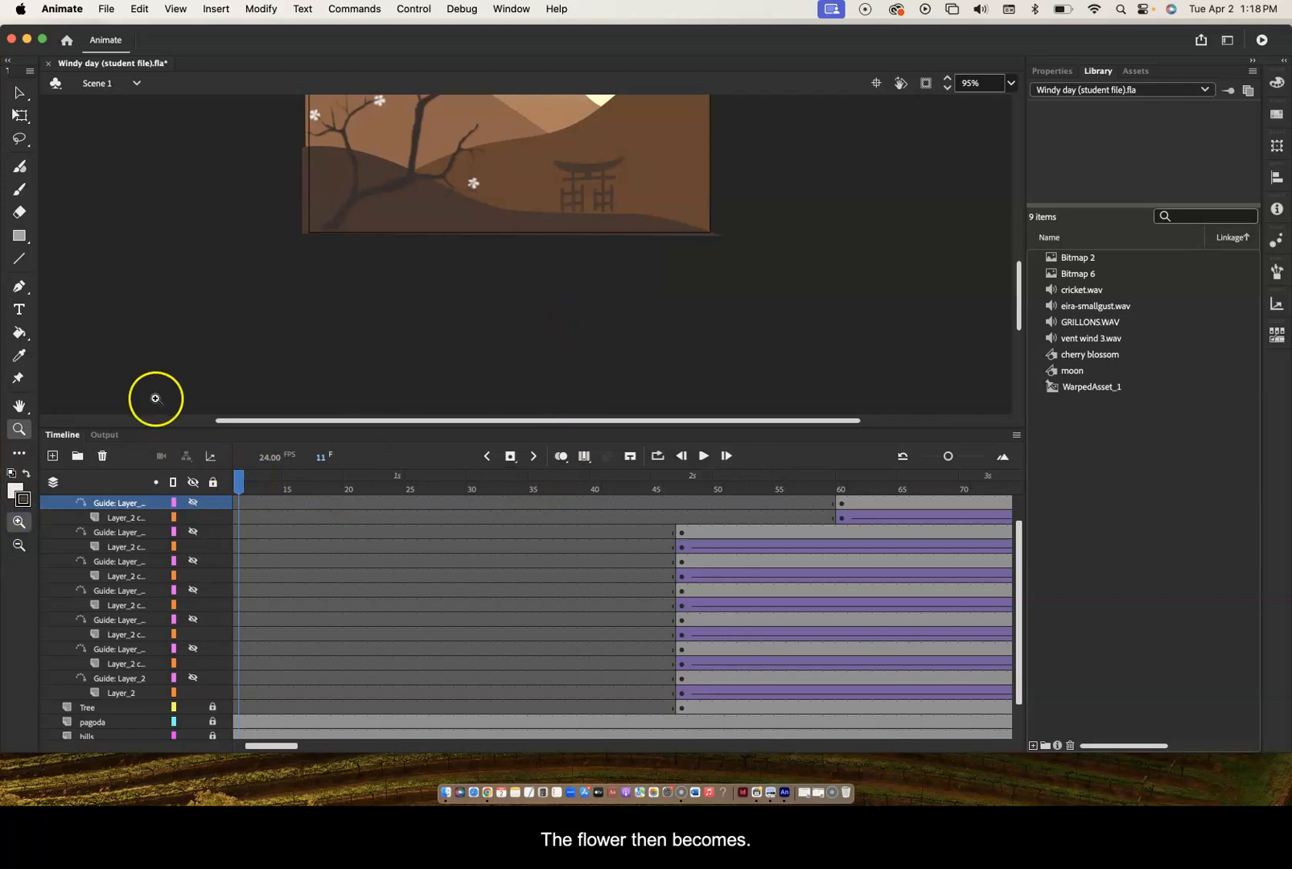
left_click_drag(1017, 288, 1014, 252)
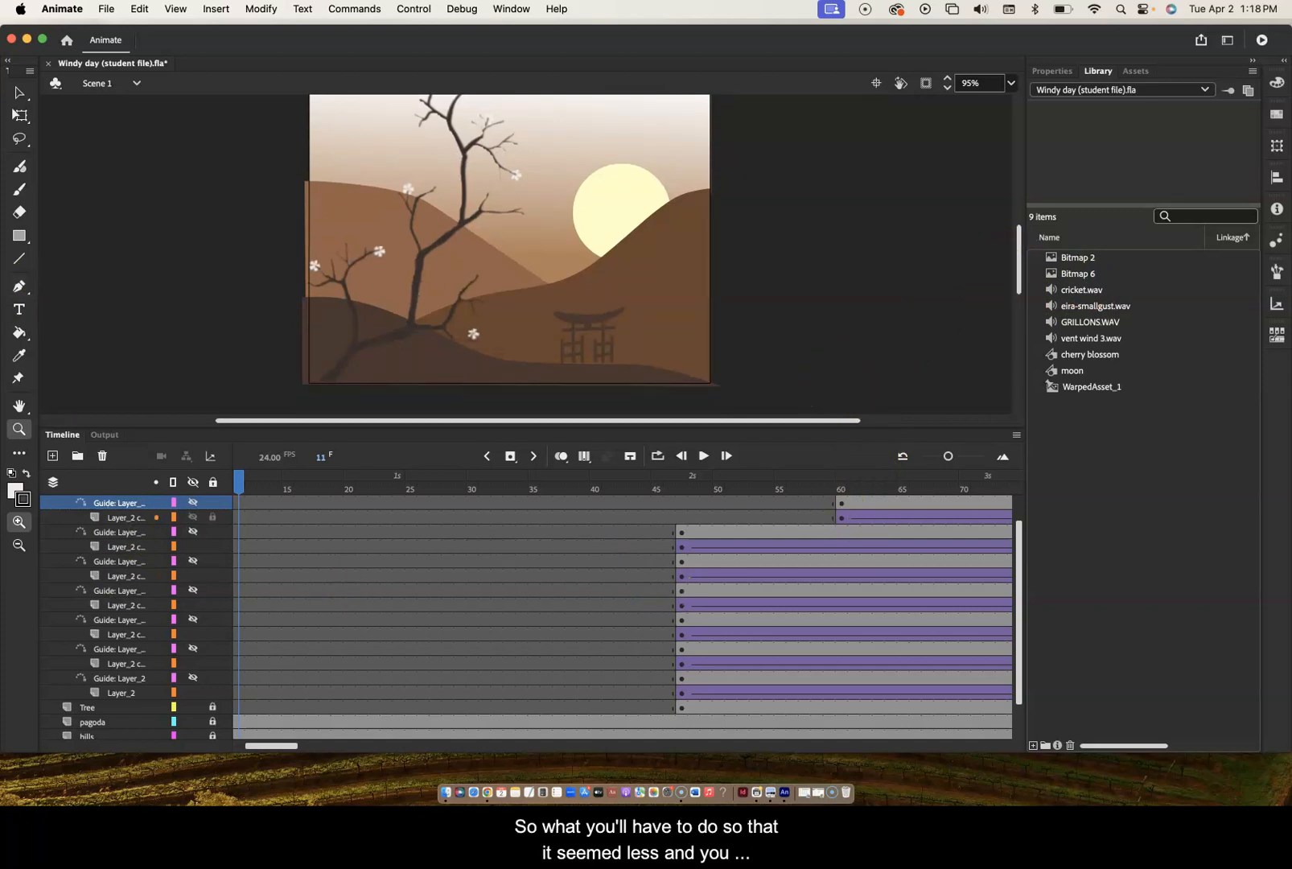
left_click(16, 411)
left_click(19, 430)
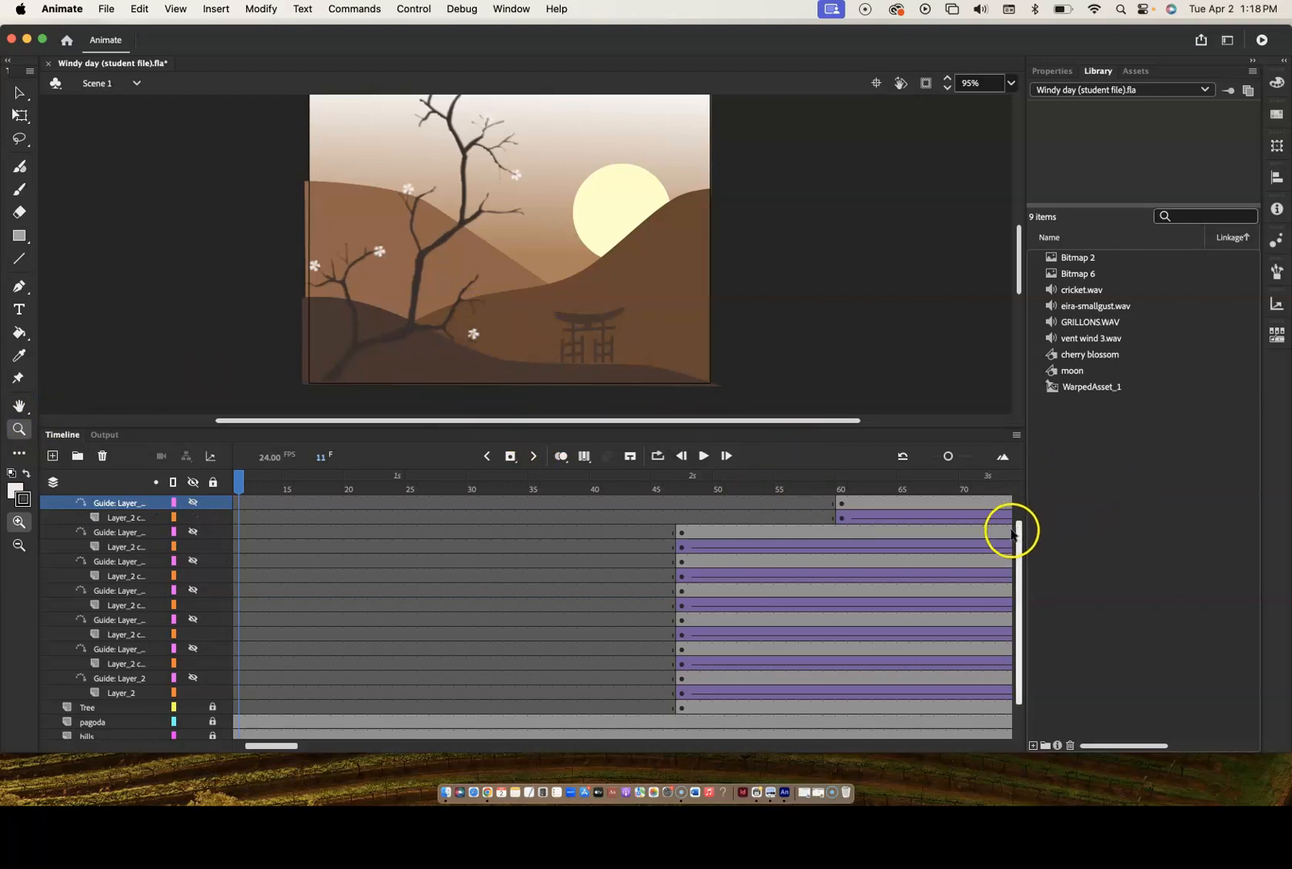
scroll(1016, 524, "up", 2)
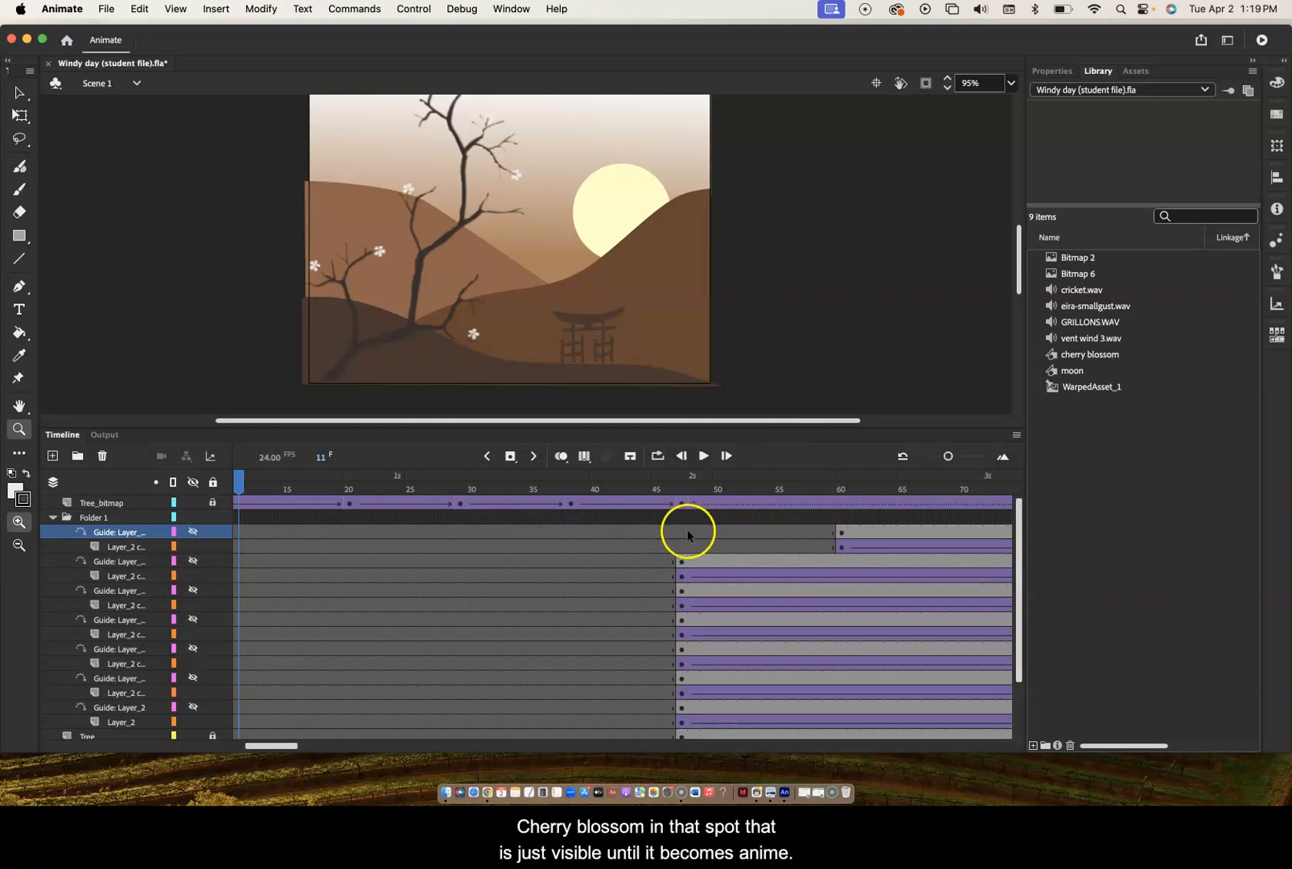
left_click(841, 537)
left_click_drag(842, 475, 633, 539)
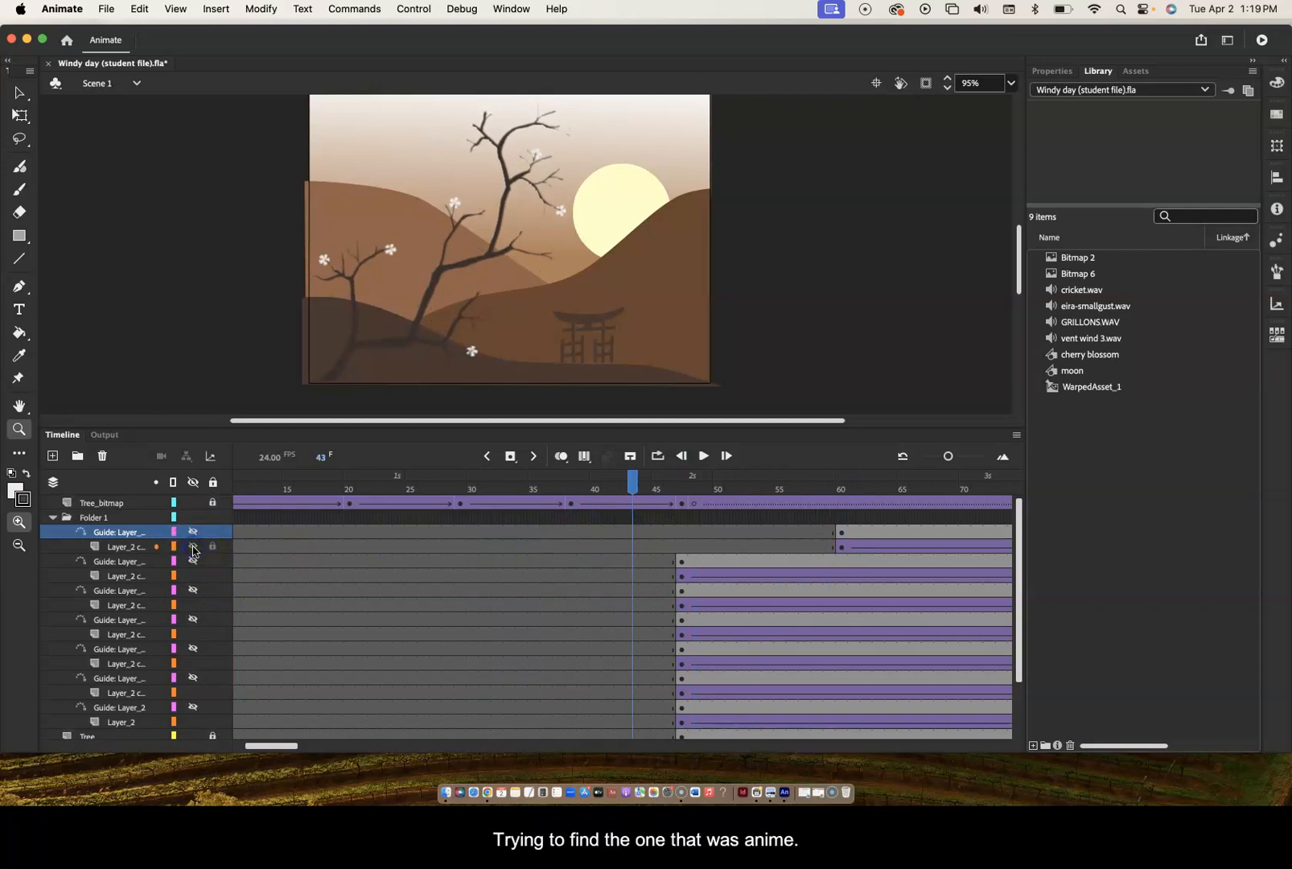
left_click_drag(632, 478, 845, 481)
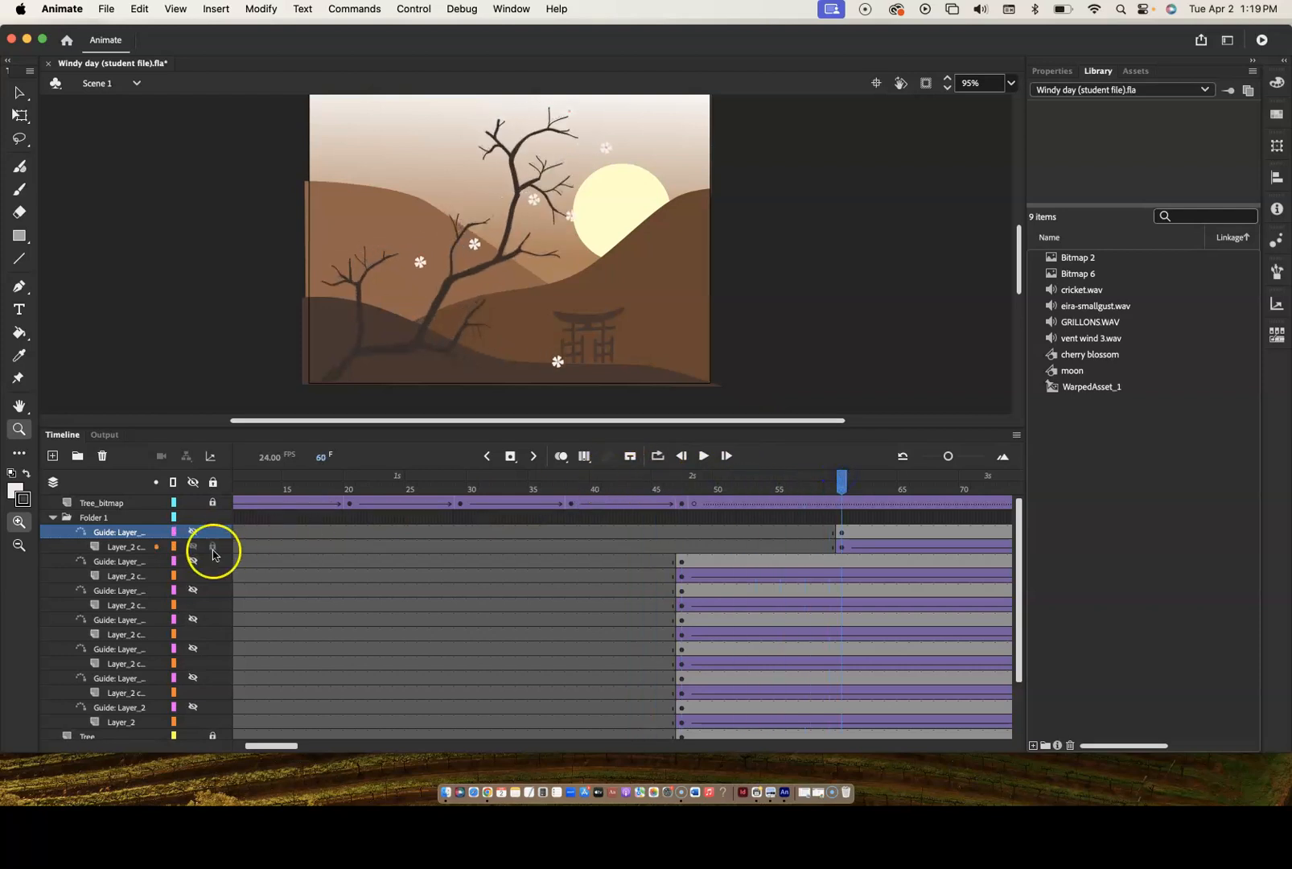
left_click(194, 532)
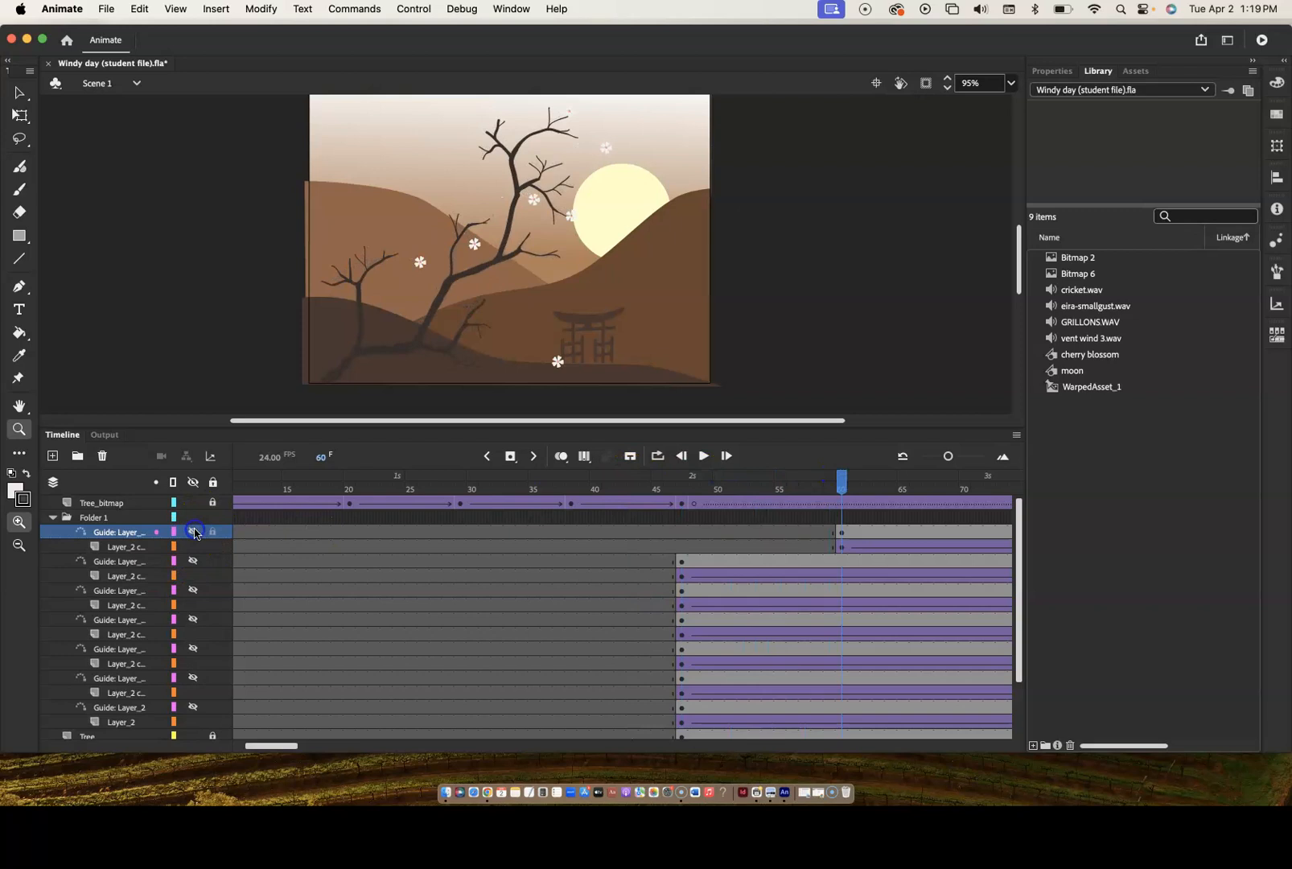
left_click(194, 532)
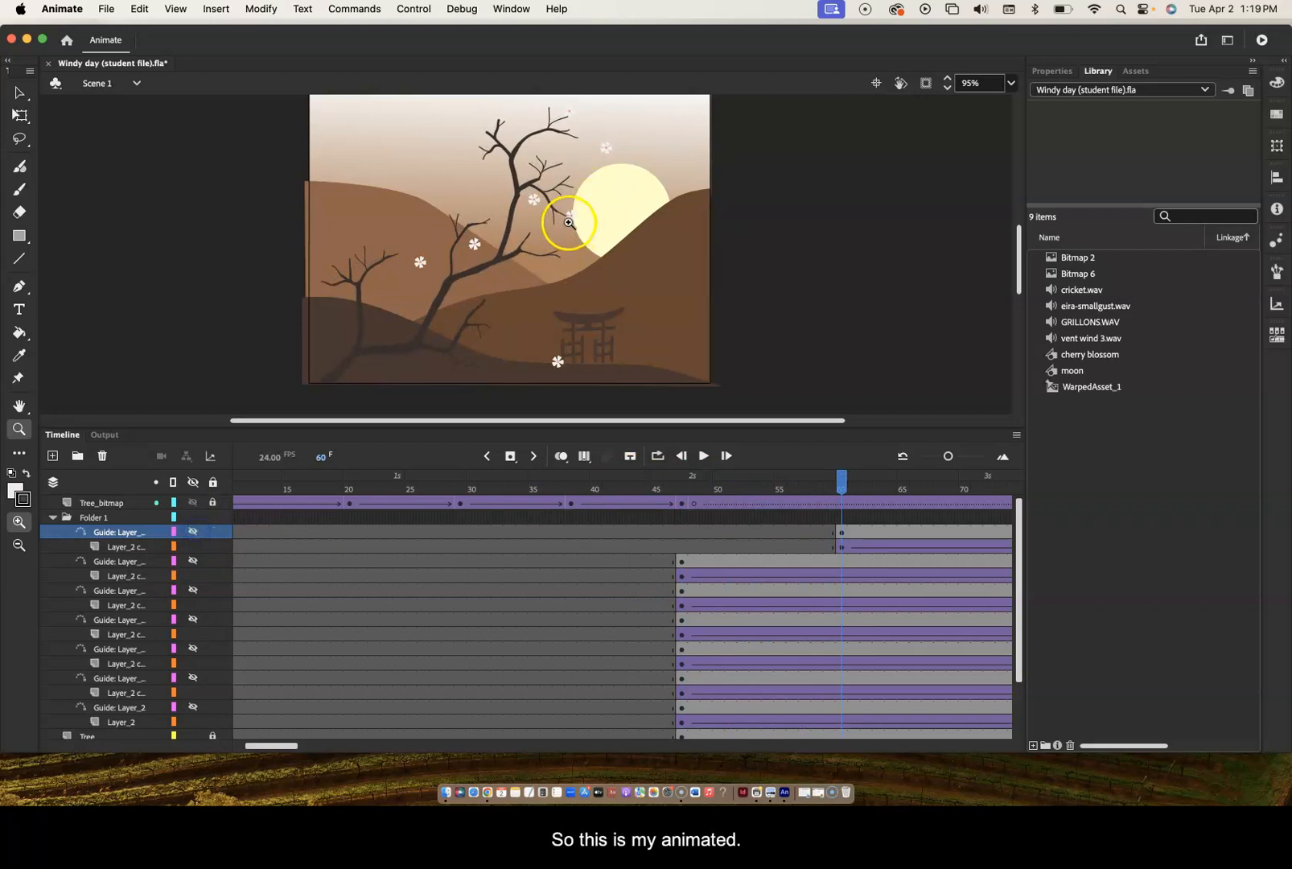
- Scrub the playhead back from frame 60 and across frames 46 to 48 to examine the delayed blossom's spot on the tree
left_click_drag(842, 481, 687, 486)
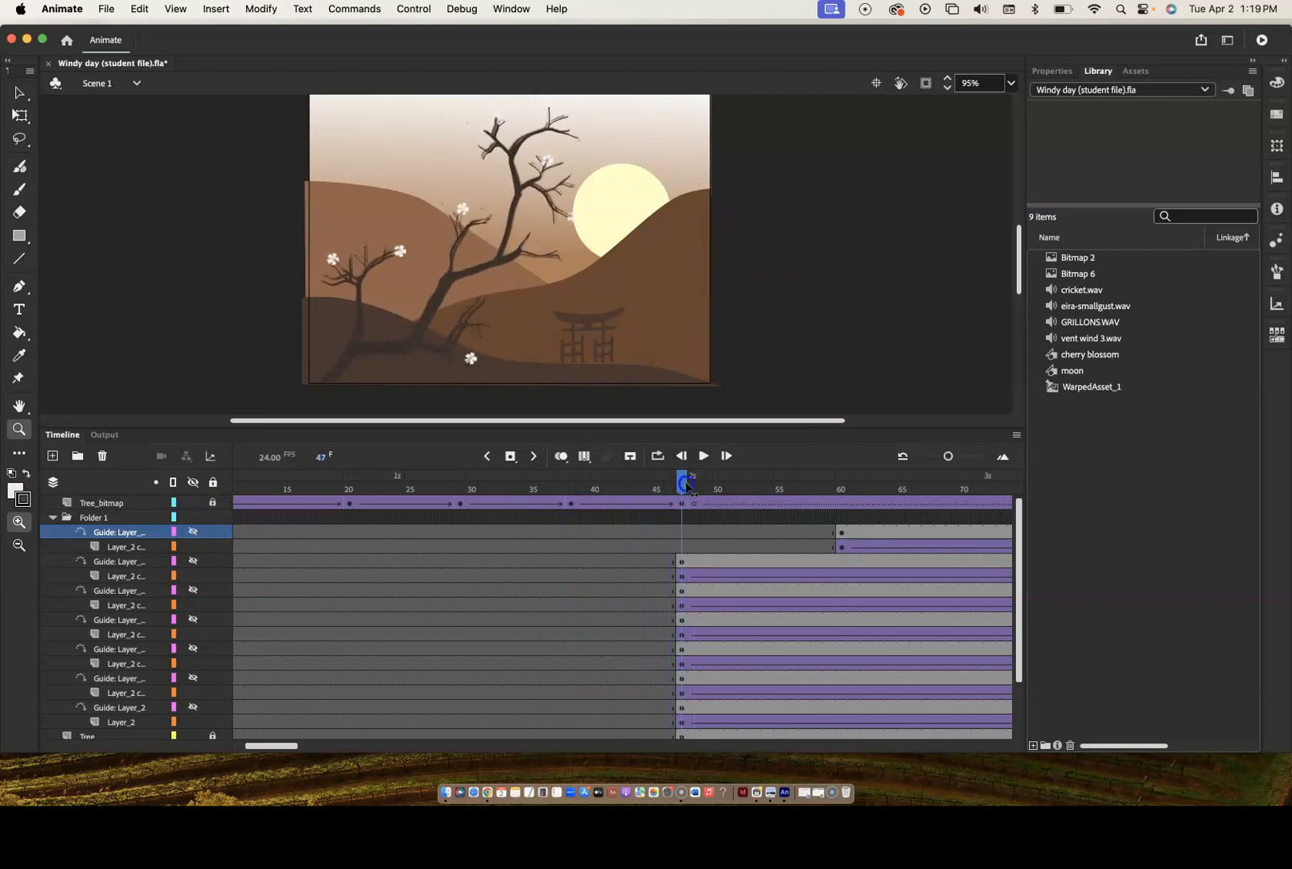
left_click(696, 571)
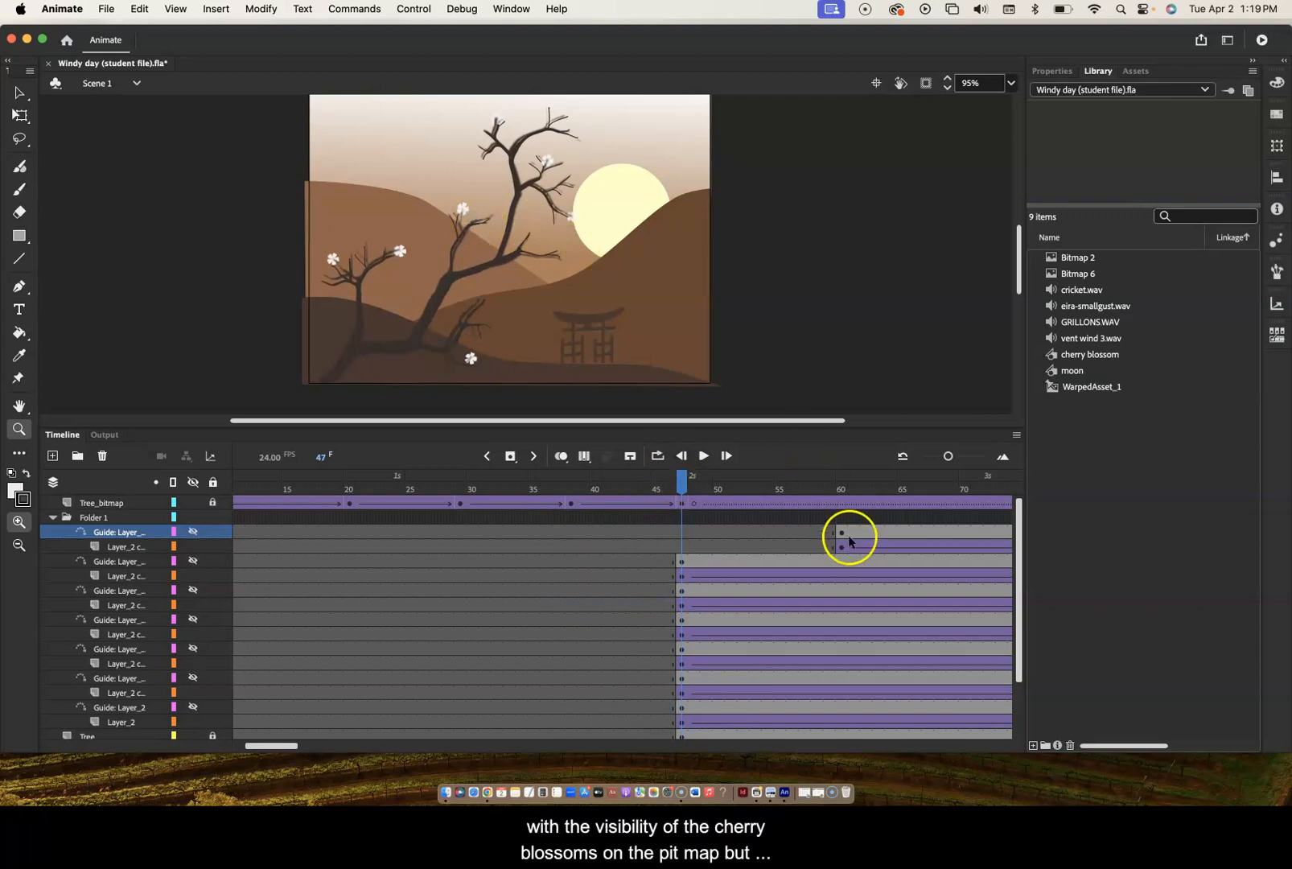
left_click(685, 479)
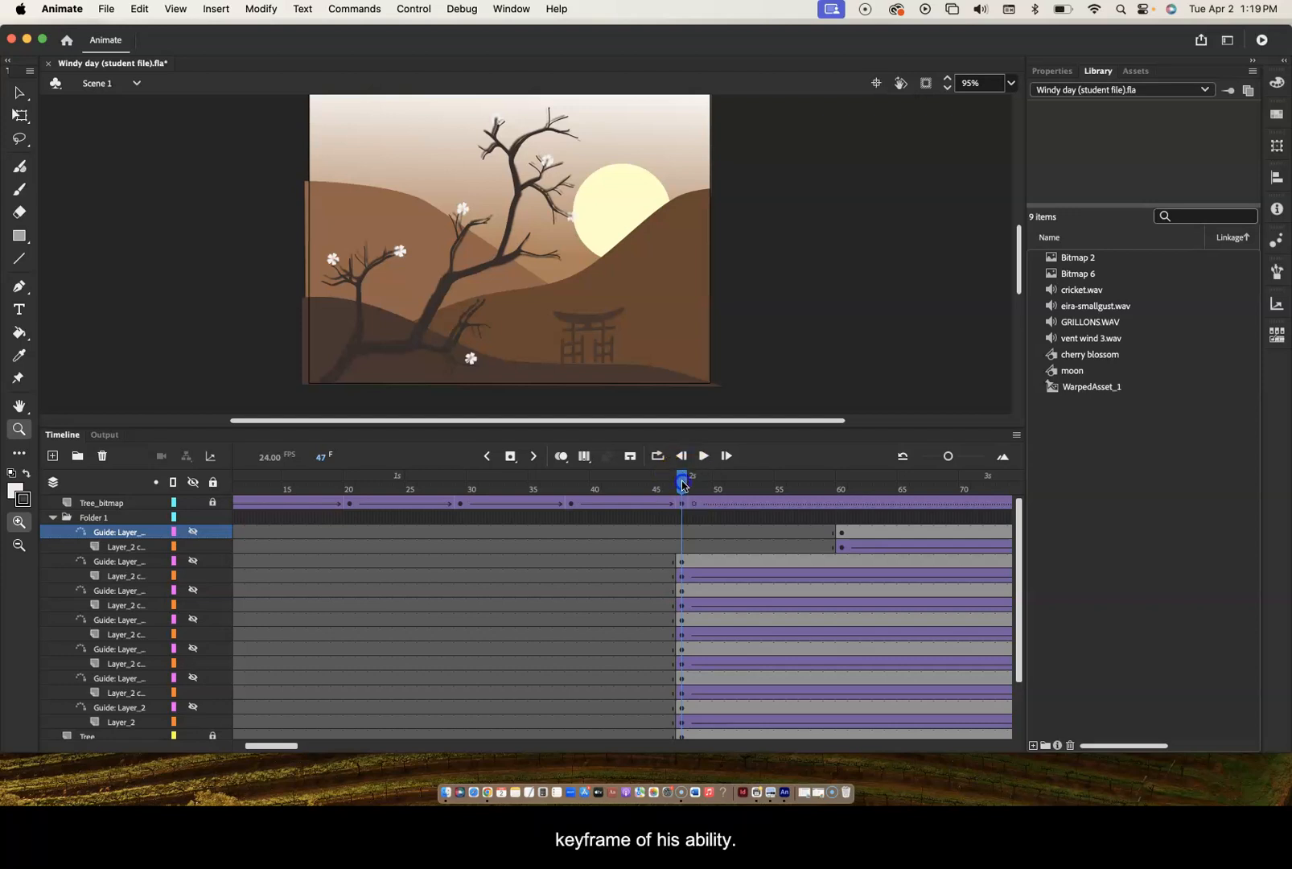
left_click_drag(690, 483, 697, 484)
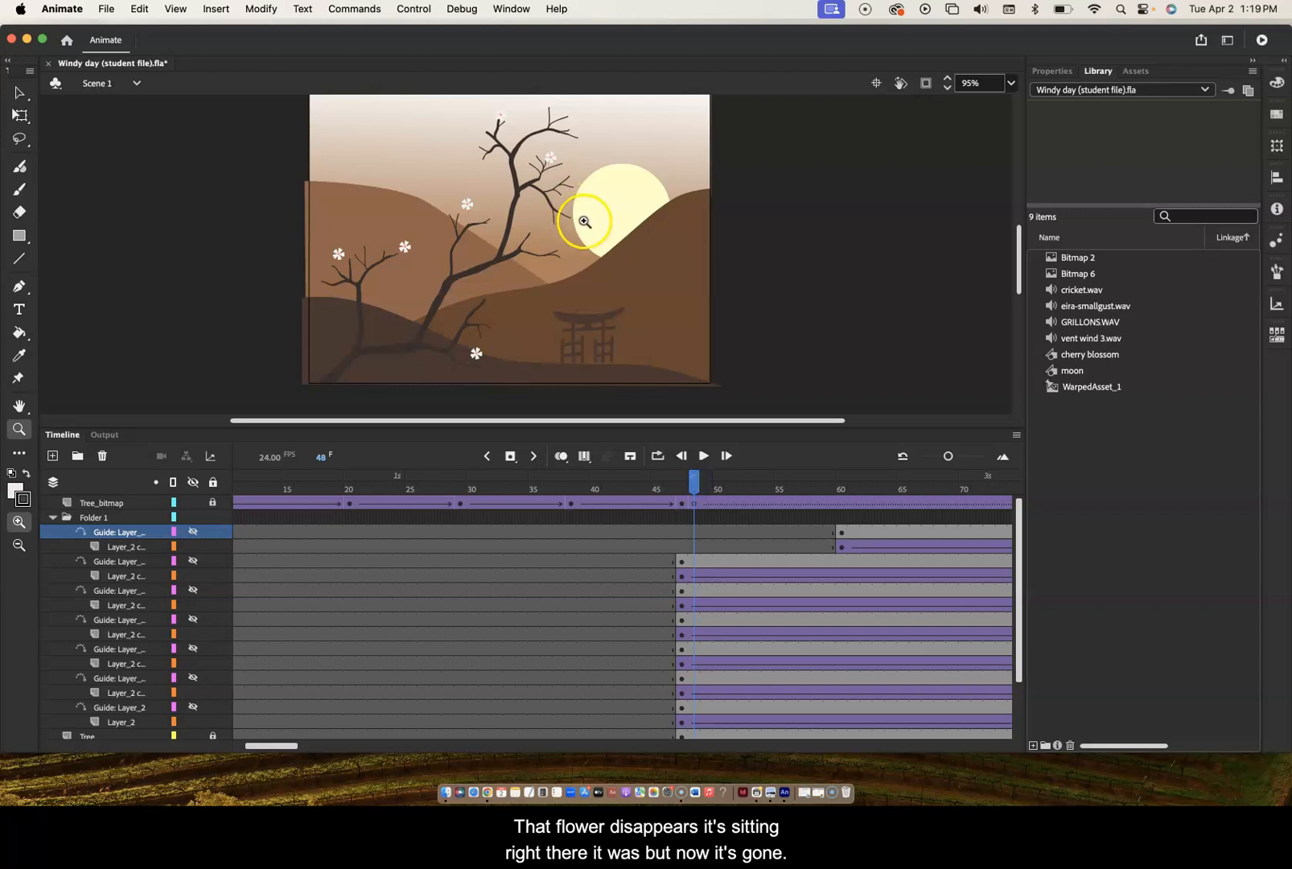
mouse_move(694, 484)
left_mouse_down()
mouse_move(840, 473)
mouse_move(658, 478)
mouse_move(842, 469)
mouse_move(673, 478)
left_mouse_up()
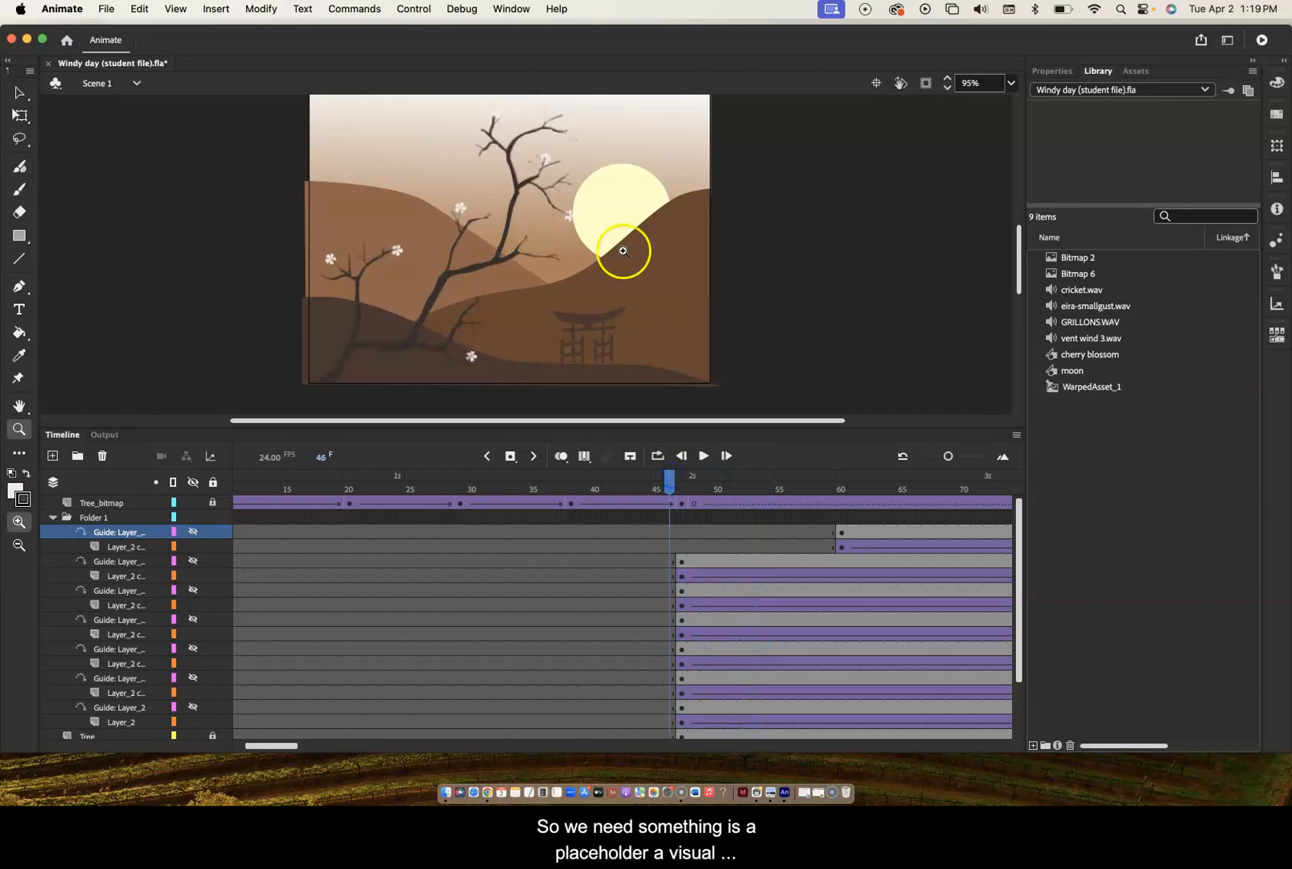
left_click_drag(670, 484, 684, 488)
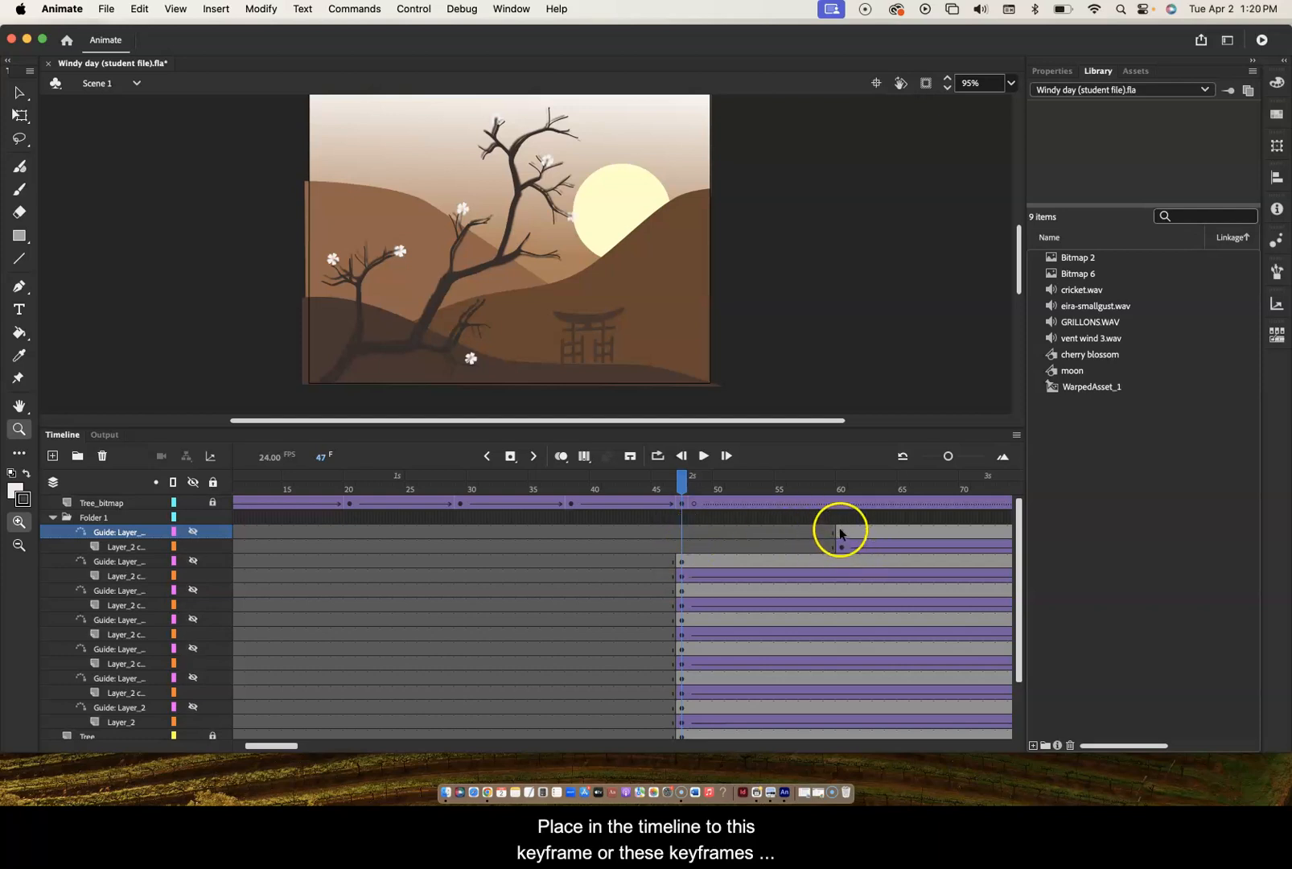
- Insert a keyframe at frame 47 on the uppermost blossom layer and place a cherry blossom on the branch tip beside the sun
mouse_move(681, 480)
left_mouse_down()
mouse_move(944, 480)
mouse_move(715, 482)
mouse_move(678, 500)
left_mouse_up()
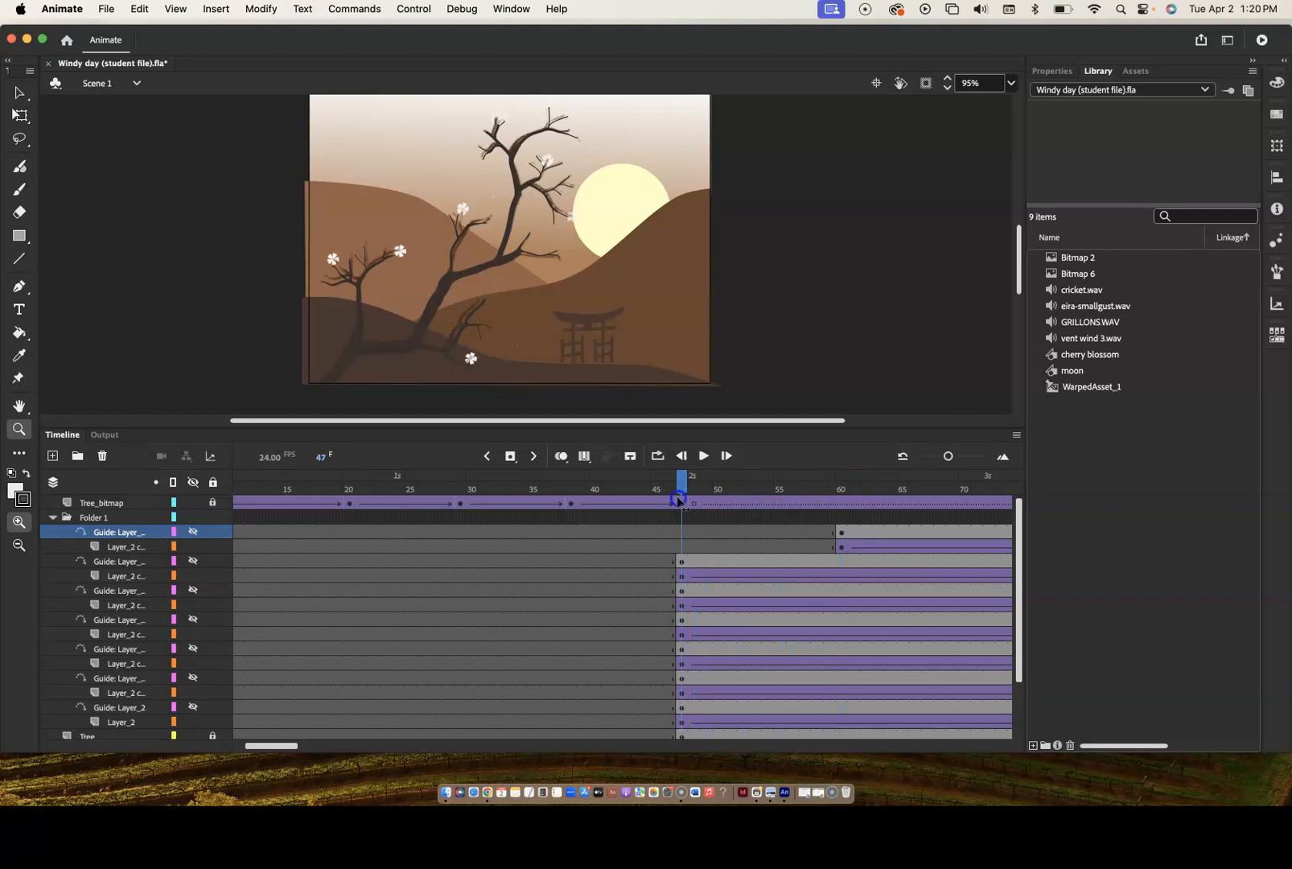
left_click(682, 547)
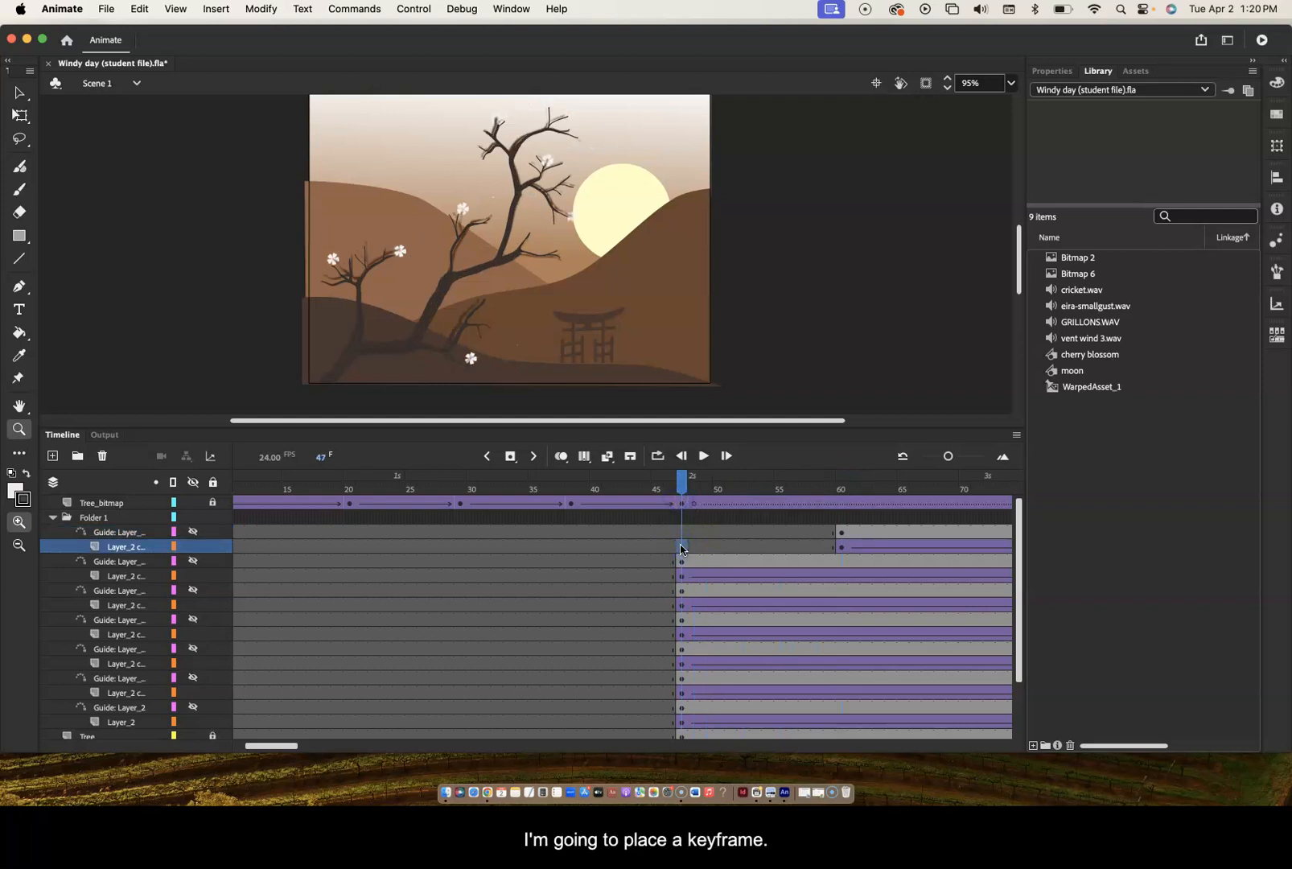
key("F6")
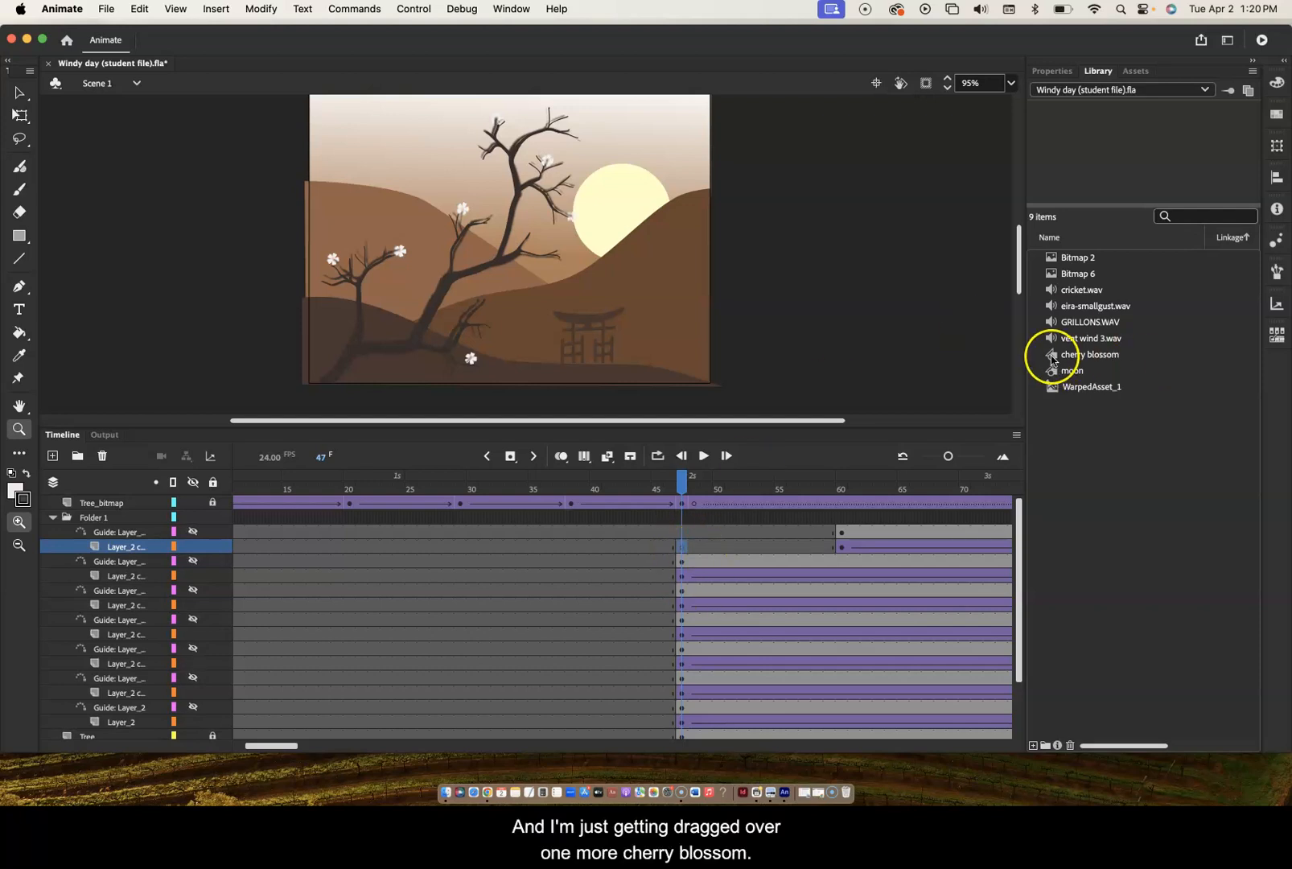
left_click_drag(1052, 360, 881, 288)
left_click_drag(630, 241, 569, 218)
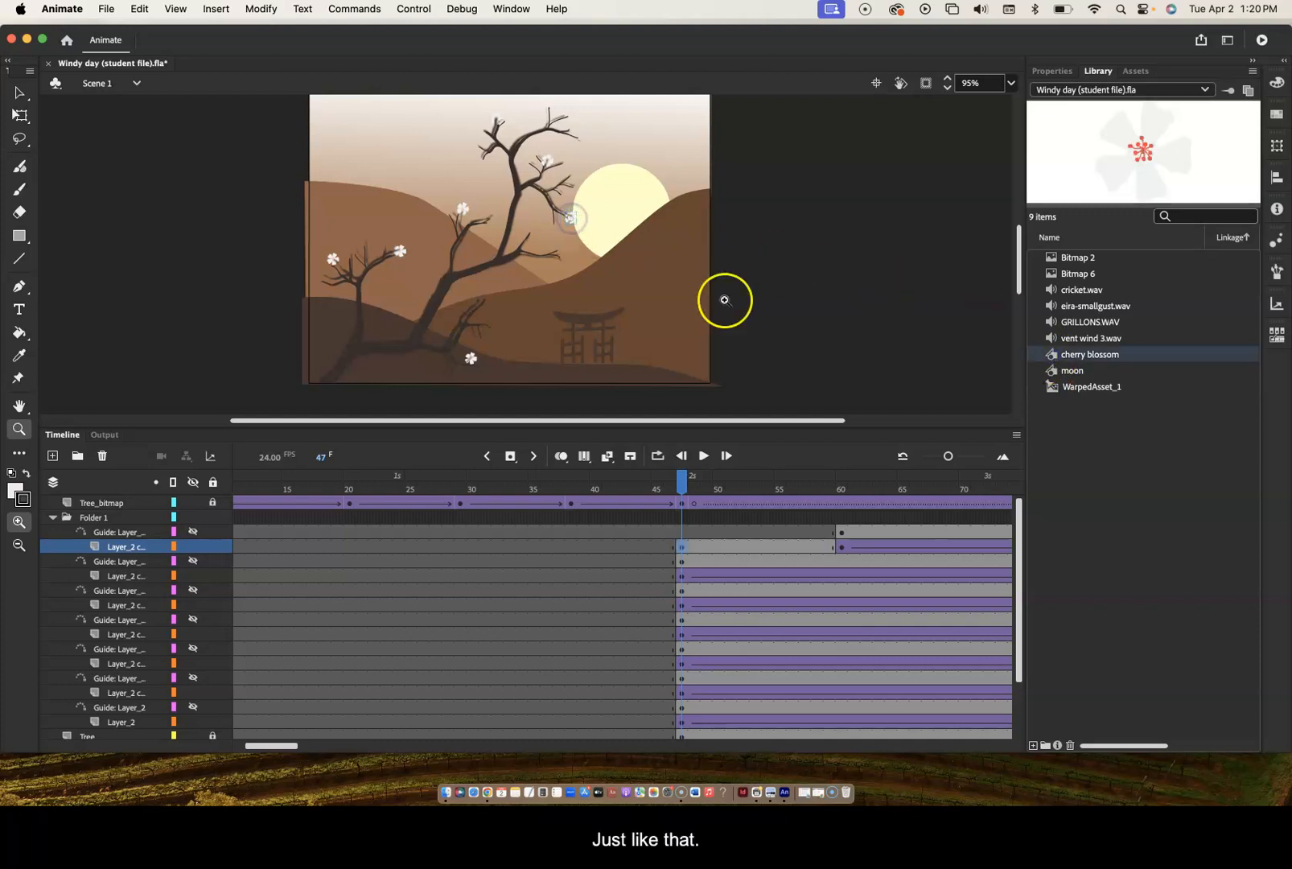
left_click_drag(681, 484, 633, 483)
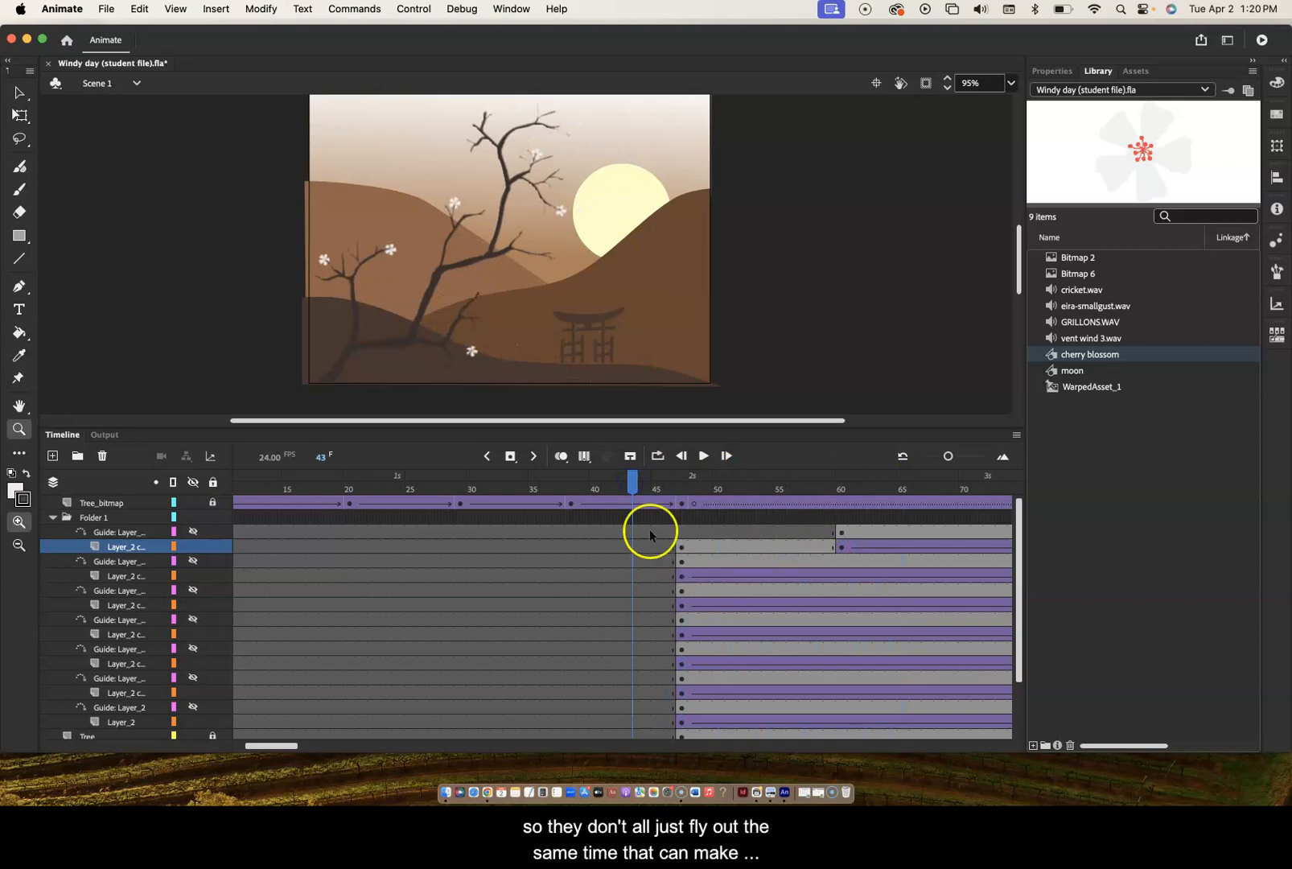
left_click_drag(634, 479, 773, 512)
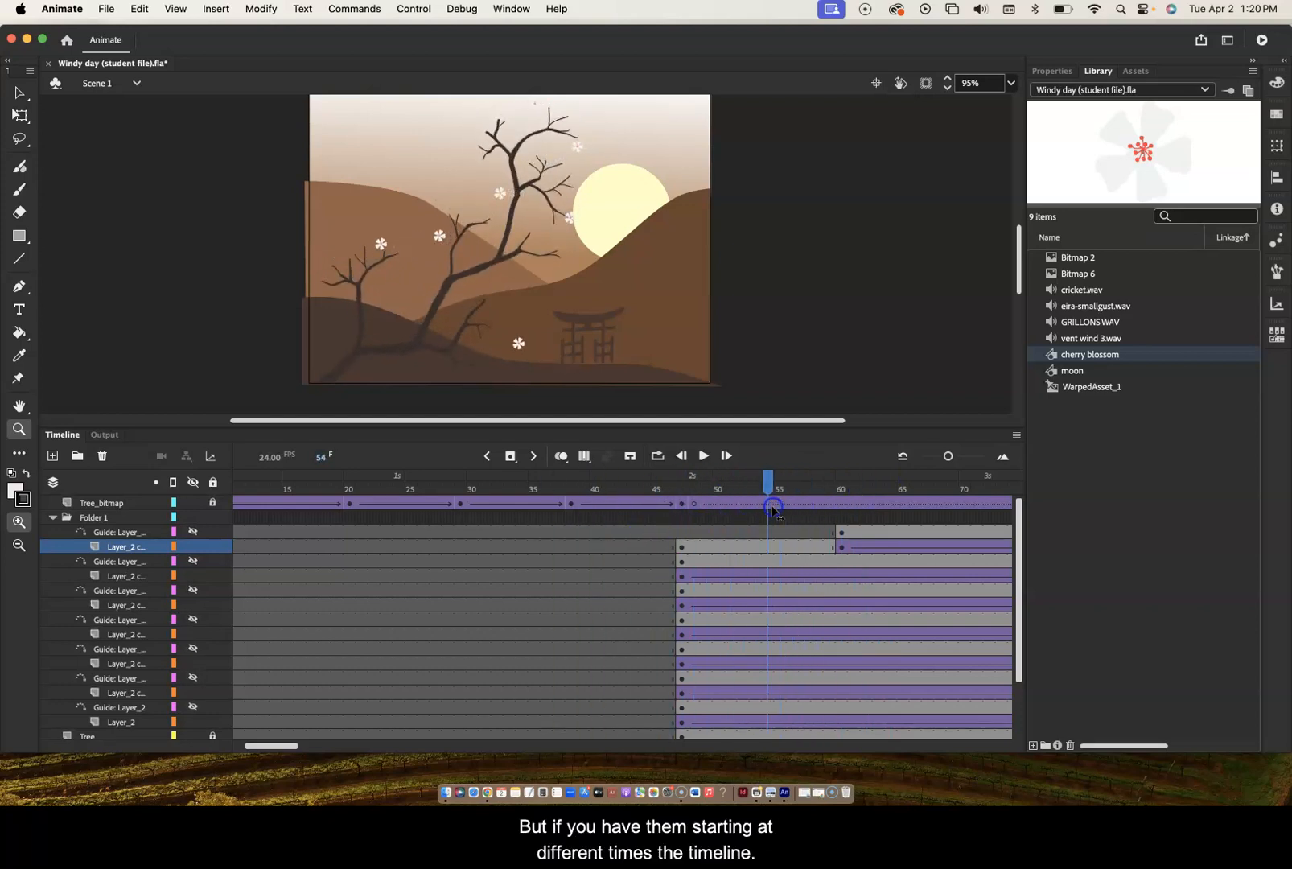
- Move the frame 47 starting keyframes of the second guide layer and its blossom layer together to frame 68
left_click(768, 561)
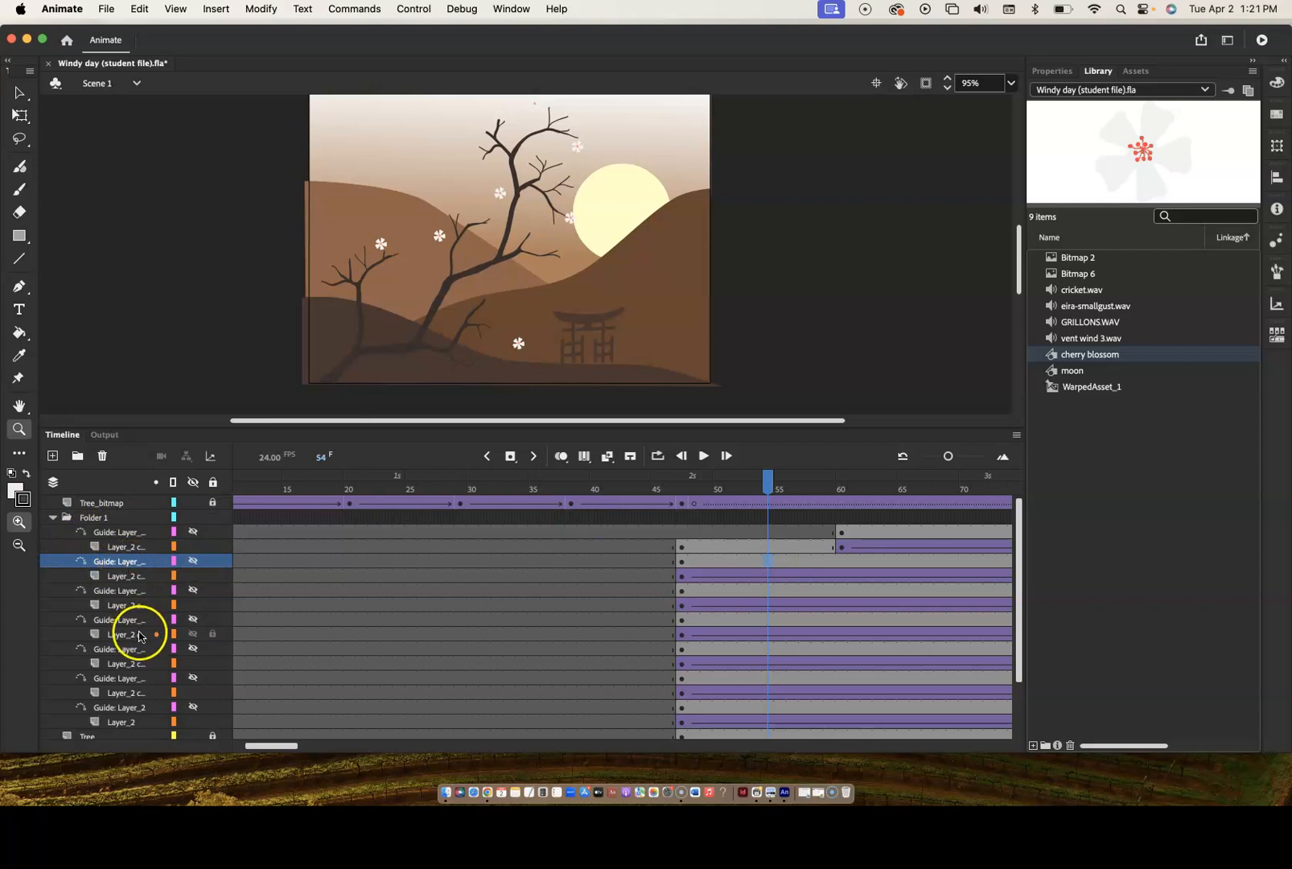
left_click(682, 561)
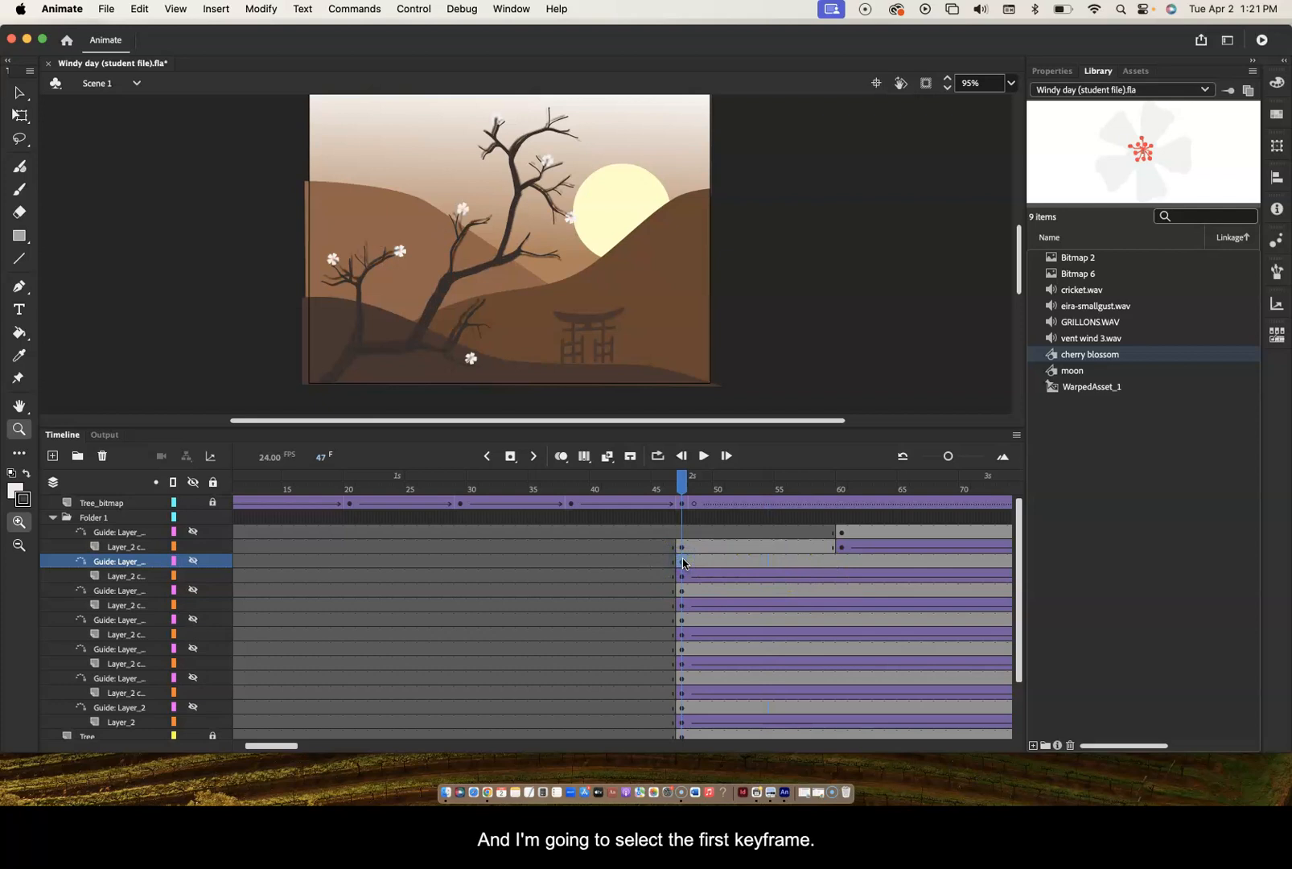
left_click_drag(684, 563, 678, 585)
left_click(681, 577)
left_click(681, 580)
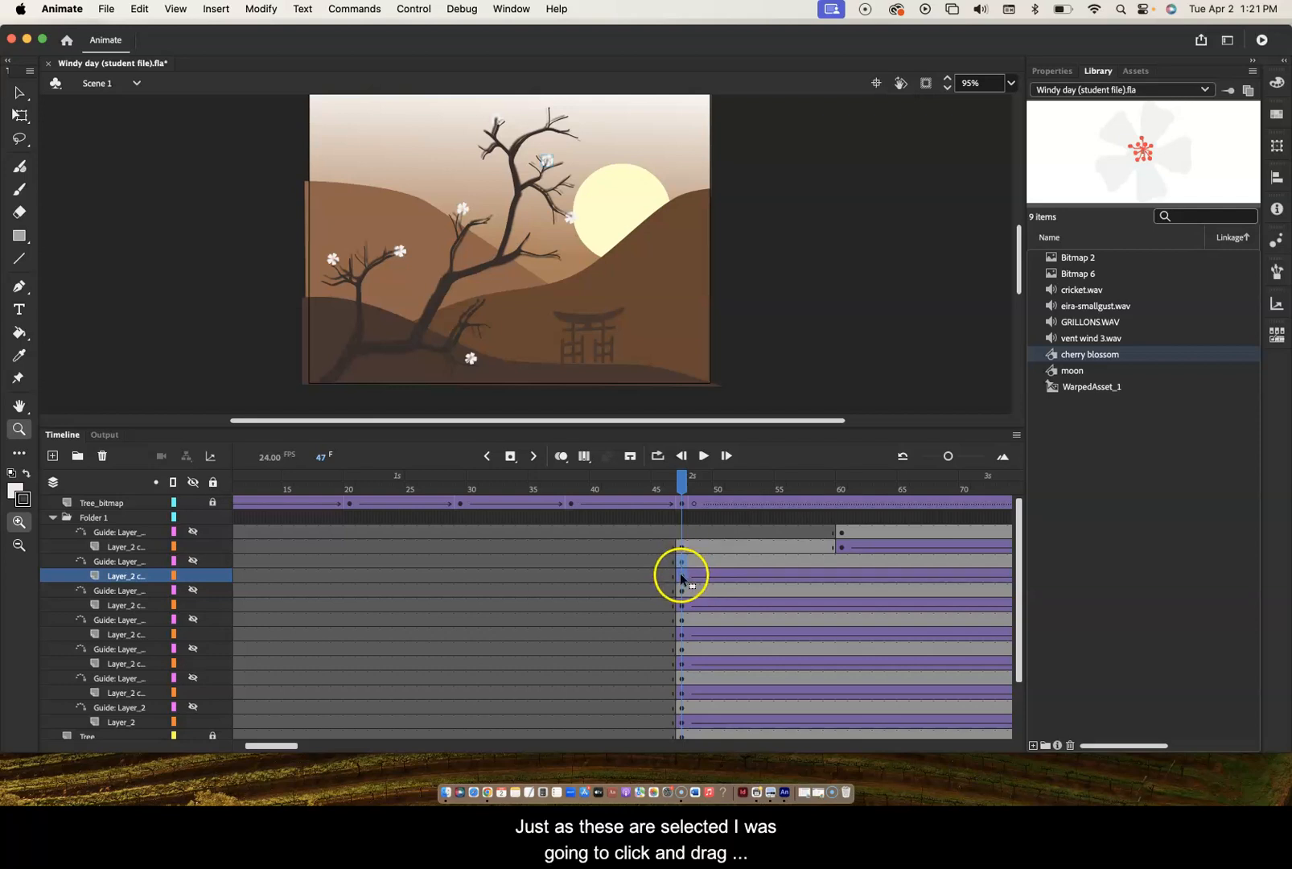
left_click_drag(689, 576, 873, 569)
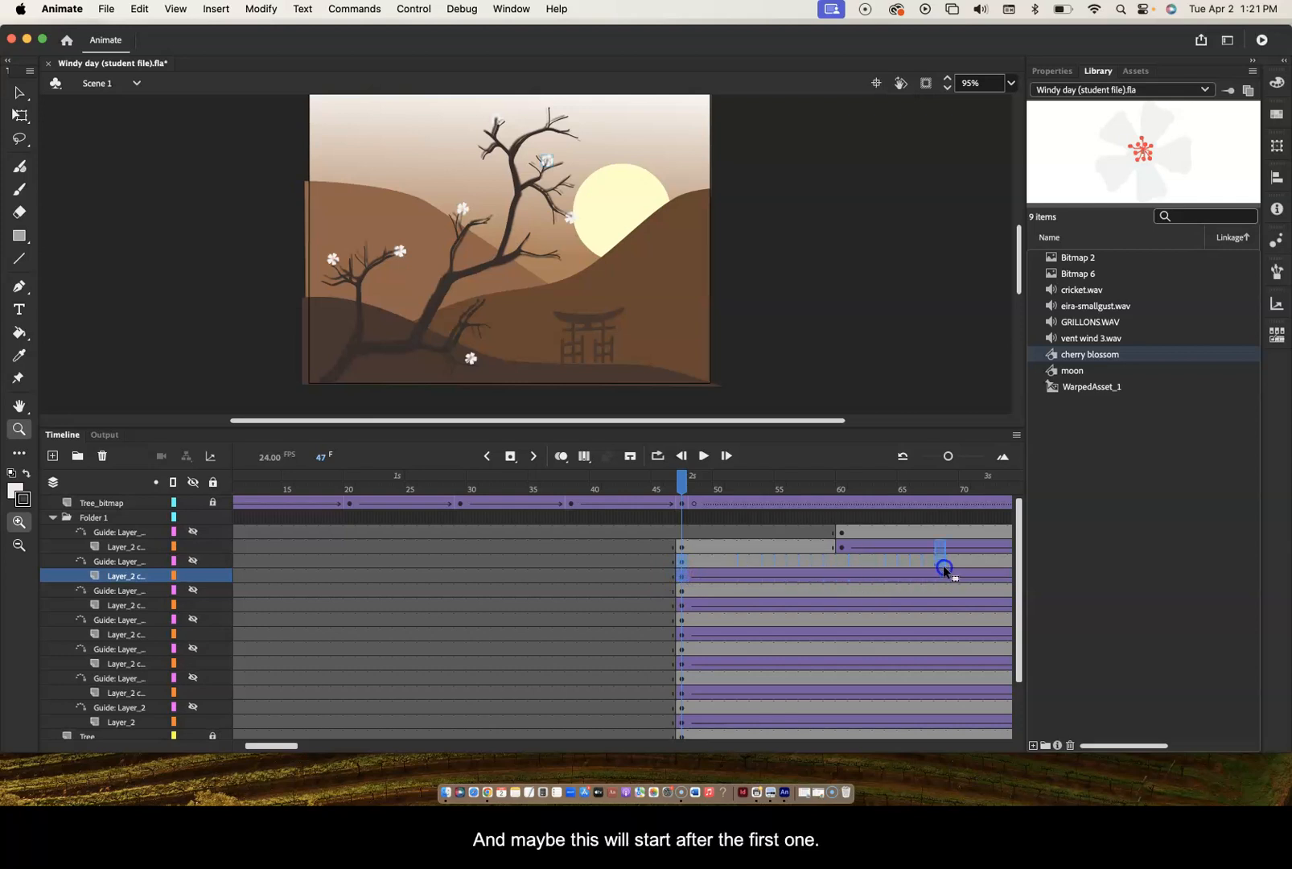
left_click_drag(944, 576, 945, 578)
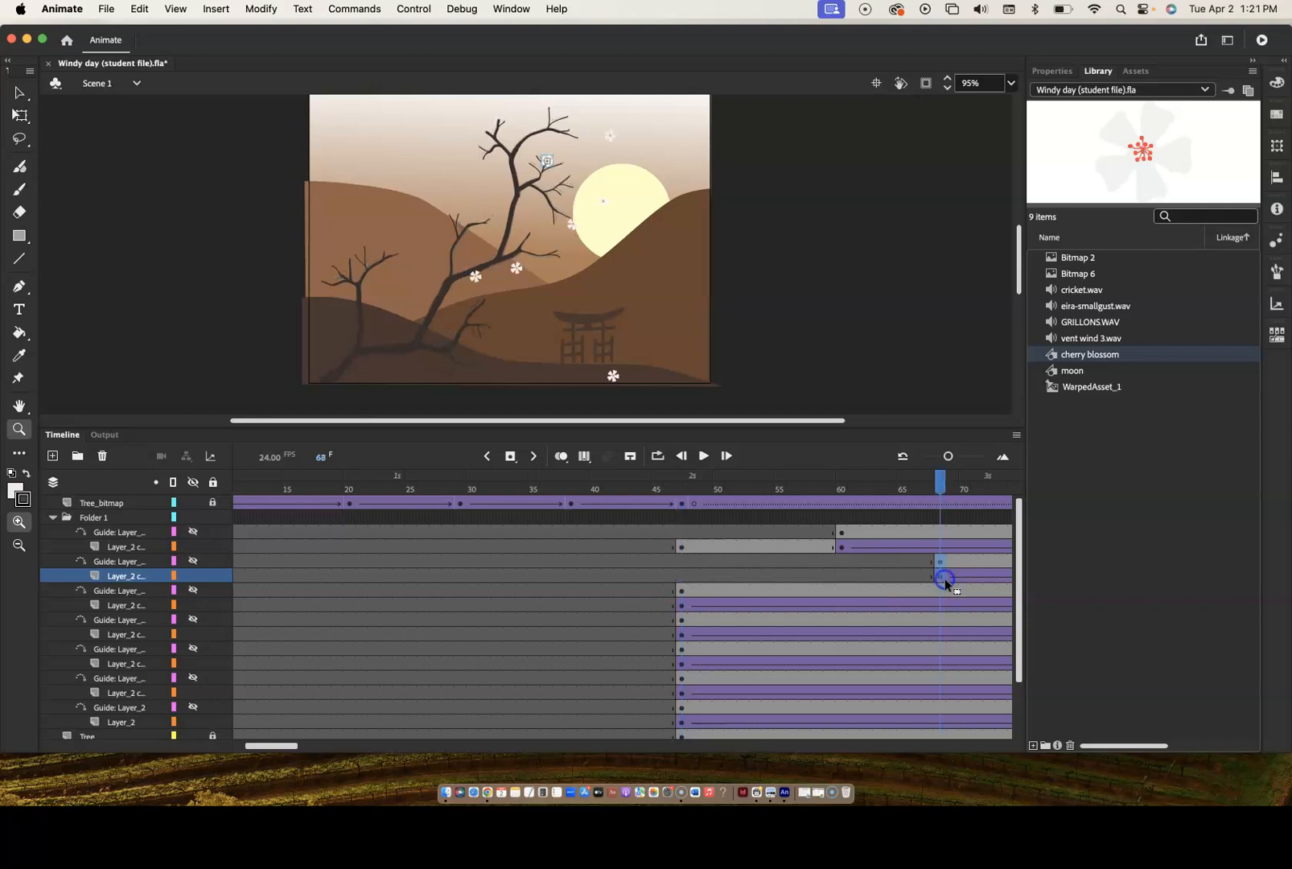
left_click(943, 571)
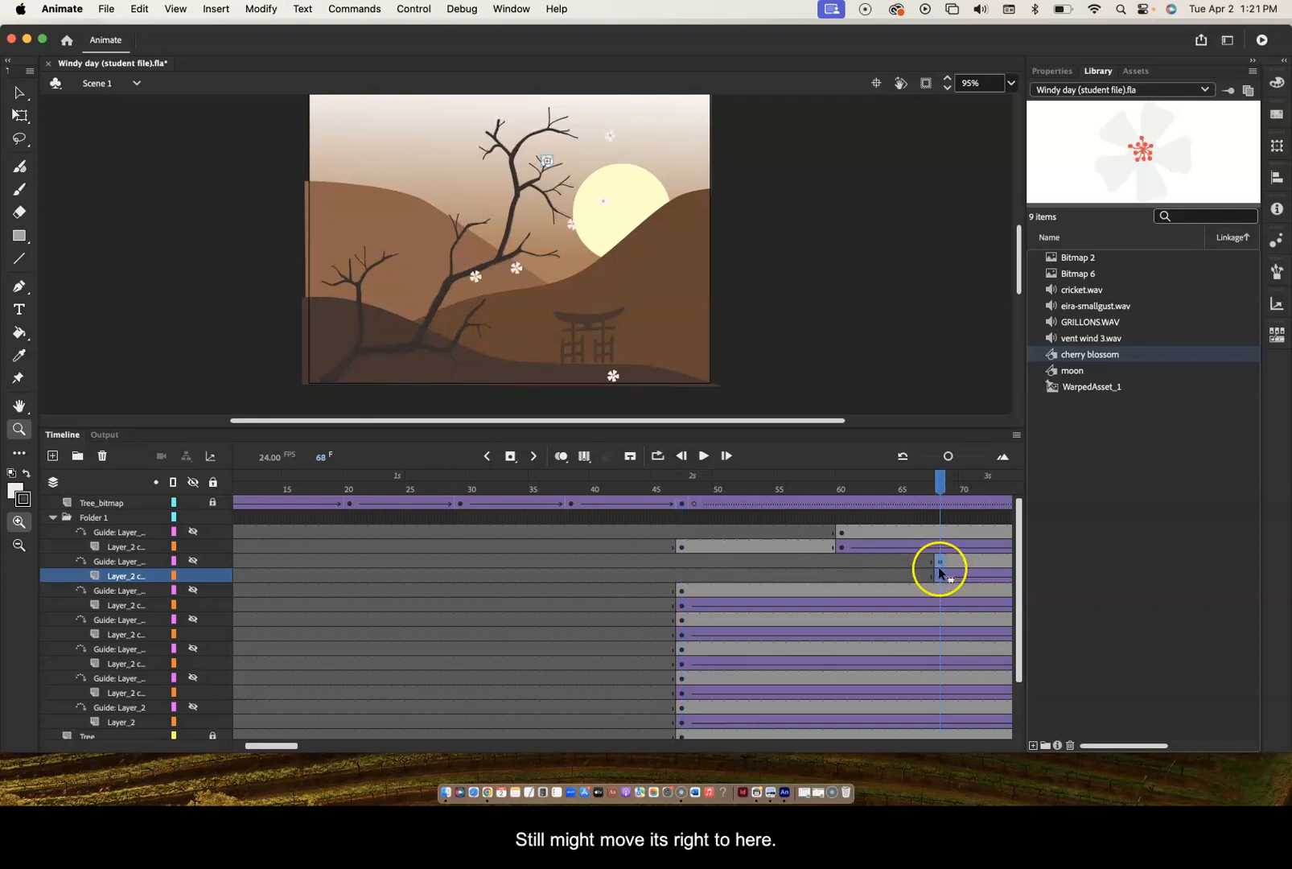
- Insert a blank keyframe at frame 47 on the second blossom layer
left_click_drag(941, 483, 678, 495)
left_click(681, 562)
left_click(681, 577)
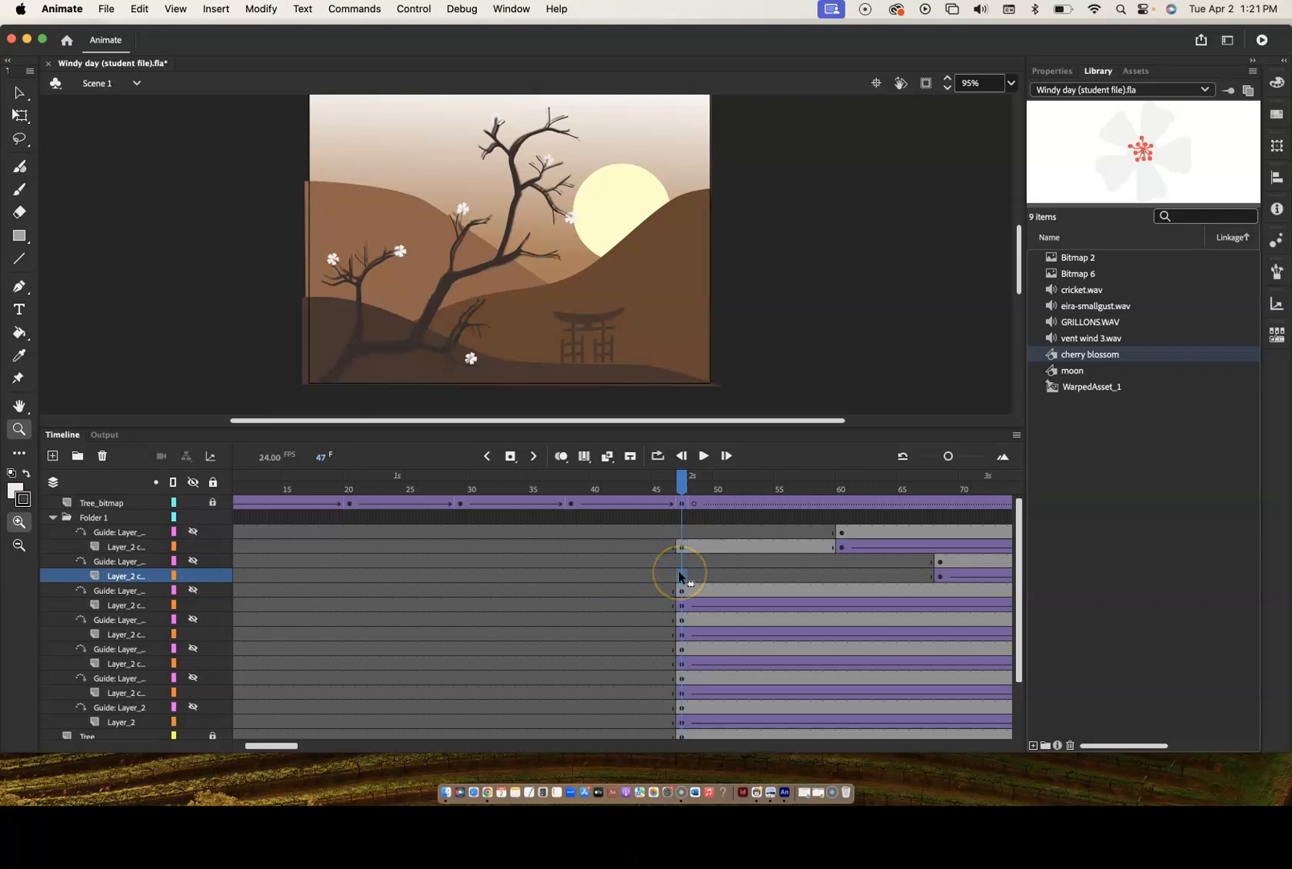
left_click_drag(681, 581, 657, 485)
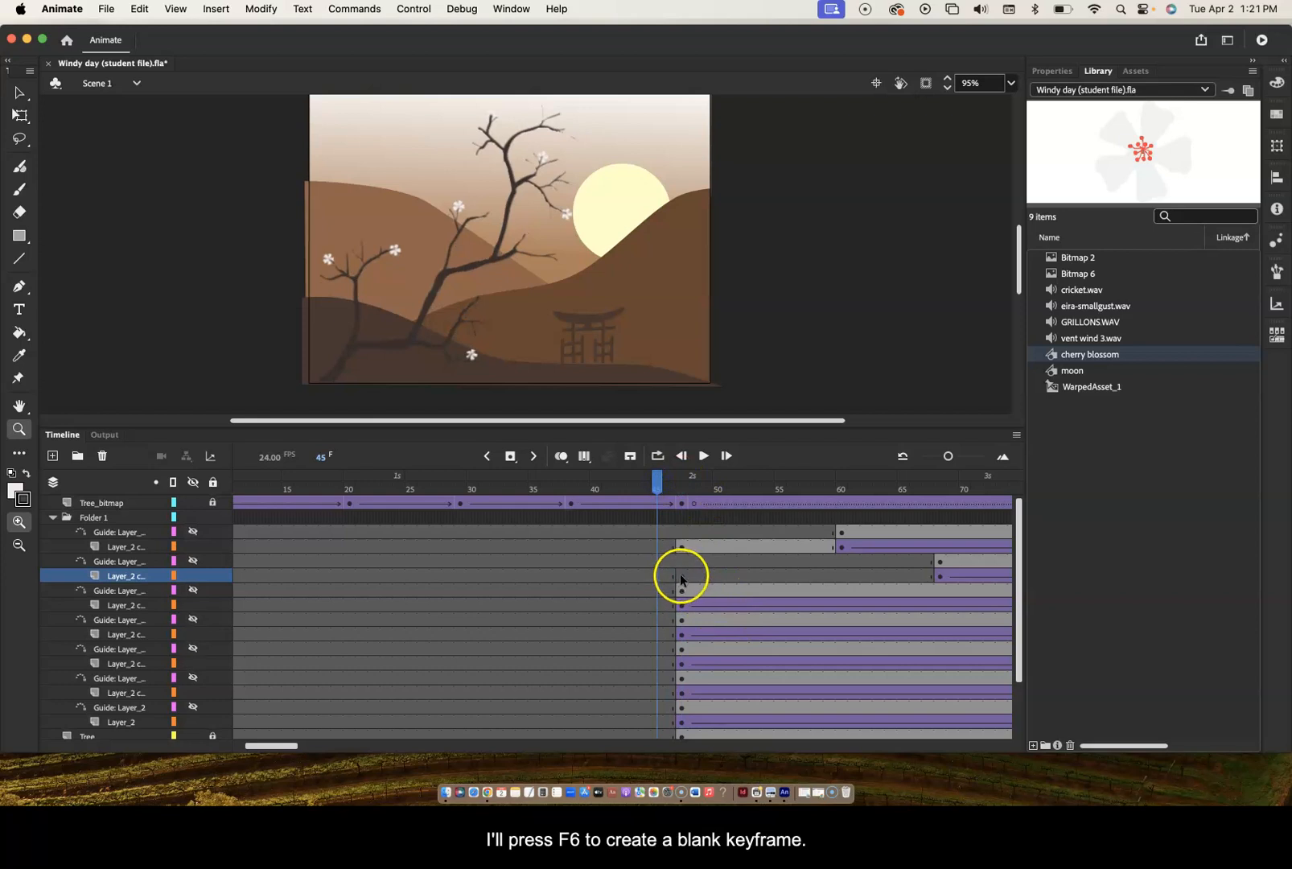
left_click(682, 578)
left_click(684, 489)
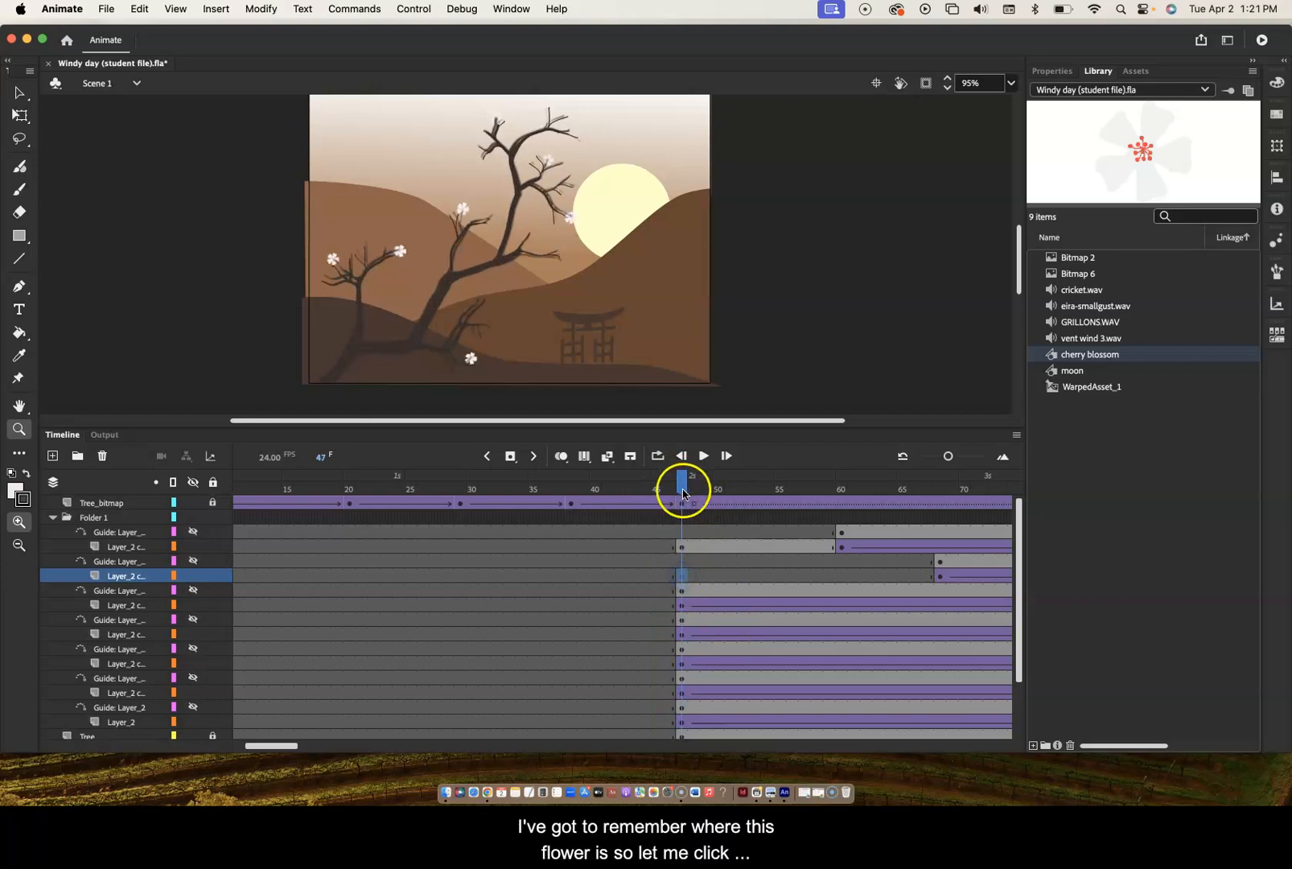
- Scrub around frame 68 to locate the second delayed blossom's spot on the tree
left_click(940, 575)
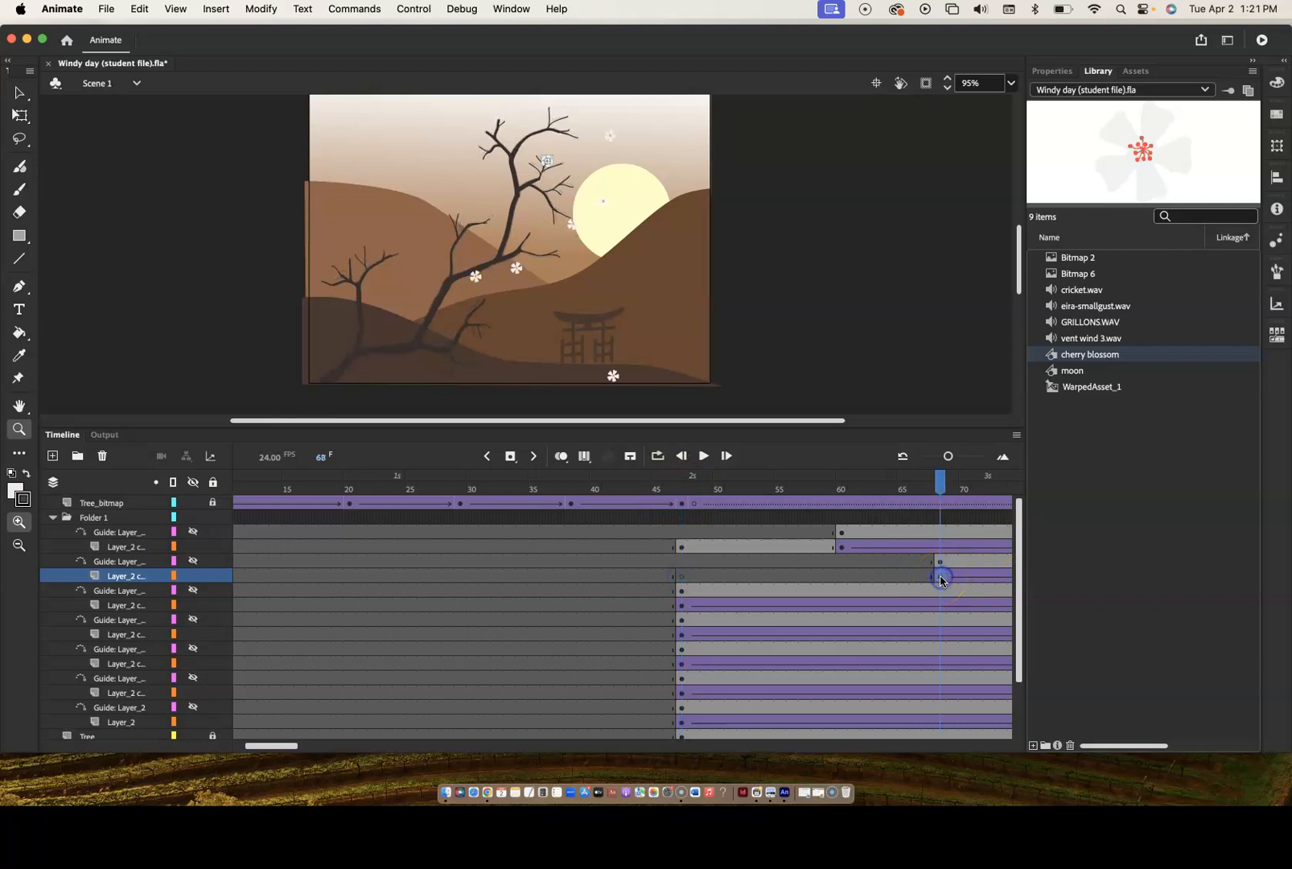
left_click(943, 480)
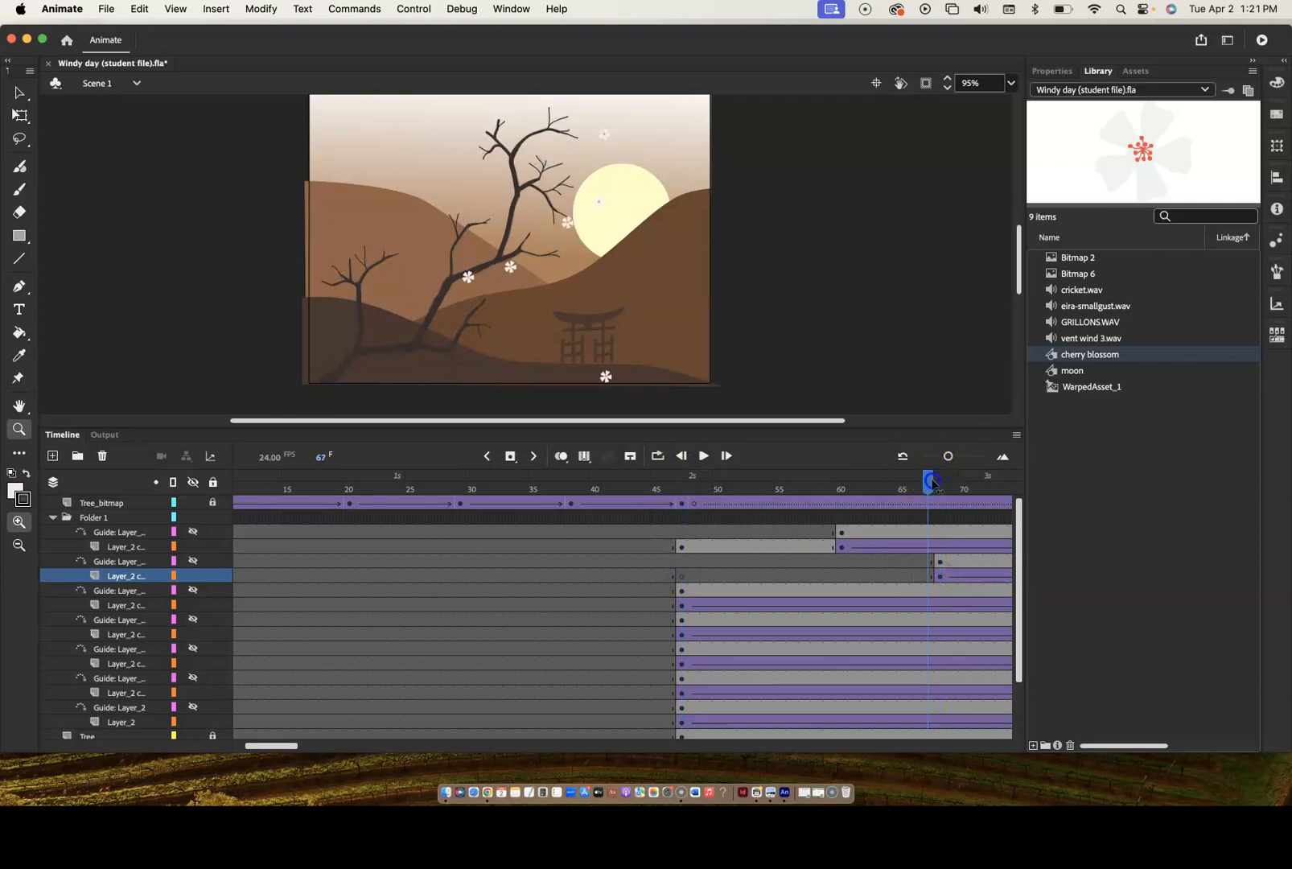
mouse_move(949, 481)
left_mouse_down()
mouse_move(920, 481)
mouse_move(948, 480)
left_mouse_up()
mouse_move(926, 479)
left_mouse_down()
mouse_move(909, 479)
mouse_move(941, 480)
left_mouse_up()
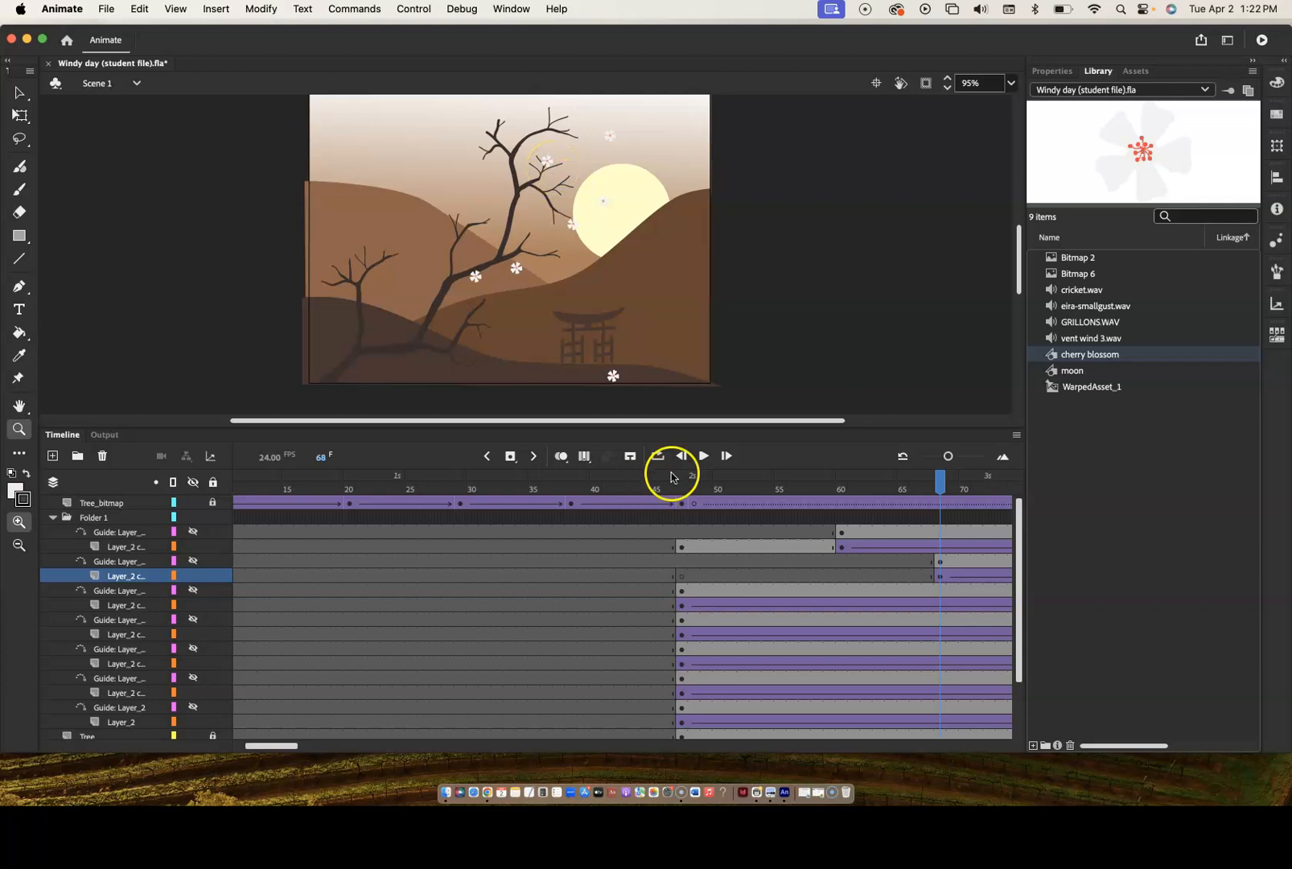
- Place a cherry blossom from the library at frame 47 of the second blossom layer, on the upper branch where the delayed blossom starts
left_click_drag(916, 471, 681, 498)
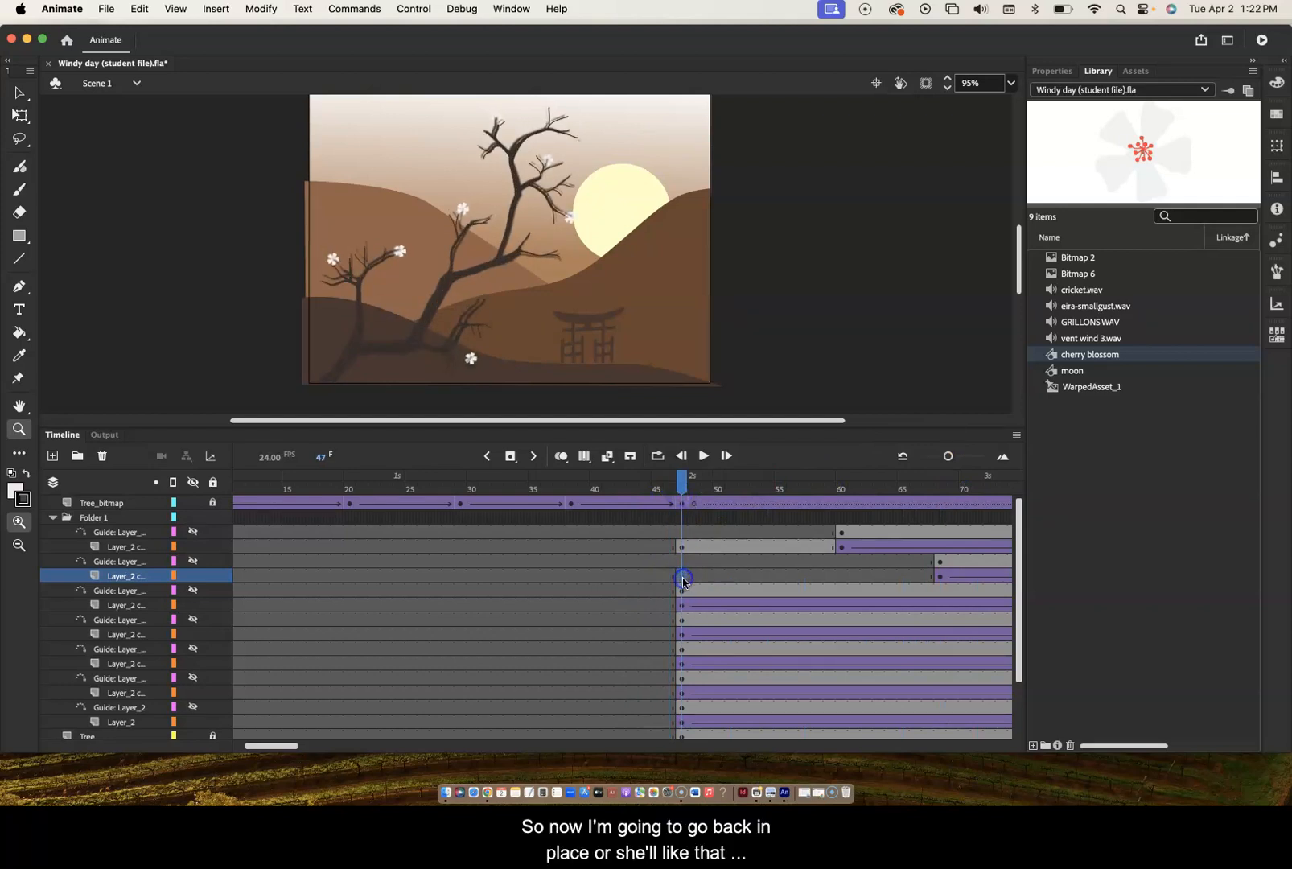
left_click_drag(680, 579, 680, 582)
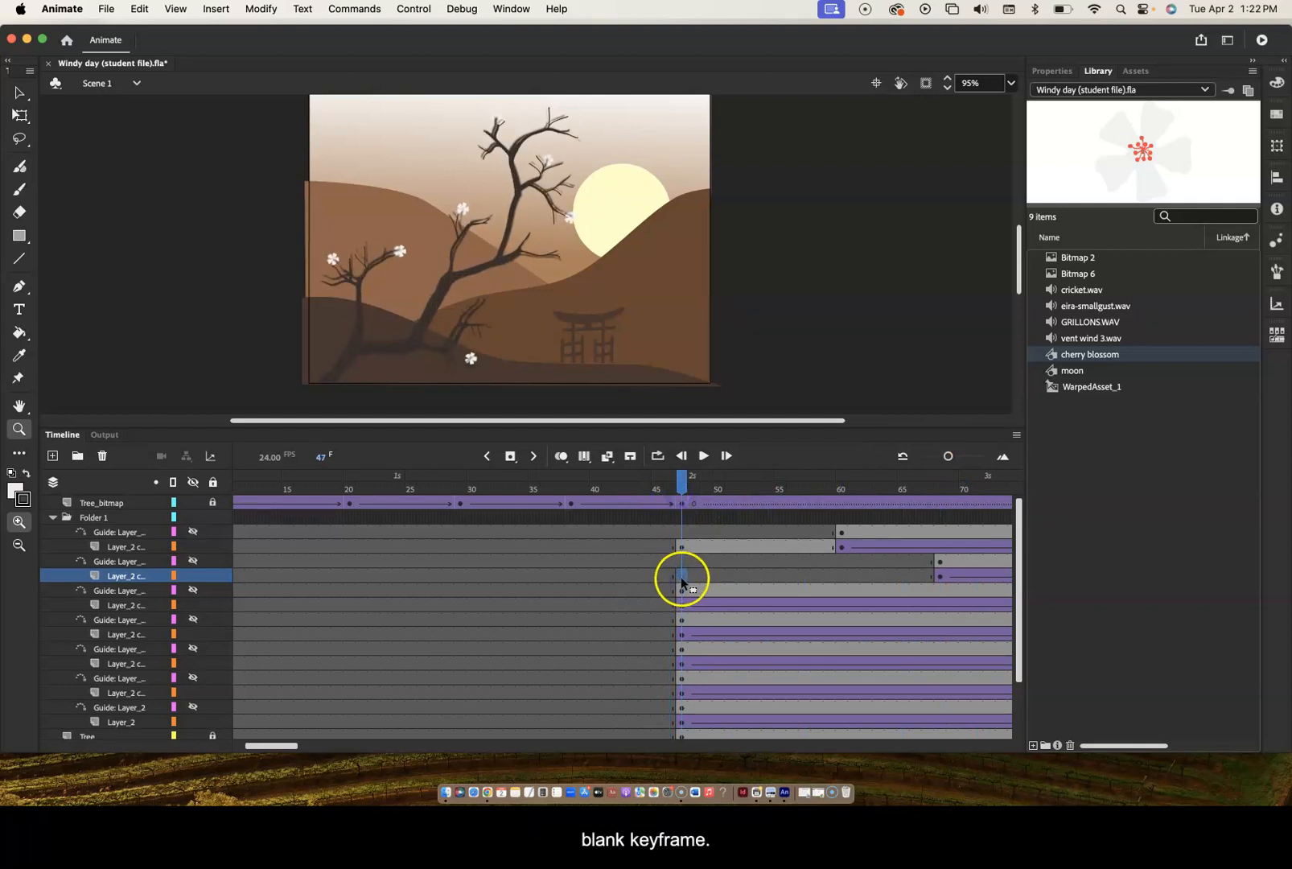
left_click(1053, 355)
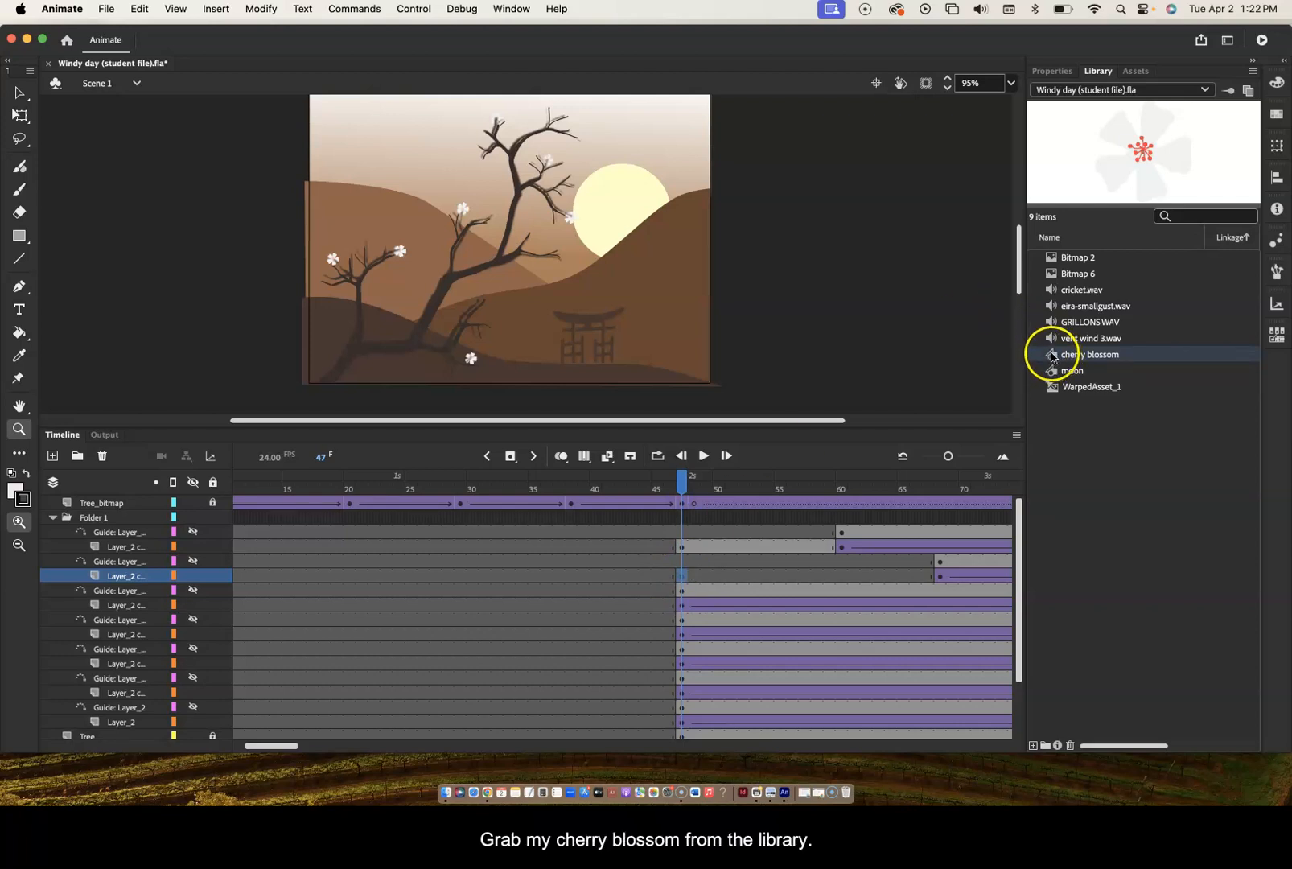
left_click_drag(1053, 355, 548, 165)
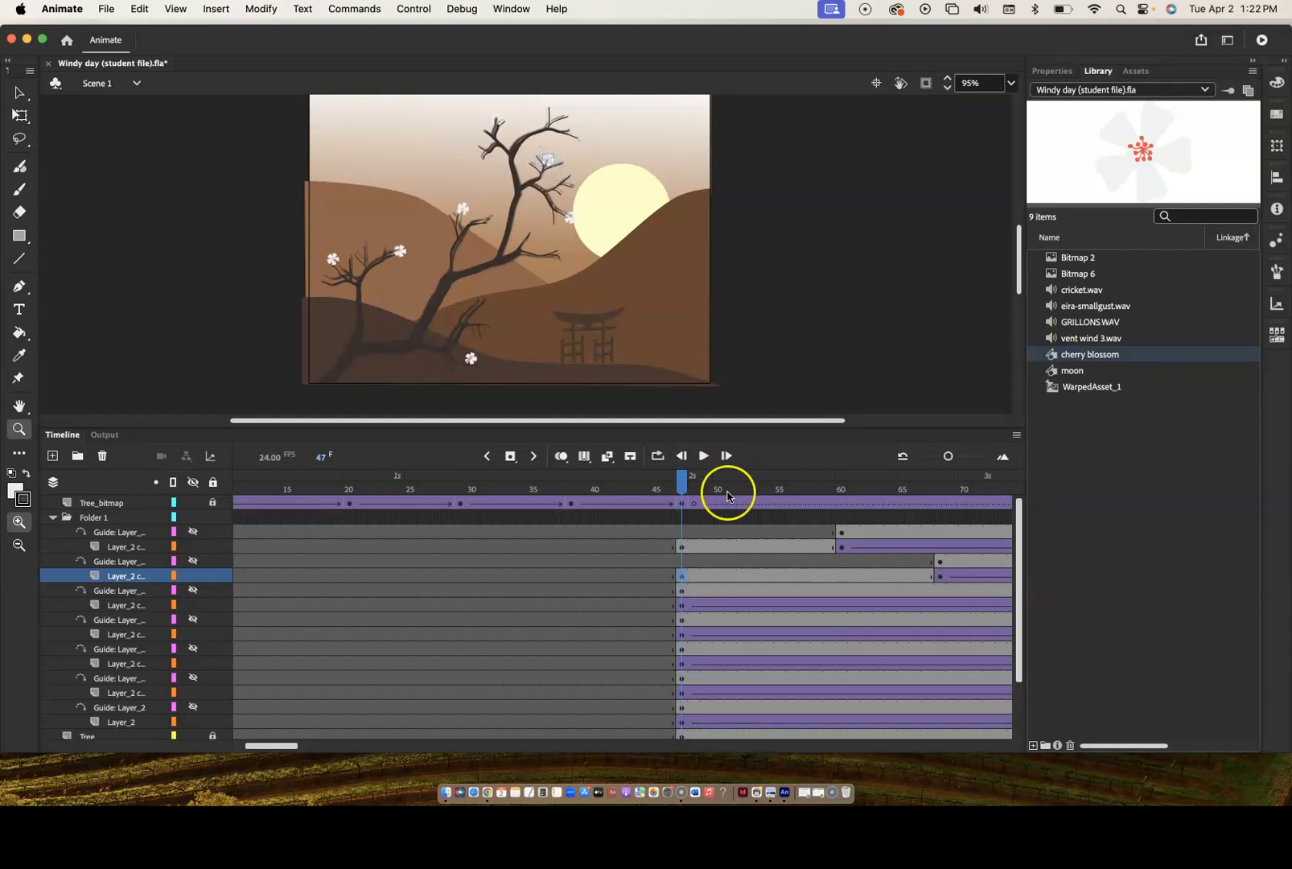
left_click_drag(692, 485, 883, 480)
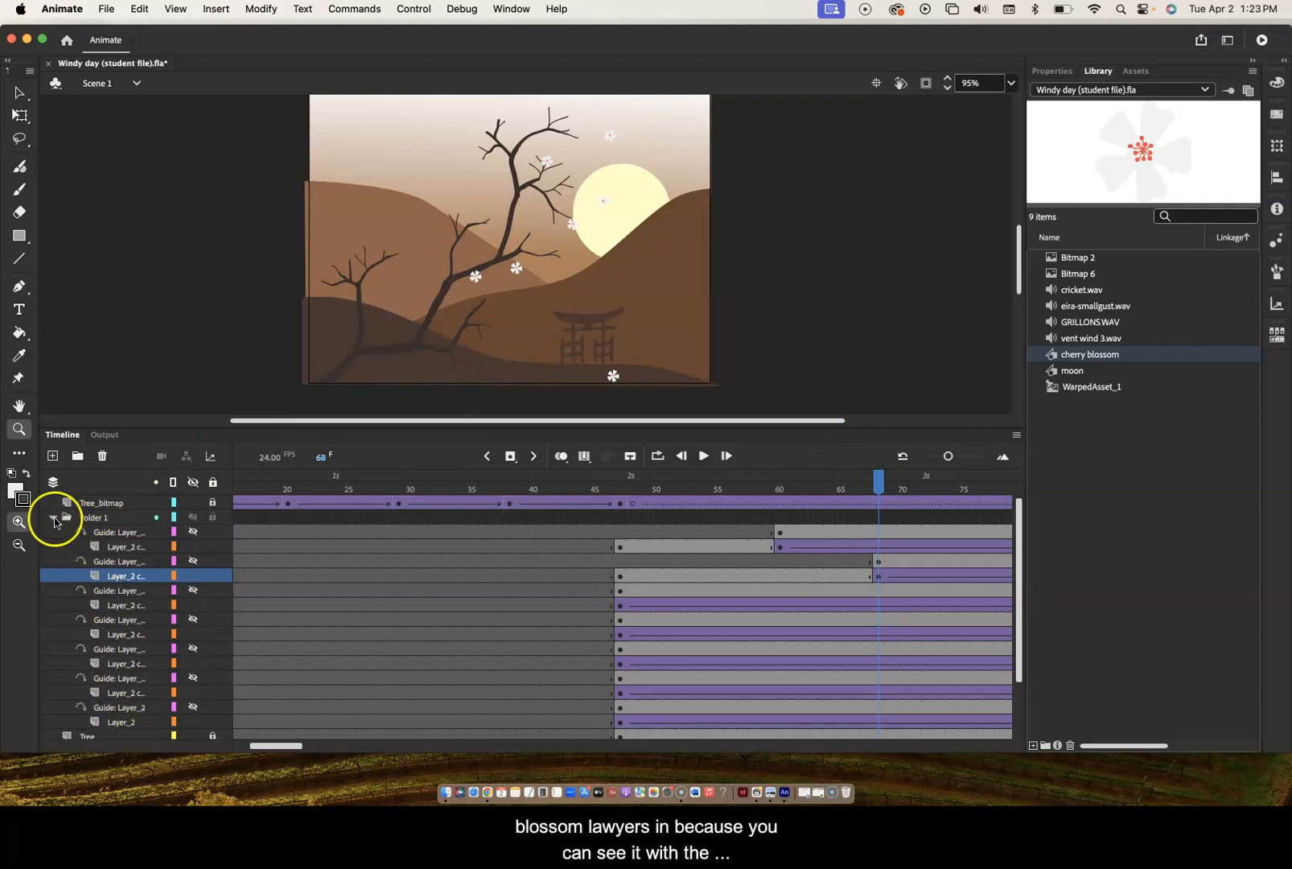
- Collapse Folder 1 to tidy the guide and blossom layers in the timeline
scroll(129, 628, "down", 3)
scroll(129, 628, "left", 3)
scroll(115, 620, "up", 3)
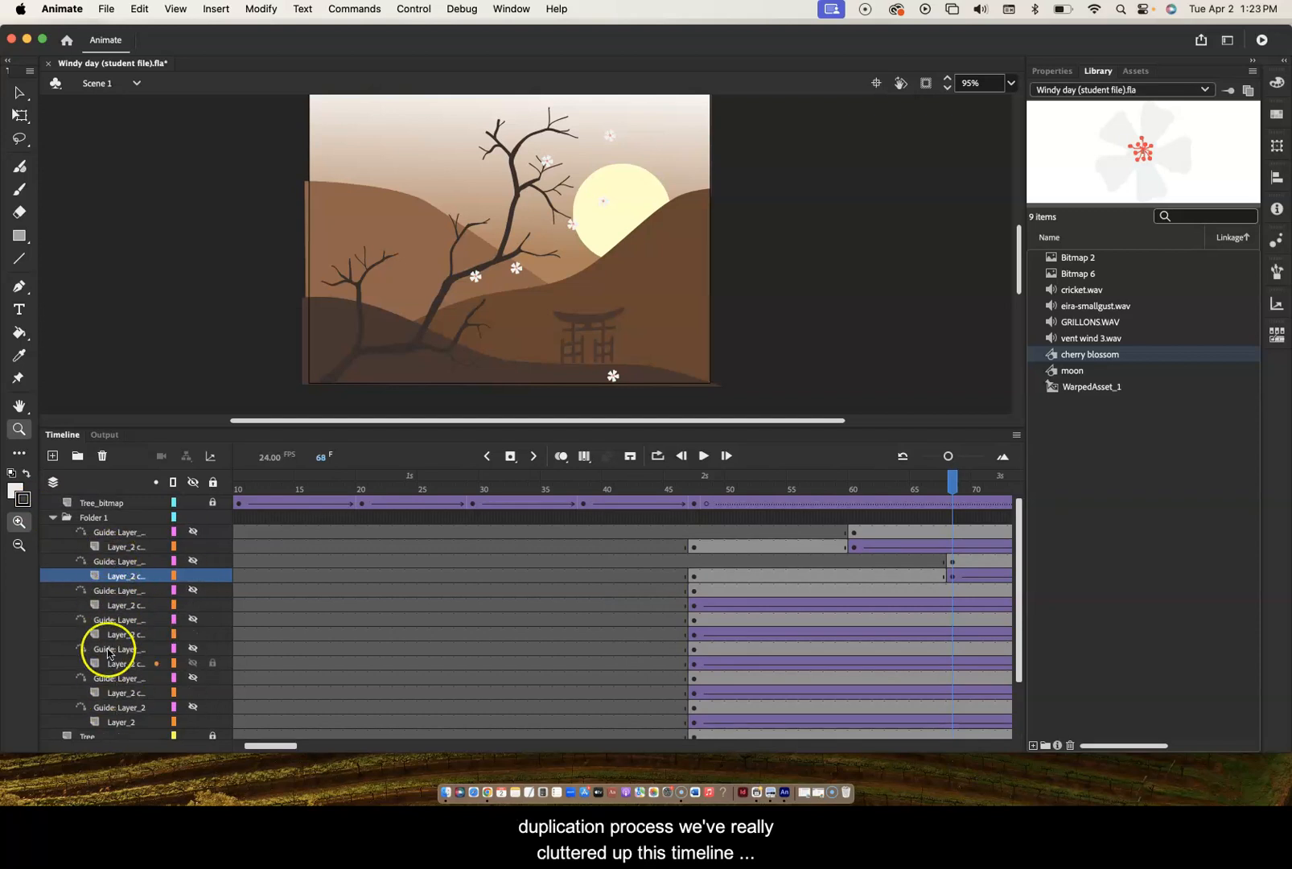
left_click(52, 518)
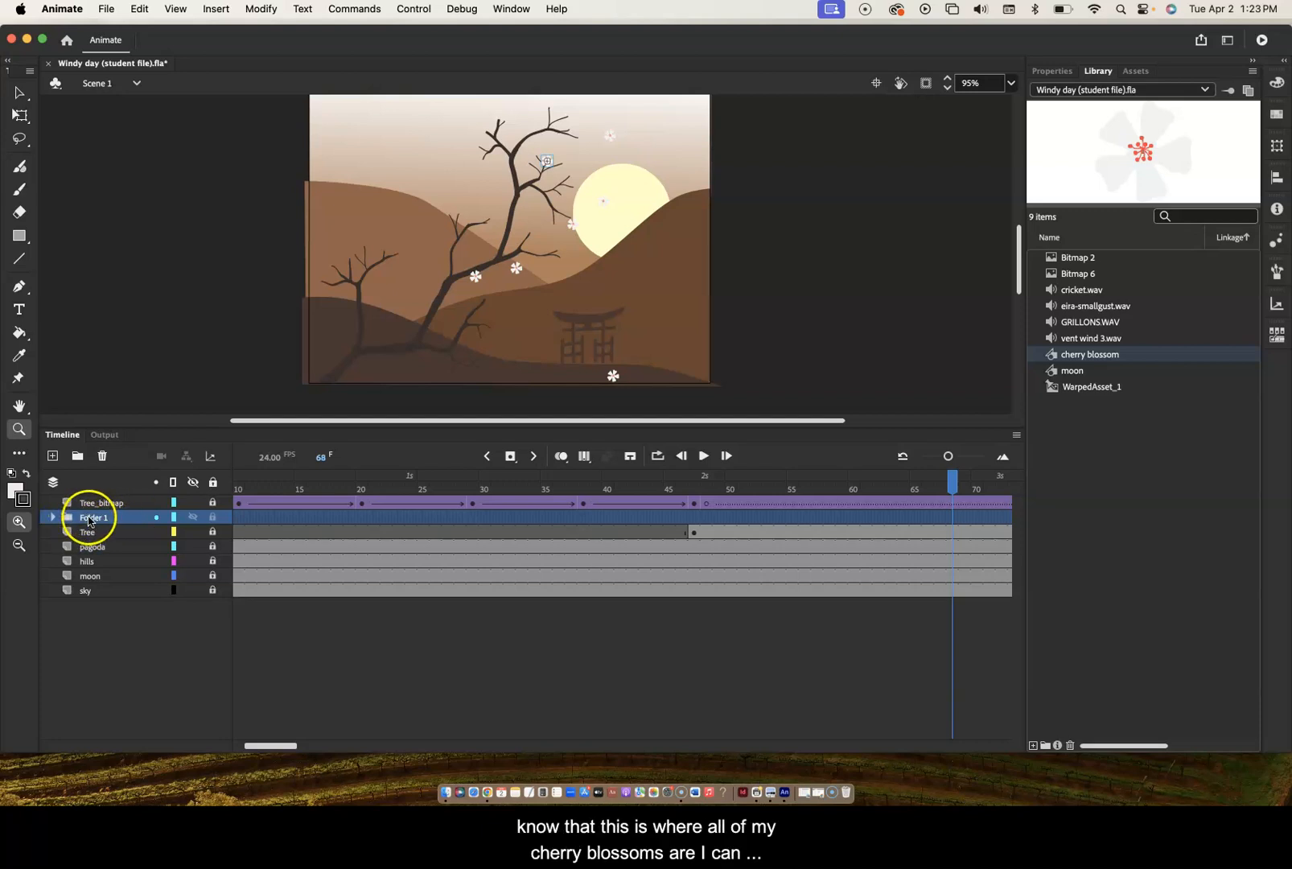
- Toggle Folder 1's visibility to check that it controls all the blossoms, leaving the folder shown
left_click(194, 517)
left_click(194, 517)
left_click(194, 517)
left_click(194, 517)
left_click(194, 517)
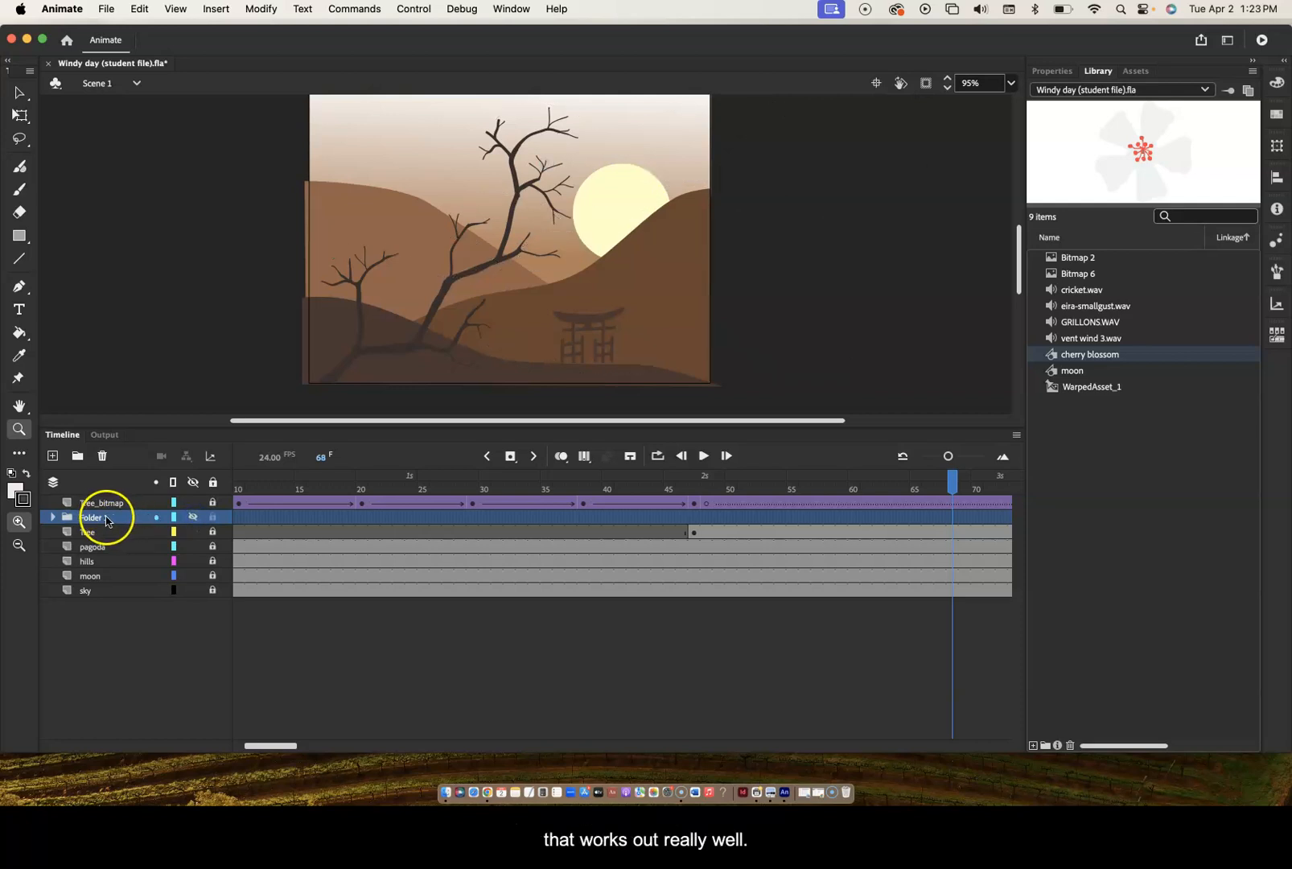
left_click_drag(952, 476, 95, 563)
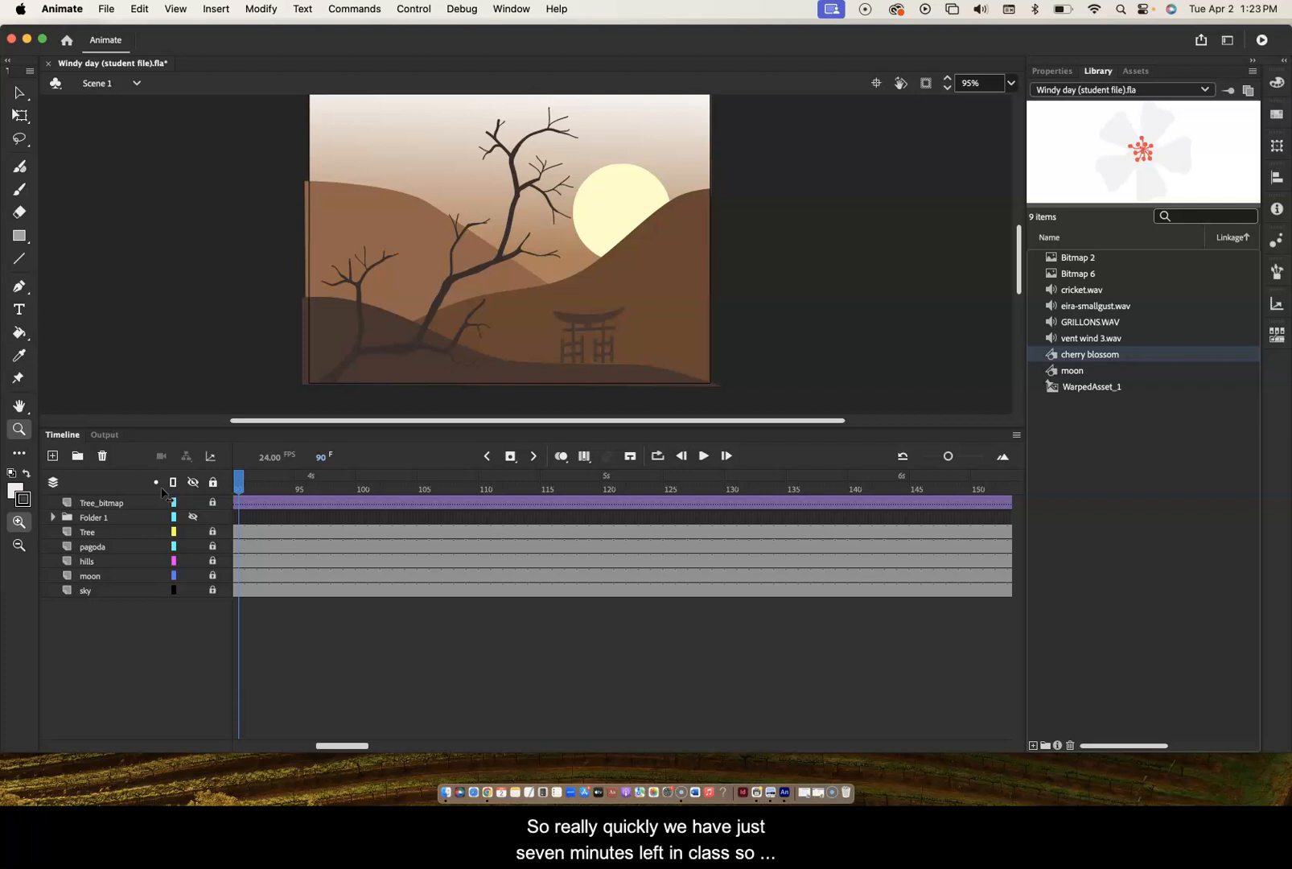
left_click(193, 517)
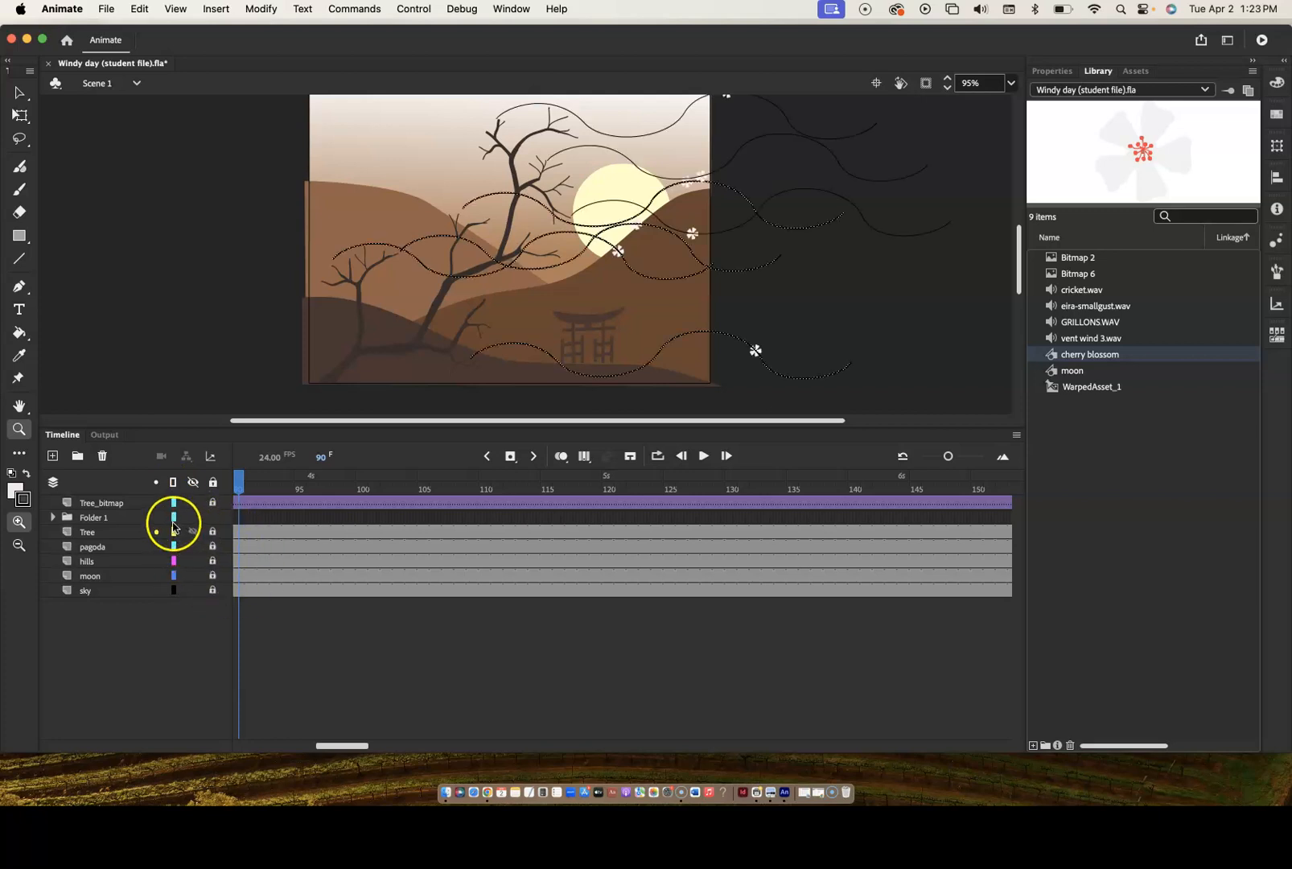
- Unlock the moon layer and select the moon shape at frame 1
left_click(212, 576)
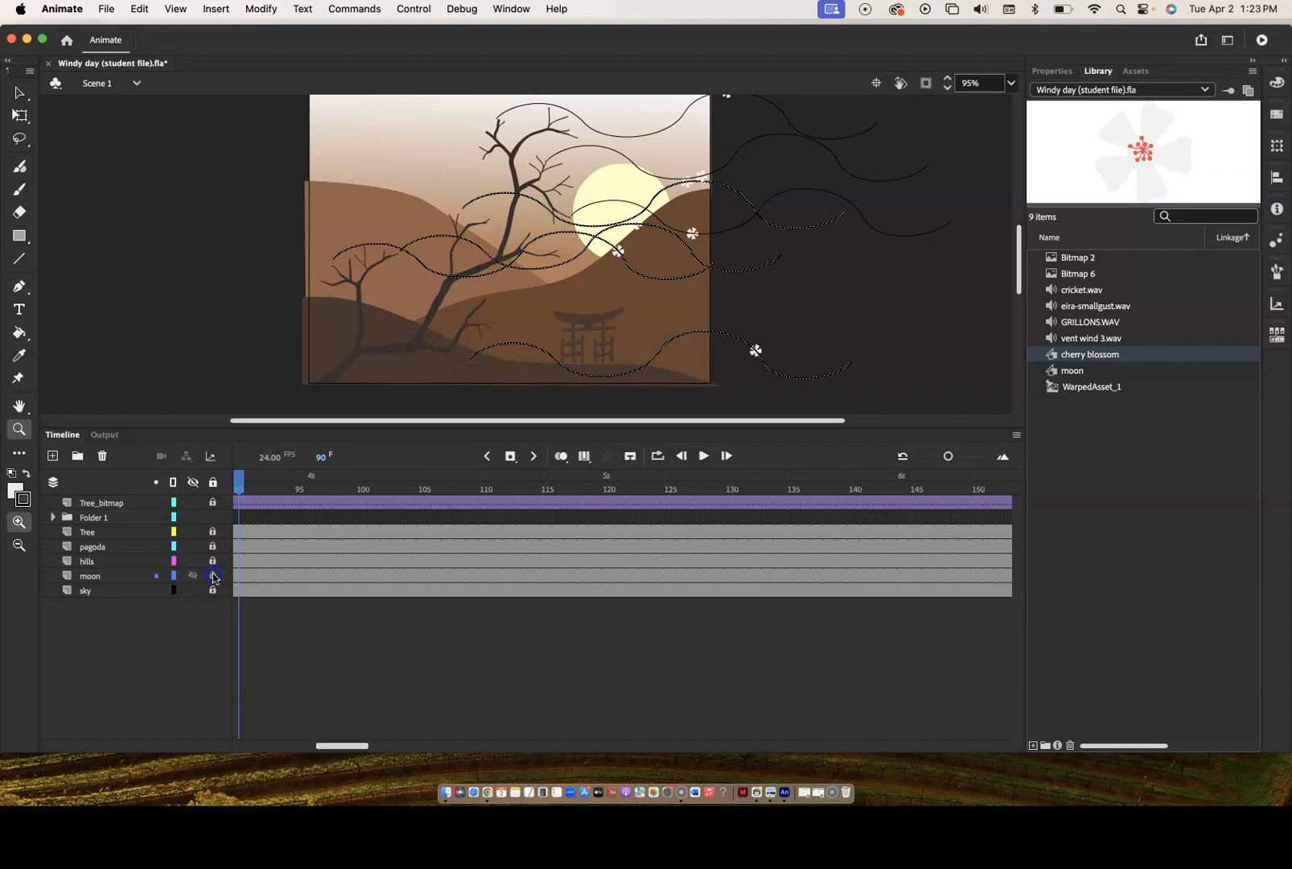
left_click_drag(239, 482, 115, 521)
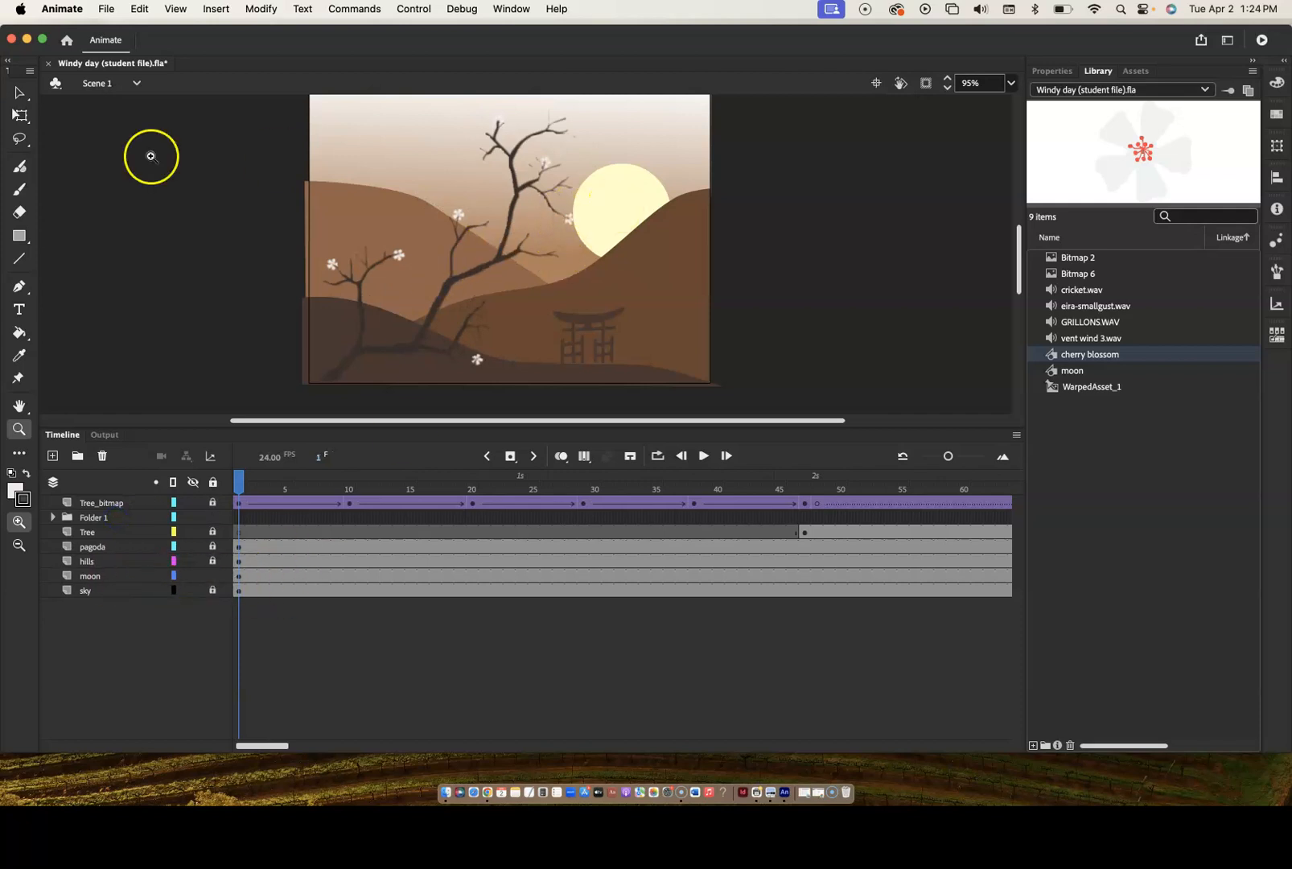
left_click(18, 95)
left_click(616, 196)
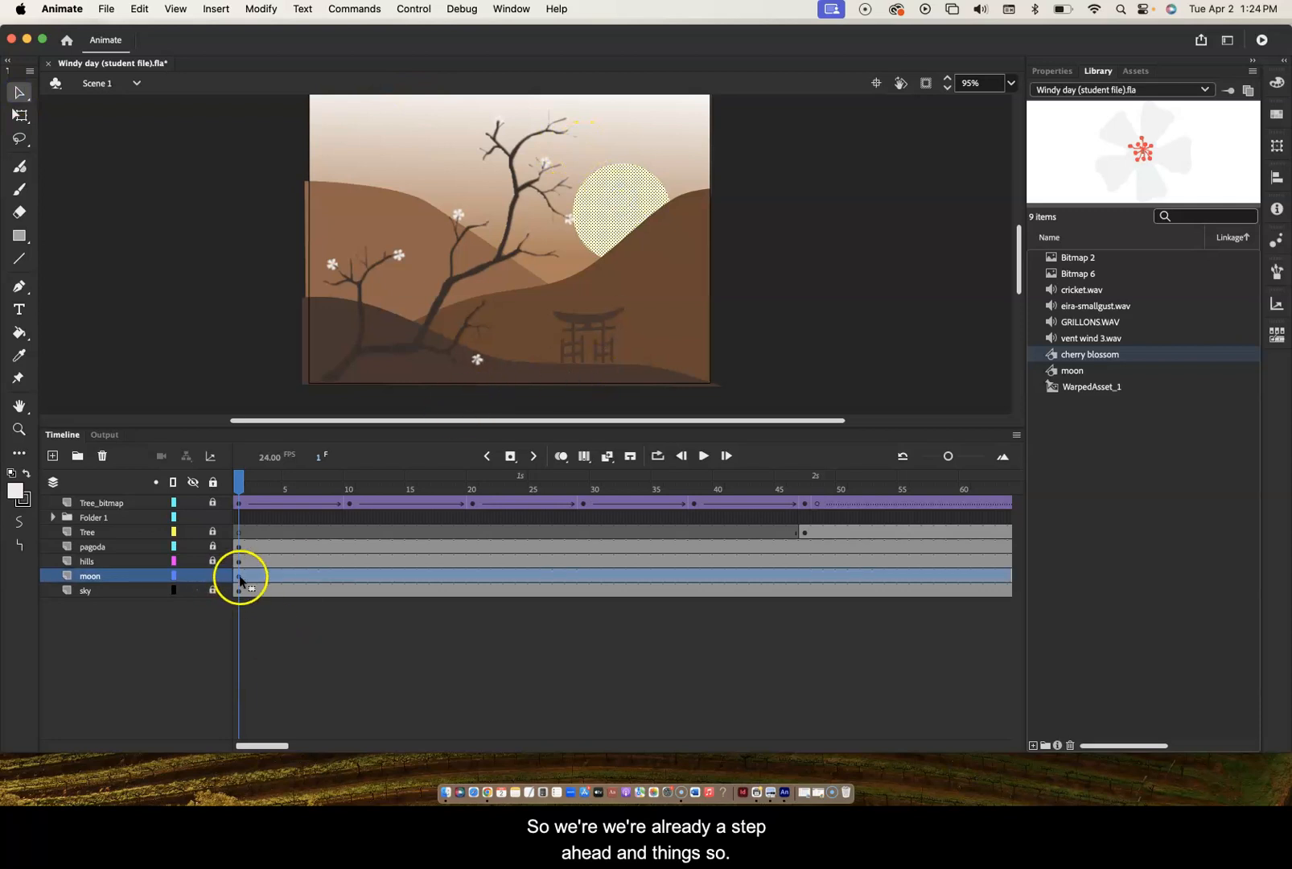
- Create a shape tween on the moon layer
left_click_drag(239, 576, 281, 578)
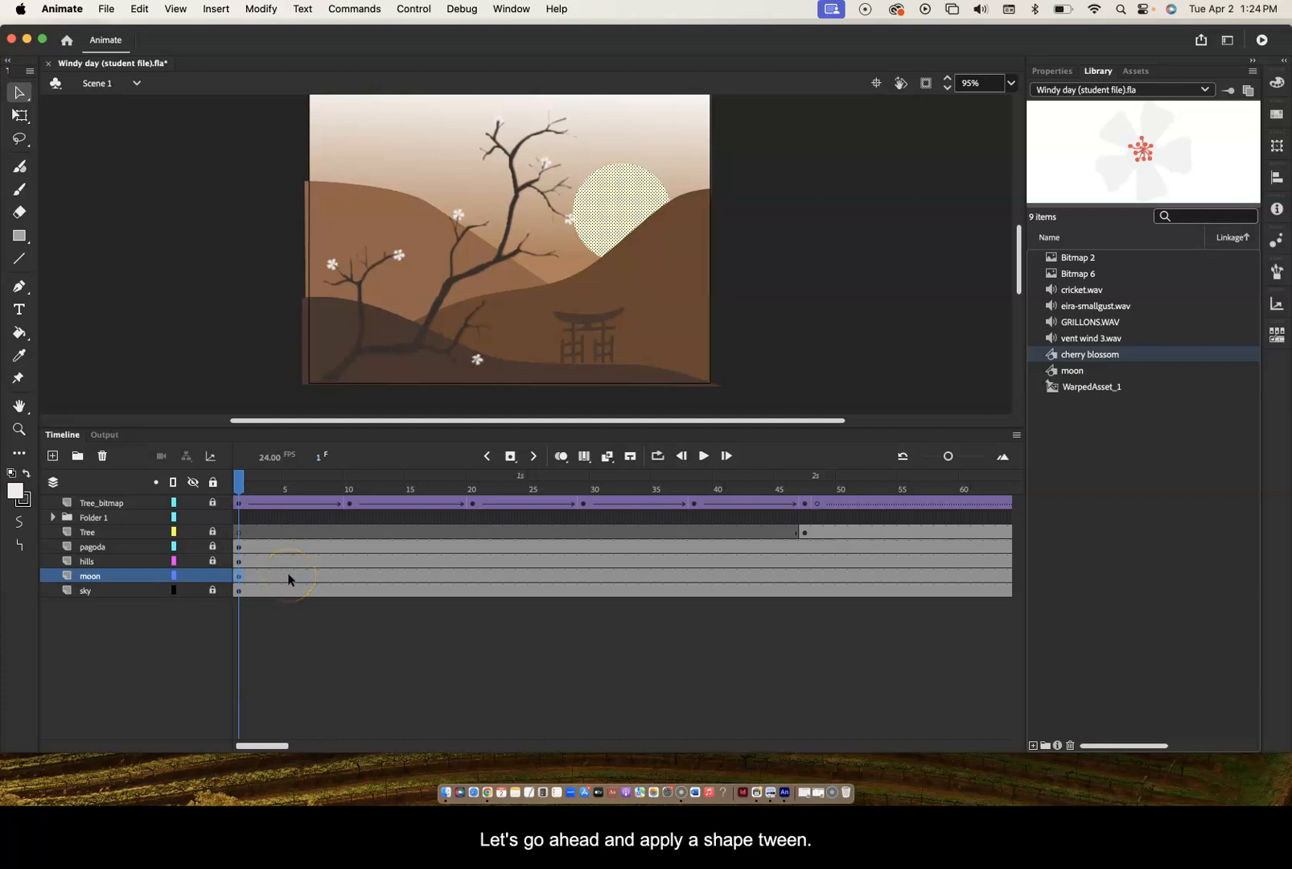
left_click_drag(289, 579, 271, 575)
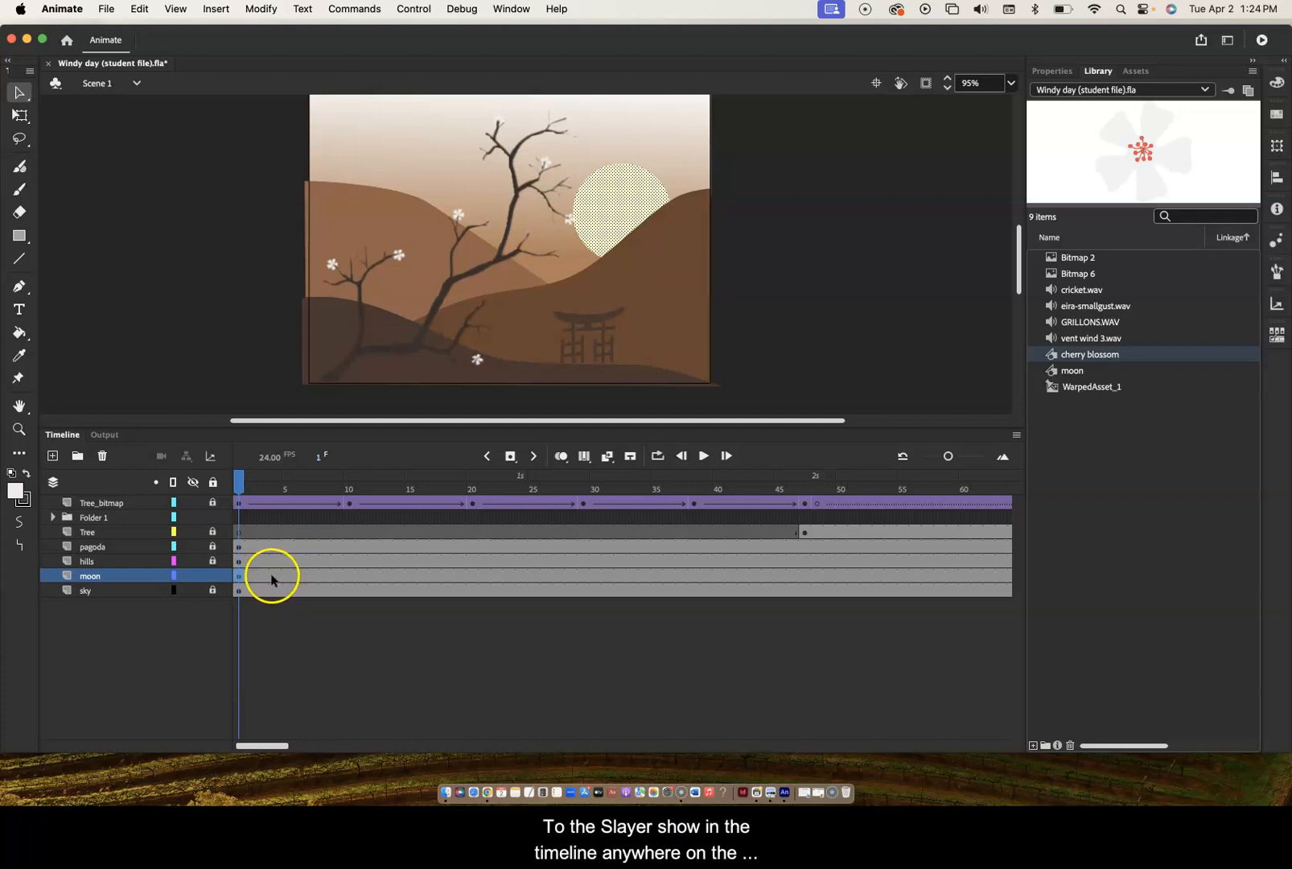
right_click(314, 579)
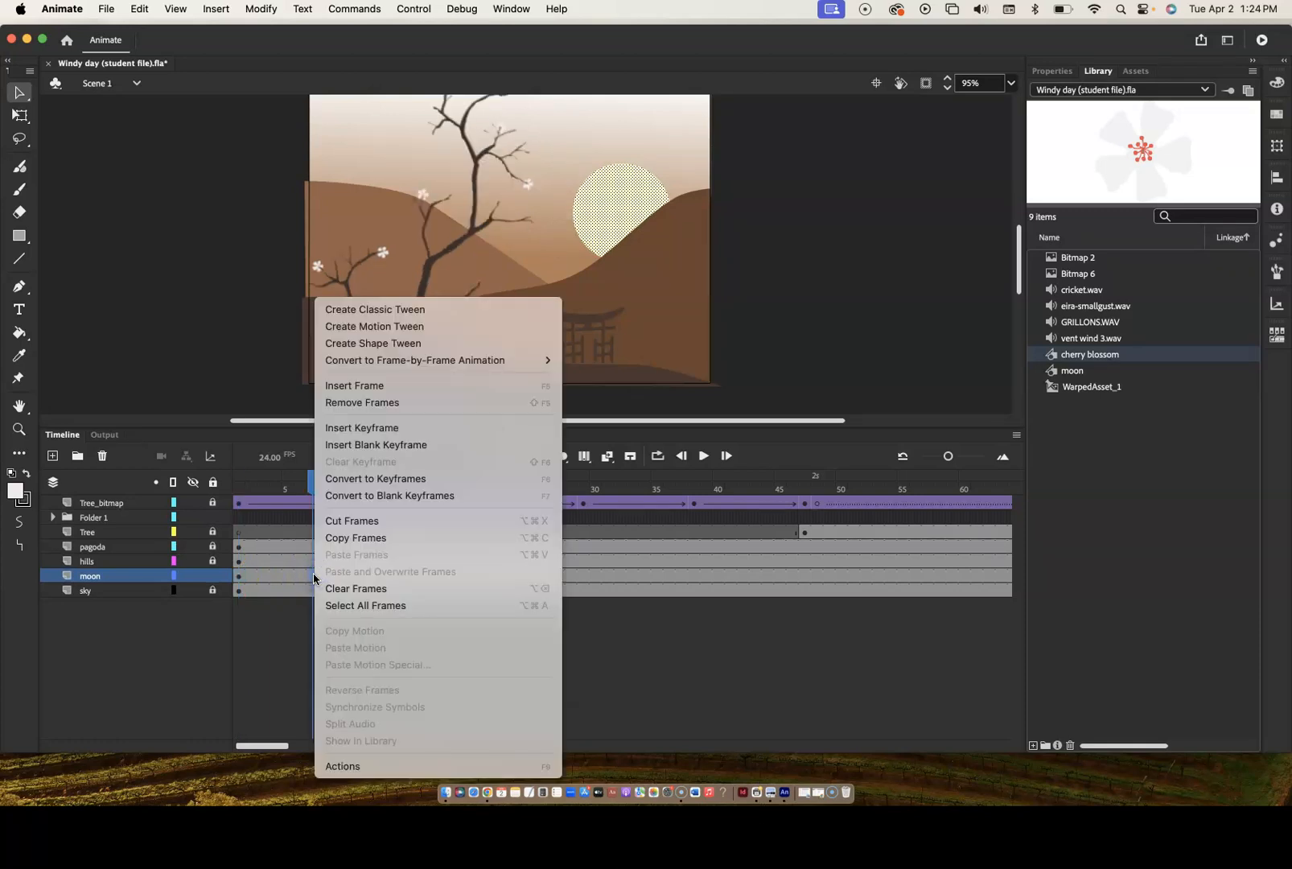
left_click(370, 347)
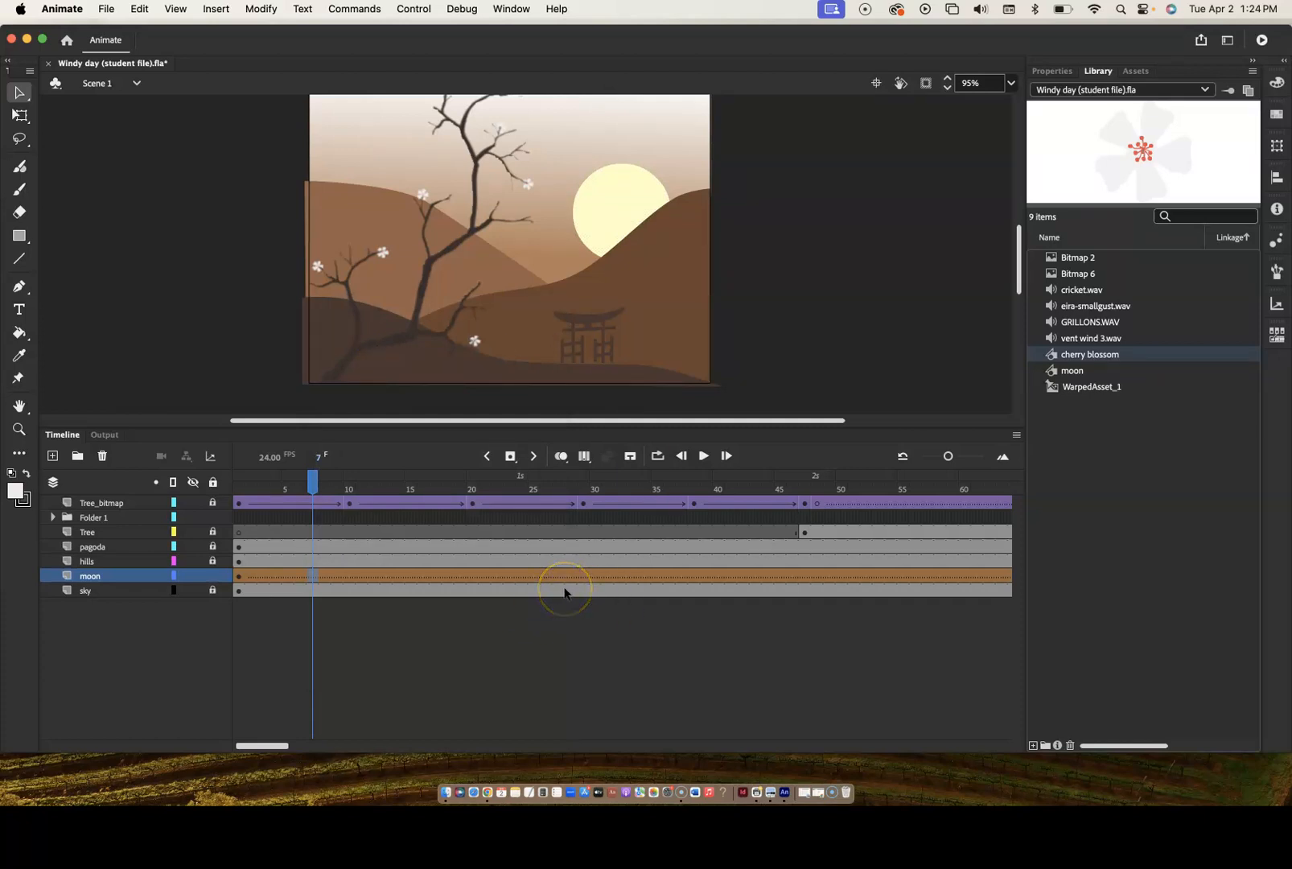
- Scale the moon down proportionally at frame 1 and place it out of sight behind the right-hand hill
mouse_move(317, 482)
left_mouse_down()
mouse_move(240, 481)
mouse_move(402, 489)
mouse_move(242, 488)
left_mouse_up()
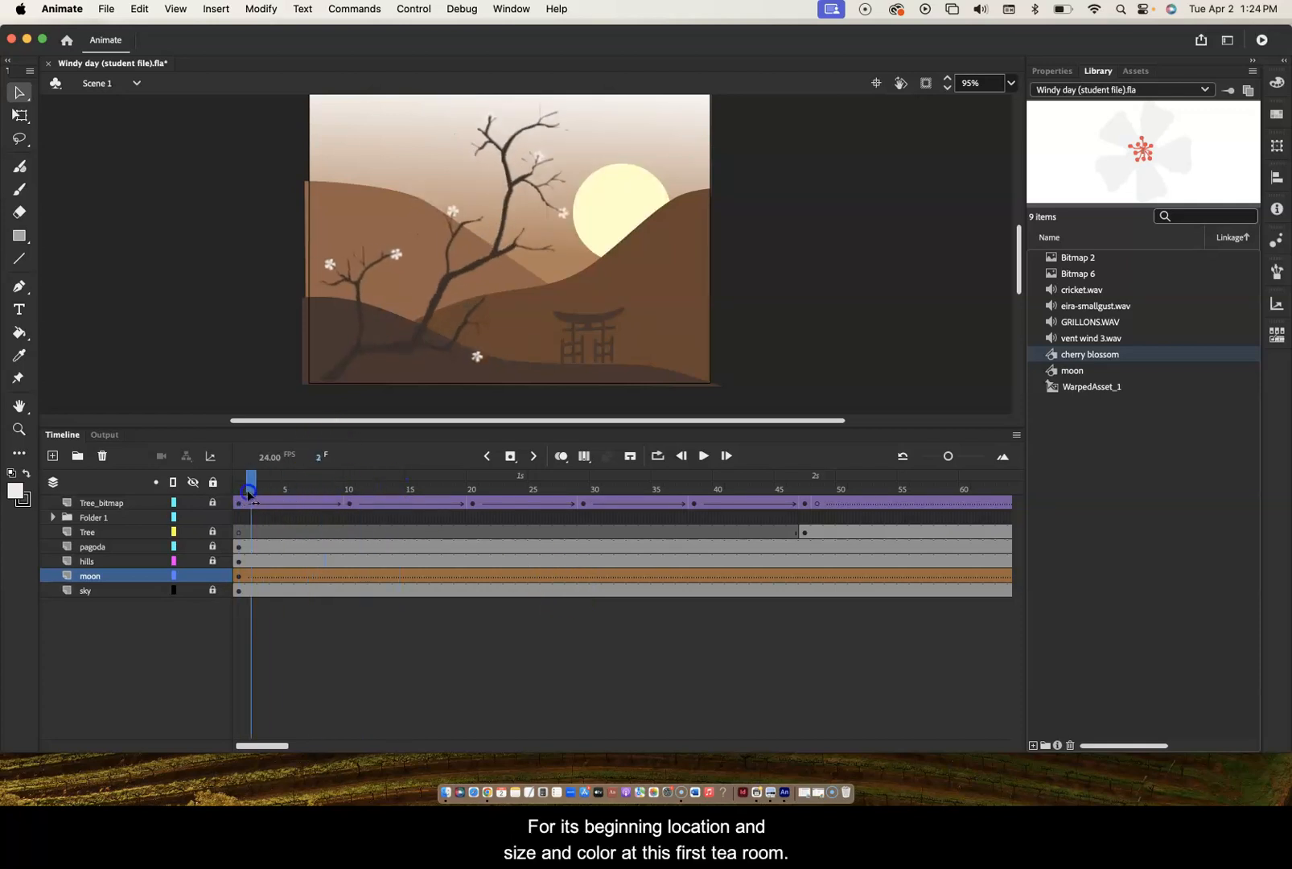
left_click(238, 579)
left_click_drag(238, 586, 239, 579)
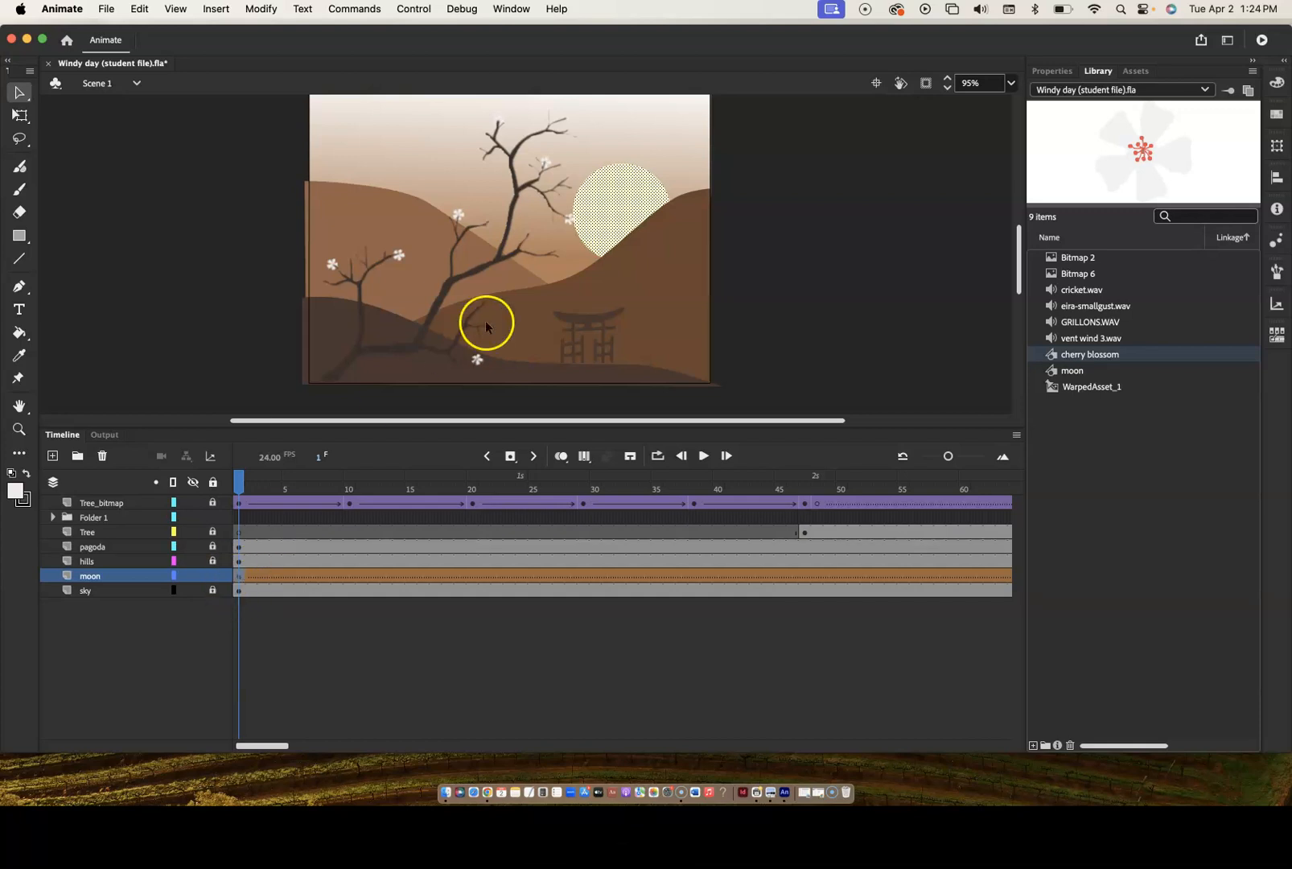
left_click(214, 518)
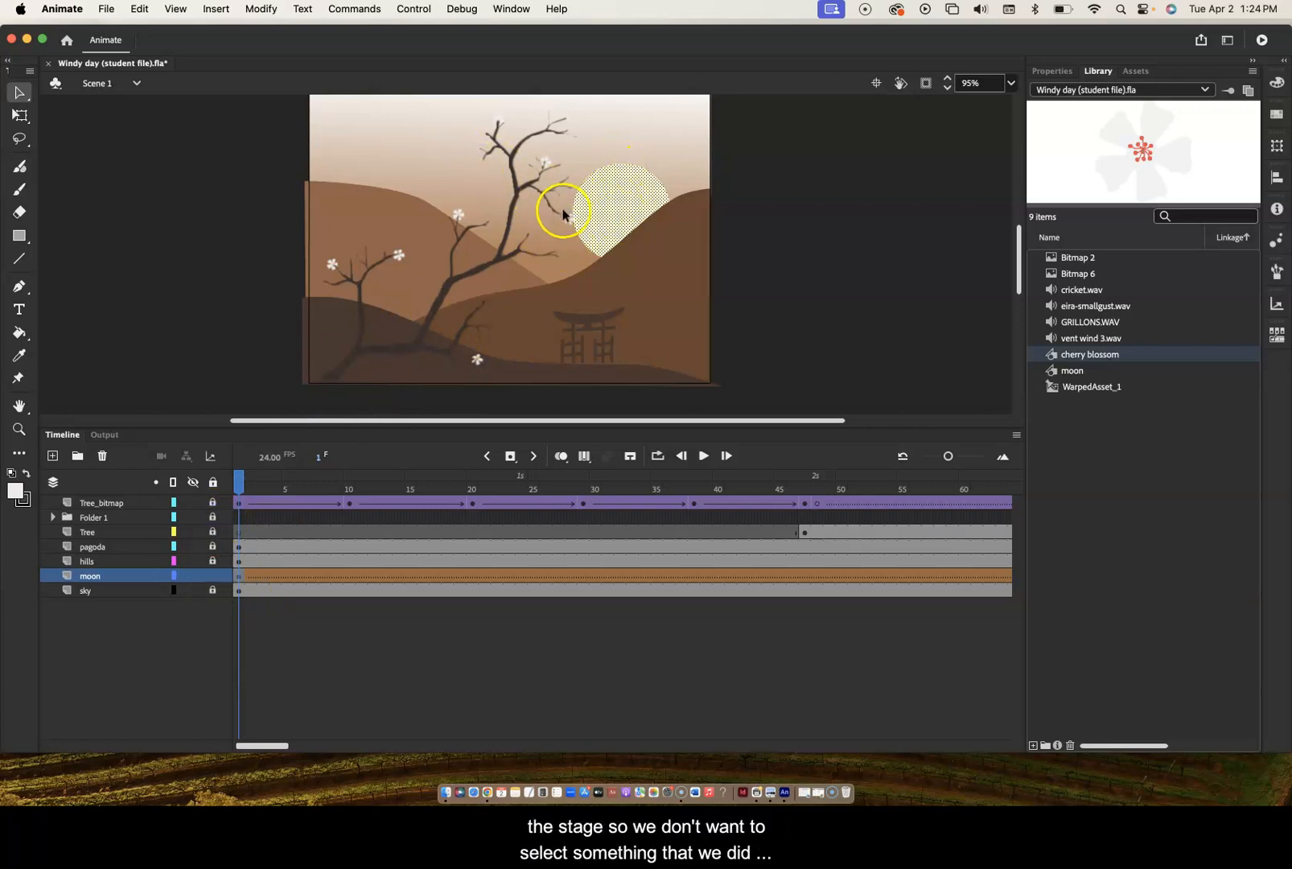
left_click(616, 214)
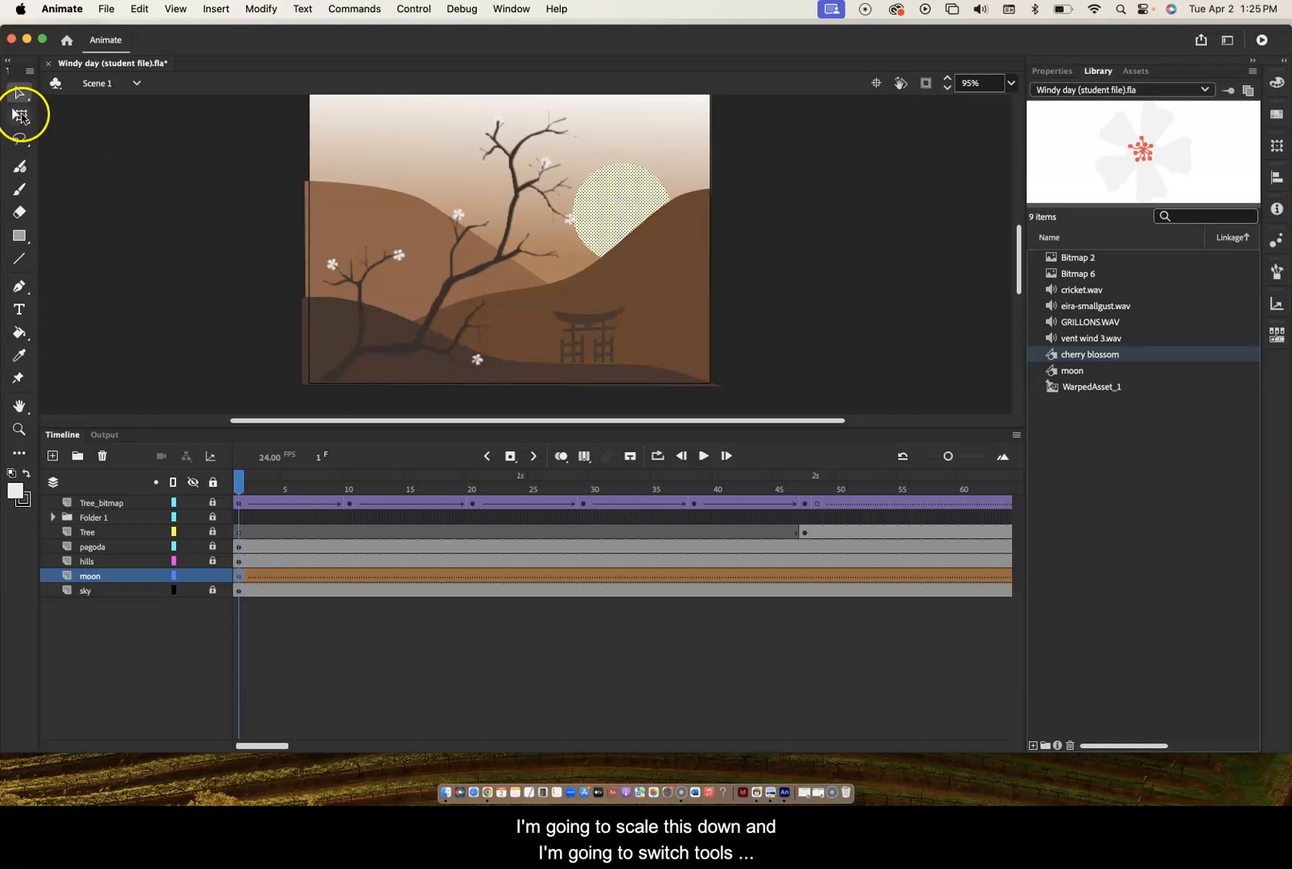
left_click(21, 116)
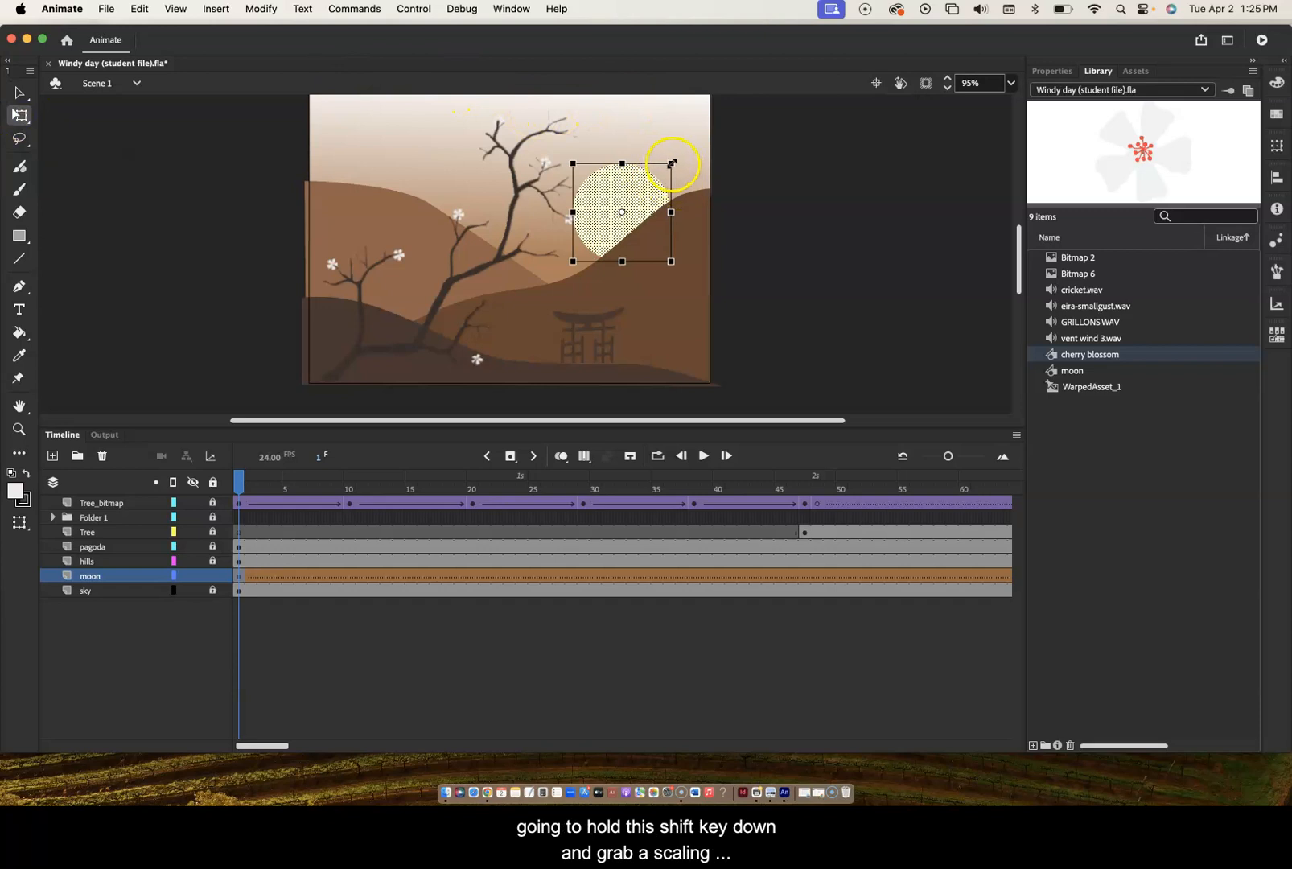
left_click_drag(673, 164, 660, 277)
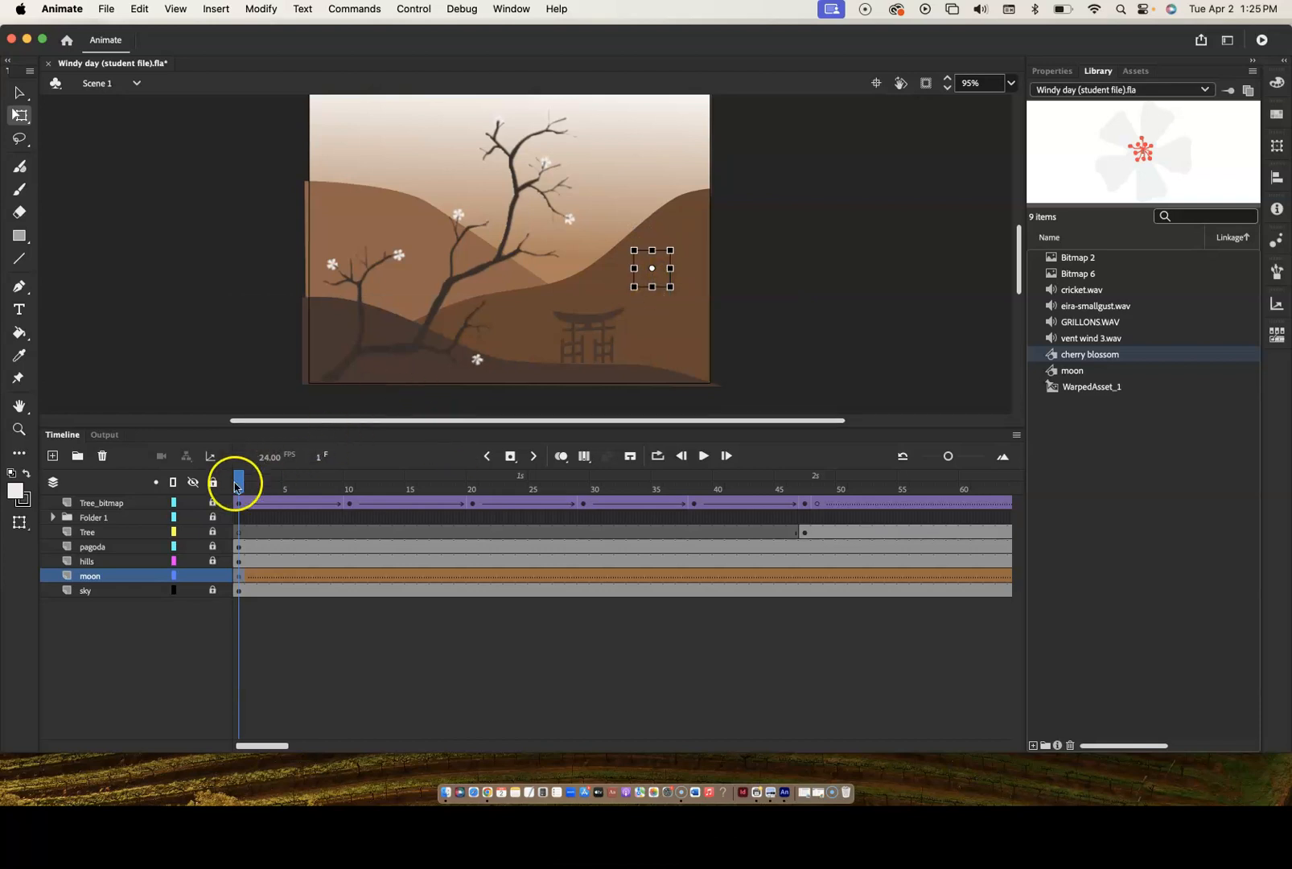
- Insert a keyframe at frame 300 on the moon layer
left_click_drag(240, 486, 675, 529)
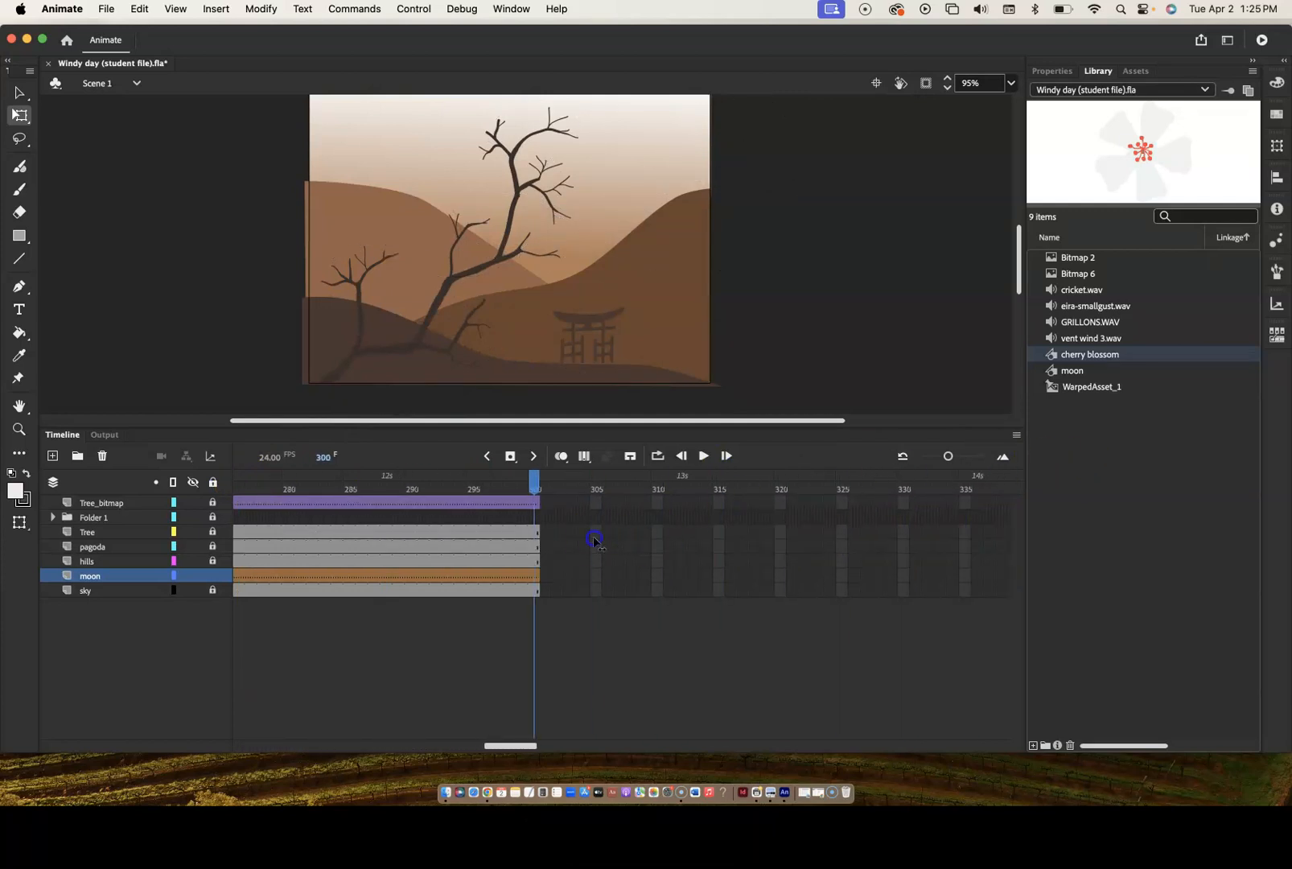
left_click(498, 577)
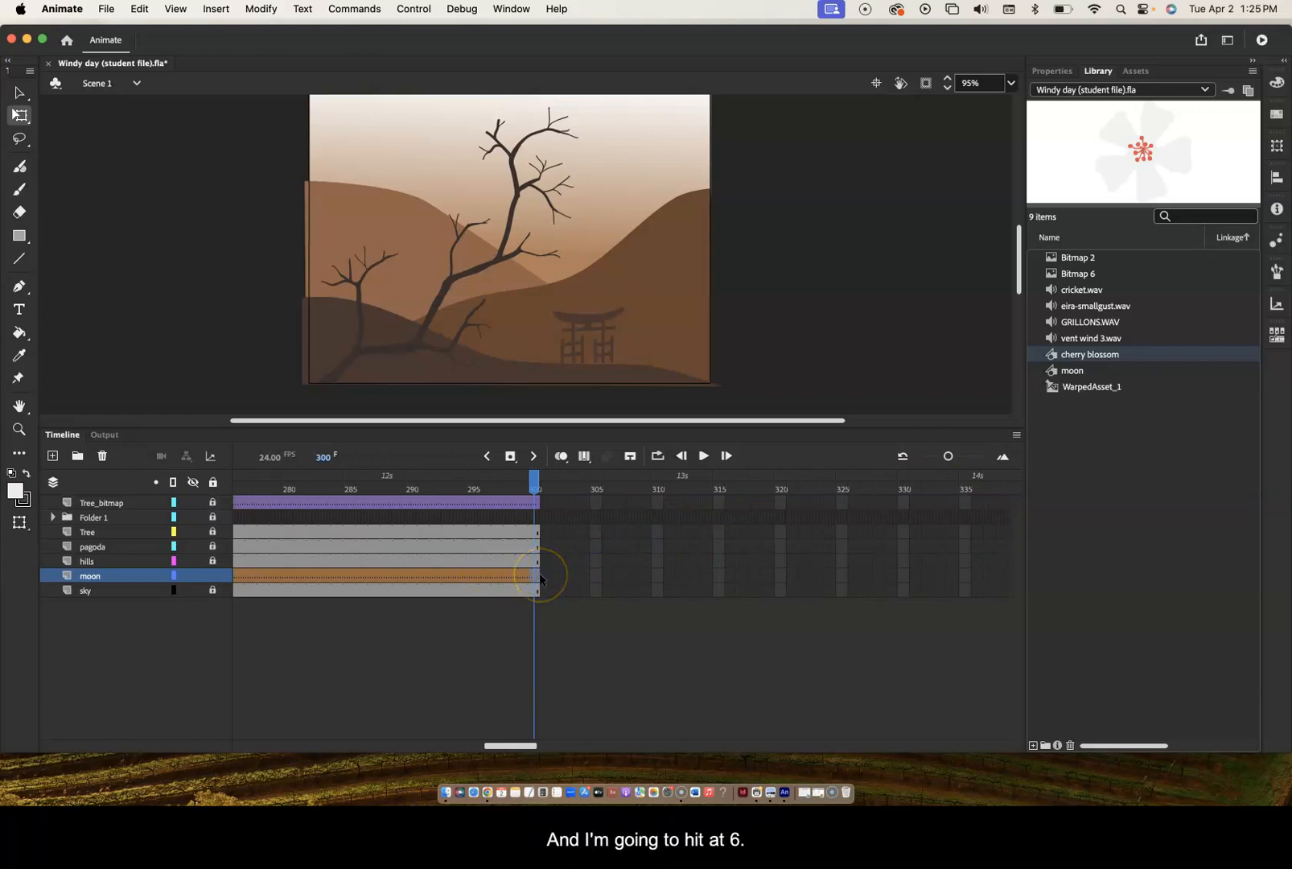
key("F6")
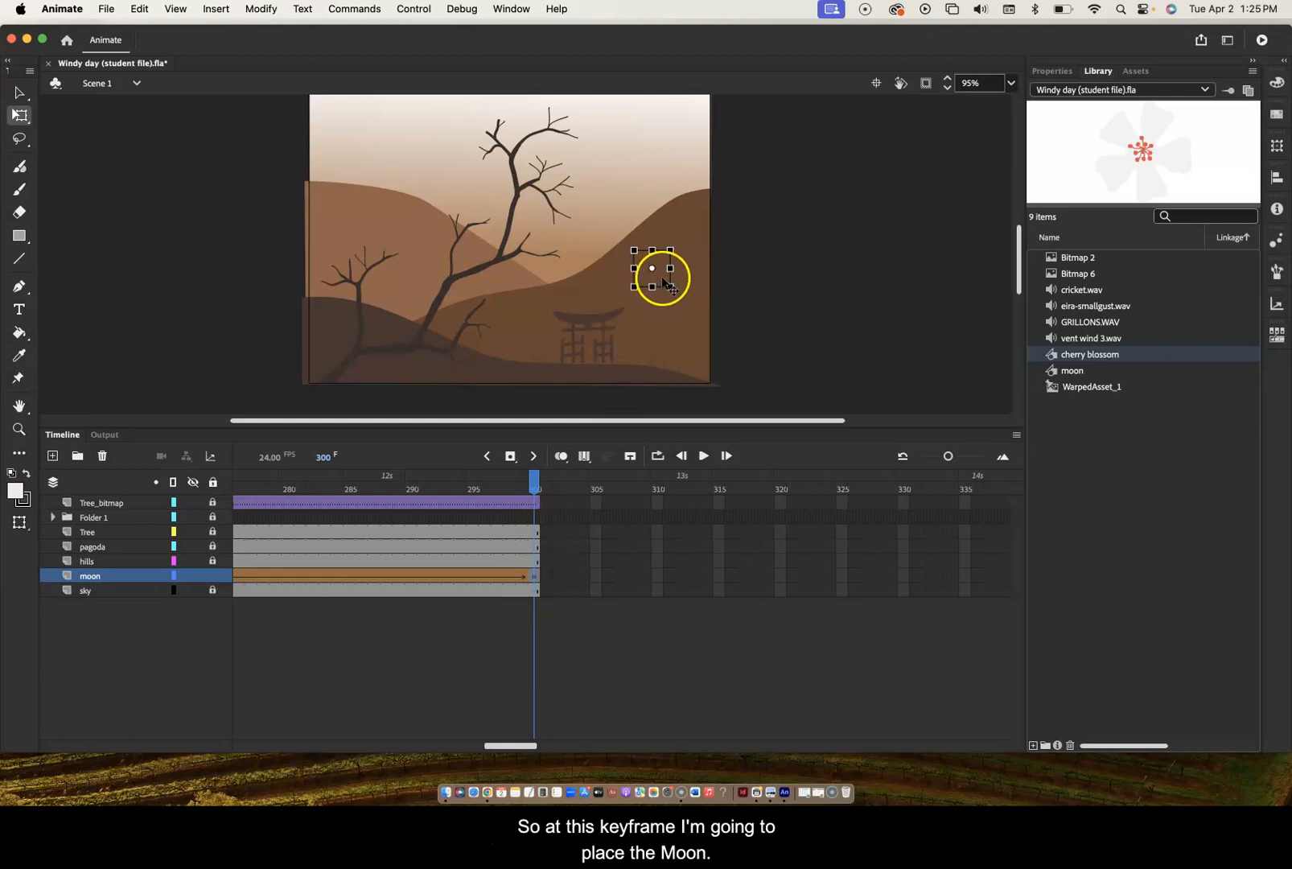
- At frame 300, move the moon up behind the treetop and enlarge it proportionally to about 223 px across
left_click_drag(663, 283, 534, 182)
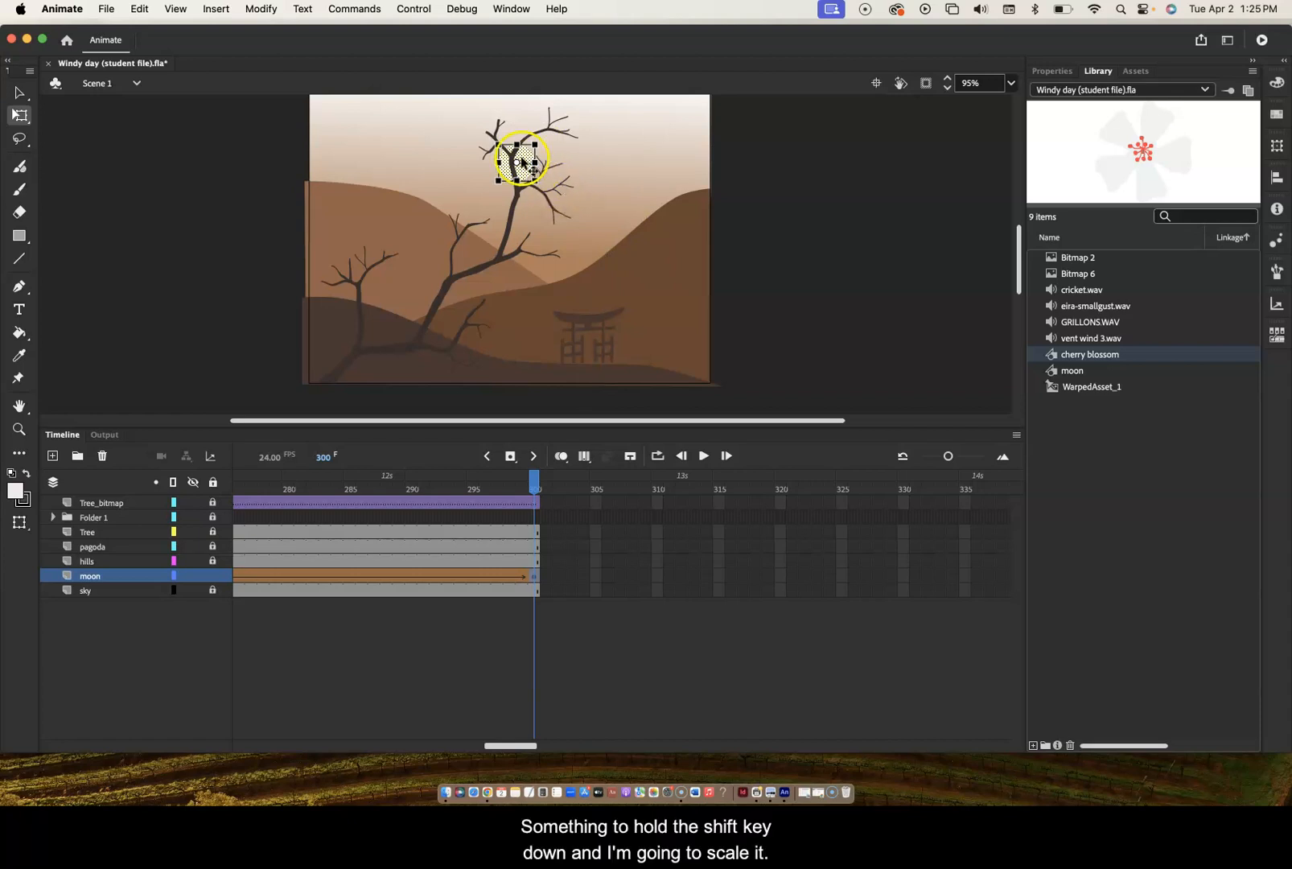
left_click_drag(534, 182, 621, 240)
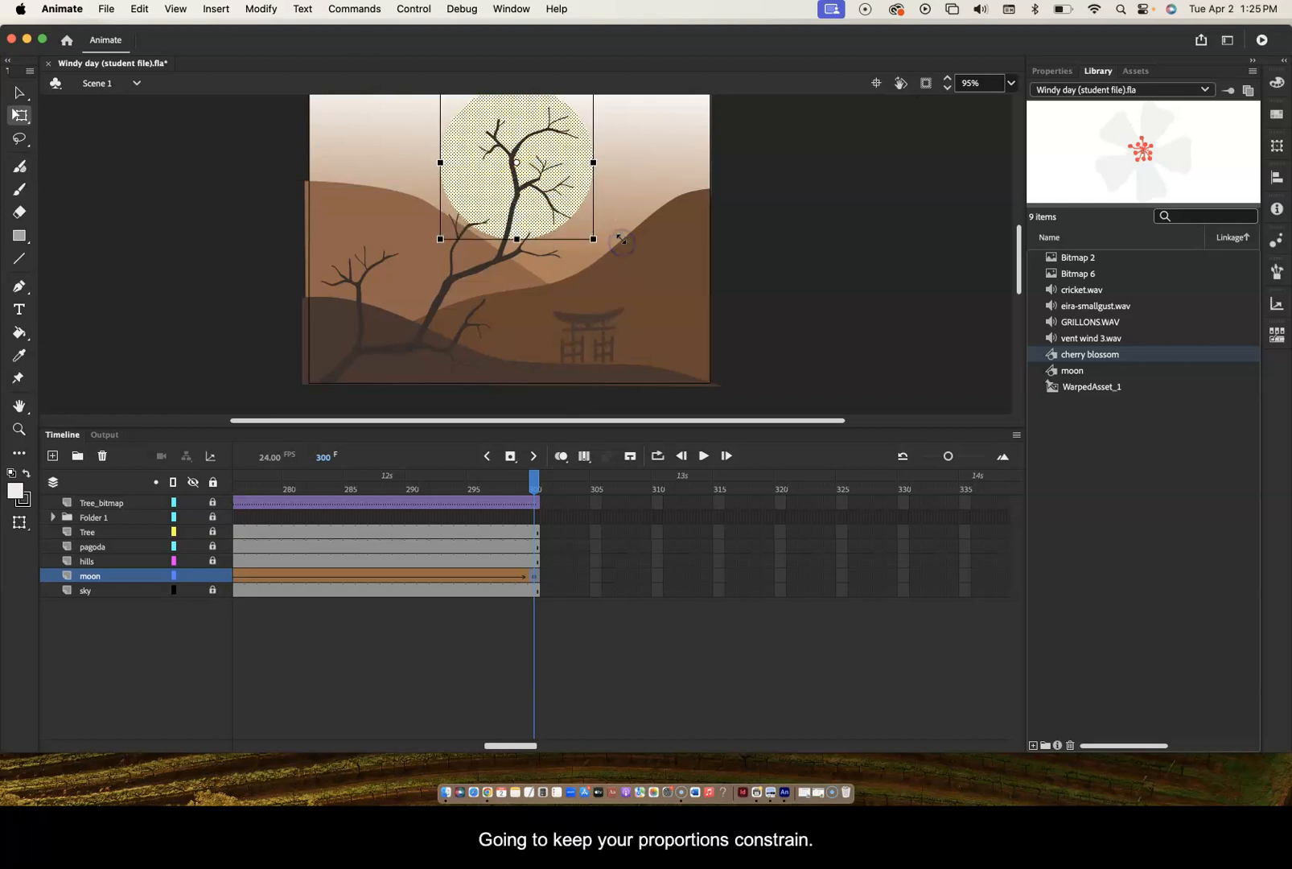
left_click_drag(552, 152, 570, 161)
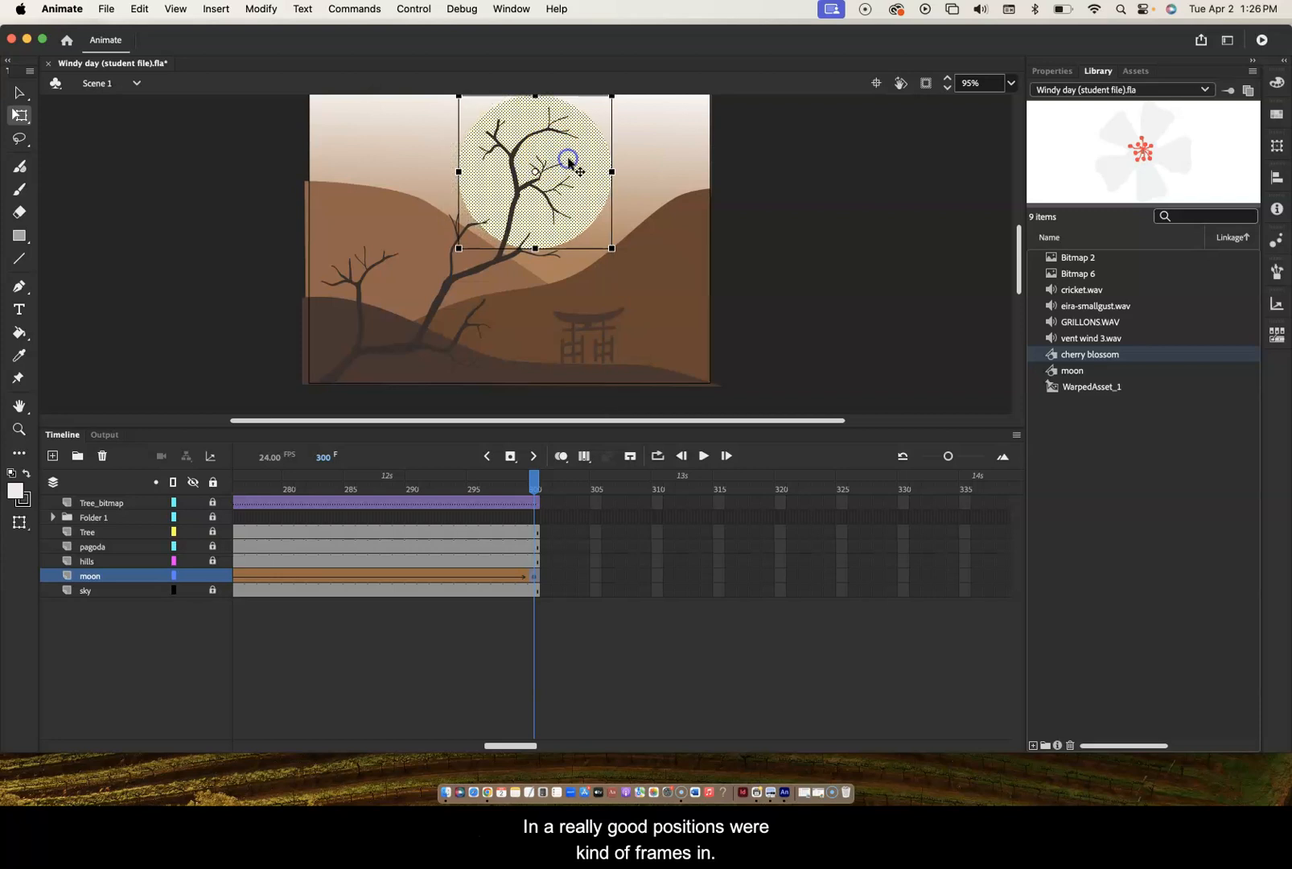
left_click_drag(459, 249, 456, 254)
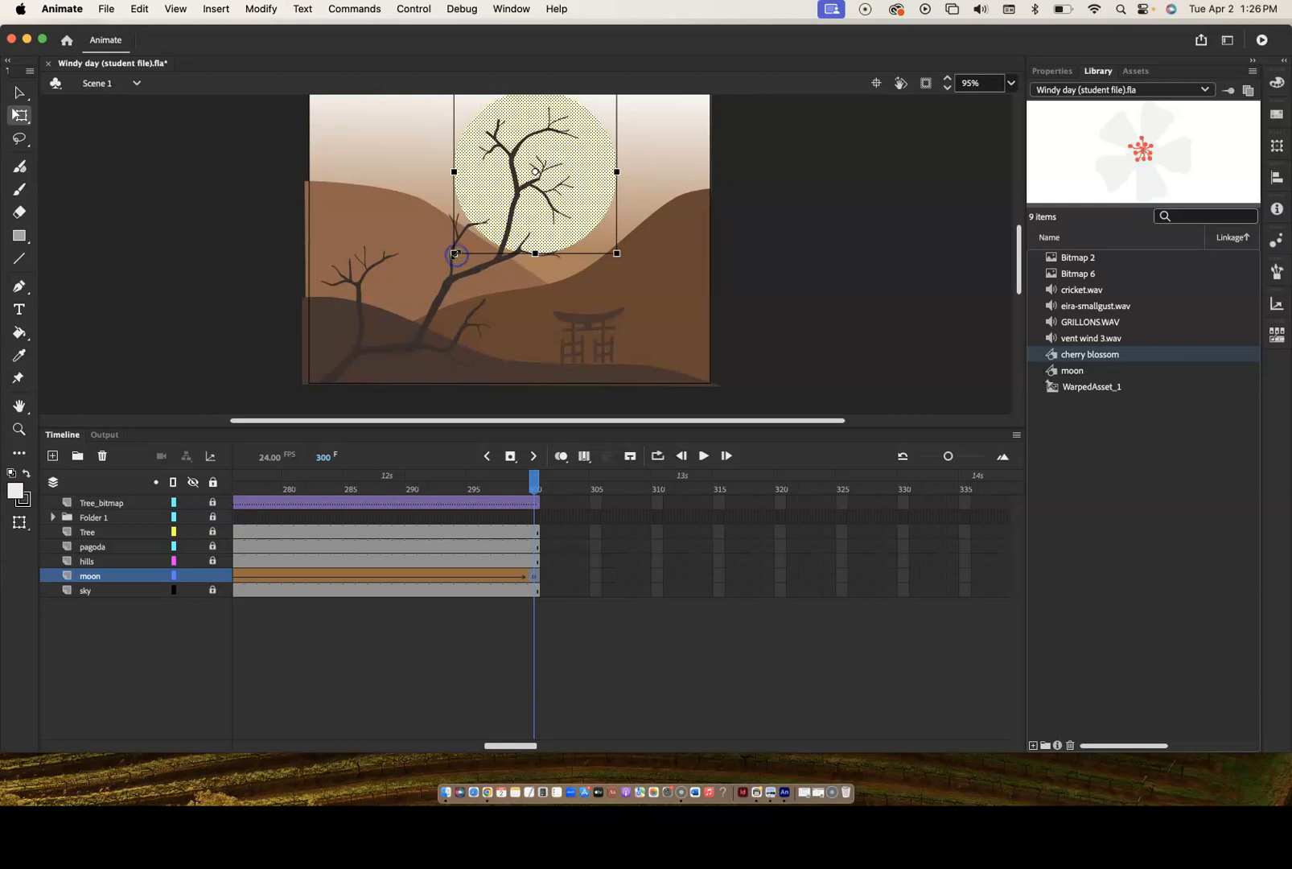
left_click(513, 615)
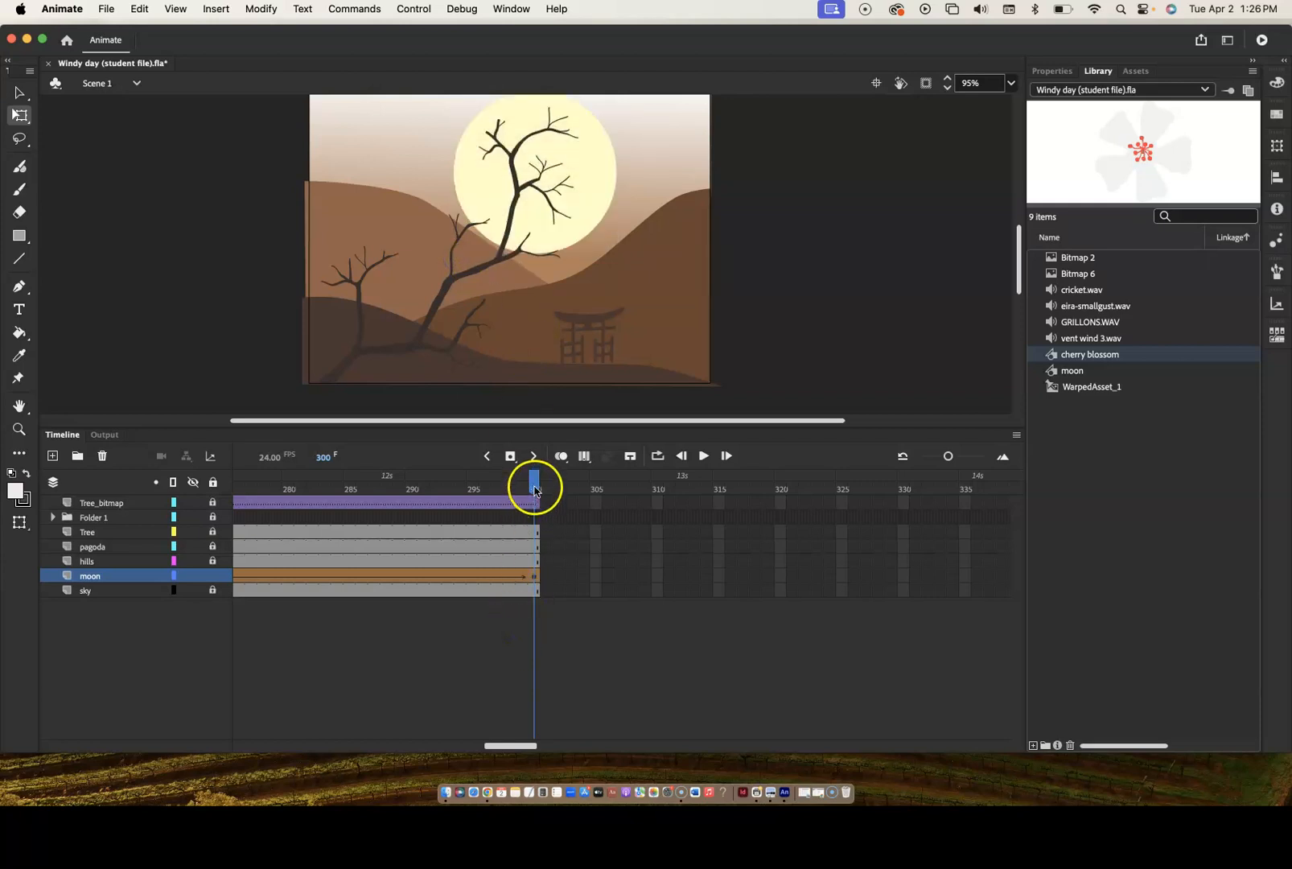
- Play the animation from frame 1 to preview the moon rising and growing
left_click_drag(537, 491, 217, 496)
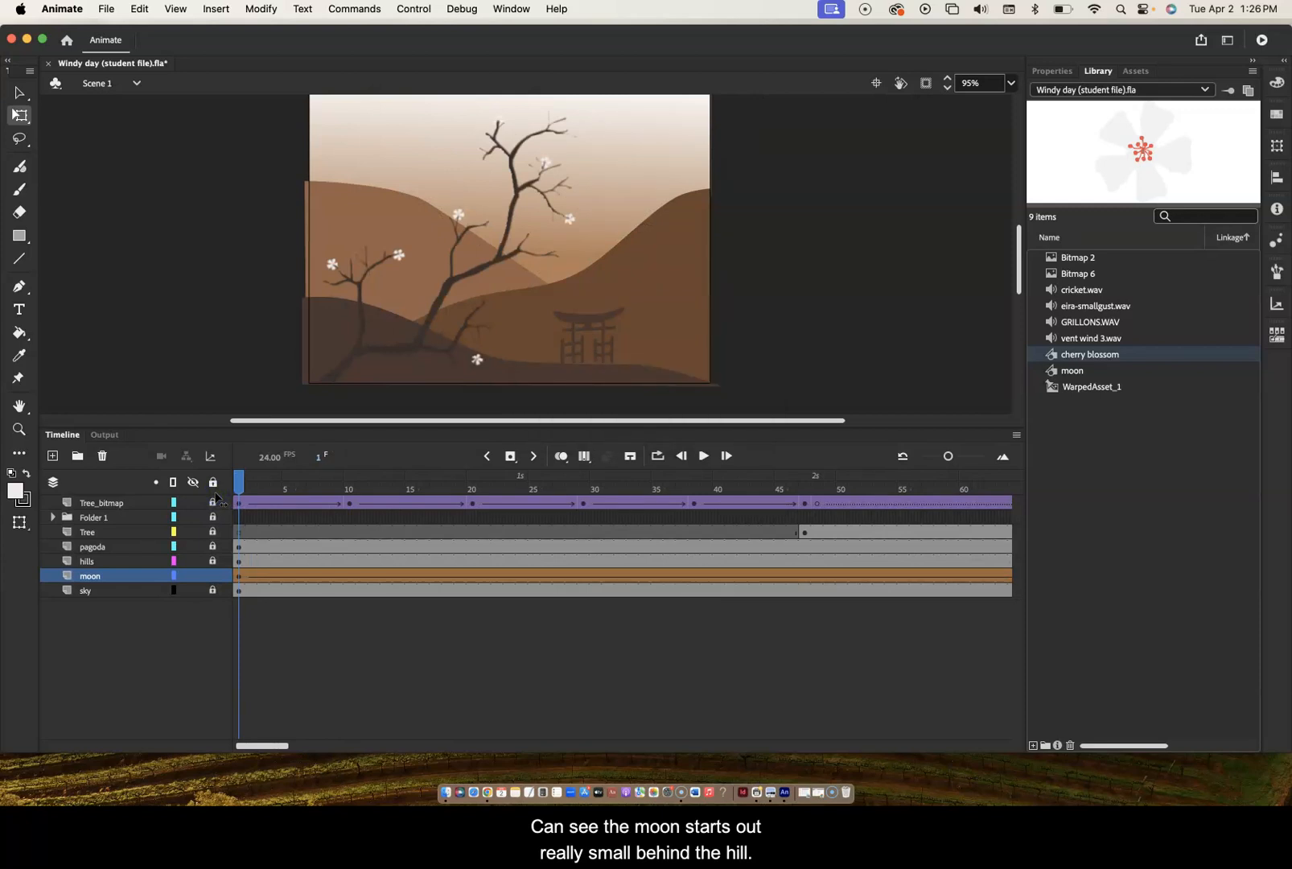
key("Return")
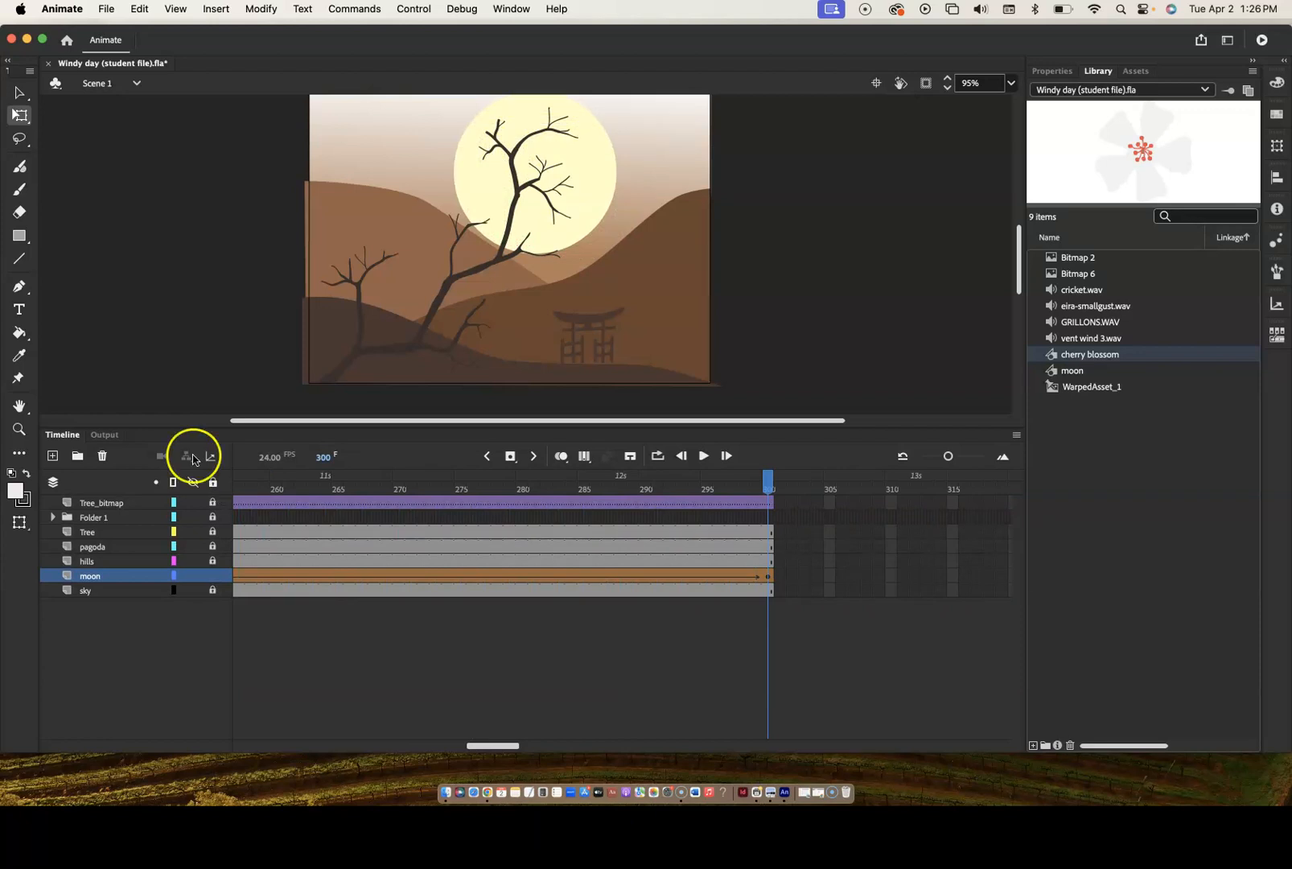
- Change the moon's solid fill at frame 300 to pale peach FFDCCC
left_click(592, 168)
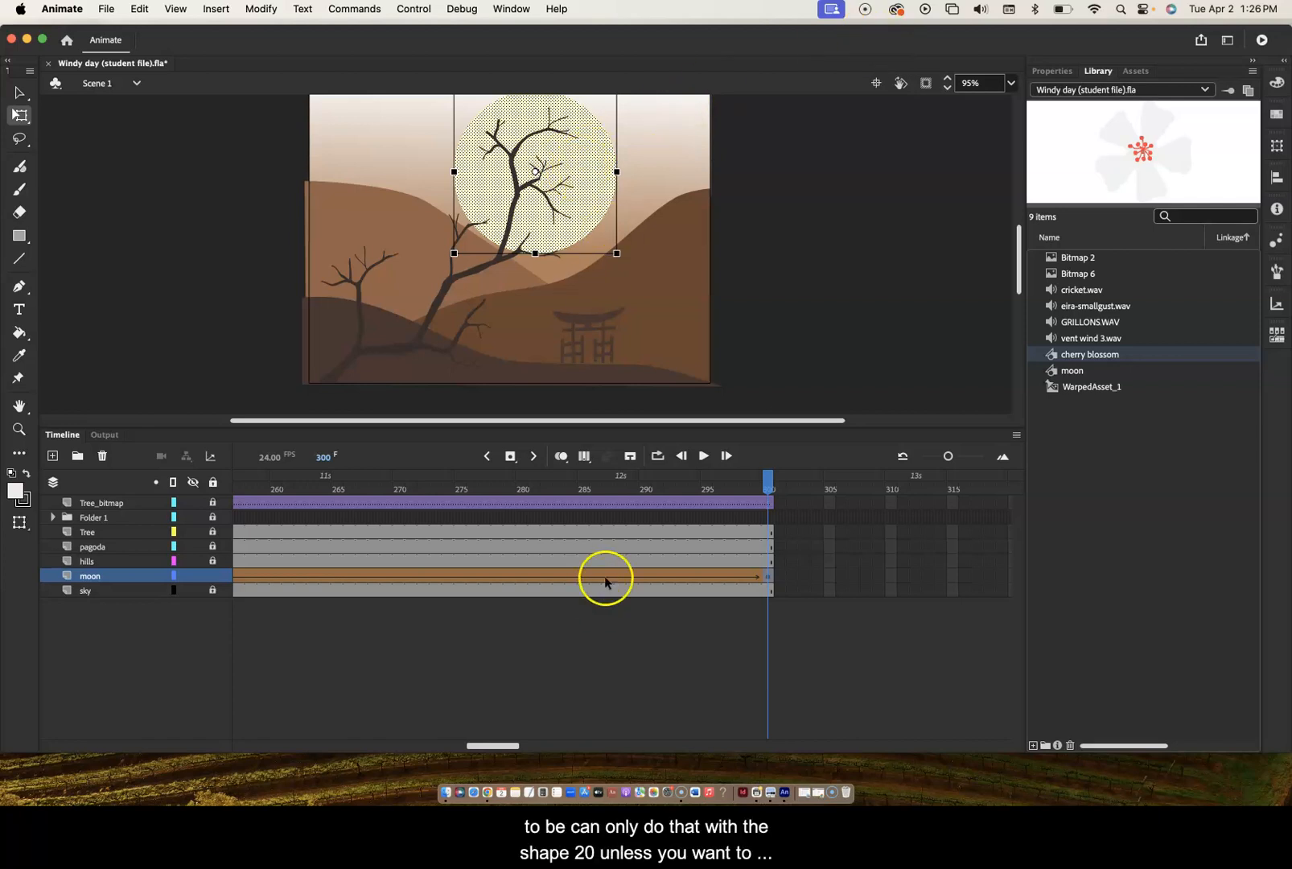
left_click(1052, 71)
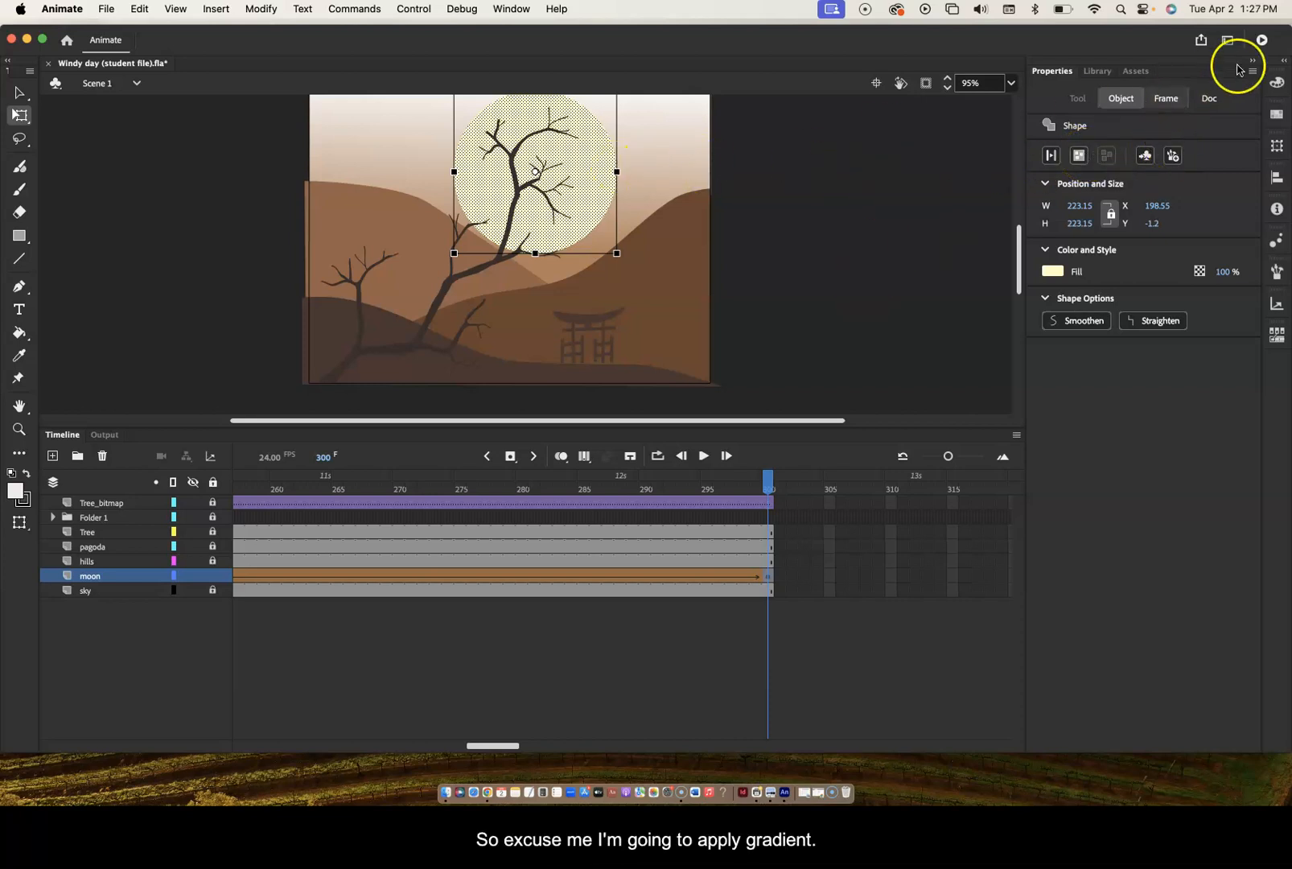
left_click(1279, 84)
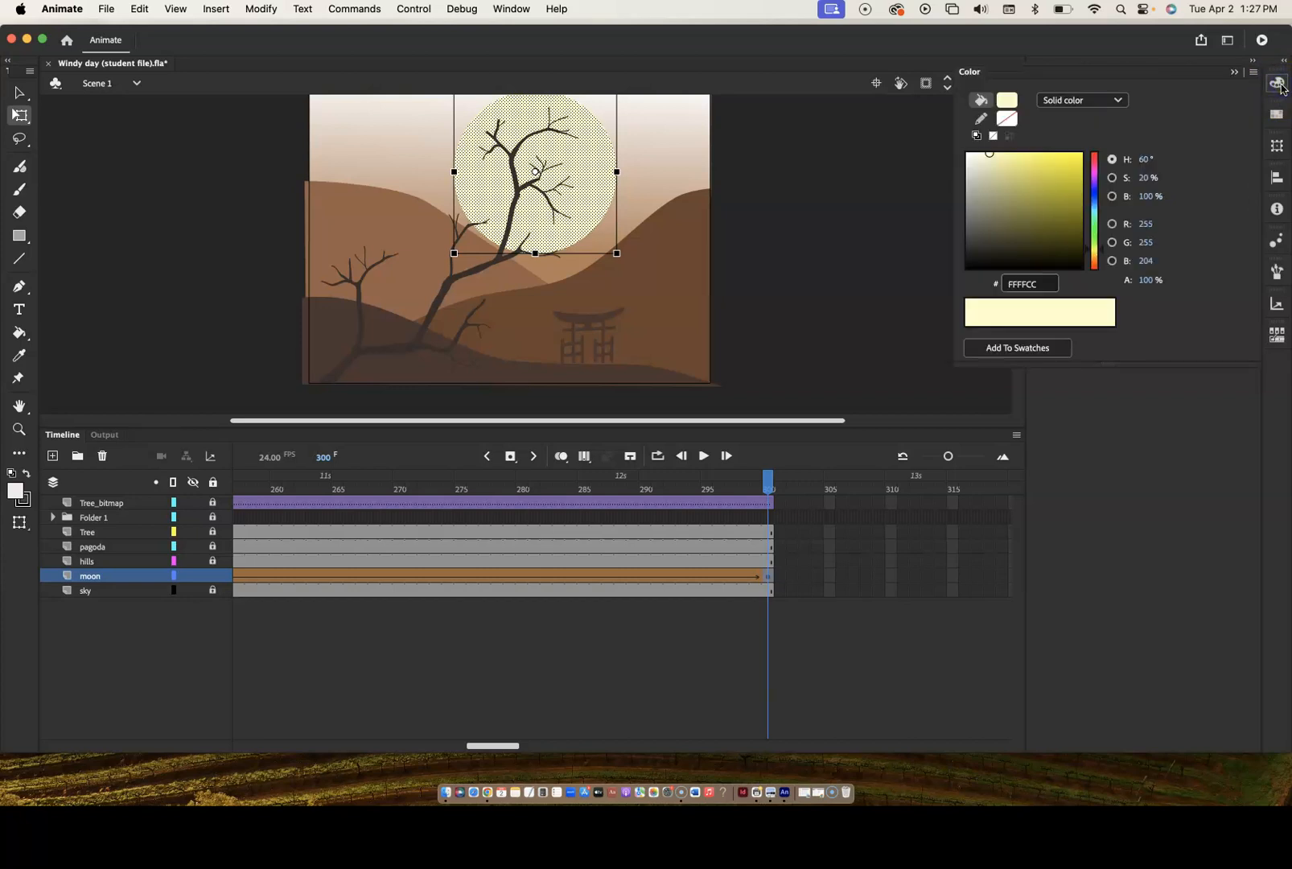
left_click(650, 215)
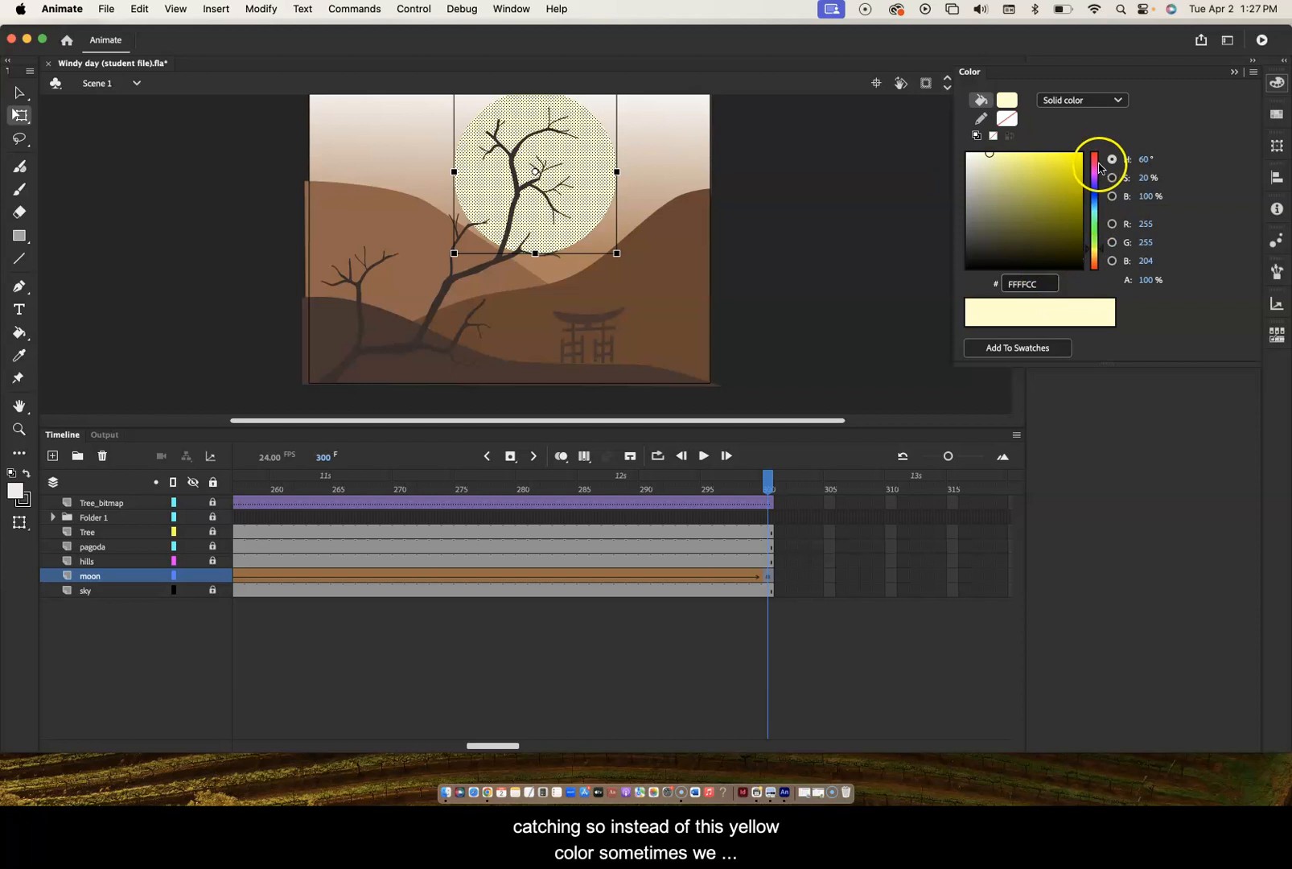
left_click(1097, 258)
left_click(1098, 264)
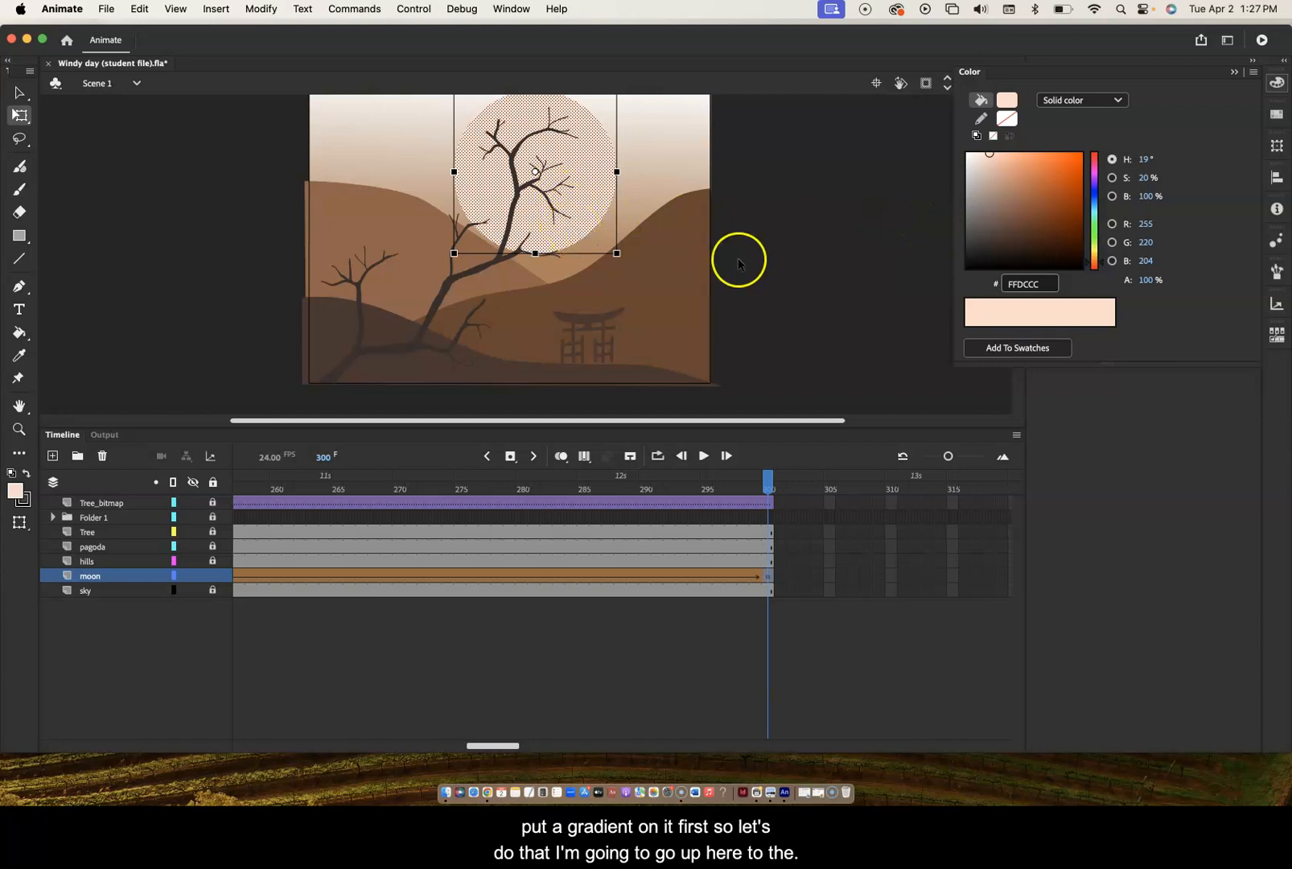
- Give the moon at frame 300 a radial gradient fill and swap its stops so white is central and black outermost
left_click(1118, 101)
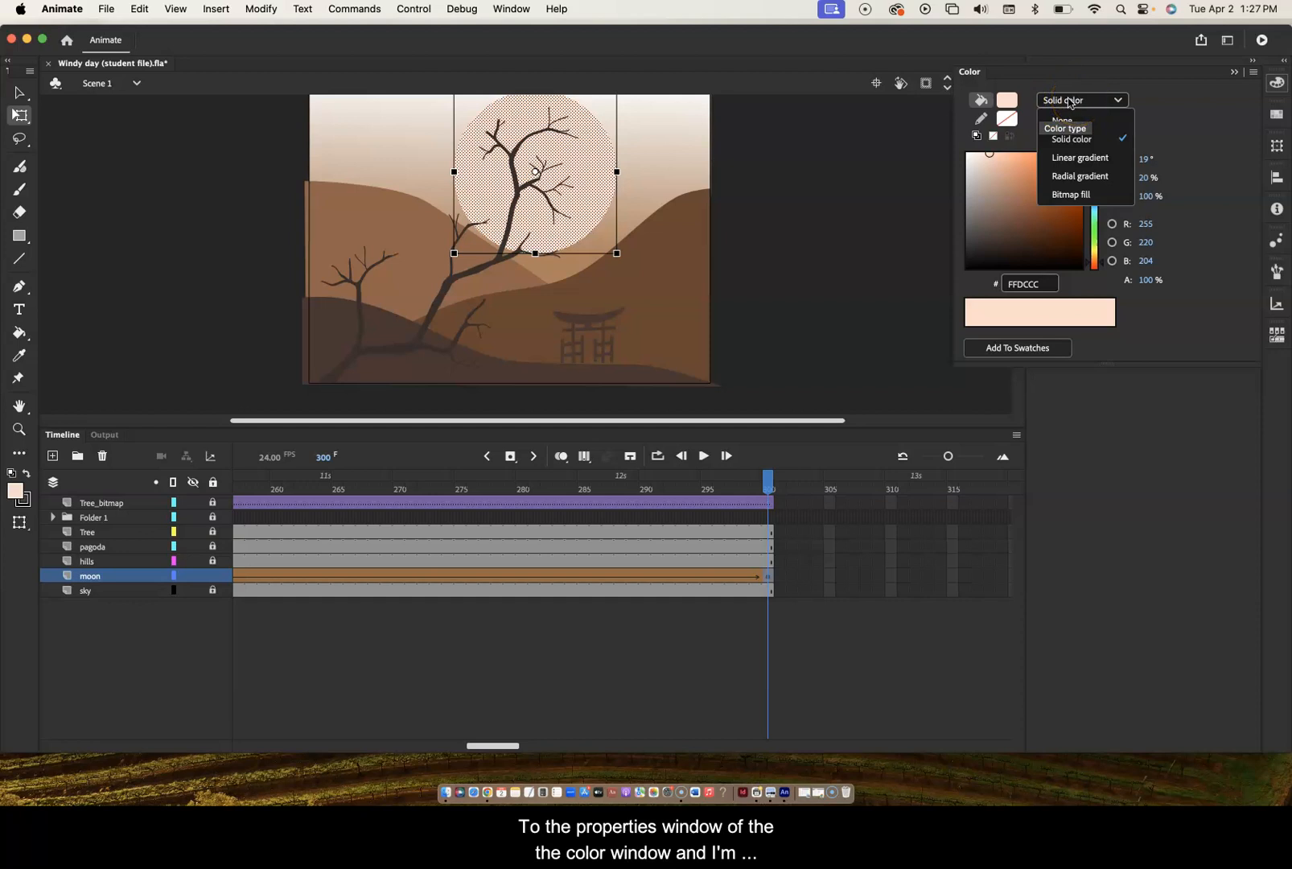
left_click(1076, 177)
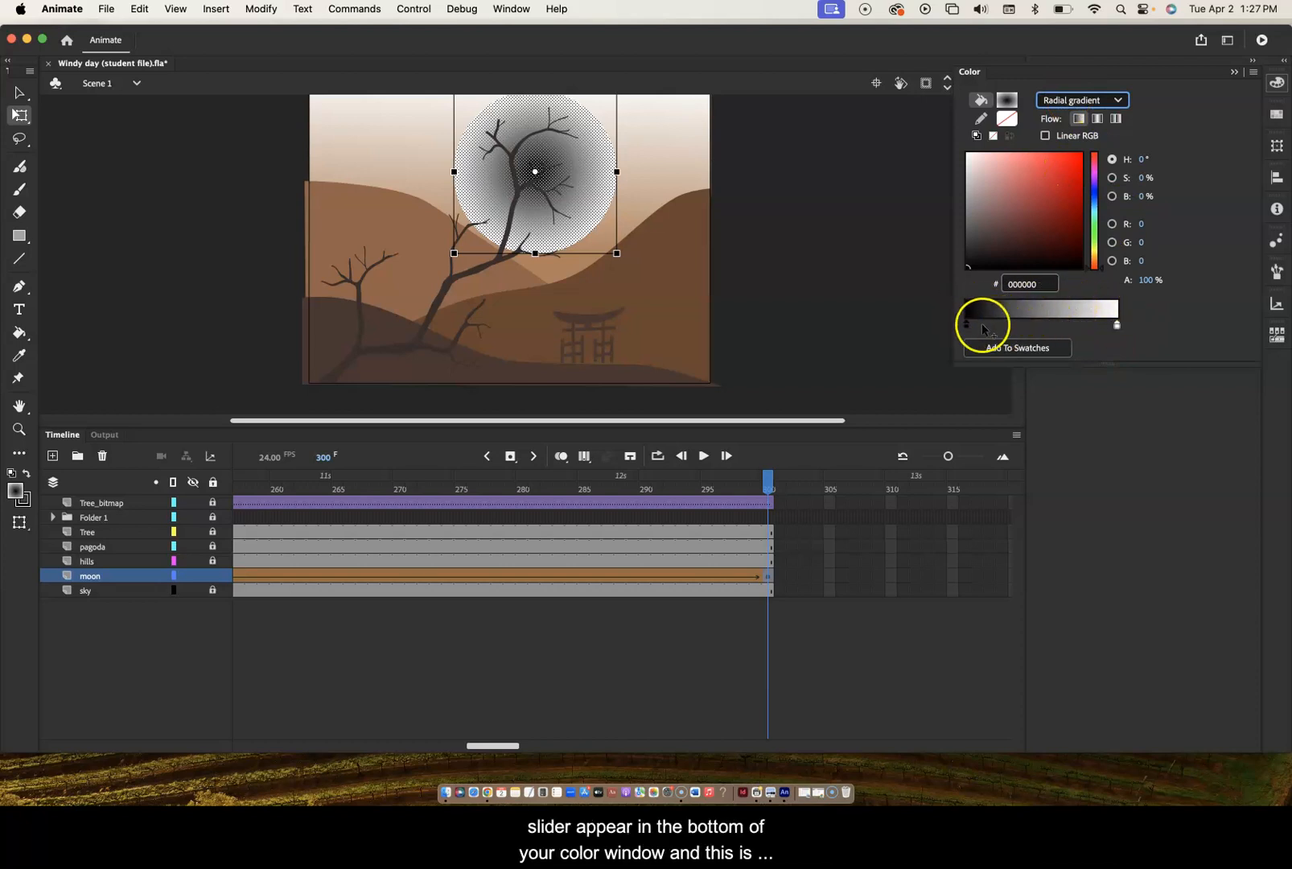
left_click_drag(966, 328, 1035, 326)
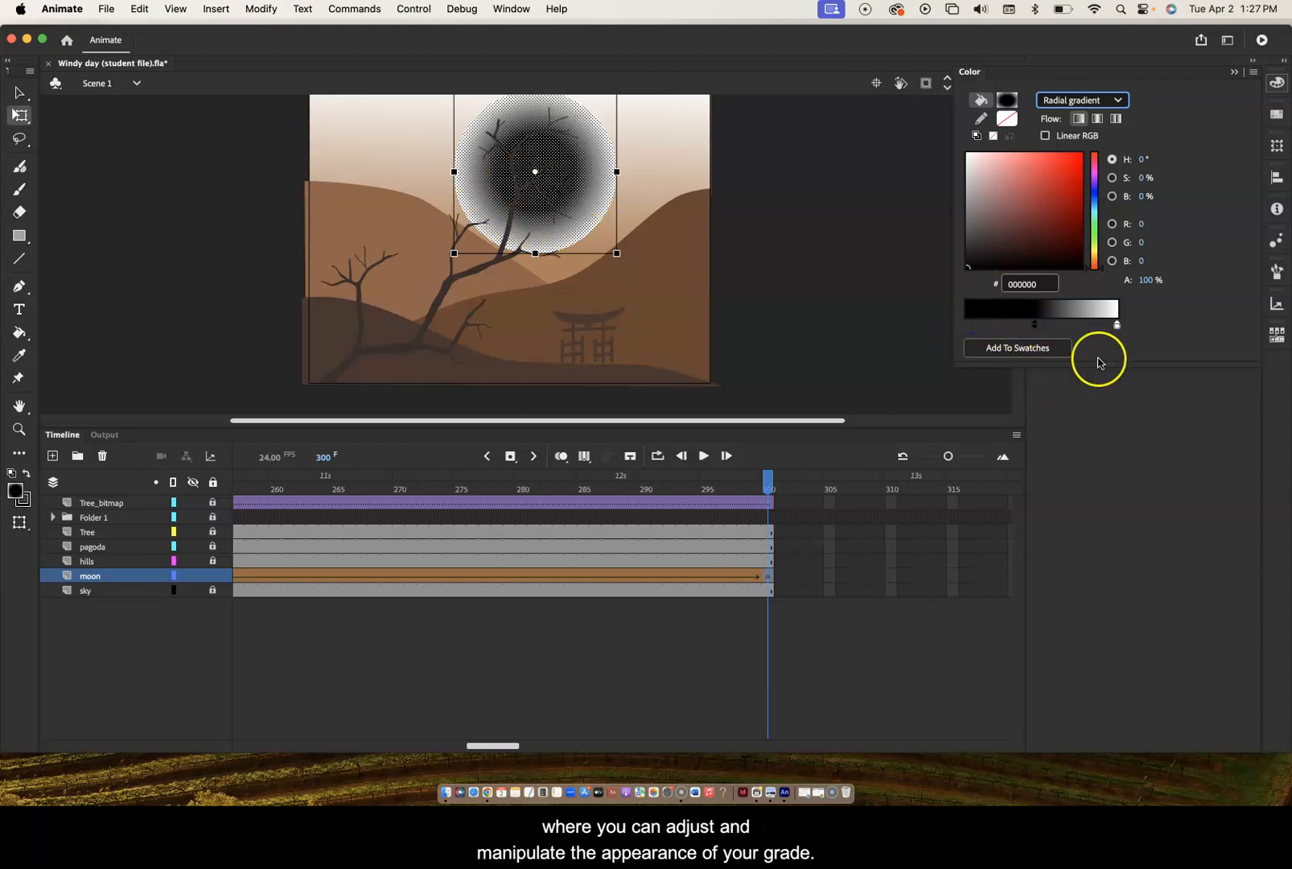
left_click_drag(1118, 326, 1074, 327)
left_click_drag(993, 333, 1122, 327)
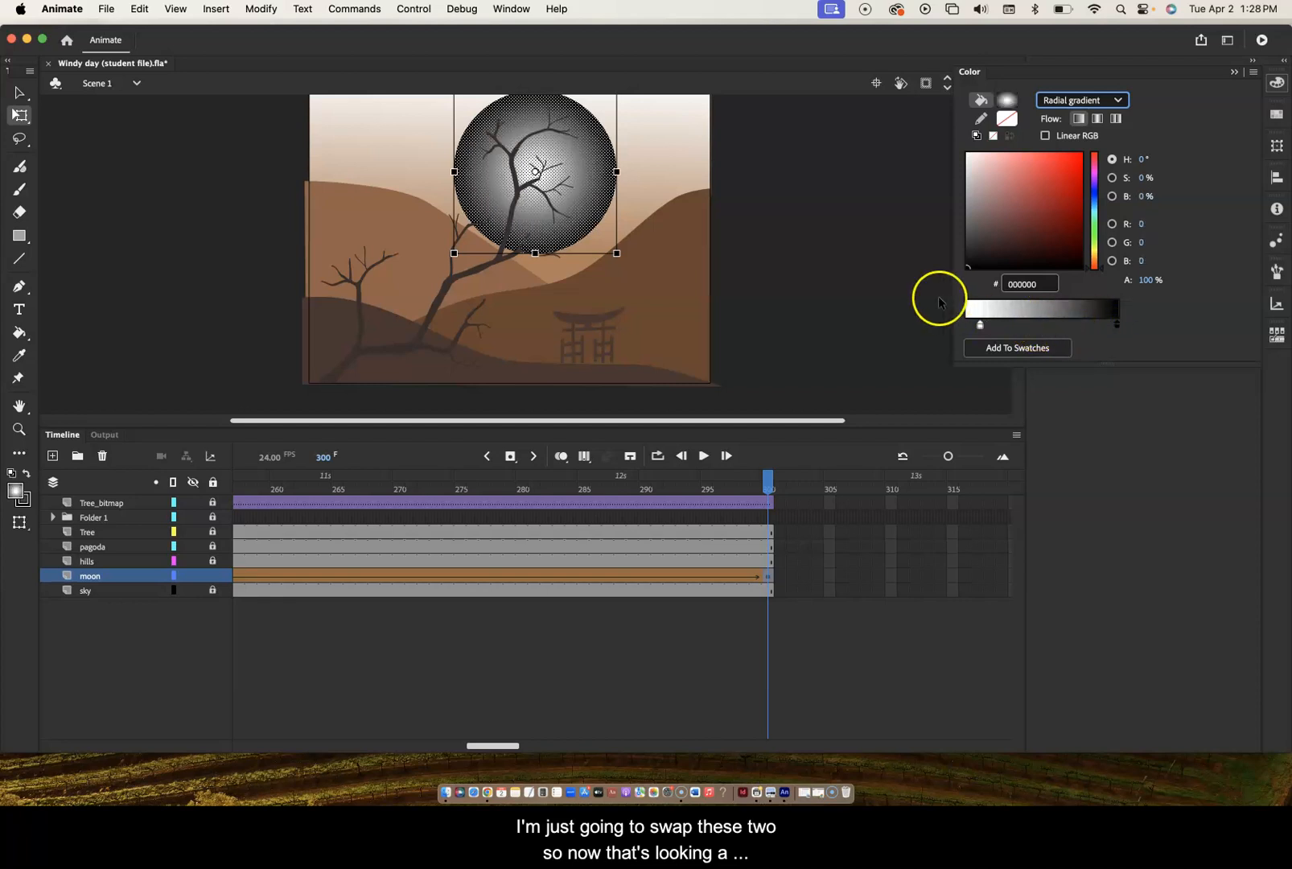
left_click(838, 257)
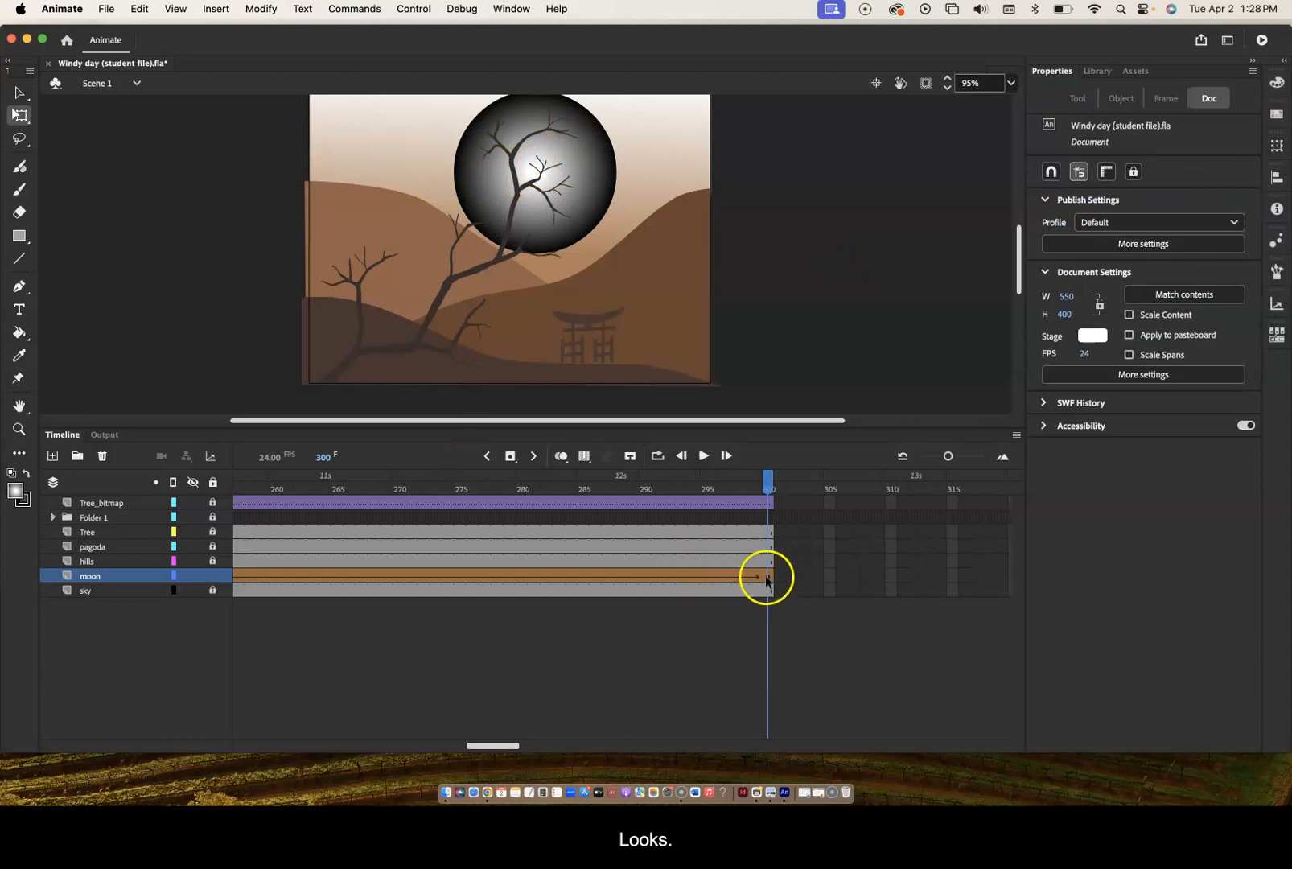
- Reselect the moon at frame 300 and move its gradient's white stop to the very start of the ramp
left_click_drag(734, 486, 771, 572)
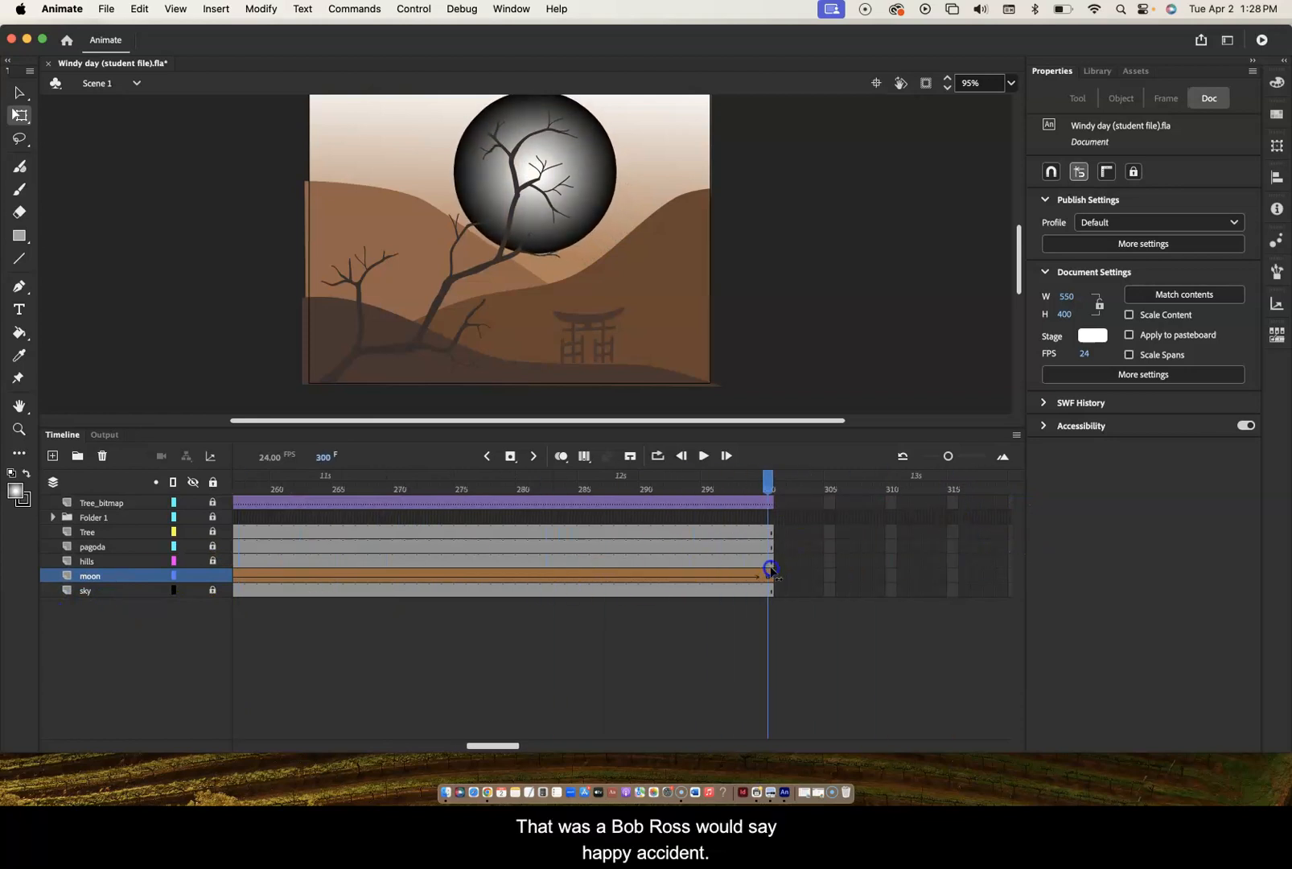
left_click(774, 576)
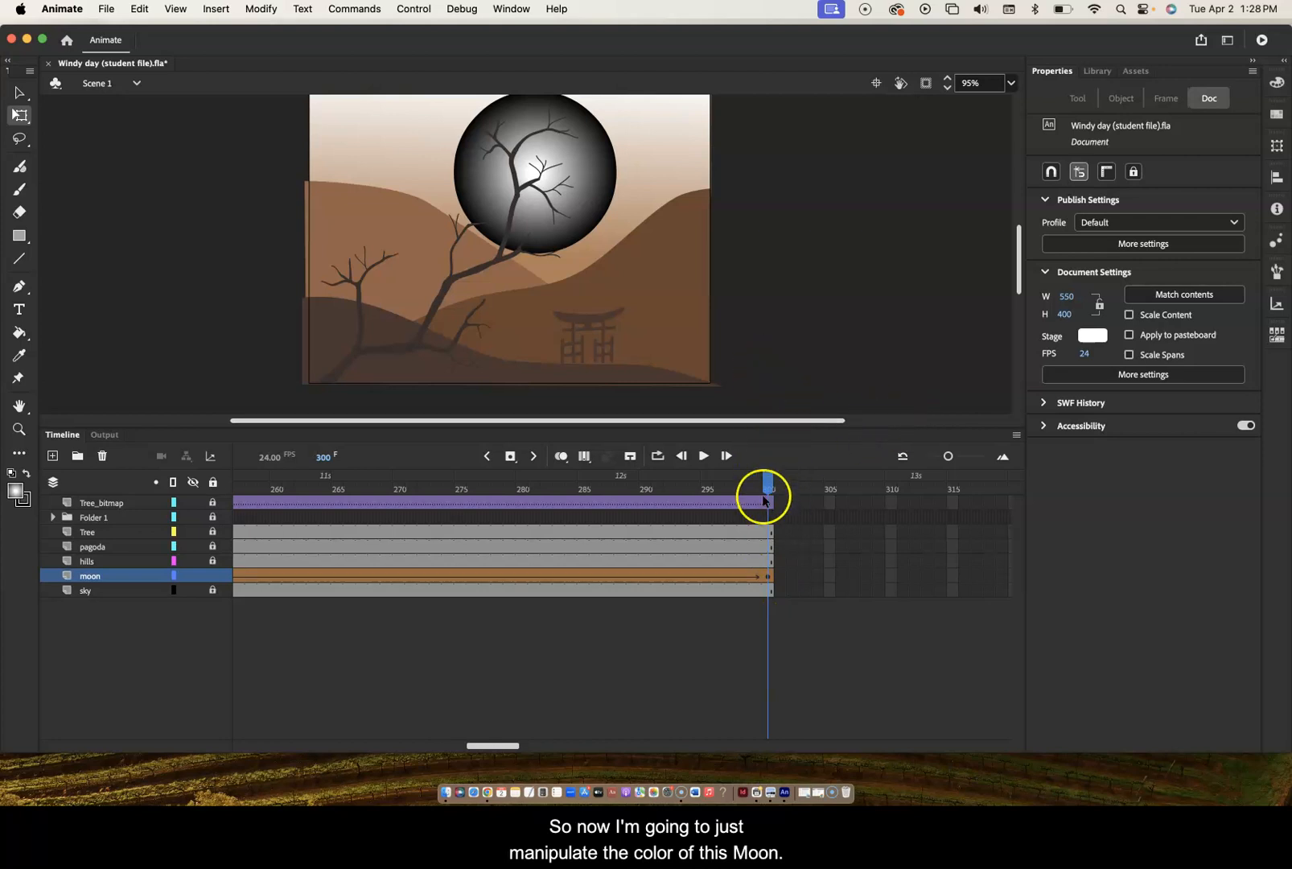
left_click(768, 576)
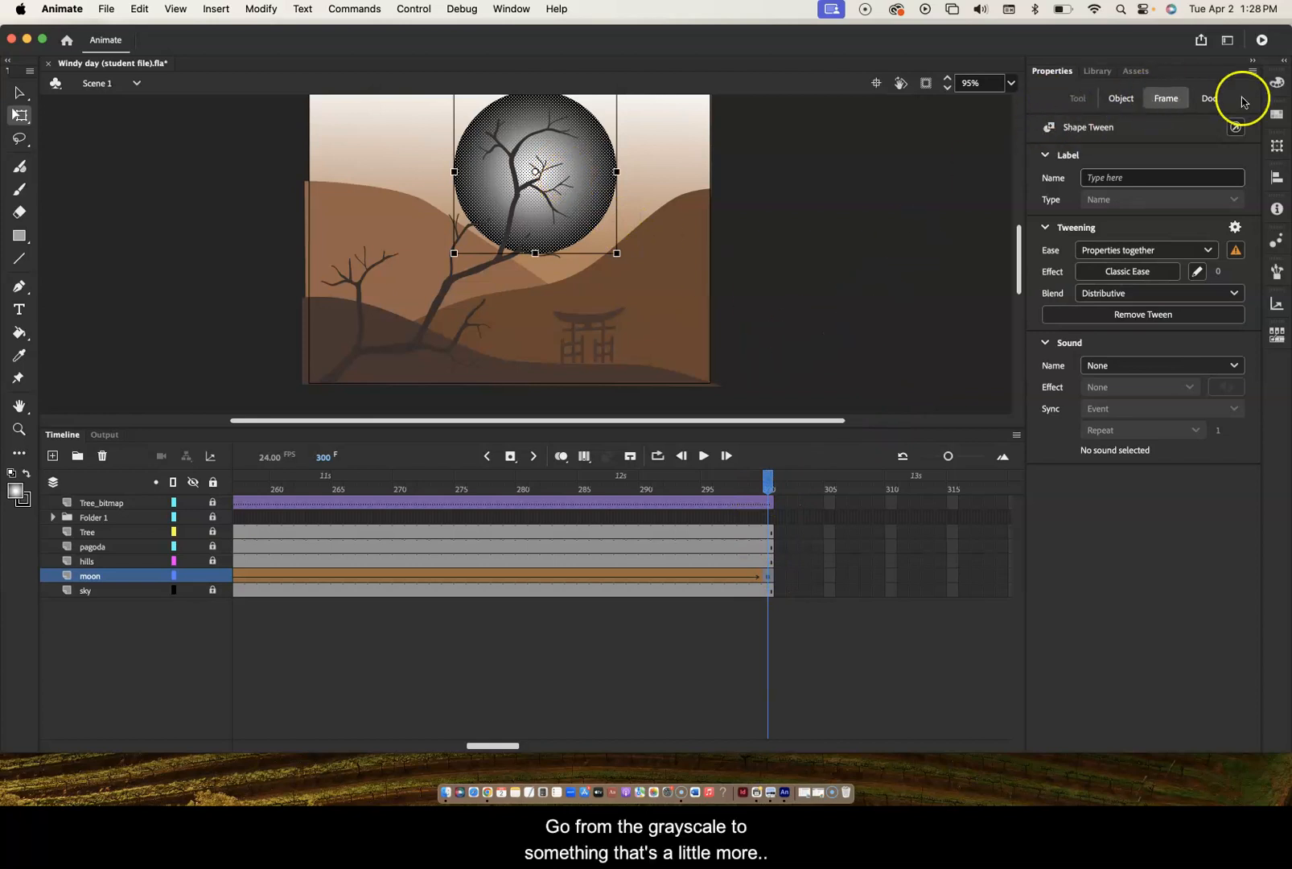
left_click(1278, 84)
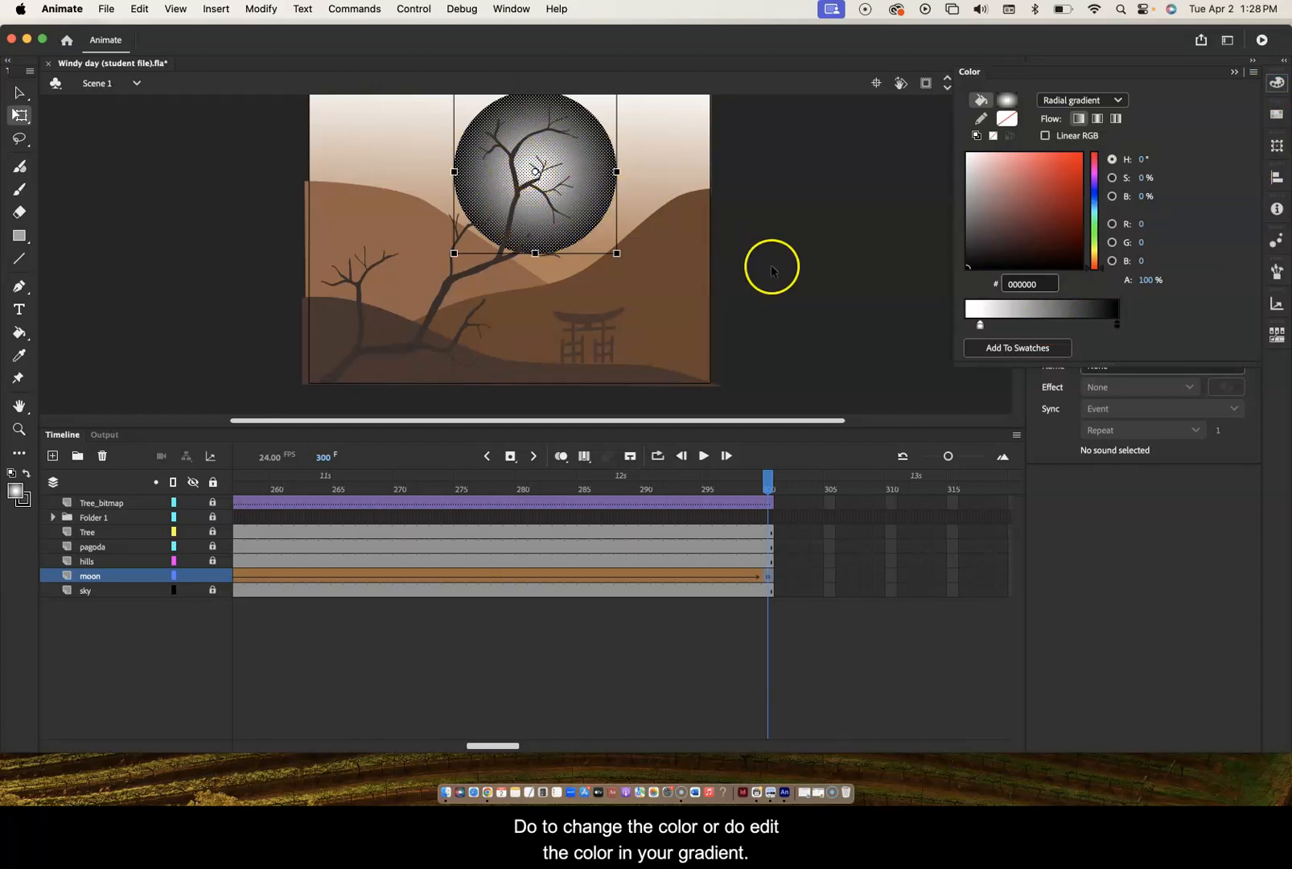
left_click_drag(980, 325, 944, 330)
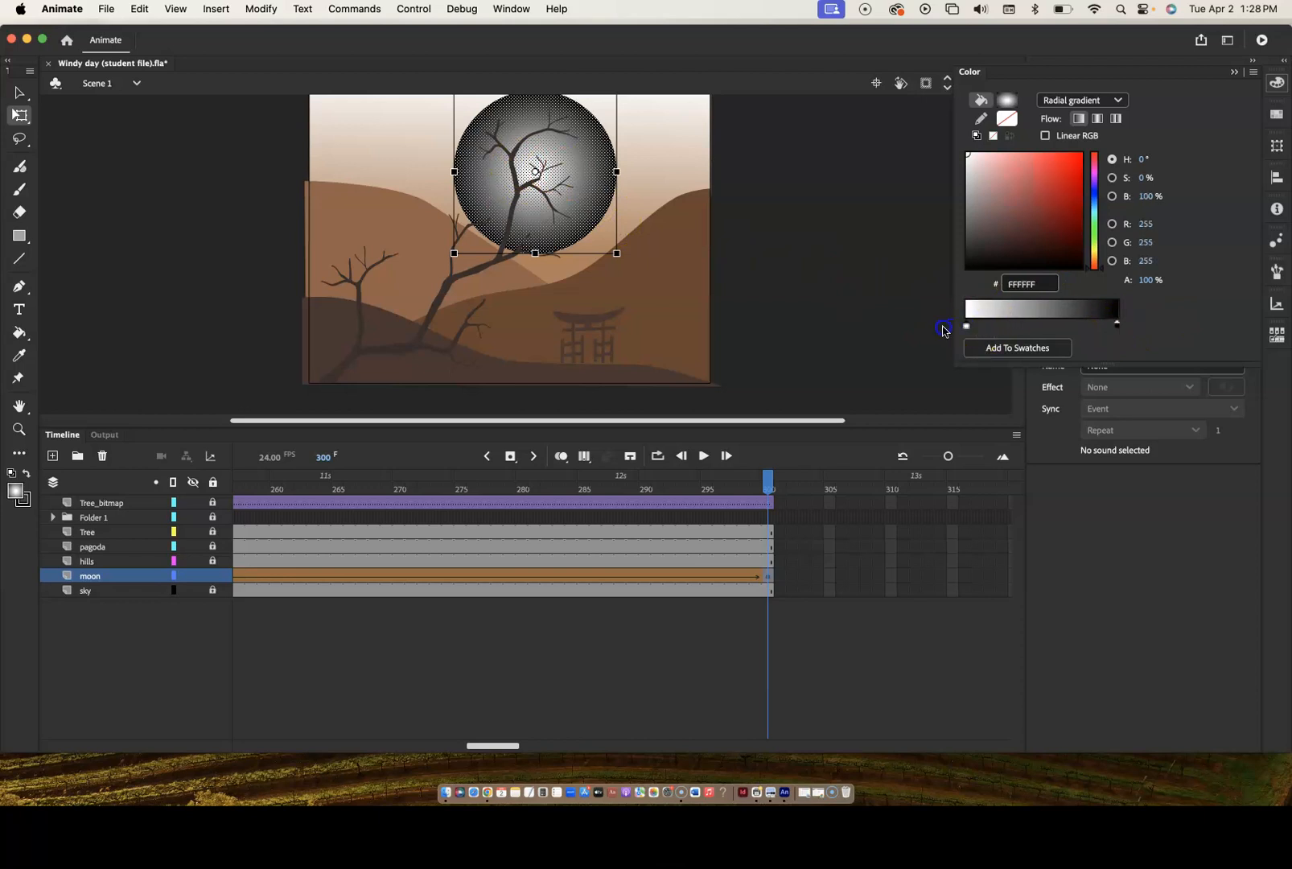
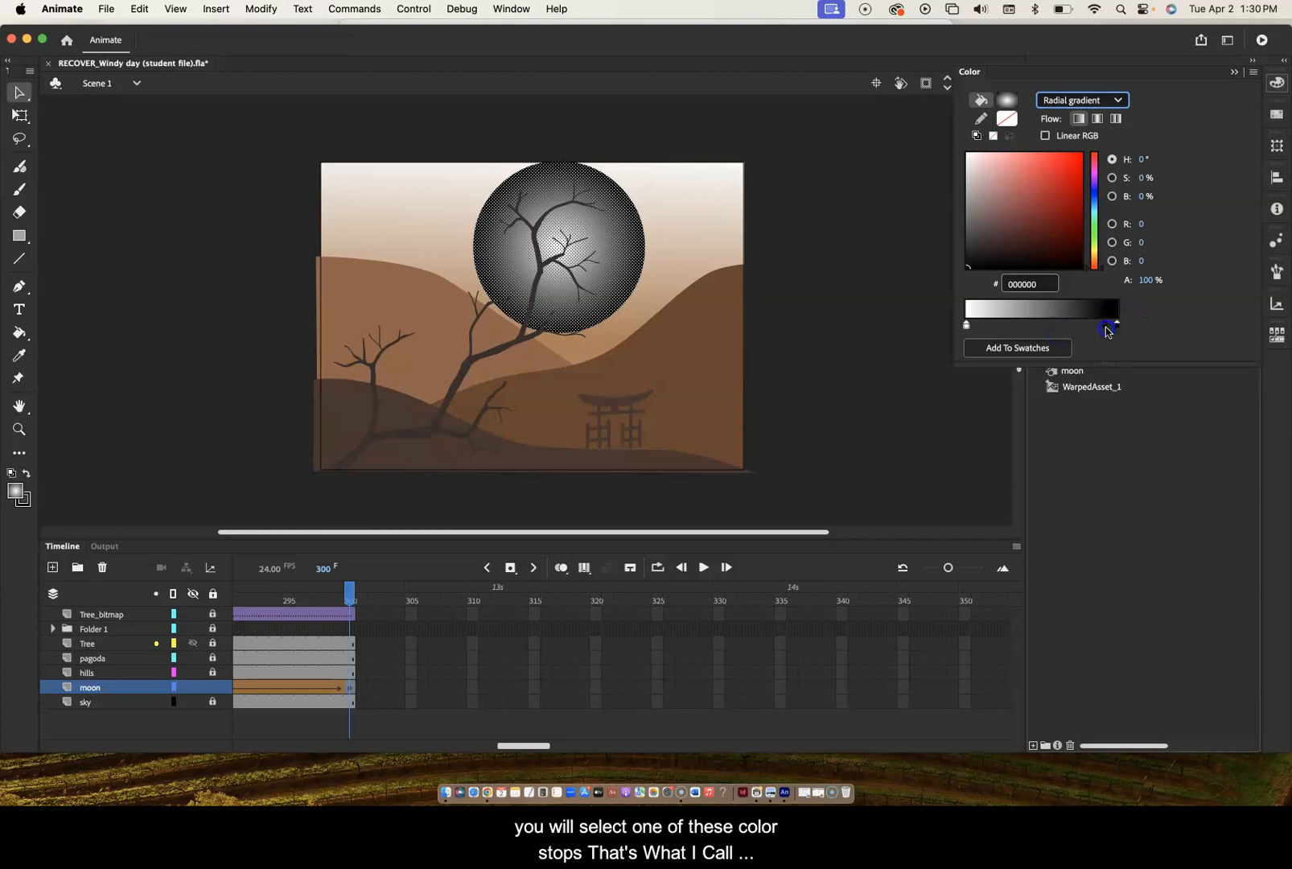
- Try the gradient's black stop closer to the white one, return it to the outer end, and select the white stop
left_click(1117, 325)
left_click_drag(1120, 326, 1064, 328)
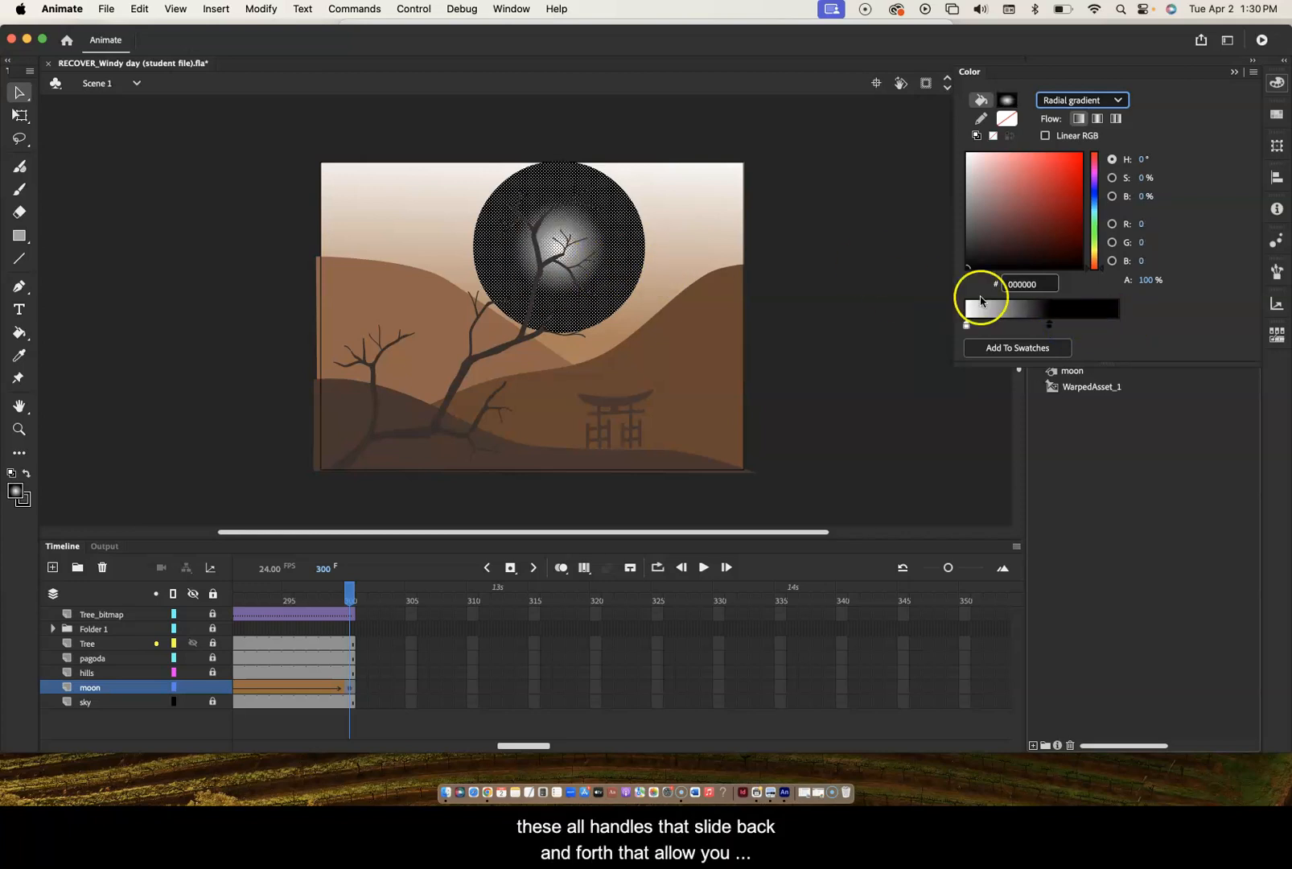
left_click_drag(1049, 326, 1118, 325)
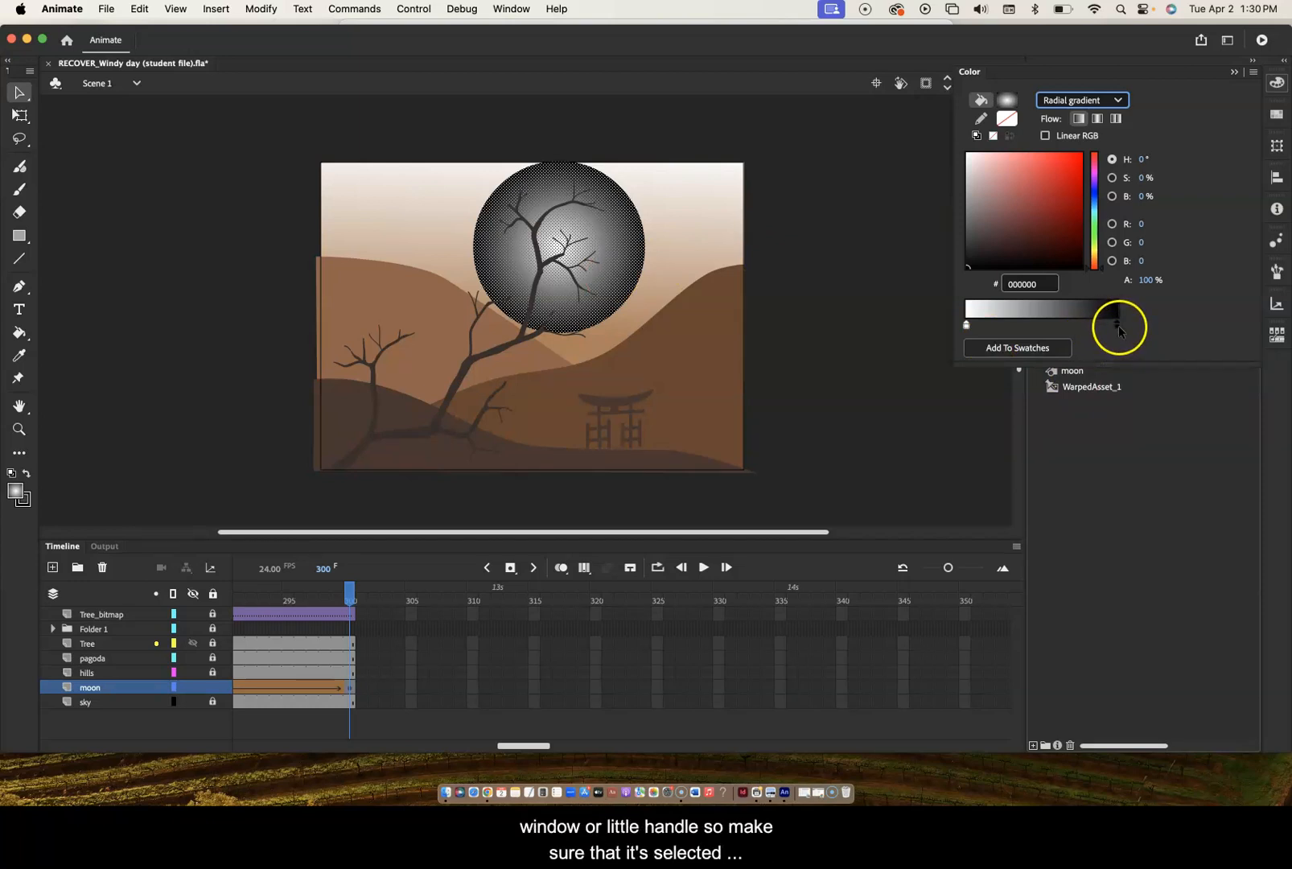
left_click(967, 326)
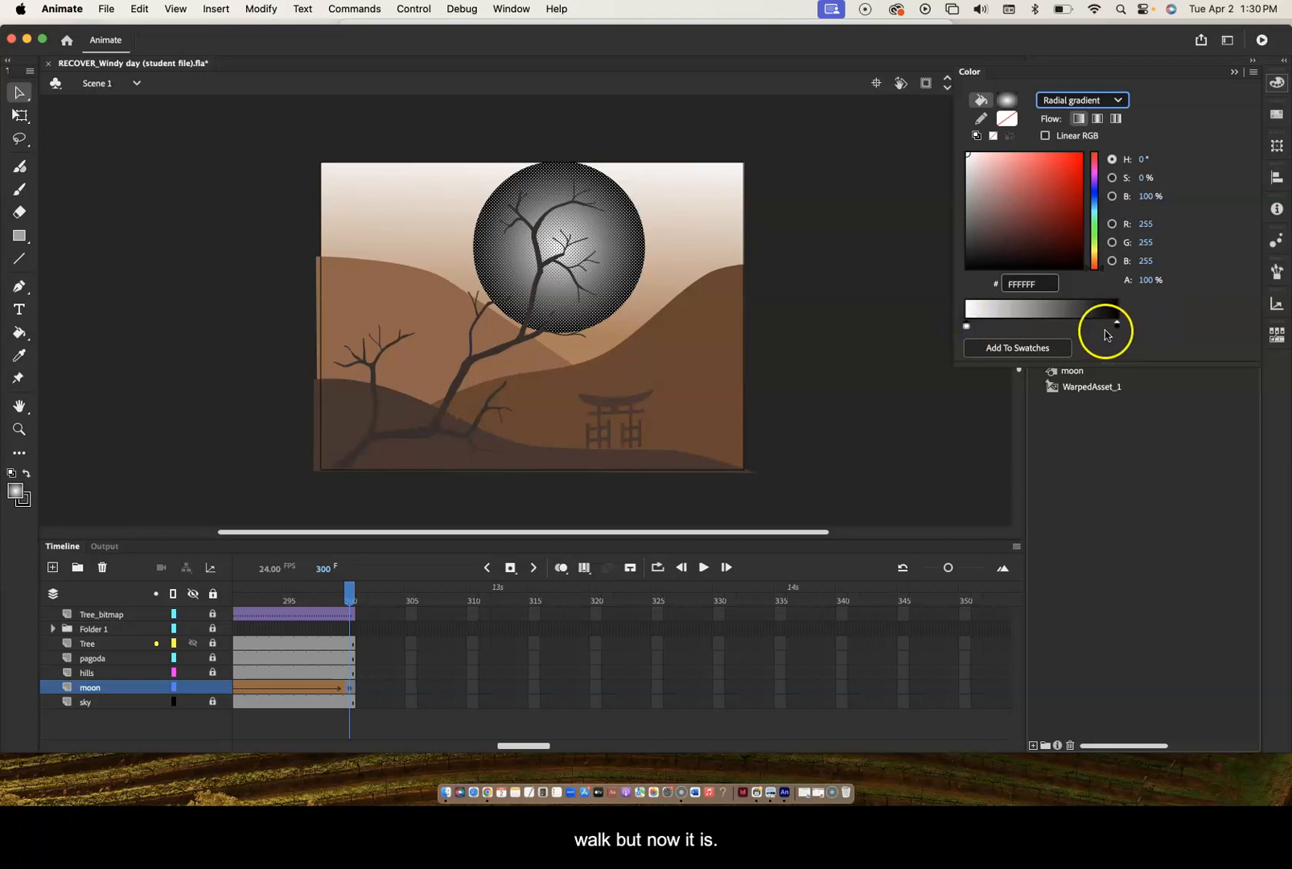
- Recolor the outer black stop of the moon's radial gradient at frame 300 to brown 664B20
left_click(1119, 325)
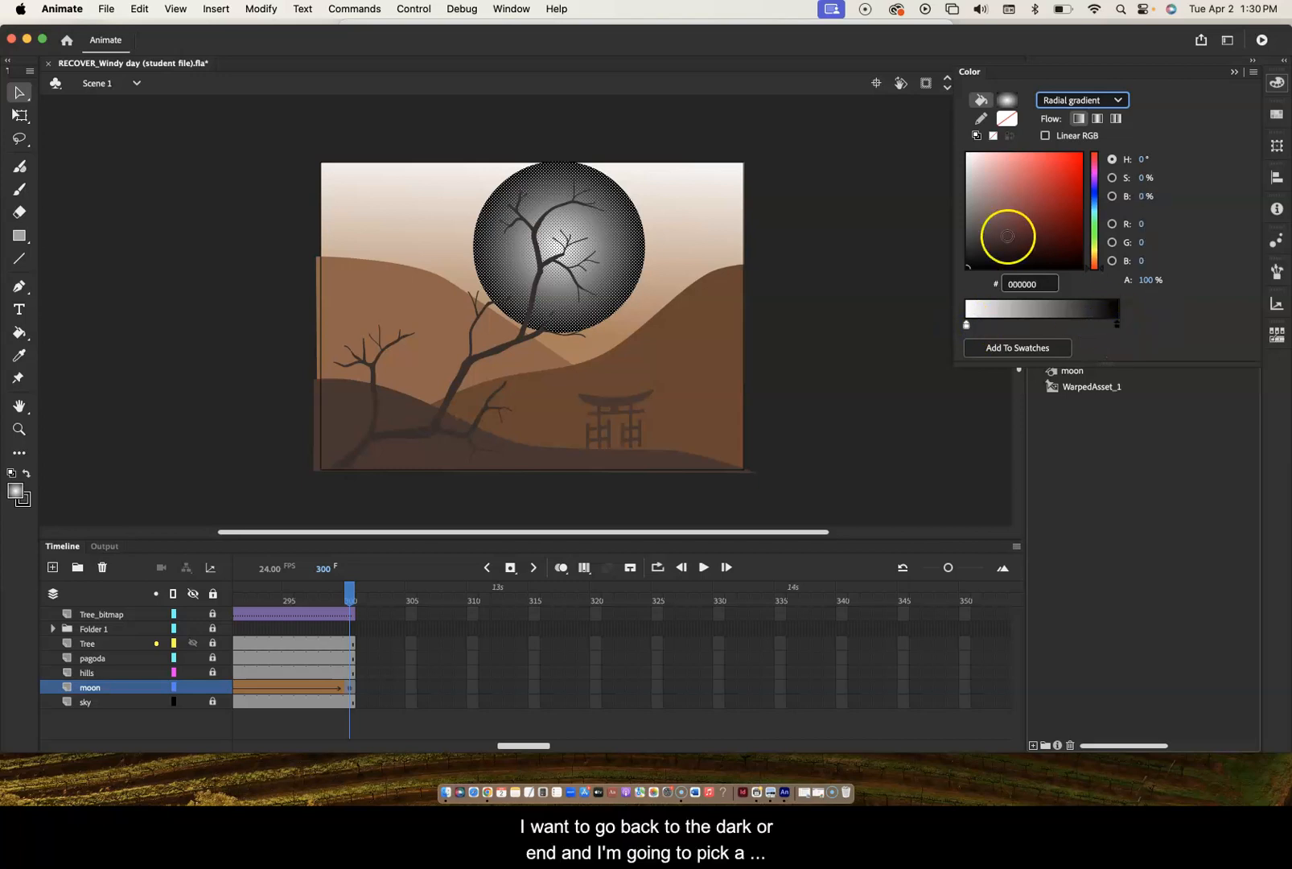
left_click(1095, 264)
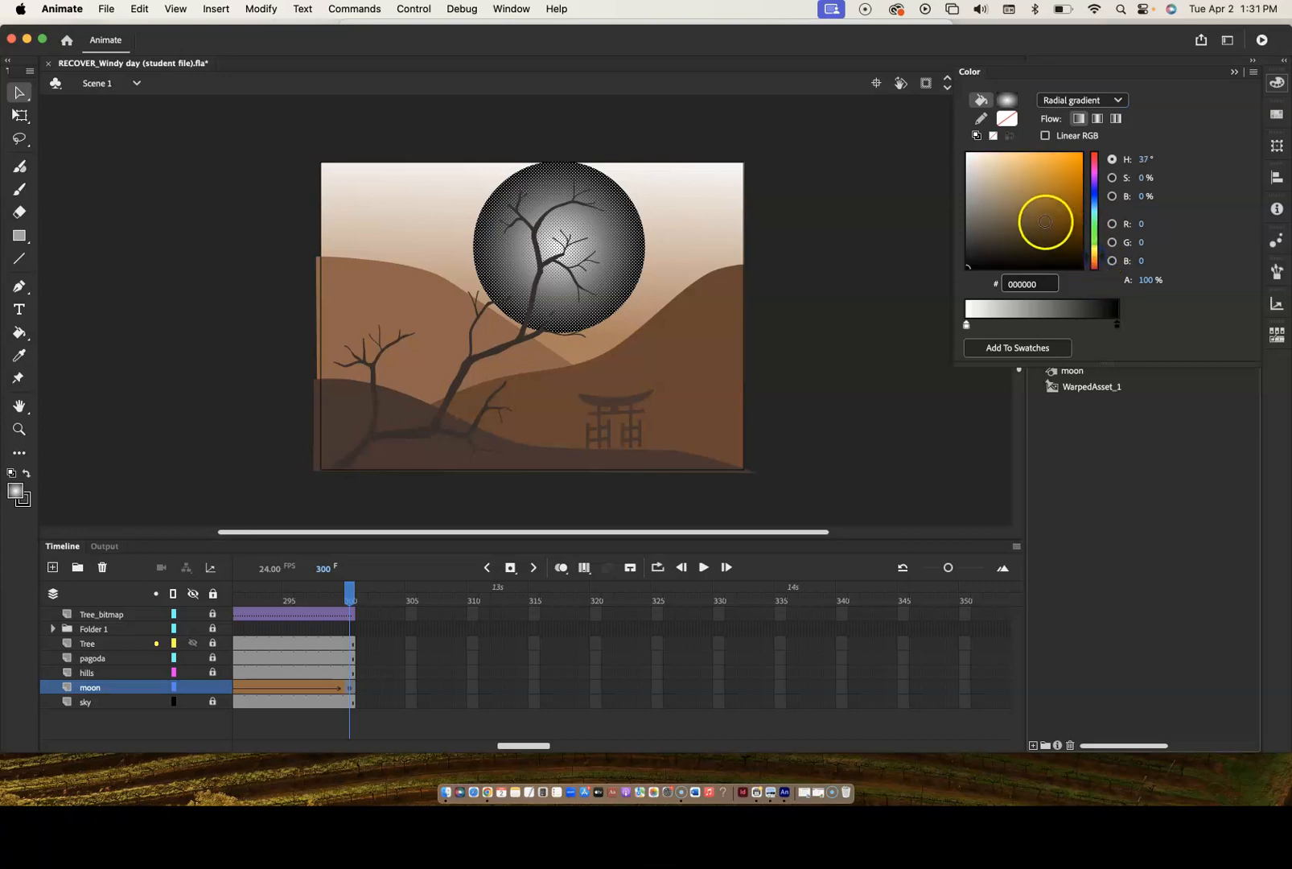
left_click(1046, 222)
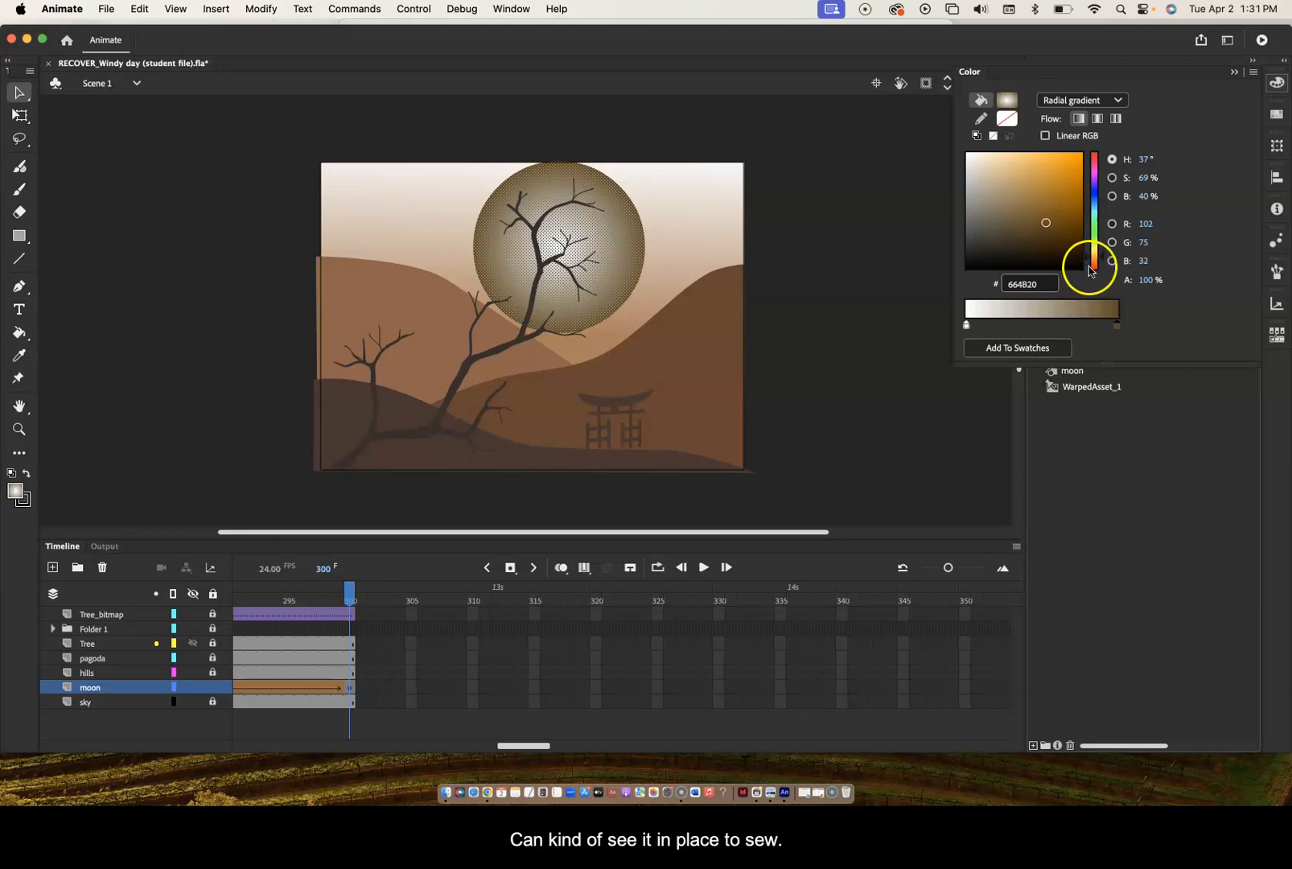
- Try dark purple 362356, plum 56233C, violet 482356 and brown 564623 on the moon gradient's outer stop
left_click(1096, 264)
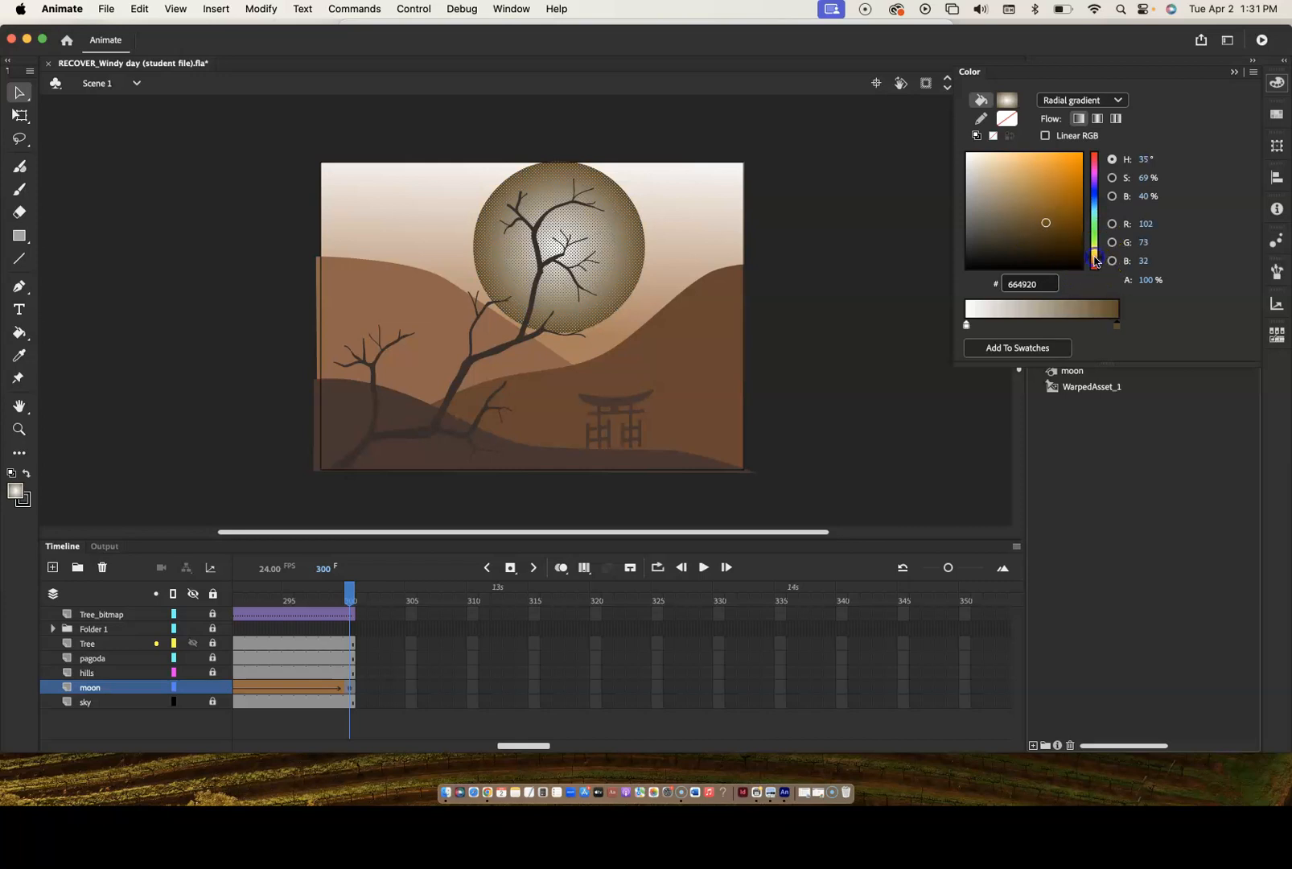
left_click(1058, 233)
left_click(1035, 230)
left_click_drag(1104, 262, 1103, 189)
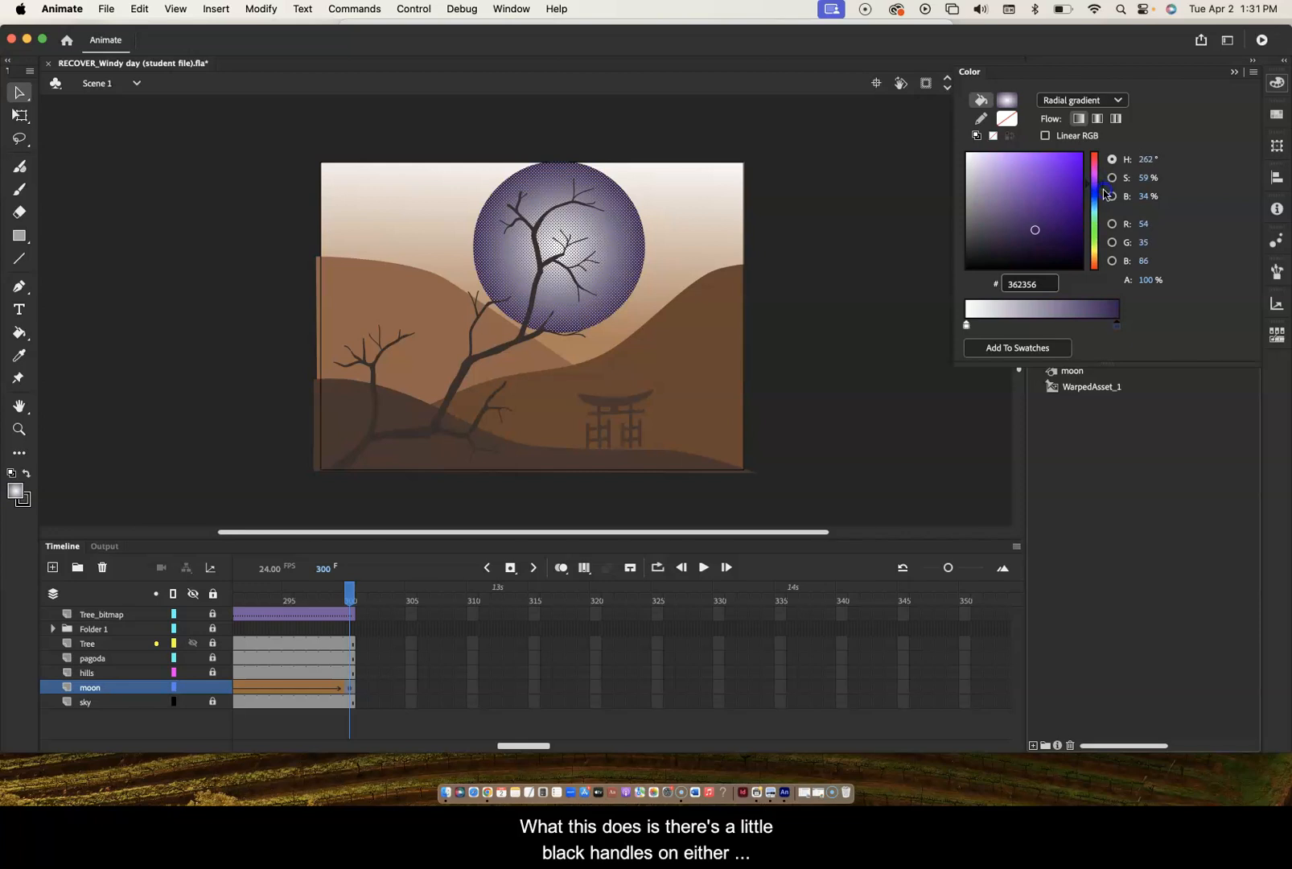
left_click_drag(1104, 190, 1093, 247)
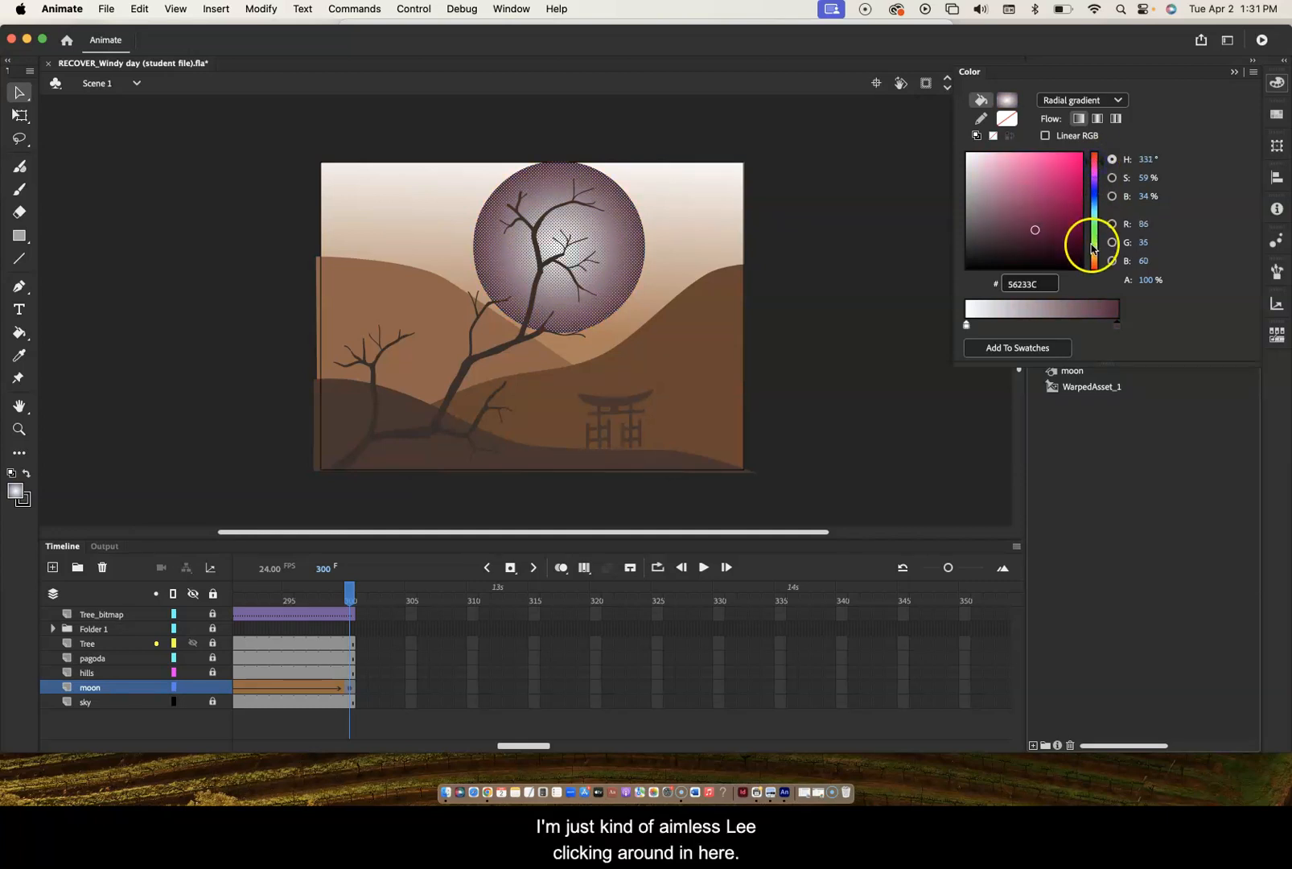
left_click(1095, 180)
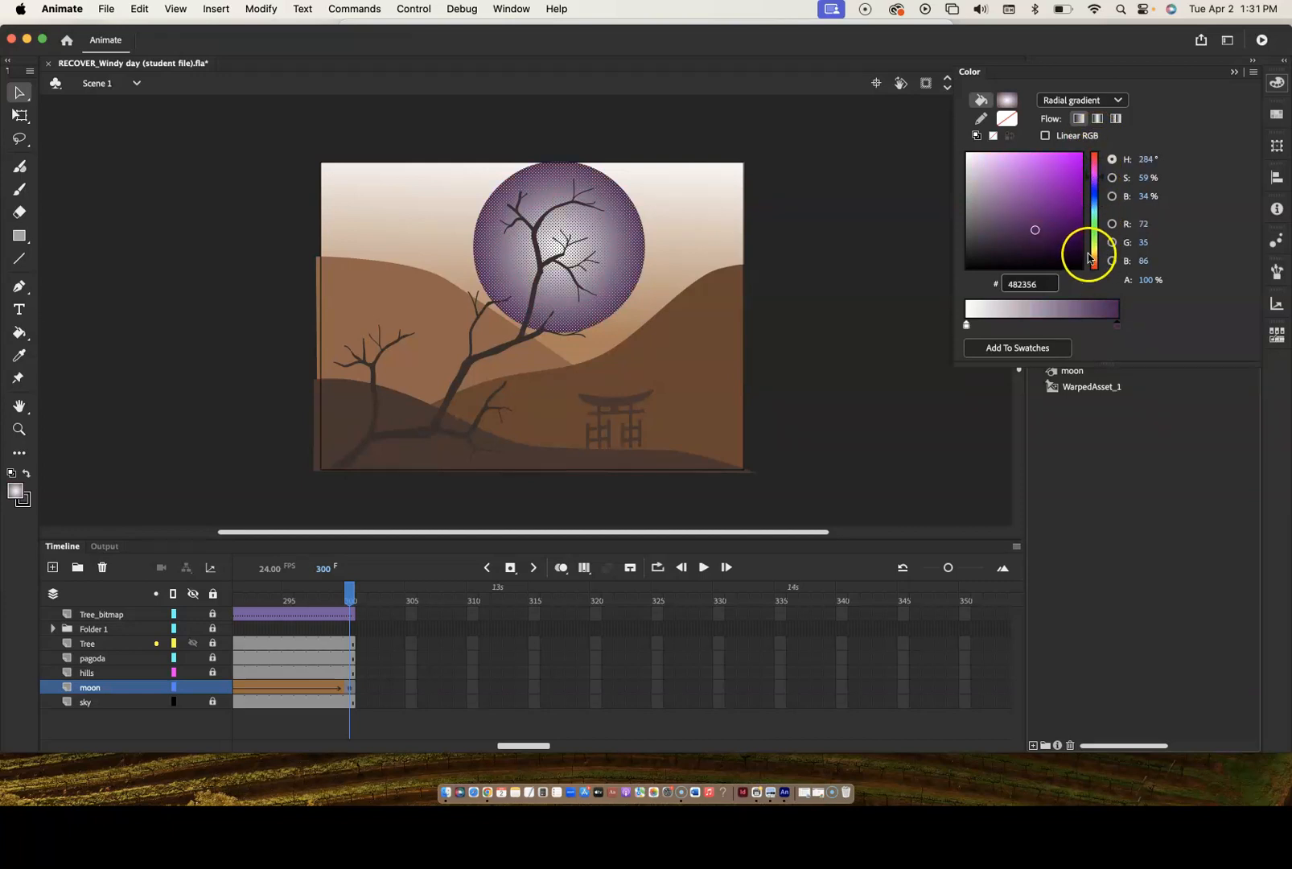
left_click(1095, 259)
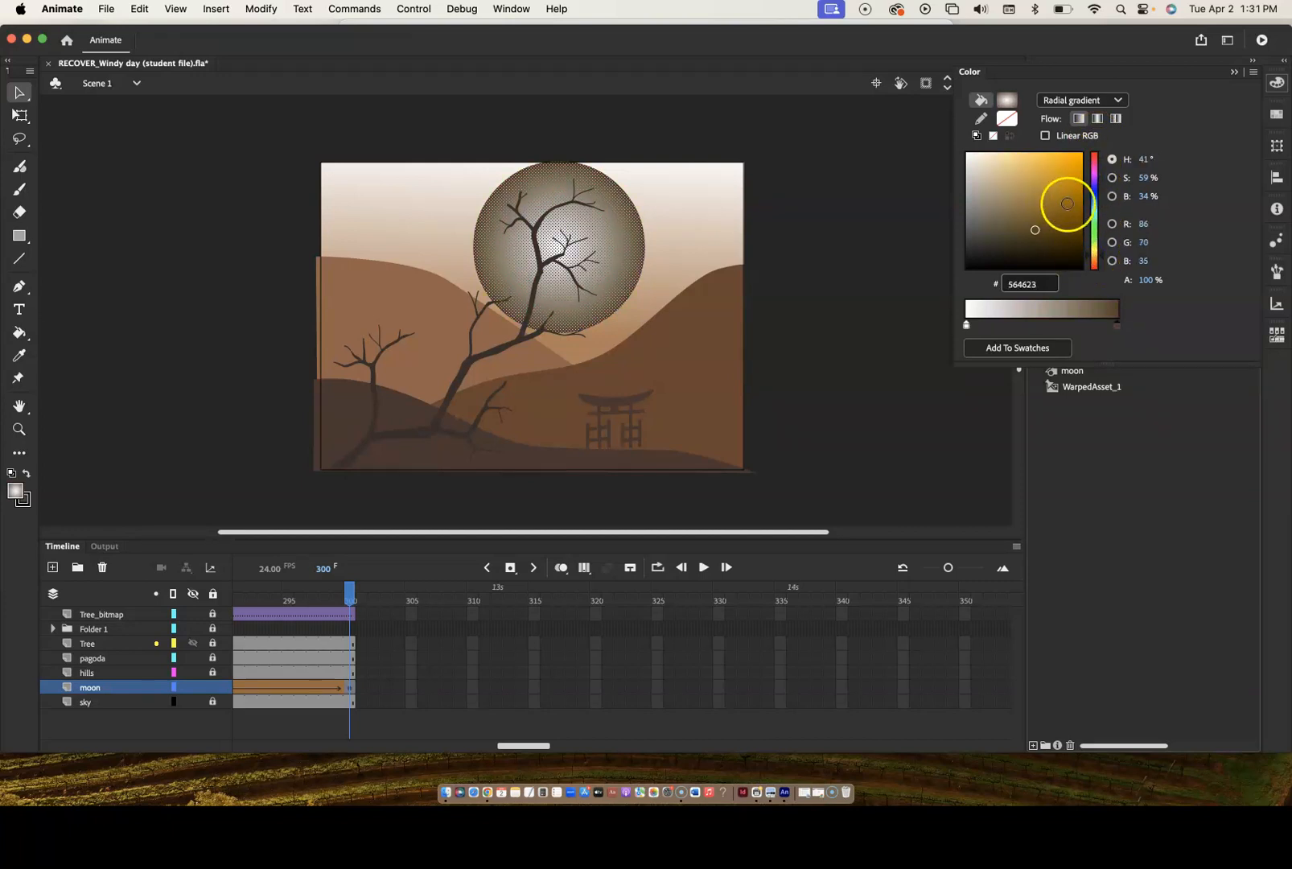
- Try gold BD8408 on the moon gradient's outer stop and shift its hue through orange BD6708 and BD4E08 to BD3308
left_click(1076, 181)
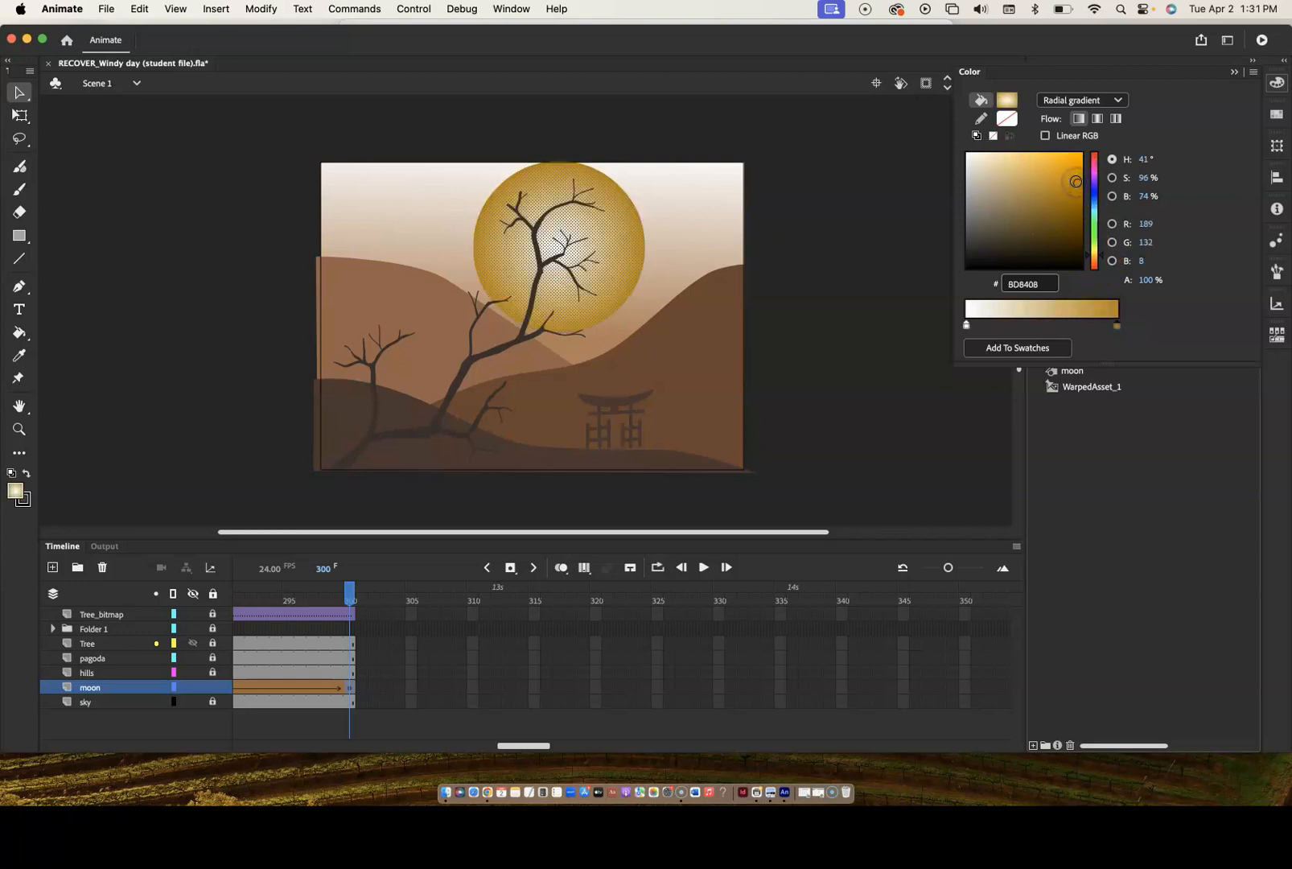
left_click(1096, 261)
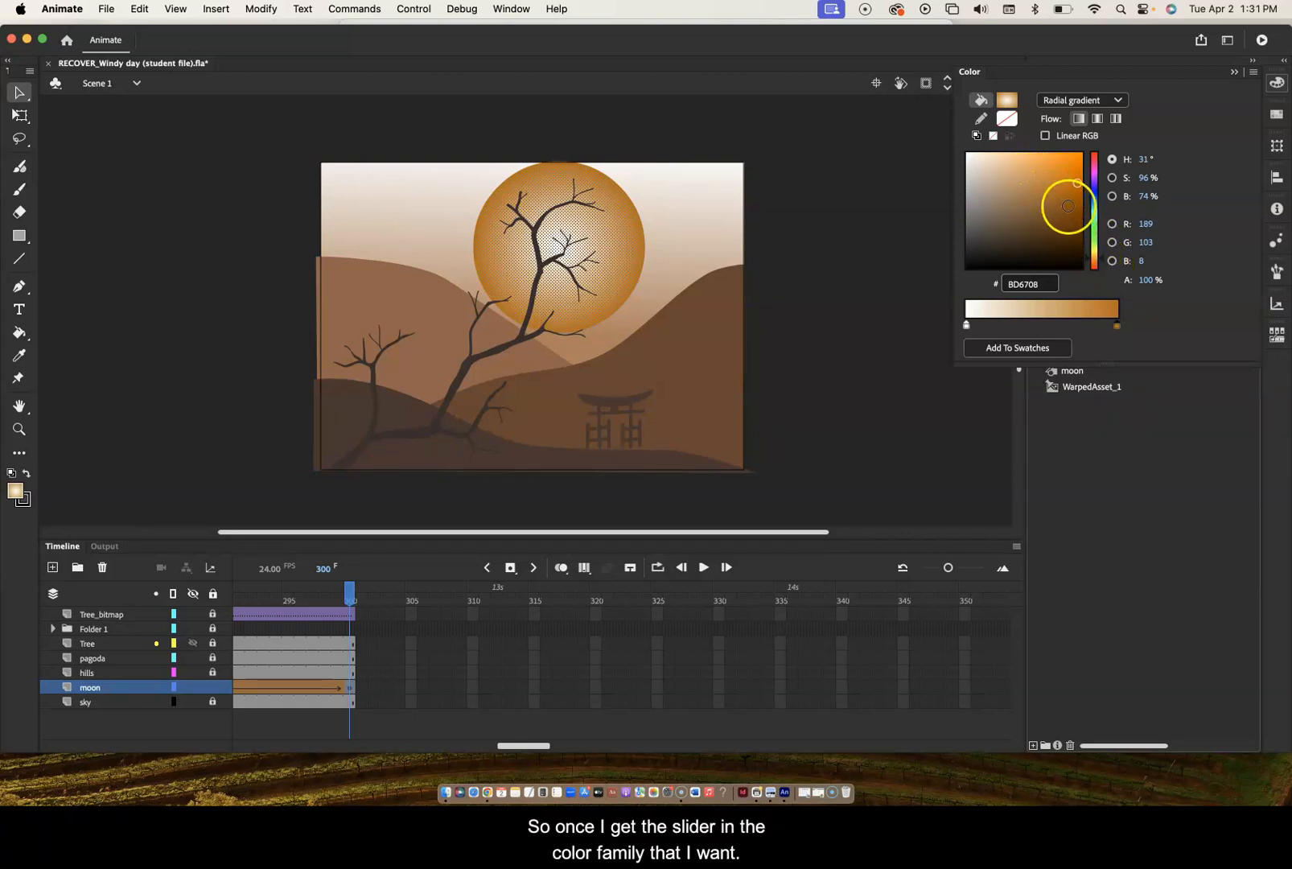
left_click(1103, 260)
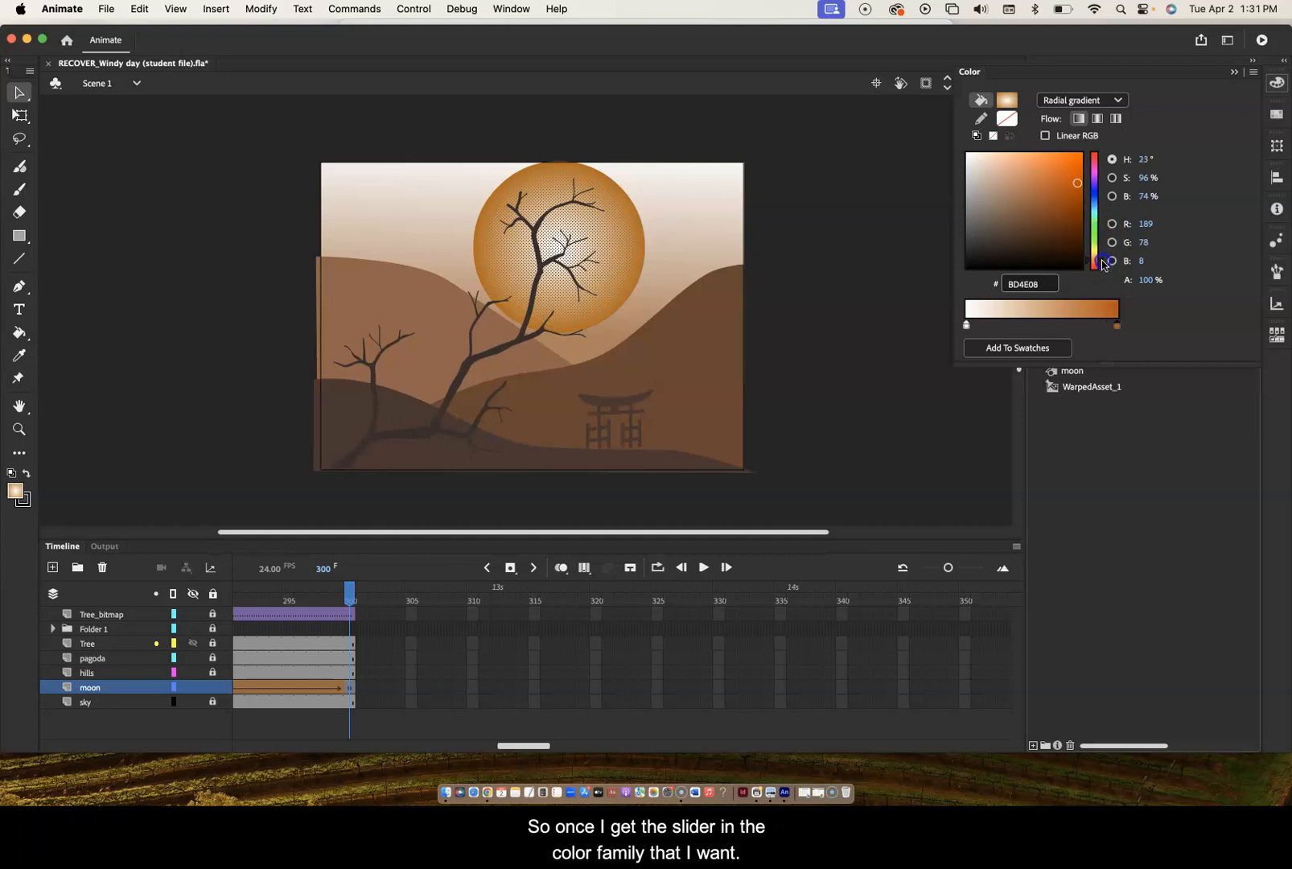
left_click_drag(1104, 265, 1104, 268)
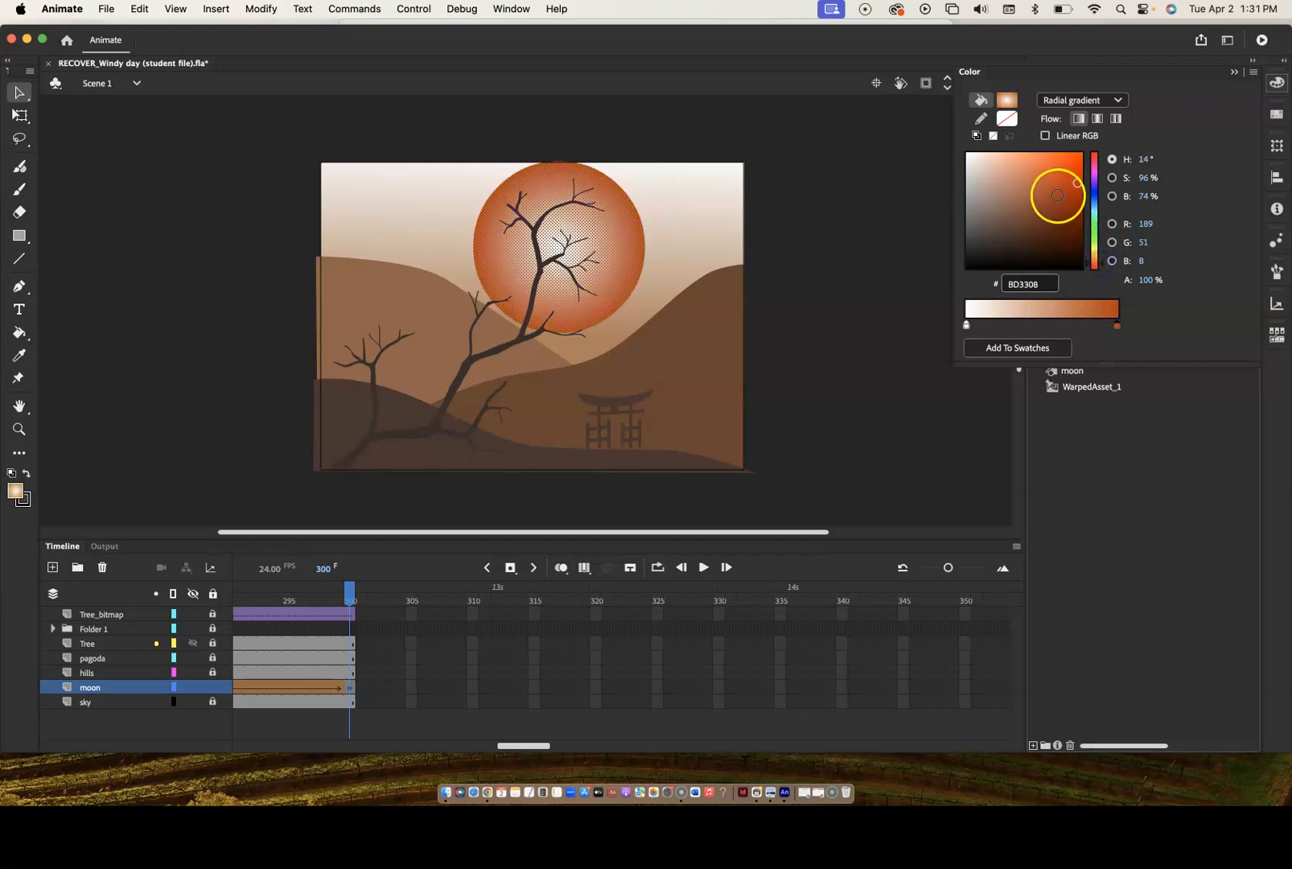
- Try lighter and darker orange-red shades on the moon gradient's outer stop, from pale CAAEA5 to dark 6D250F, ending at AB3B18
left_click(1045, 184)
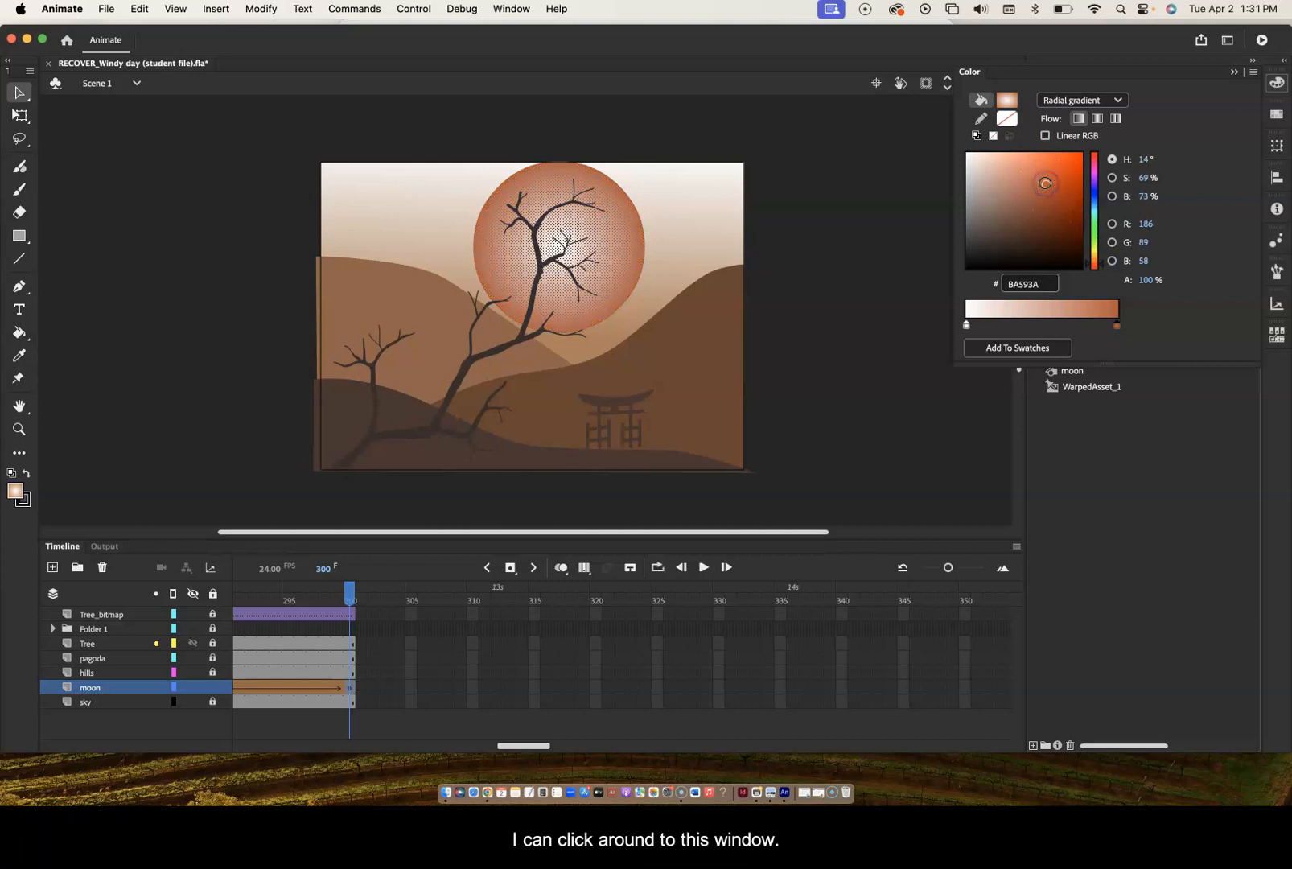
left_click(1022, 168)
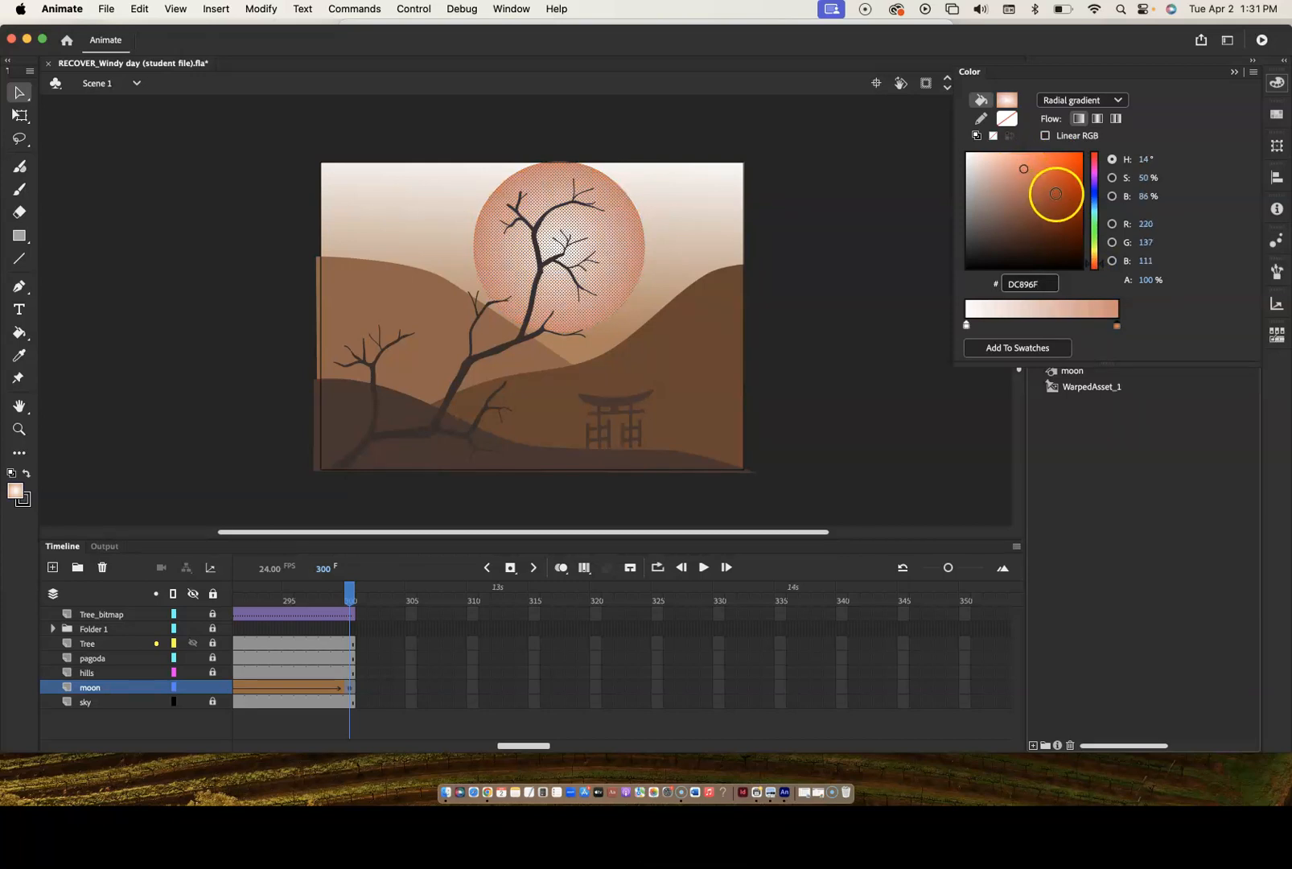
left_click(1079, 197)
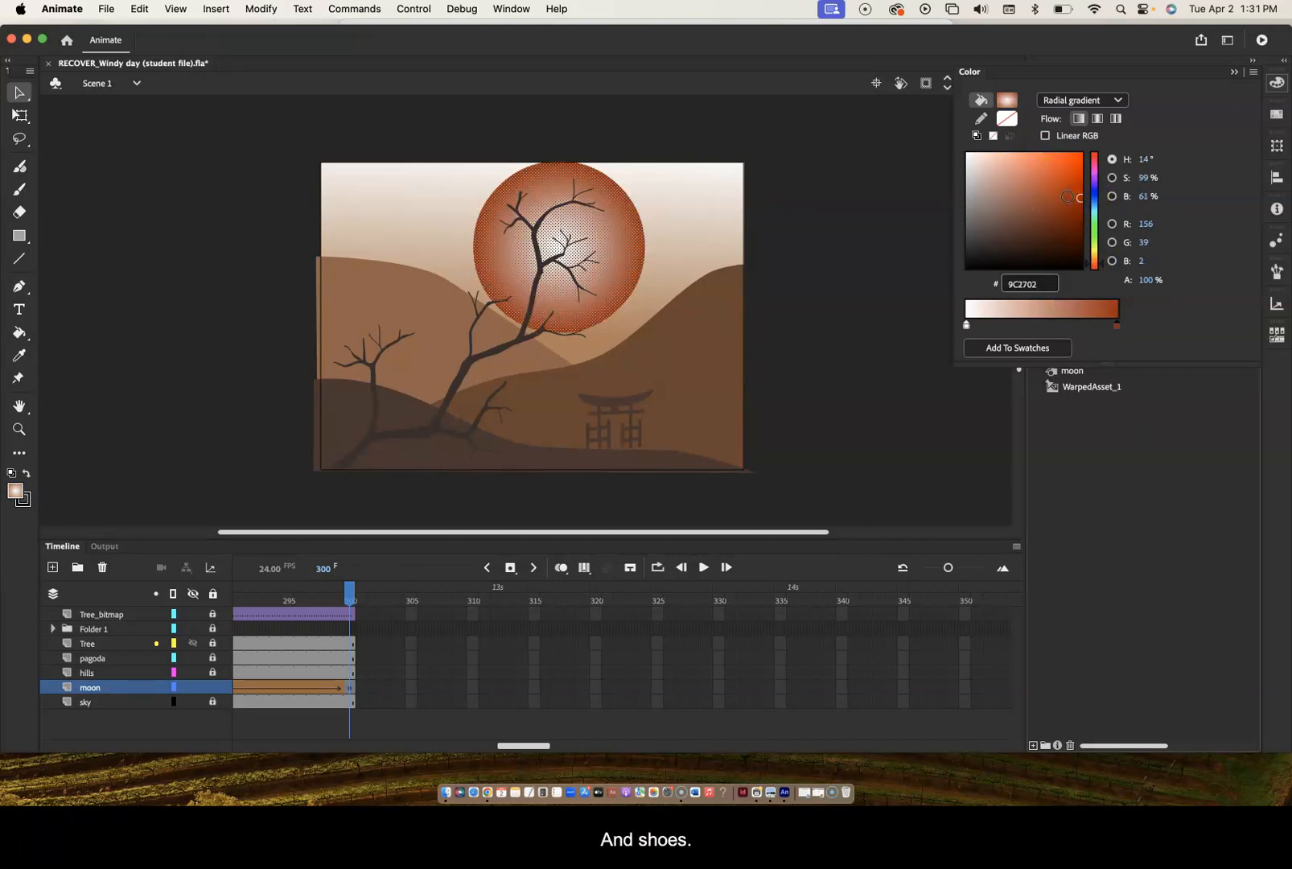
left_click(1067, 206)
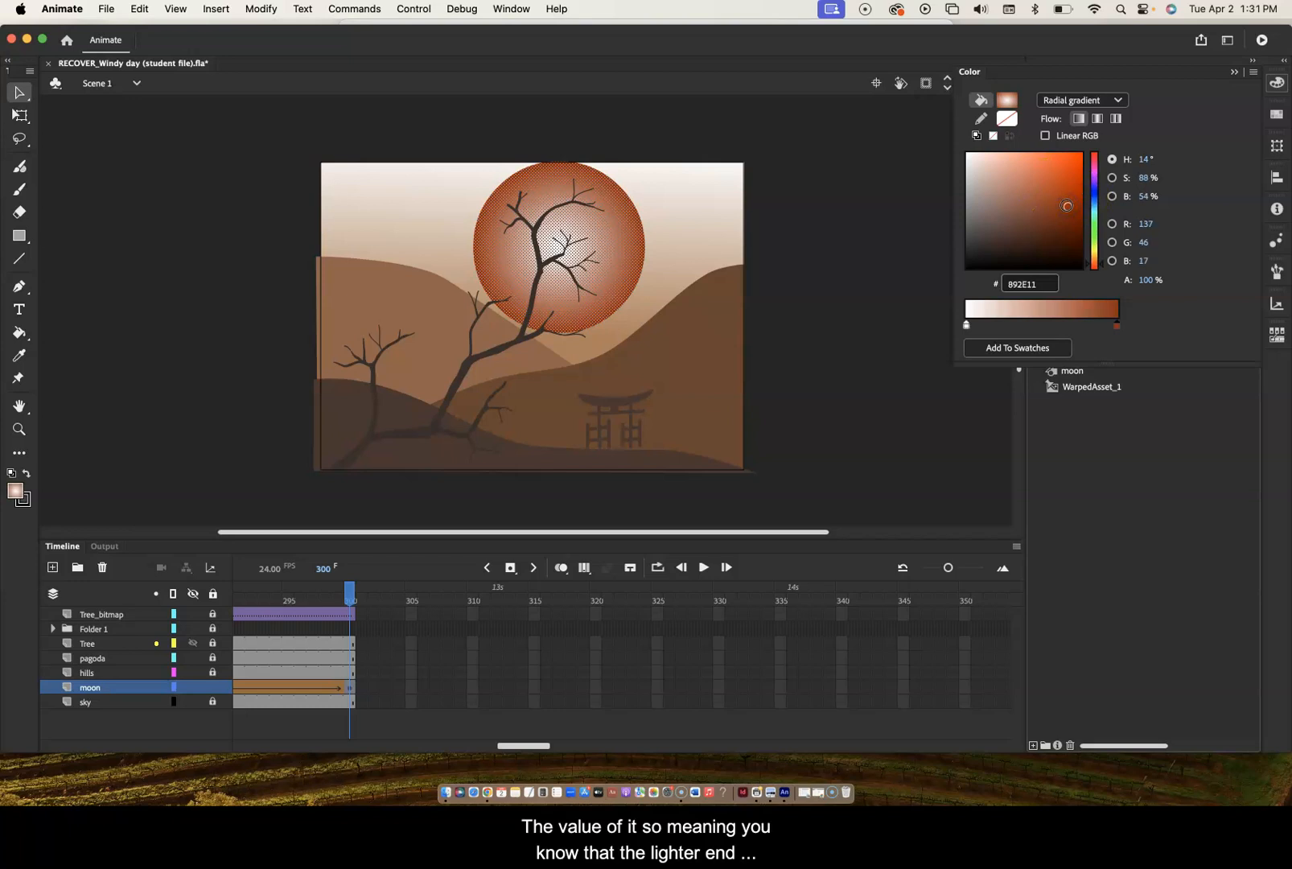
left_click(987, 177)
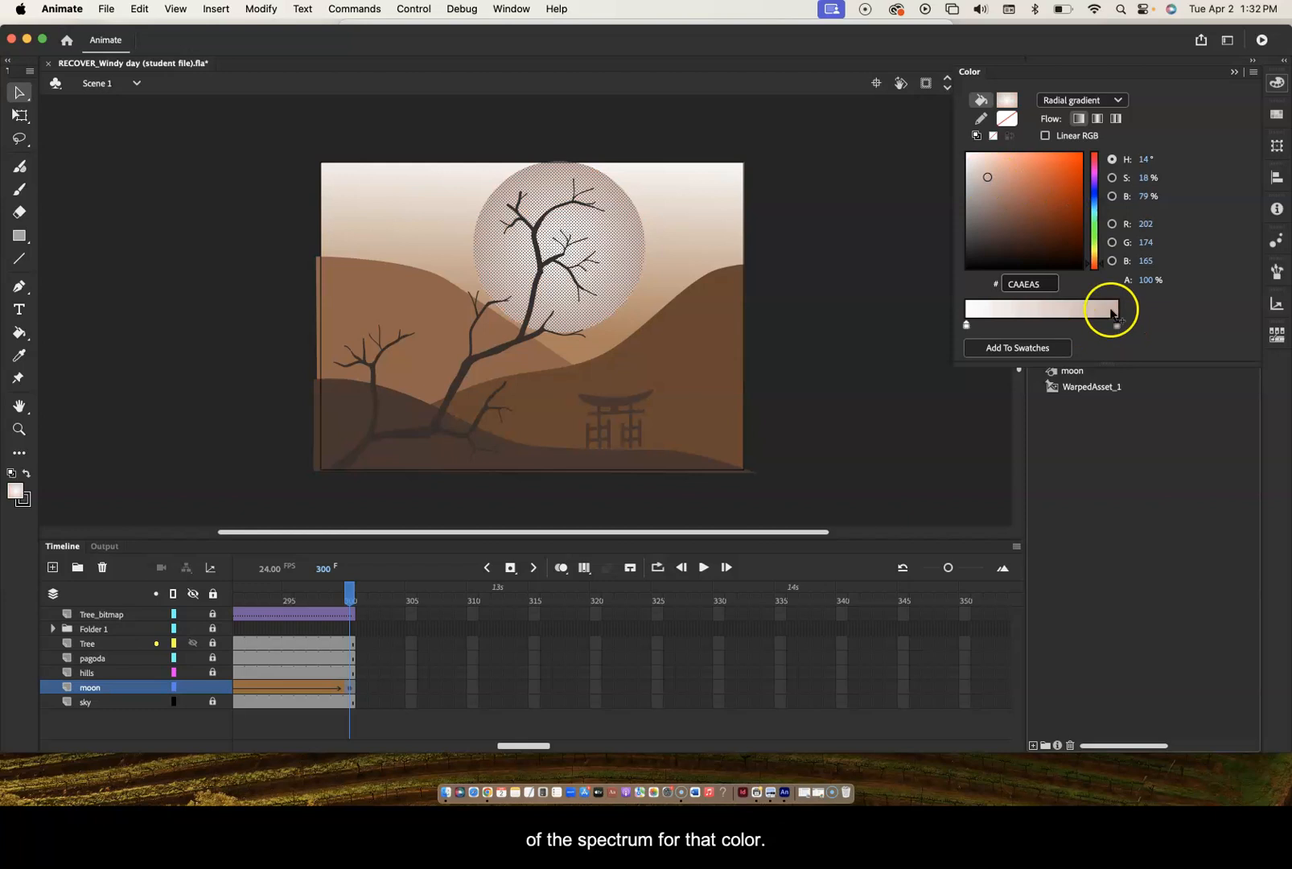
left_click(1071, 165)
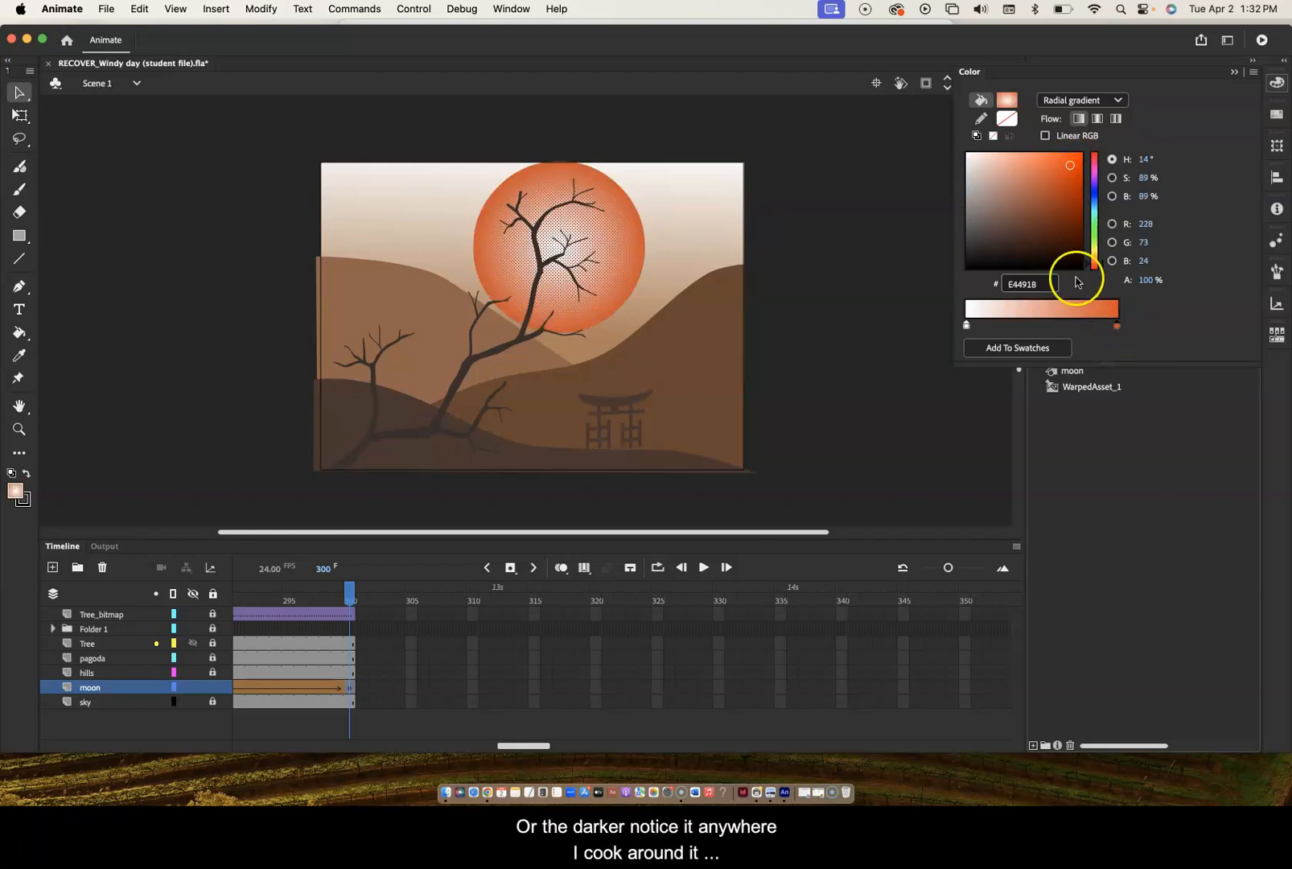
left_click(1034, 221)
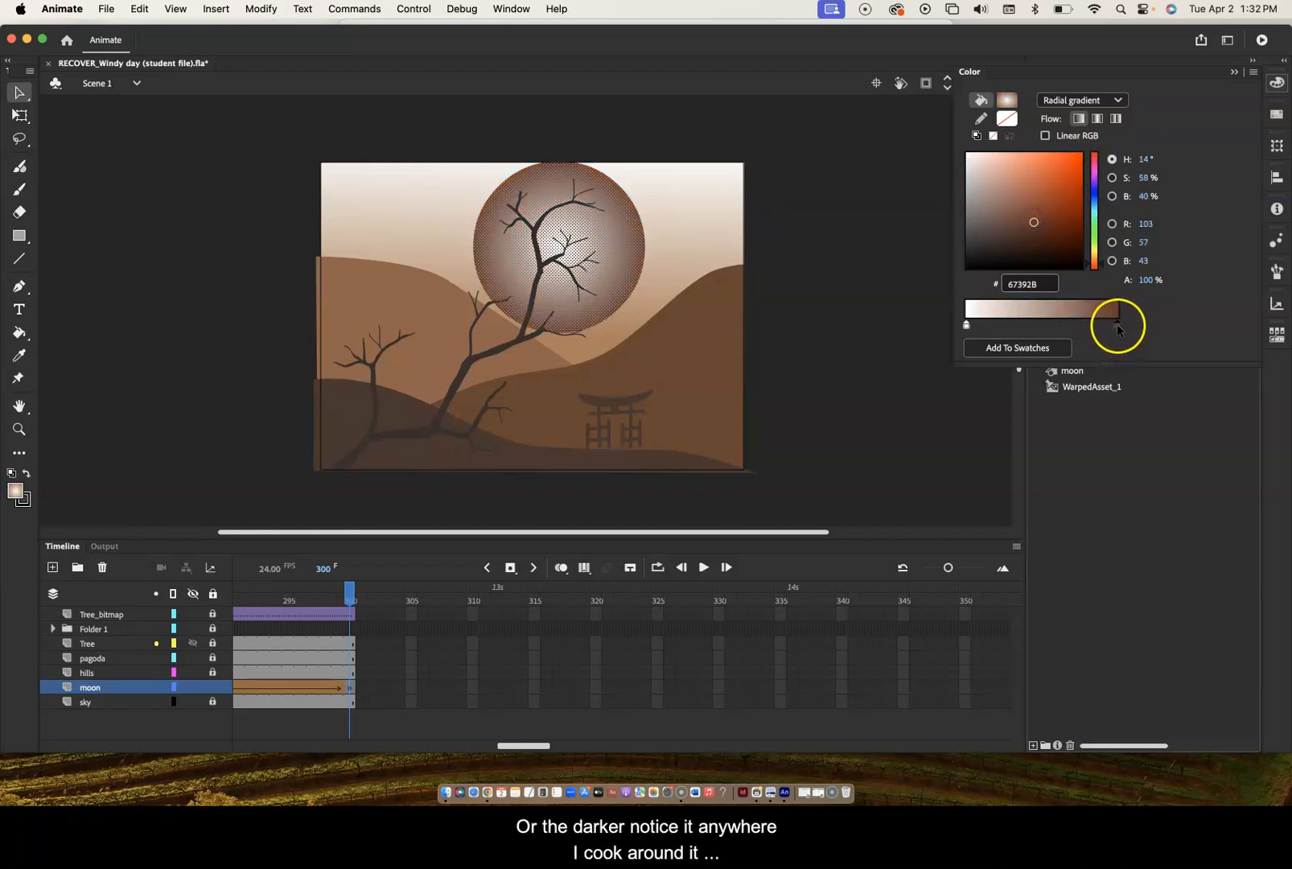
left_click(1067, 219)
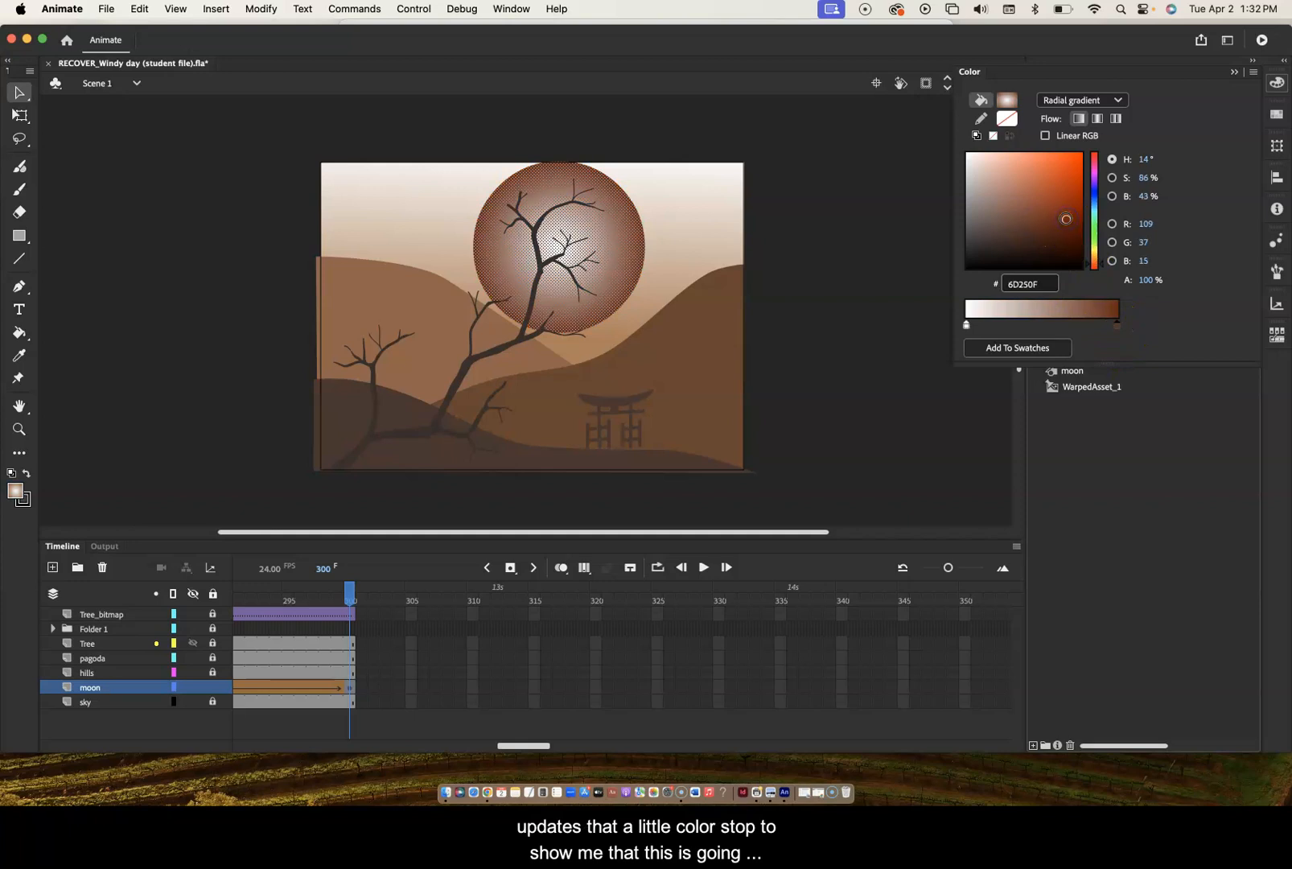
left_click(1066, 190)
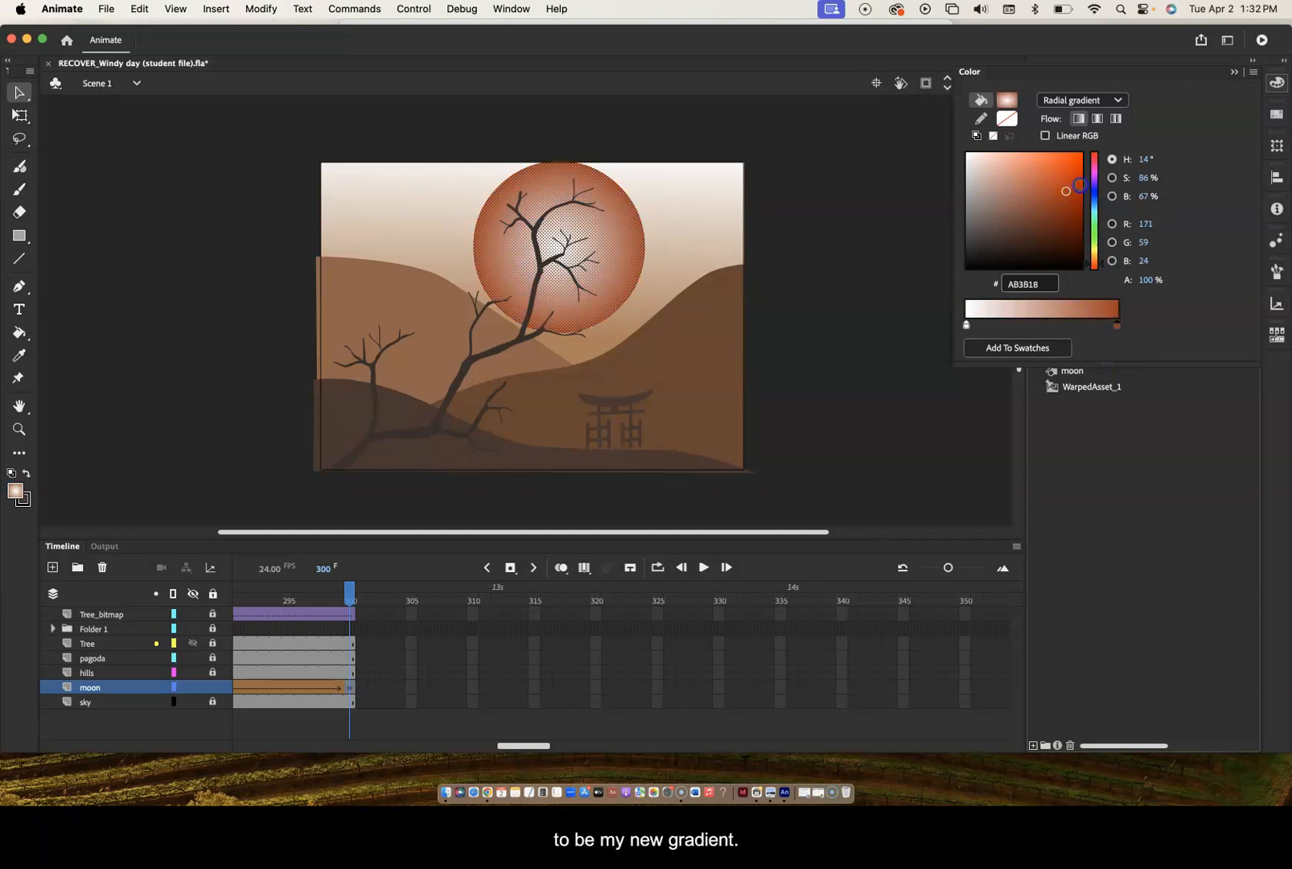
- Set the moon gradient's outer stop to deep red B60403, trying magenta B603A4 and crimson B6032A along the way
left_click(1080, 185)
left_click(1096, 155)
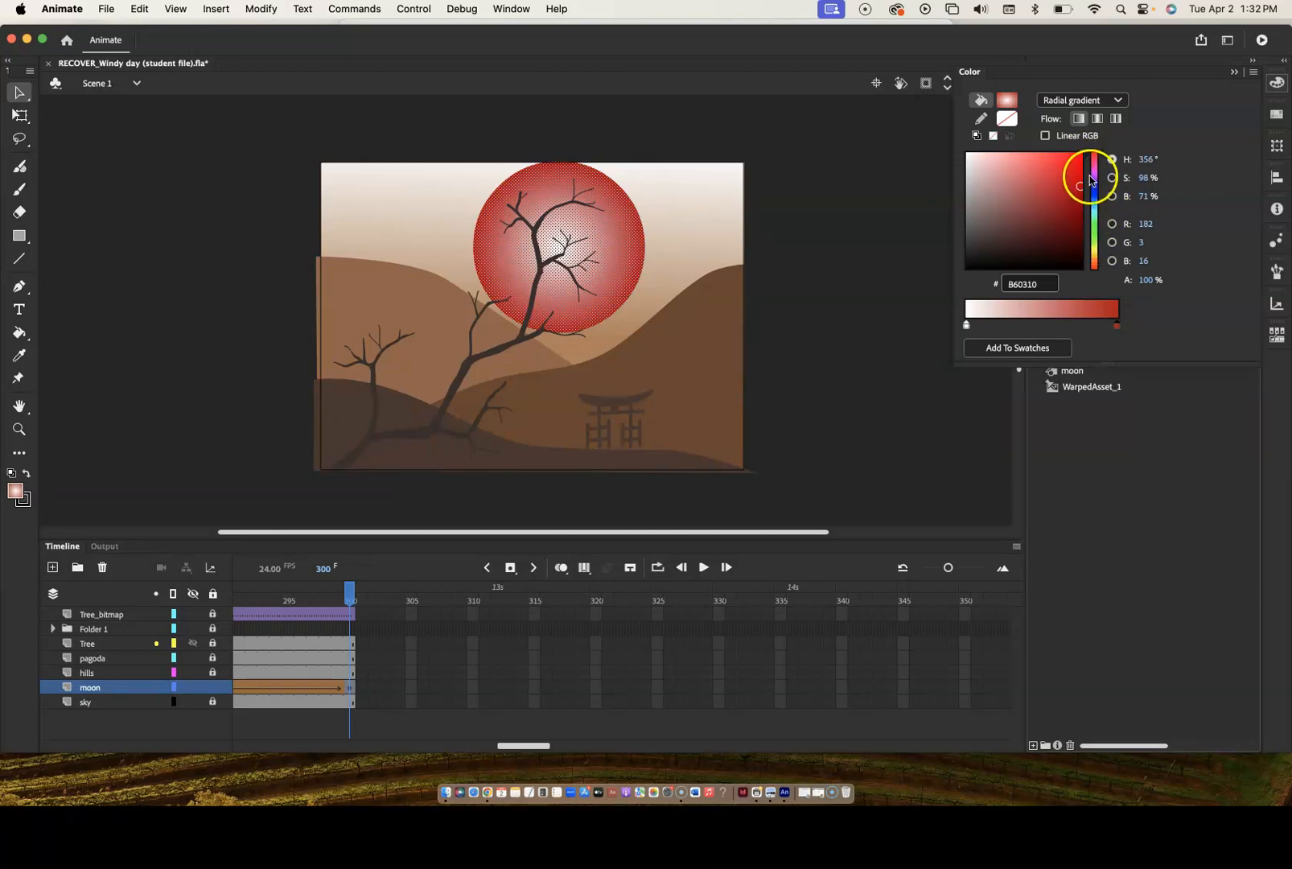
left_click(1095, 171)
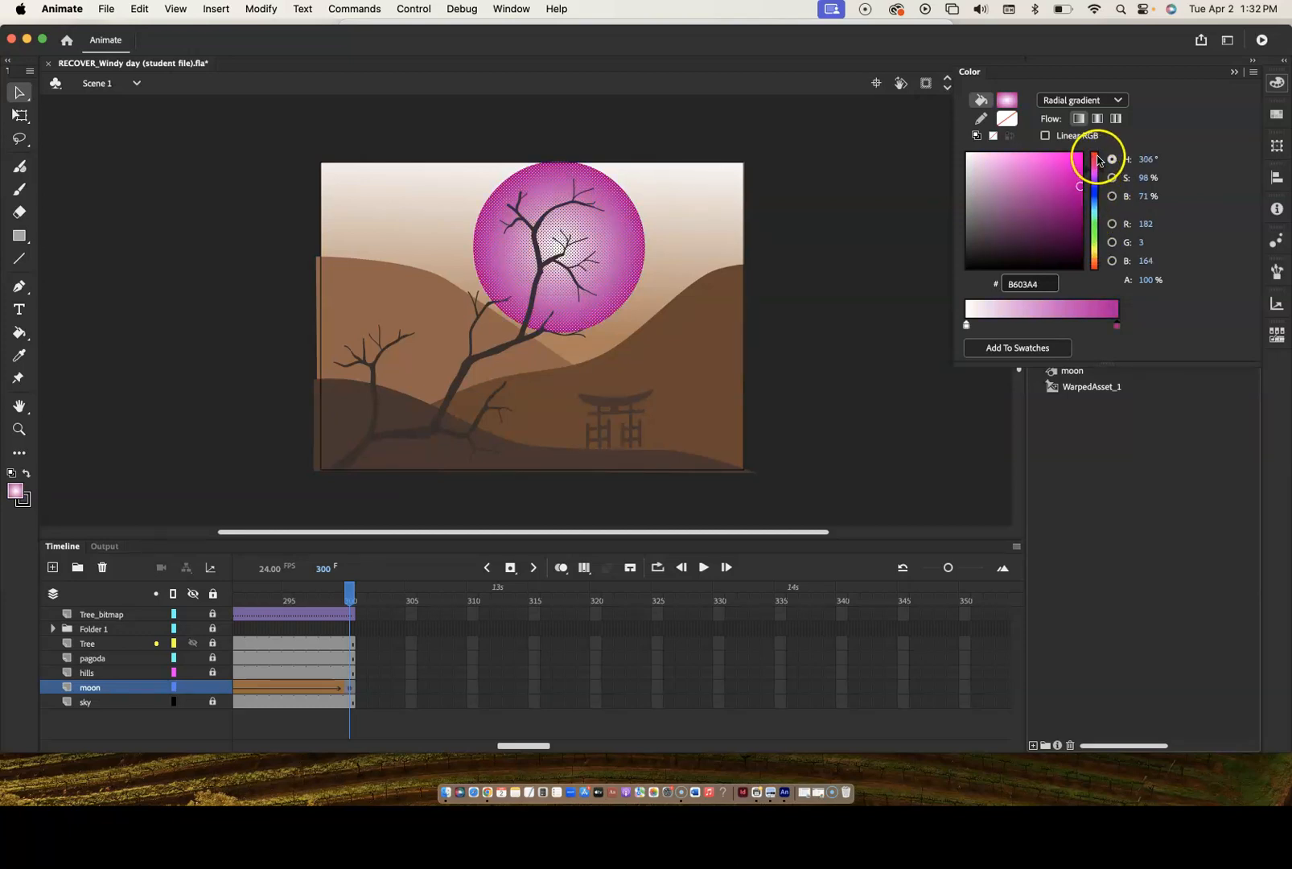
left_click(1100, 158)
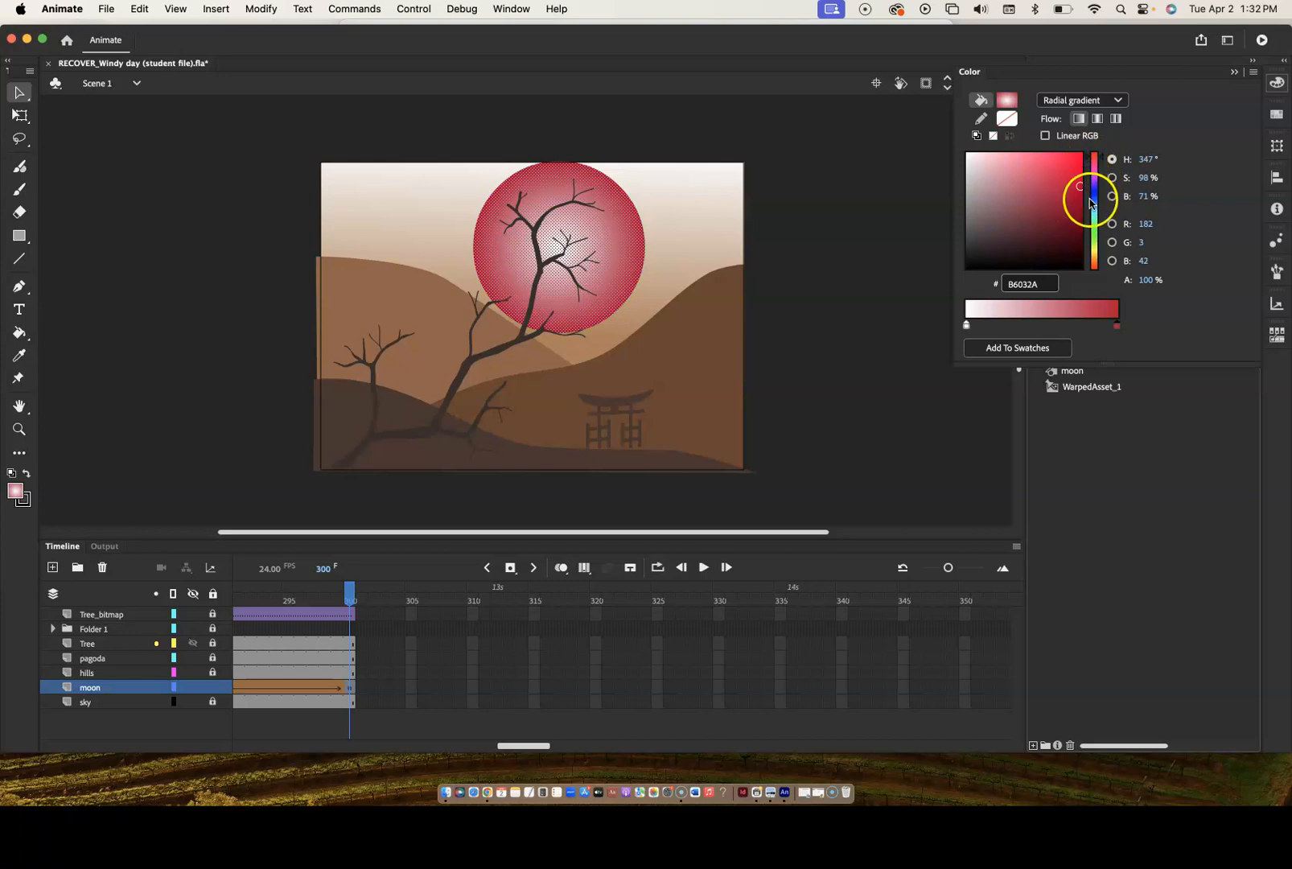
left_click(1098, 271)
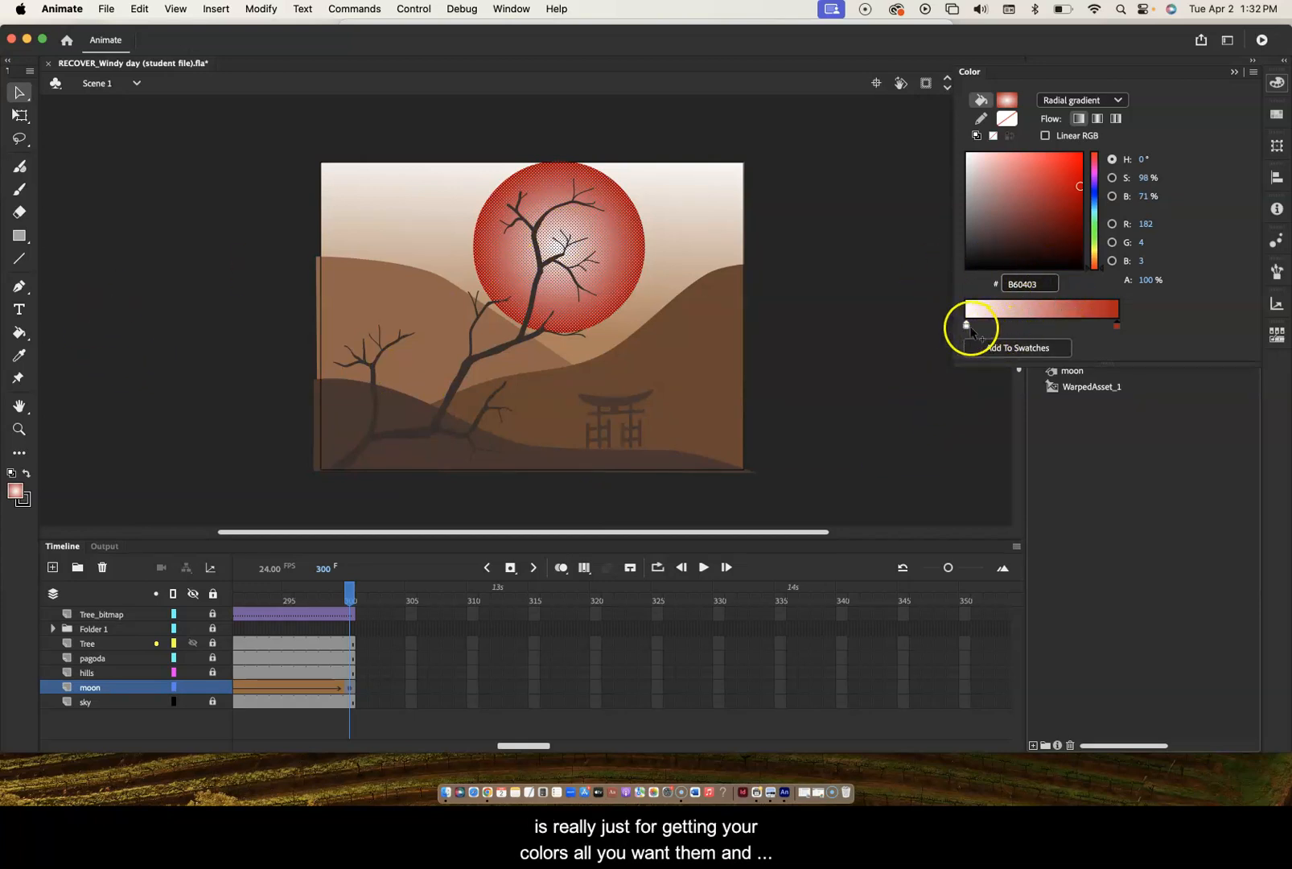
- Keep the gradient's white stop at the very start of the ramp, close the color settings and deselect the moon
left_click_drag(967, 326, 937, 329)
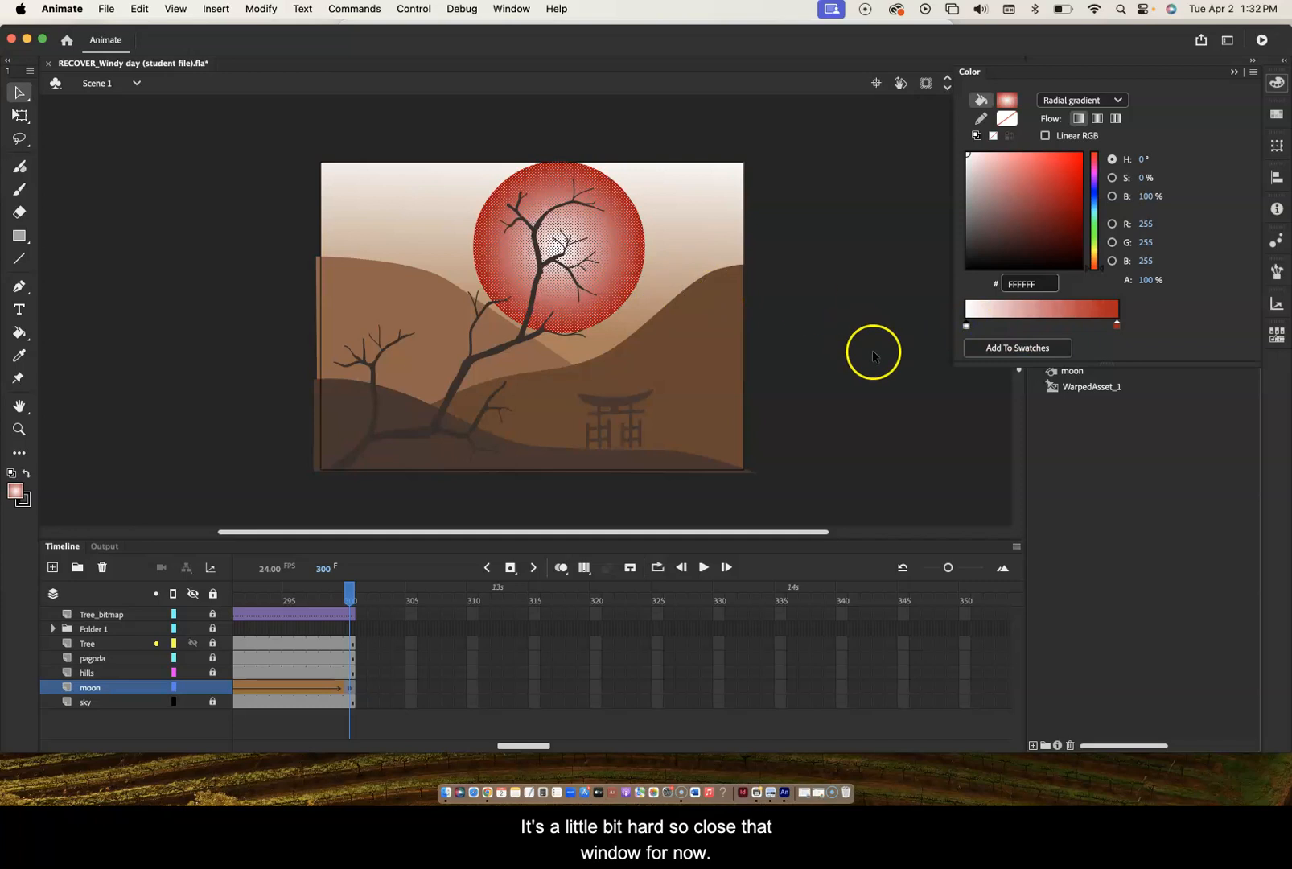
key("super+shift+F9")
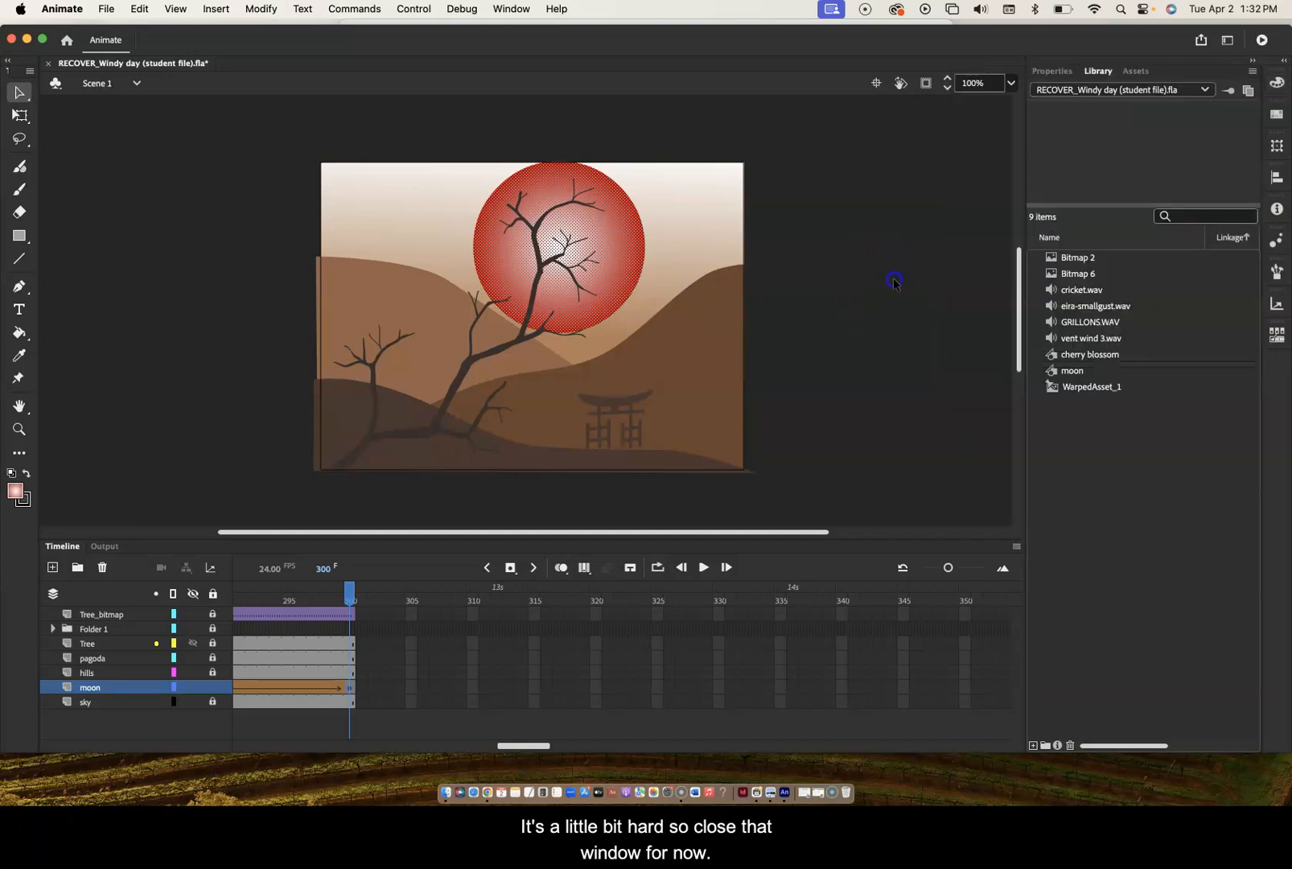
left_click(894, 284)
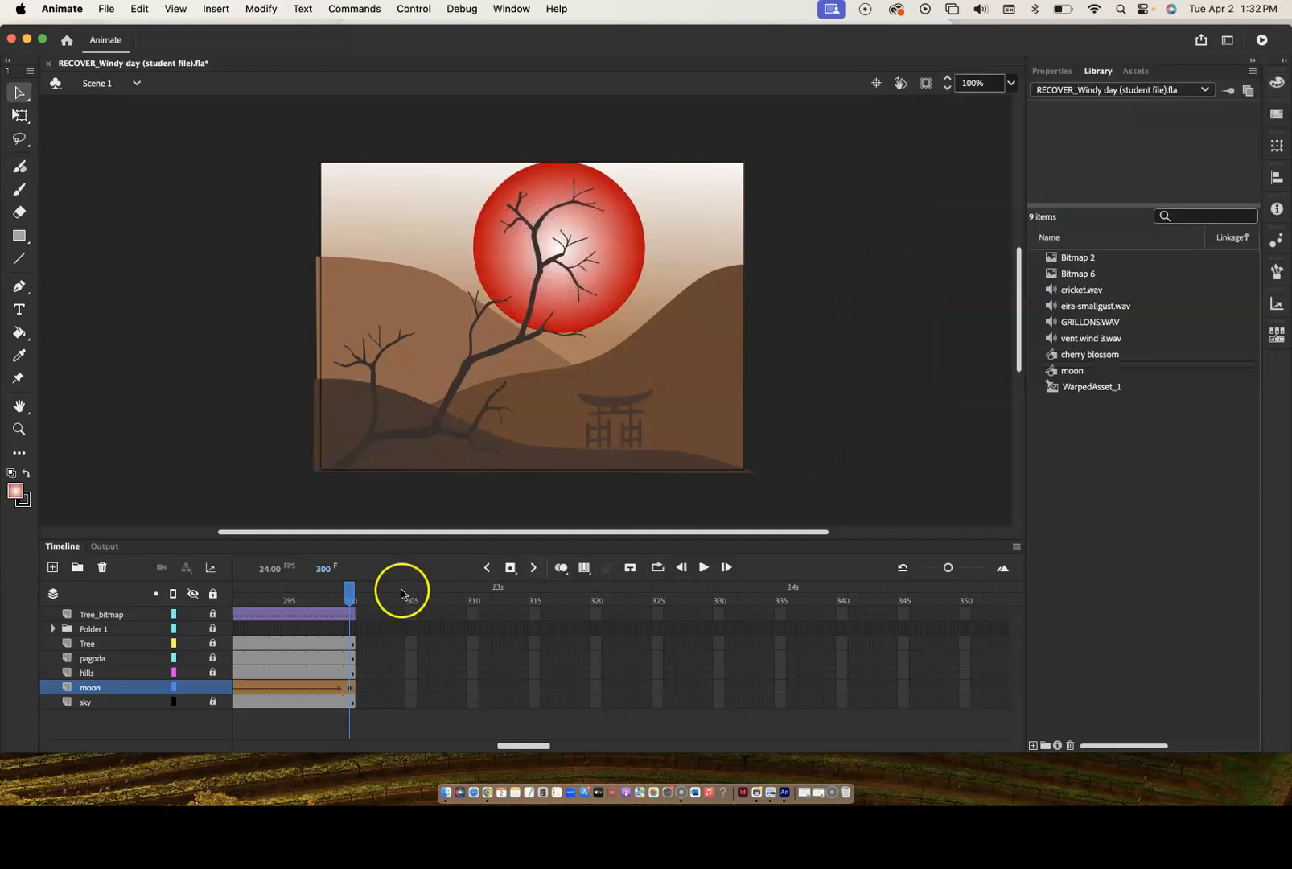
- Preview the moon's color and shape tween over the earlier frames and return to frame 300
left_click_drag(349, 593, 288, 593)
key("Return")
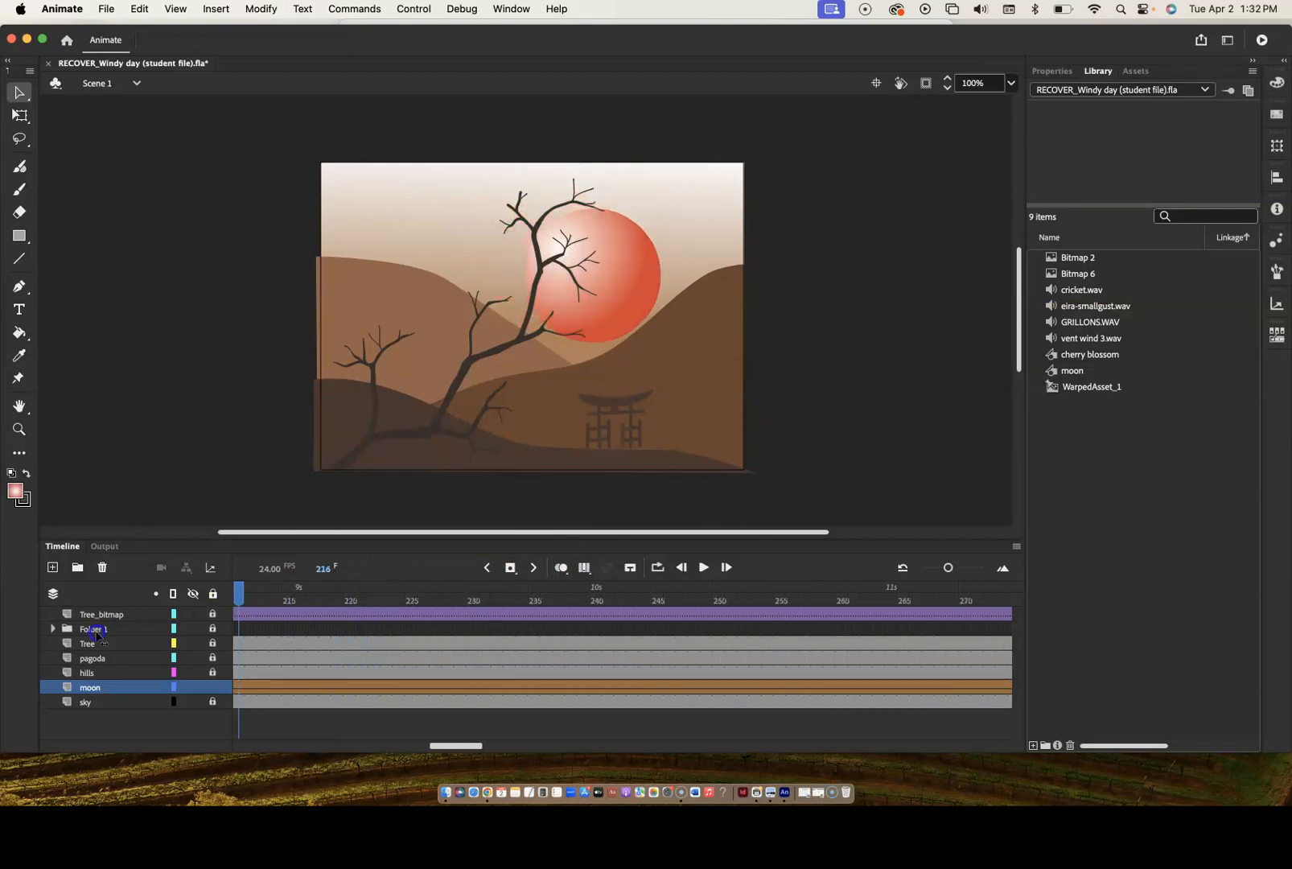
left_click_drag(523, 629, 1046, 588)
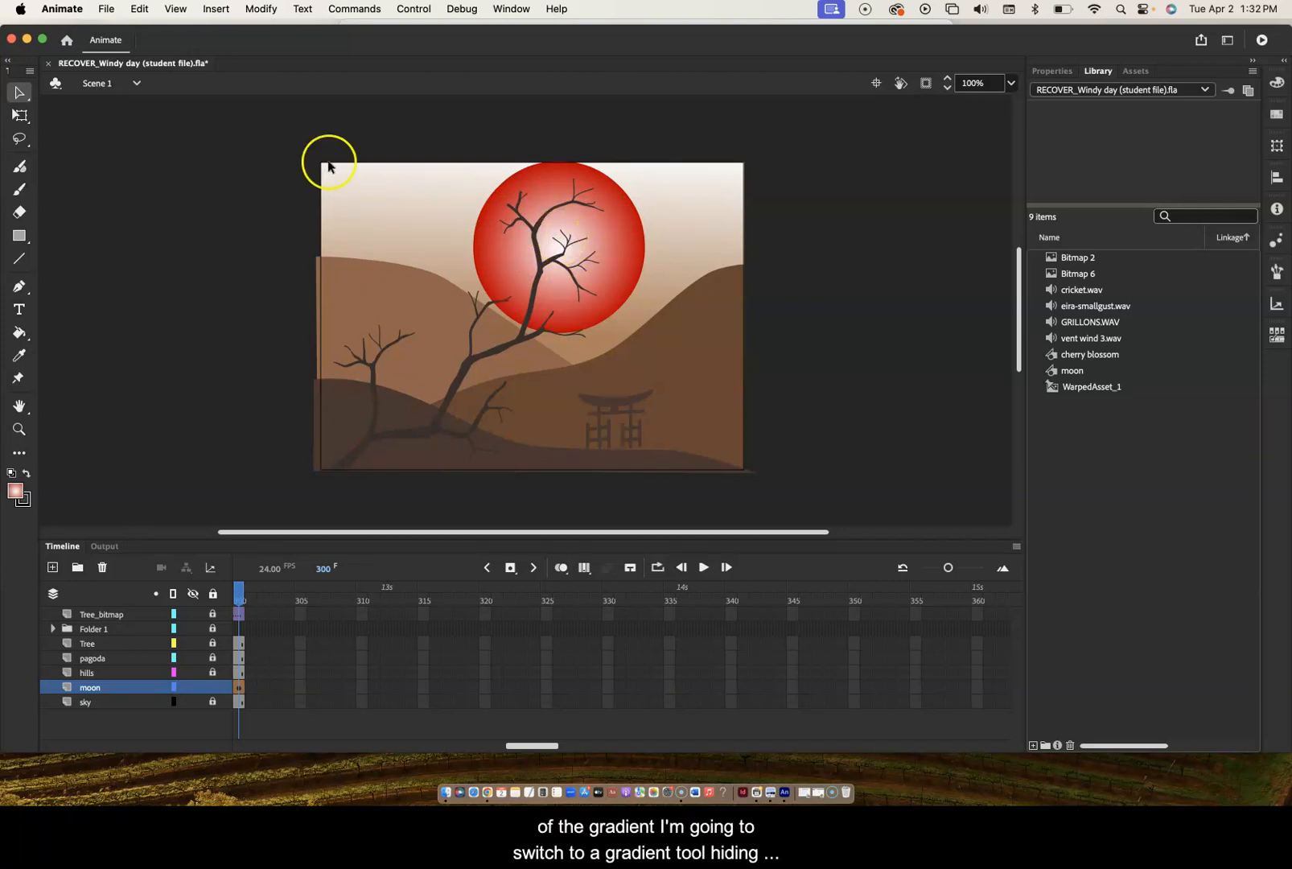
- Nudge the center of the moon's gradient slightly with the Gradient Transform tool, and undo a trial stretch into an oval
left_click(20, 118)
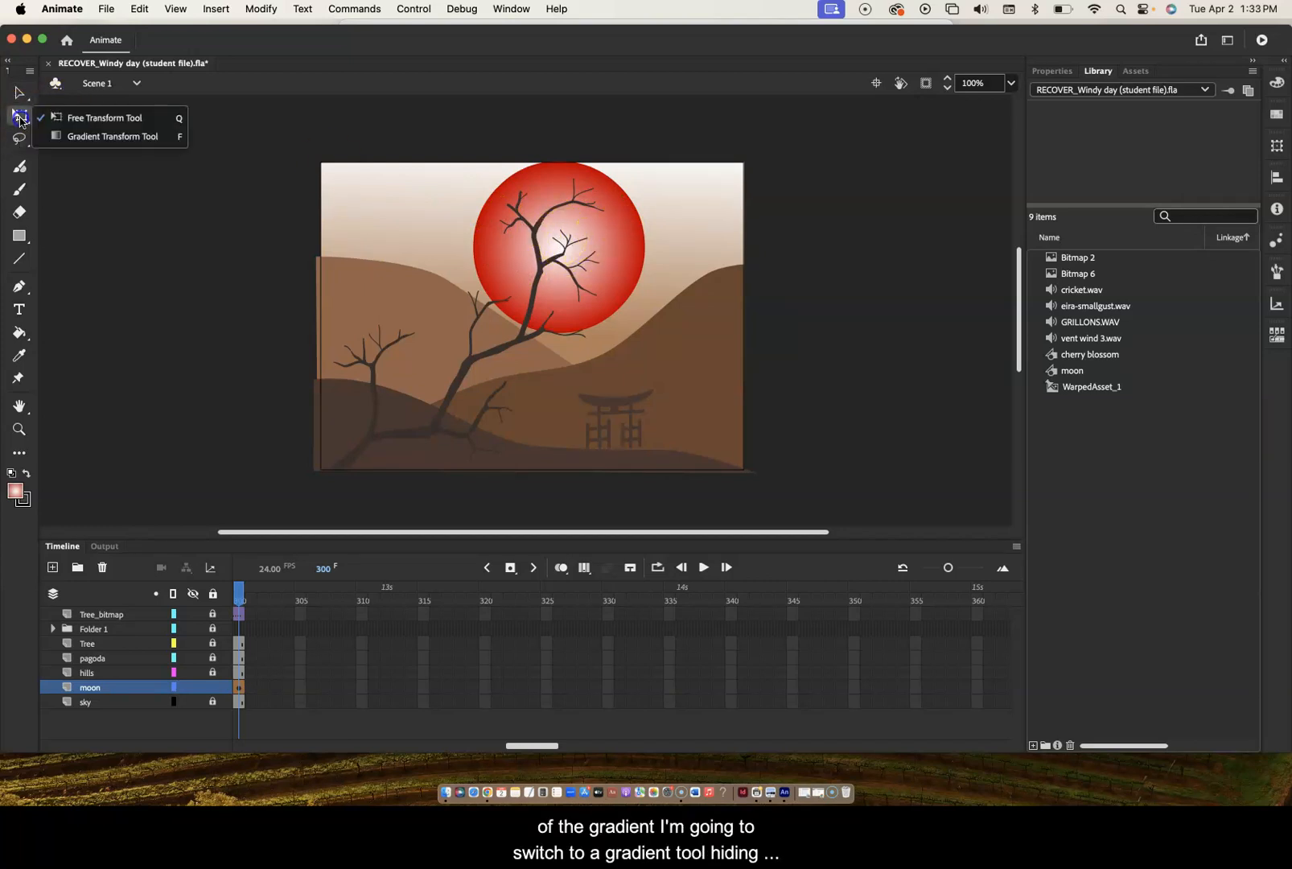
left_click(86, 138)
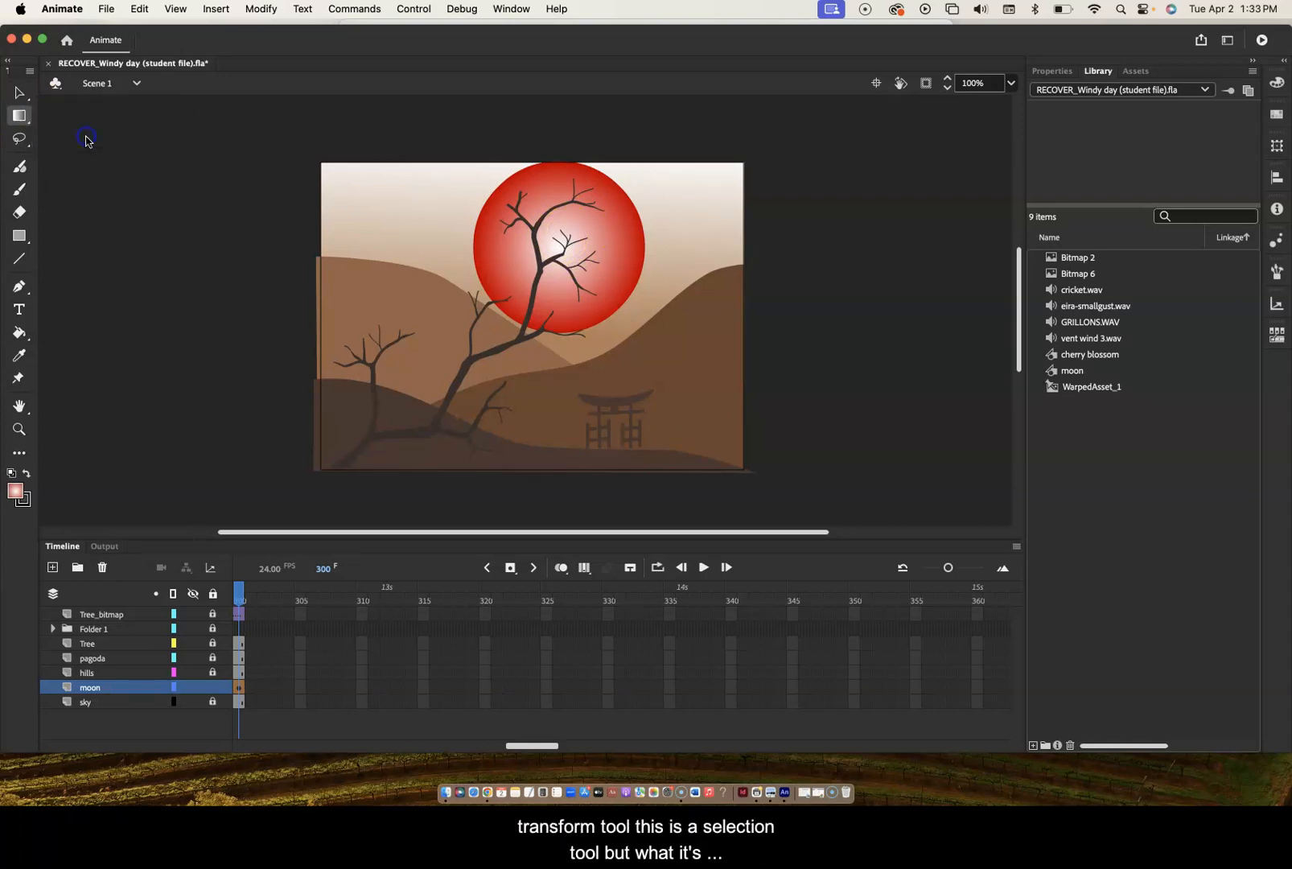
left_click(572, 222)
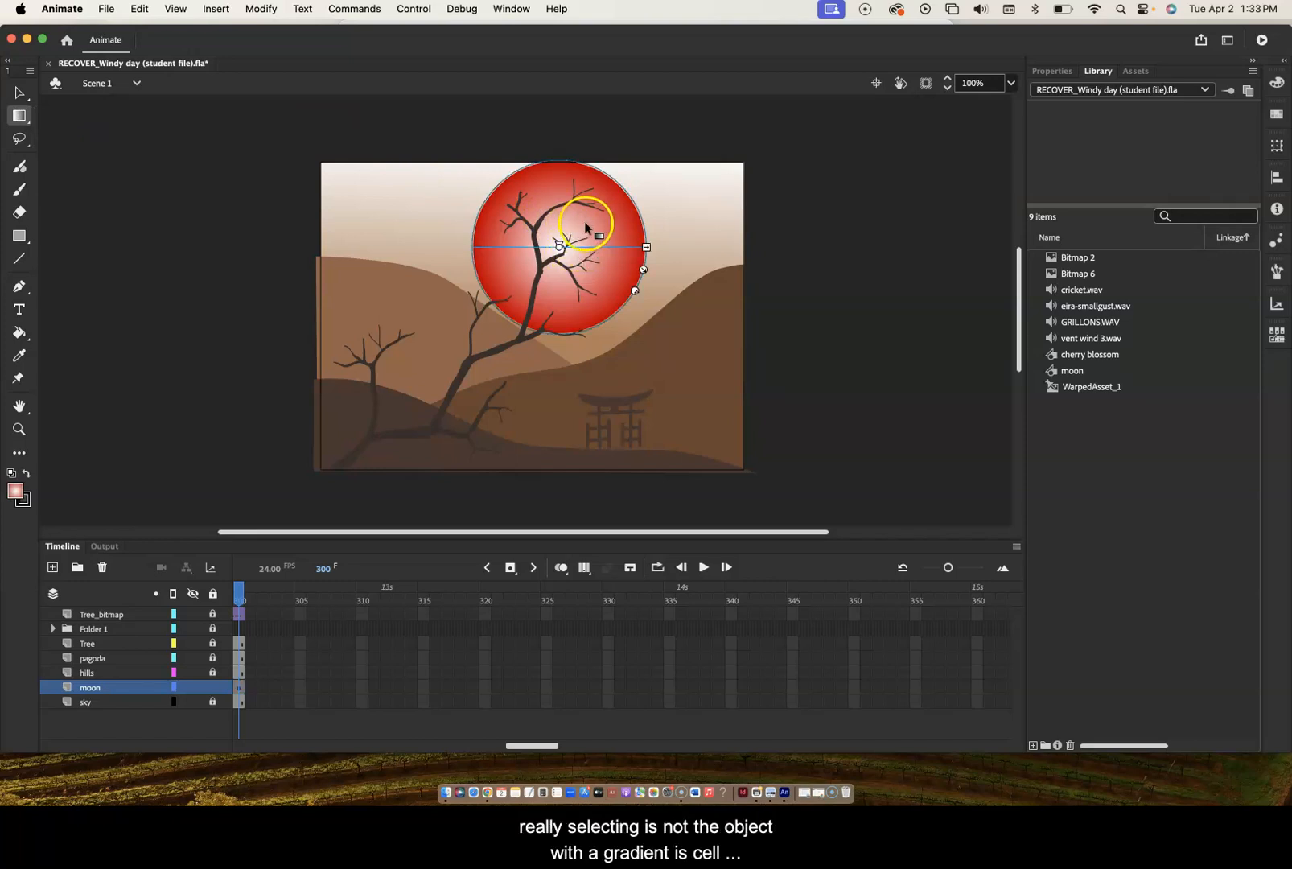
mouse_move(559, 246)
left_mouse_down()
mouse_move(546, 222)
mouse_move(539, 242)
mouse_move(572, 237)
mouse_move(548, 268)
mouse_move(545, 251)
mouse_move(562, 246)
left_mouse_up()
left_click_drag(649, 245, 727, 226)
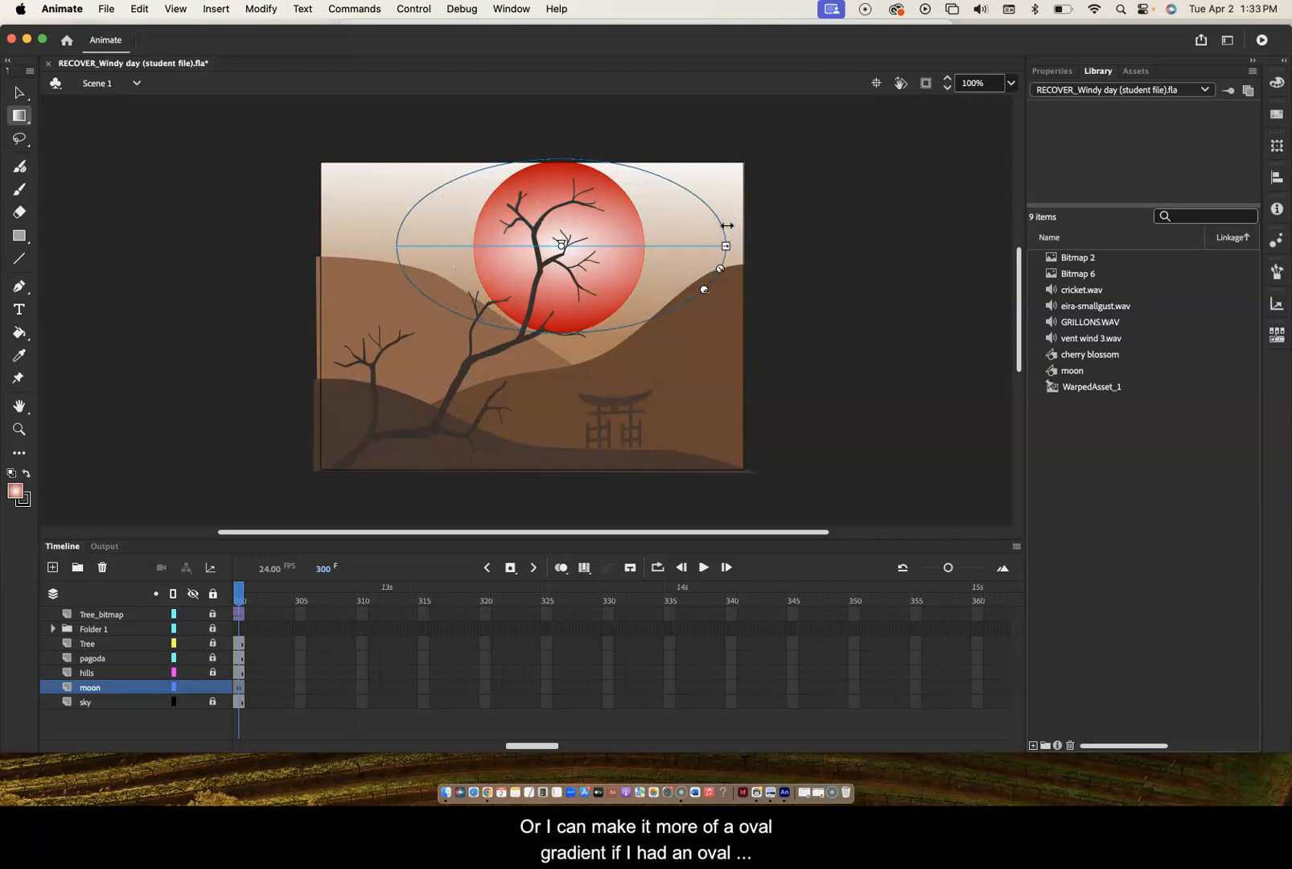
key("super+z")
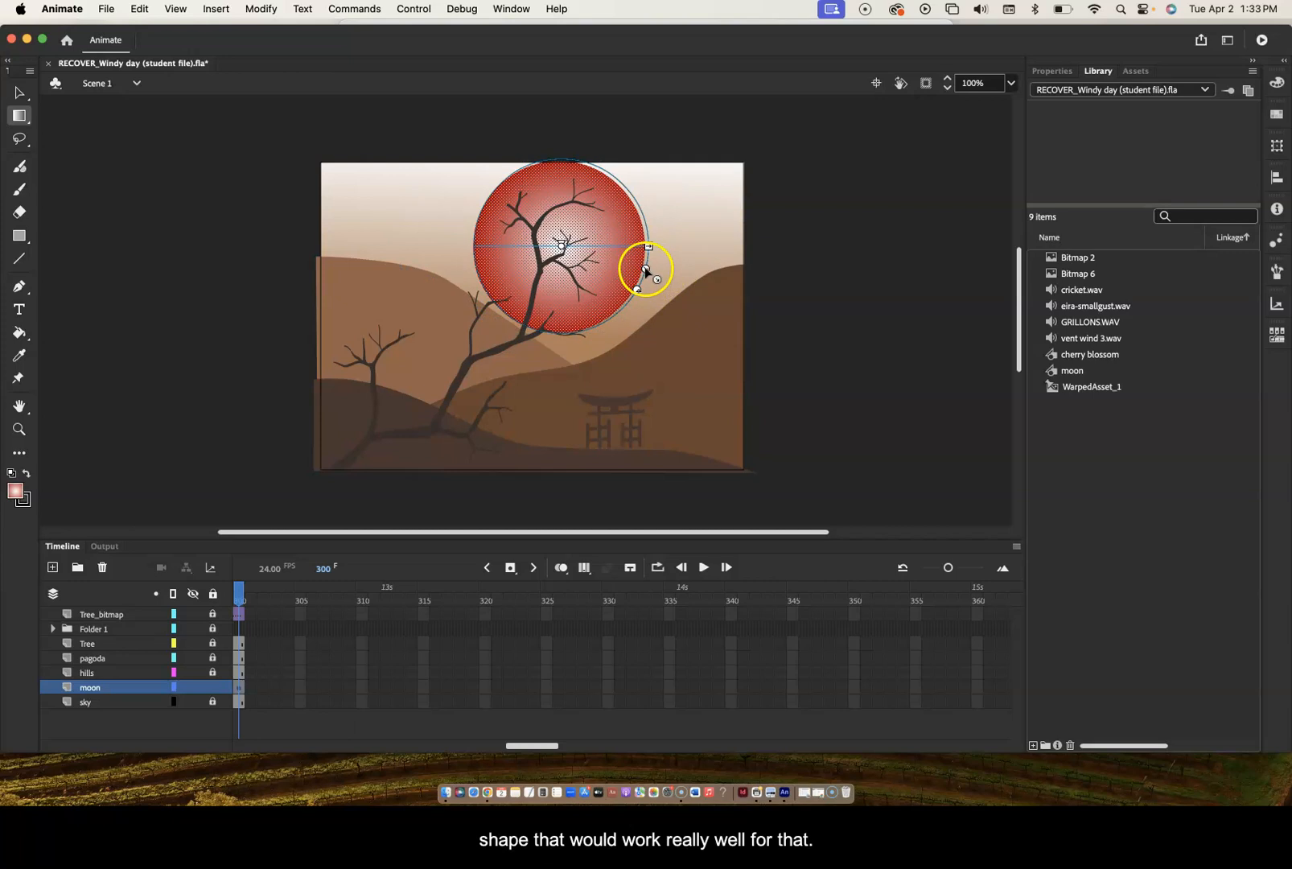
- Enlarge the moon's radial gradient beyond the moon's edge, shift its center slightly up and to the left, and deselect the moon
left_click_drag(647, 269, 668, 277)
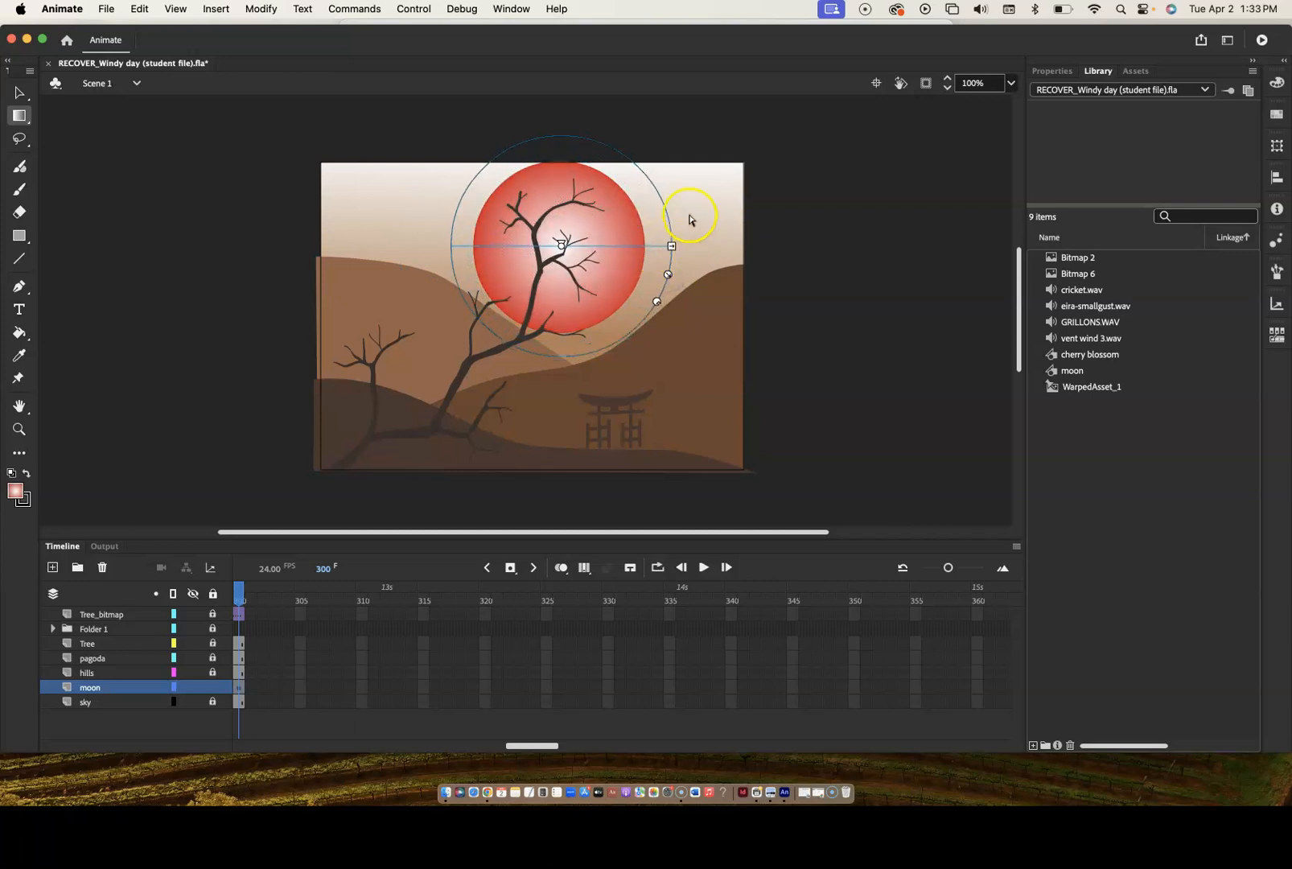
mouse_move(668, 277)
left_mouse_down()
mouse_move(687, 280)
mouse_move(663, 271)
left_mouse_up()
left_click(554, 241)
mouse_move(561, 245)
left_mouse_down()
mouse_move(546, 243)
mouse_move(559, 244)
left_mouse_up()
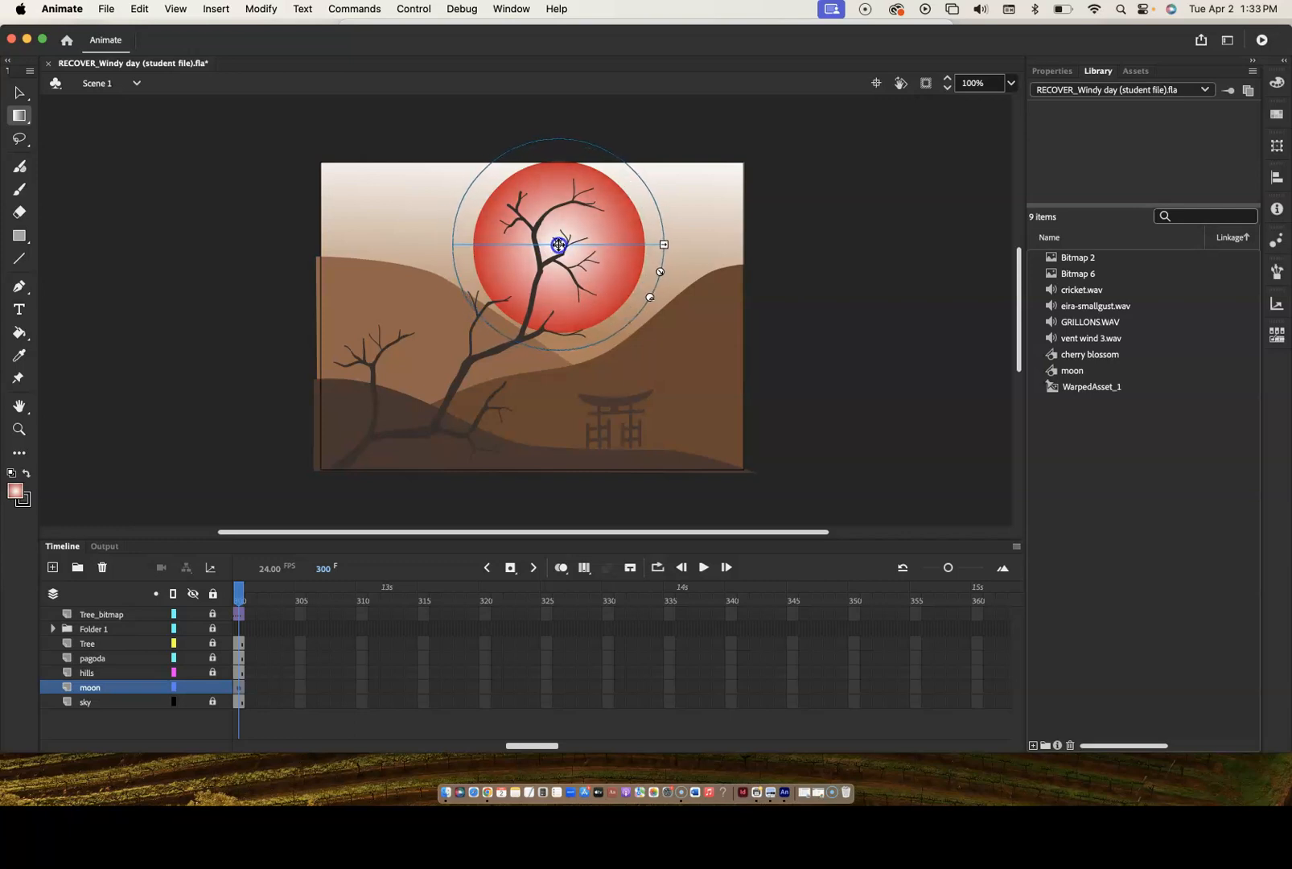
left_click(675, 214)
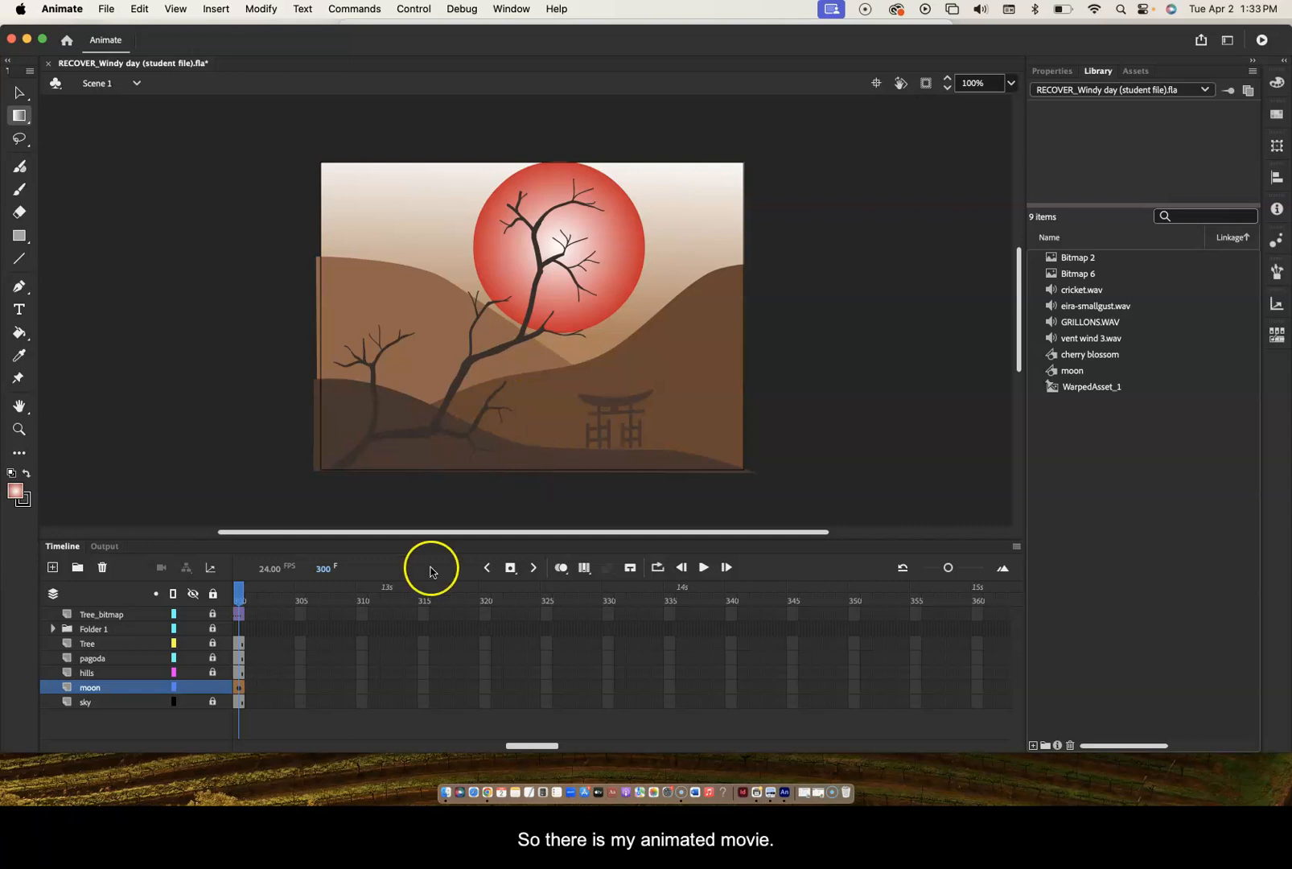
- Play the animation from about frame 25 through frame 300 to check the blossoms and moon, and return the playhead to frame 37
left_click_drag(240, 594, 121, 610)
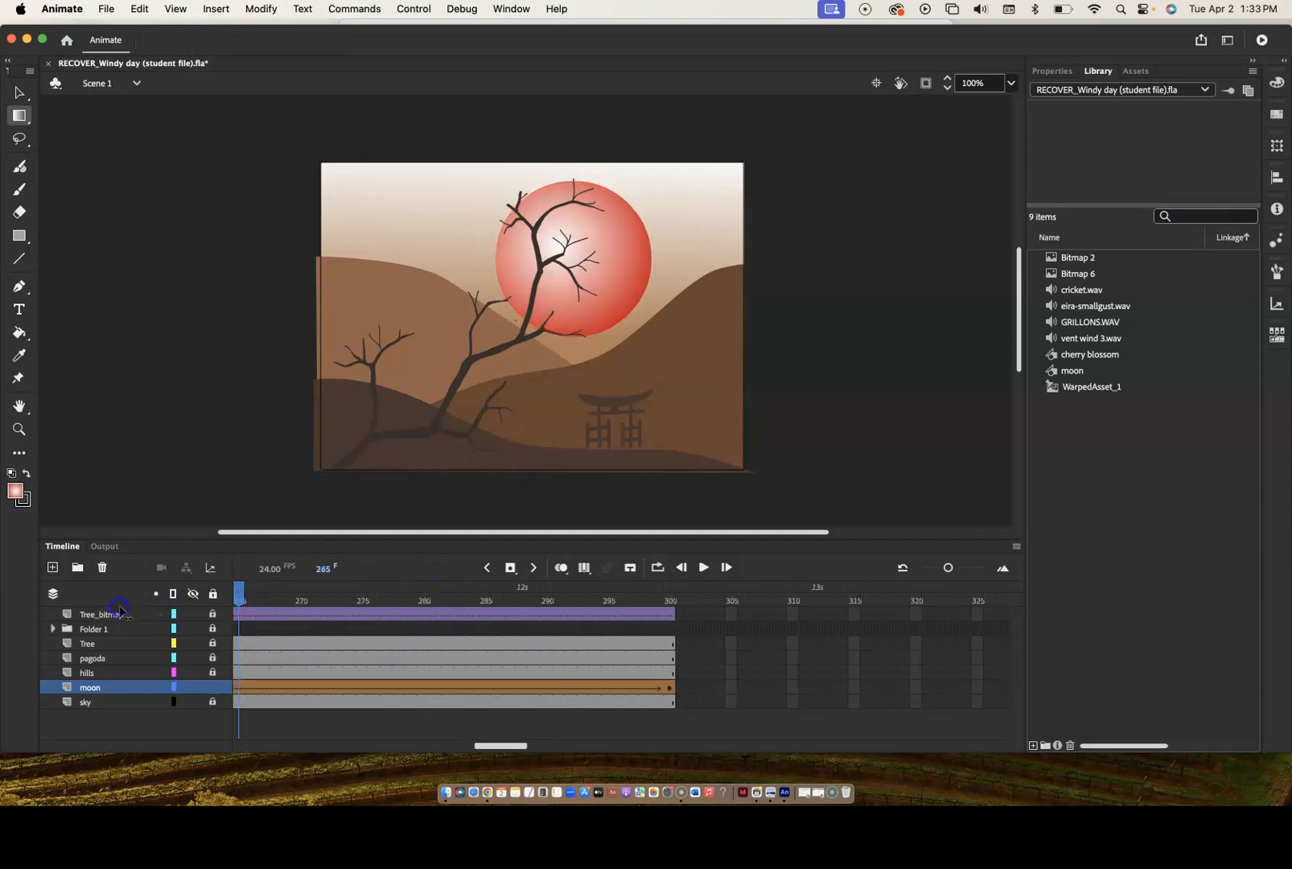
left_click_drag(233, 598, 153, 605)
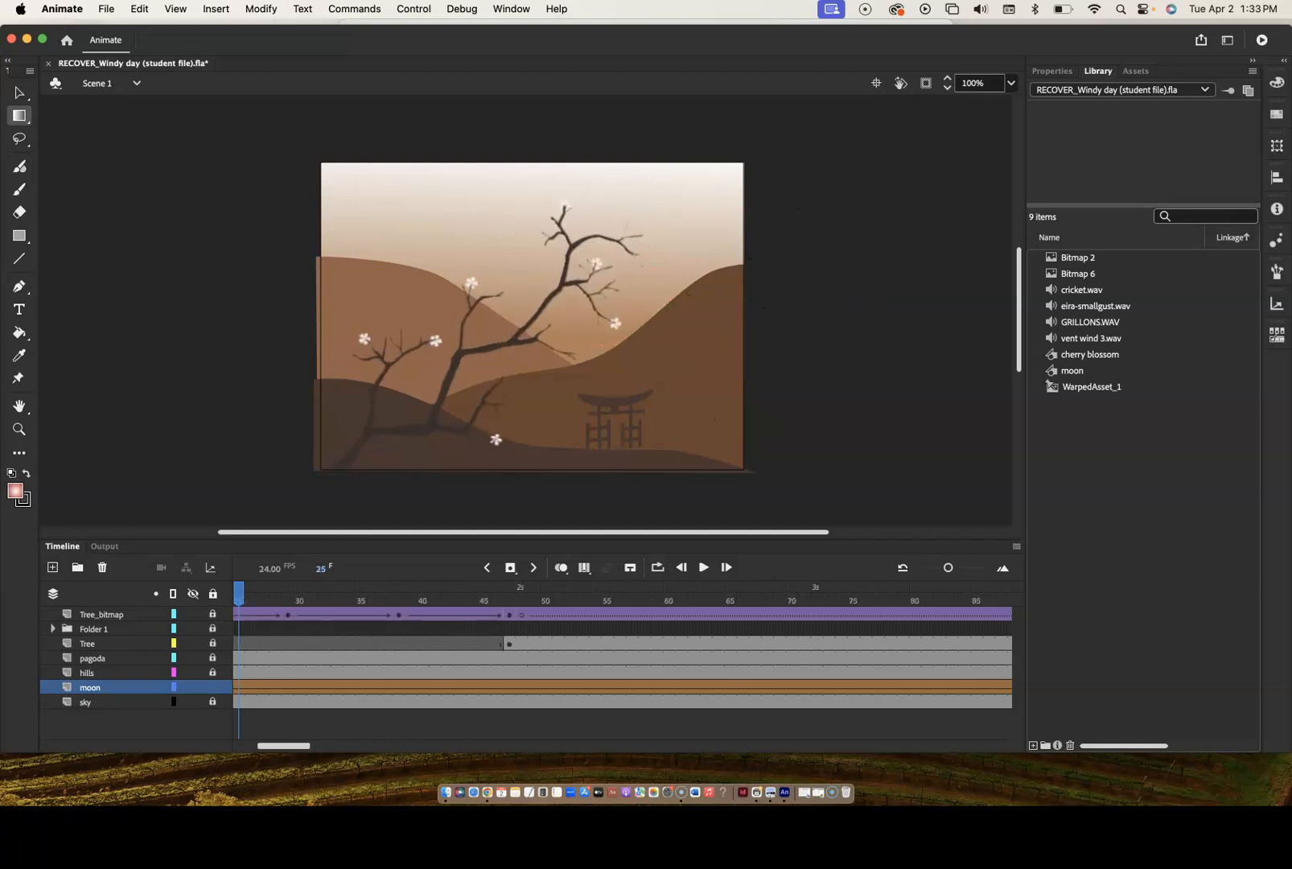
key("Return")
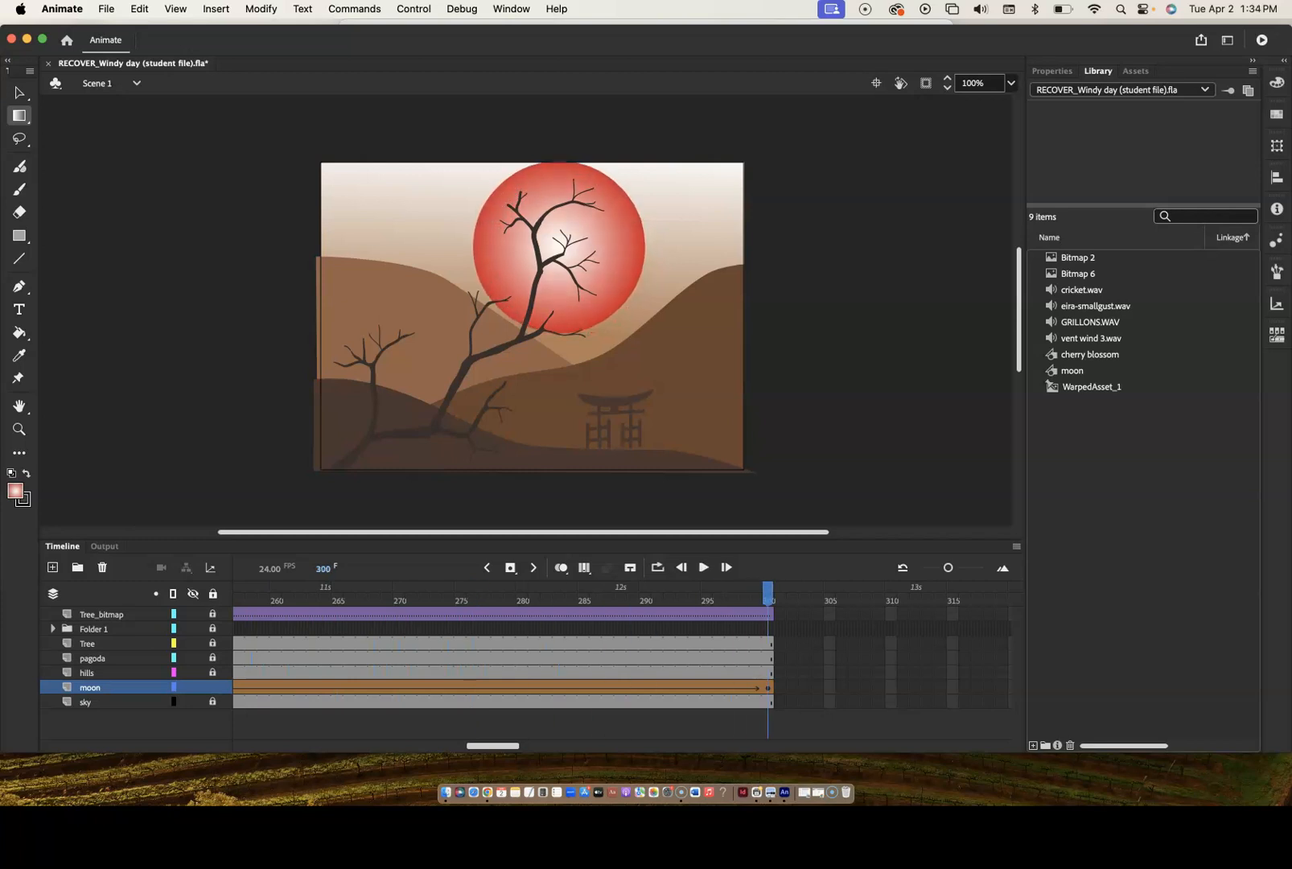
left_click_drag(769, 597, 548, 600)
left_click(485, 567)
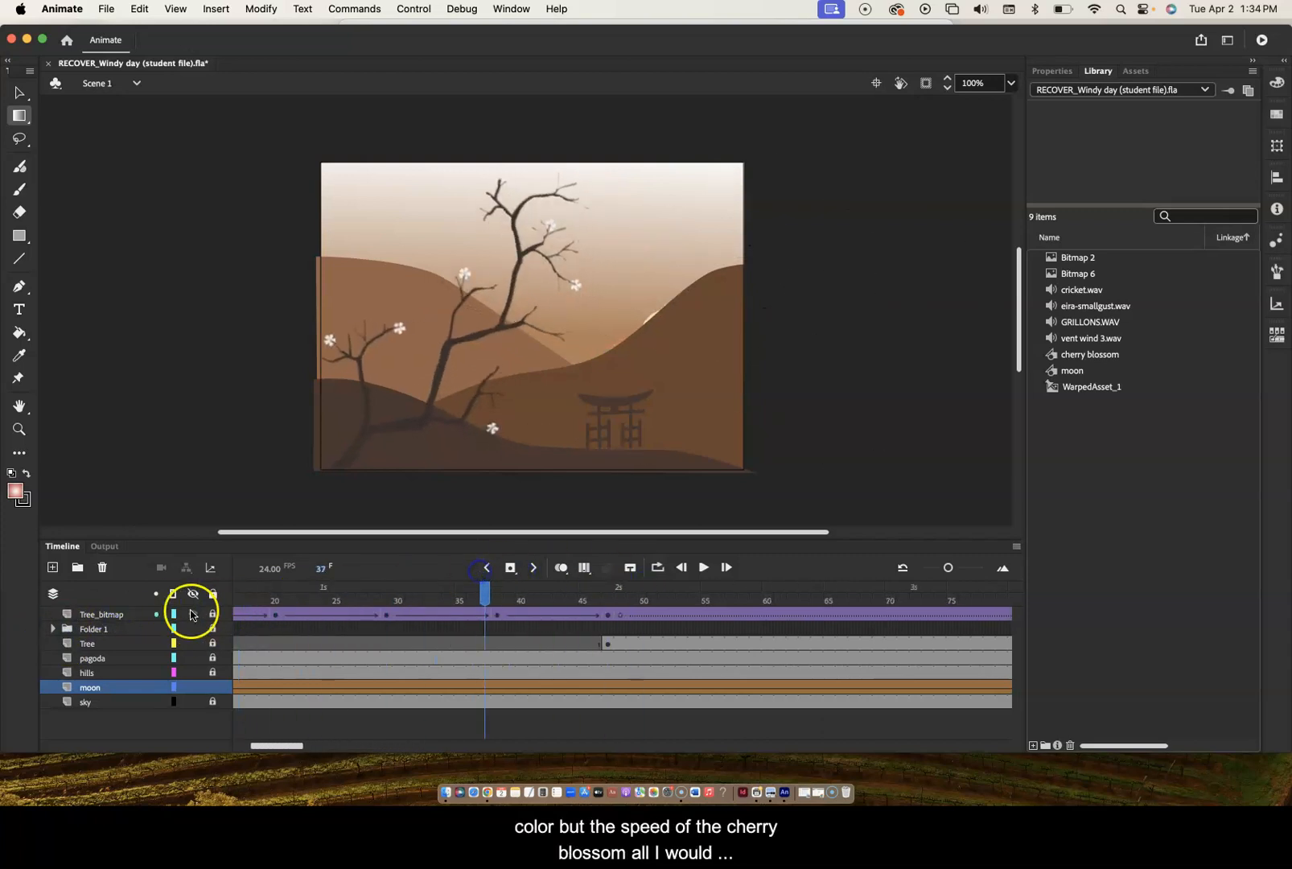
- Expand Folder 1 to examine where the cherry blossom tweens and guide layers end on the timeline, and collapse the folder again
left_click(53, 630)
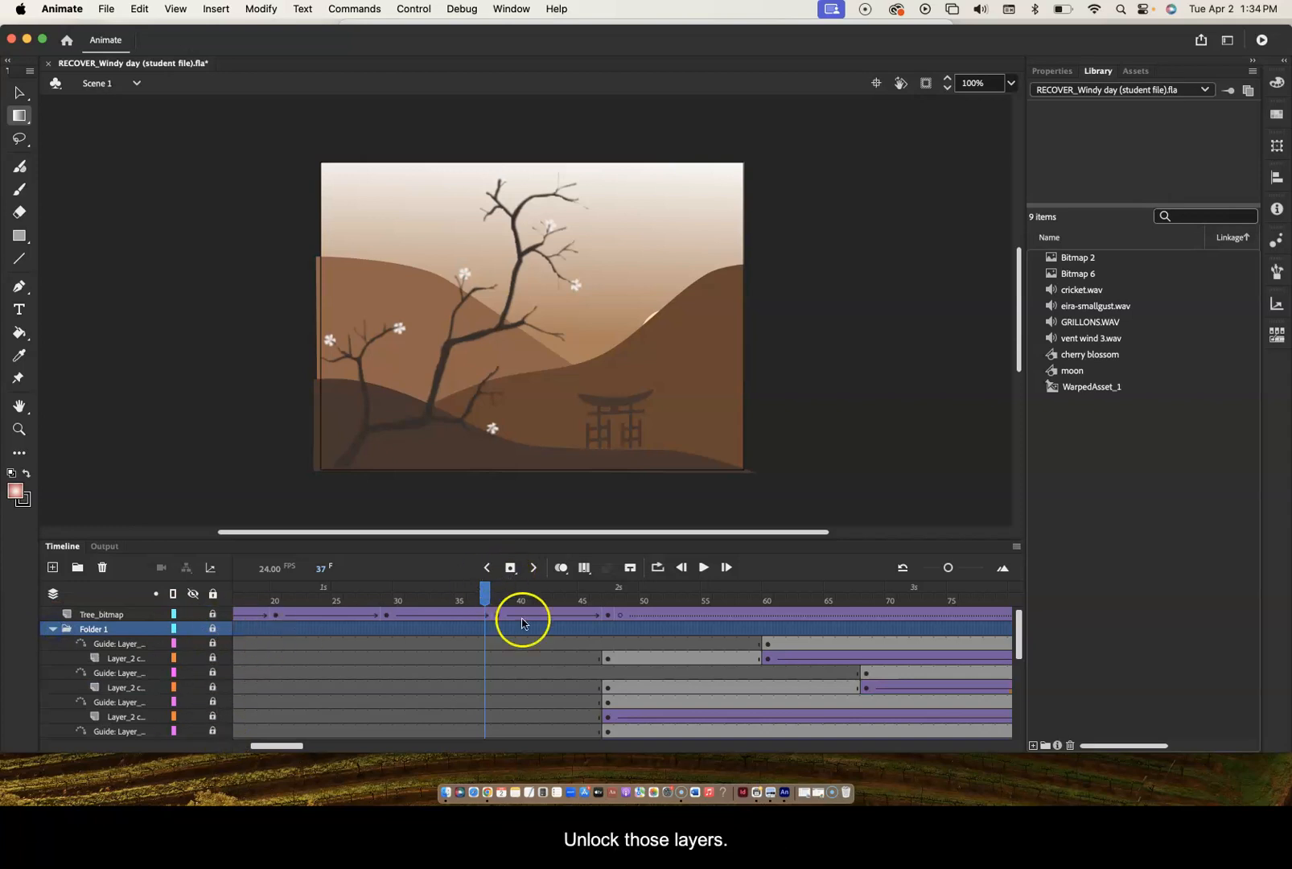
scroll(657, 675, "down", 3)
scroll(656, 675, "right", 5)
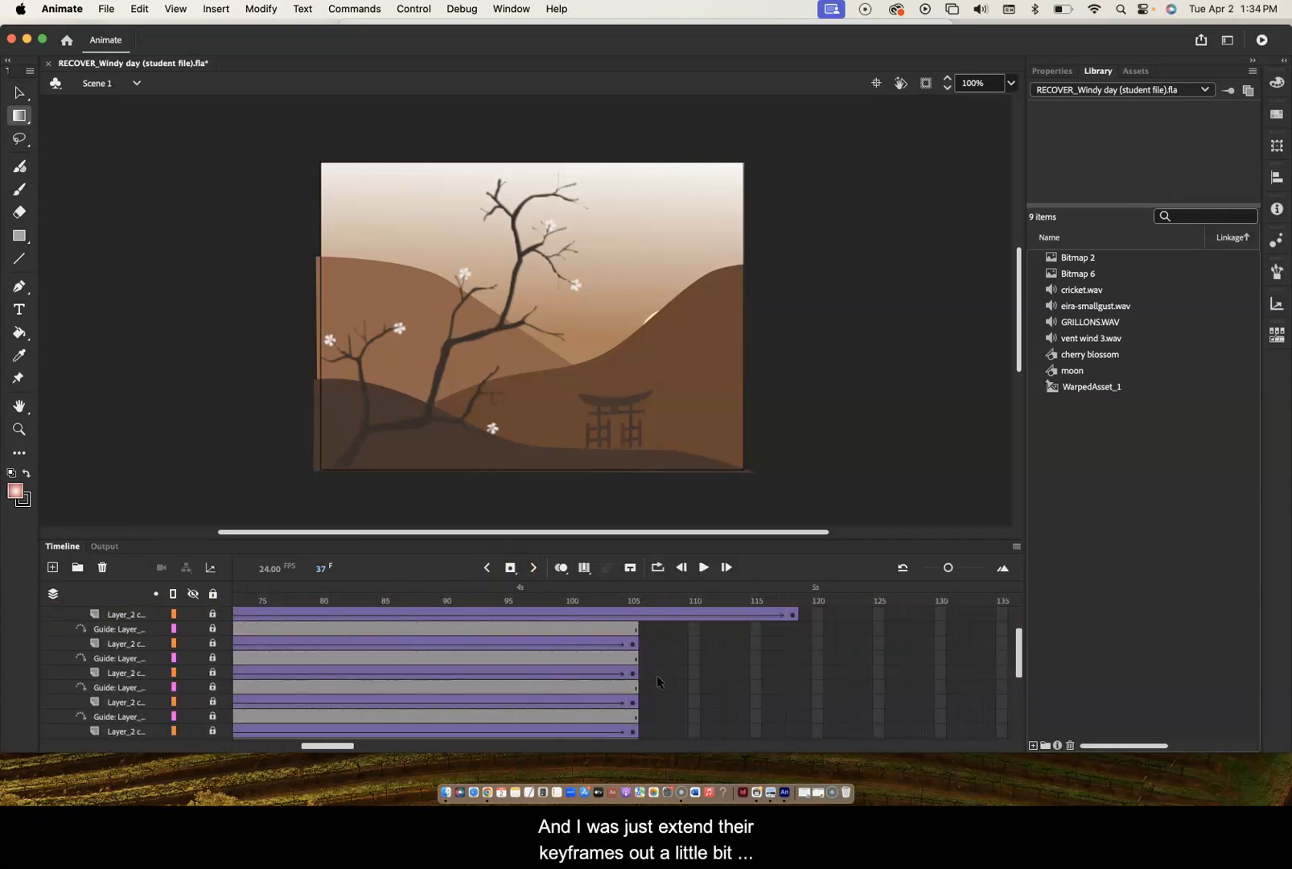
scroll(657, 675, "right", 2)
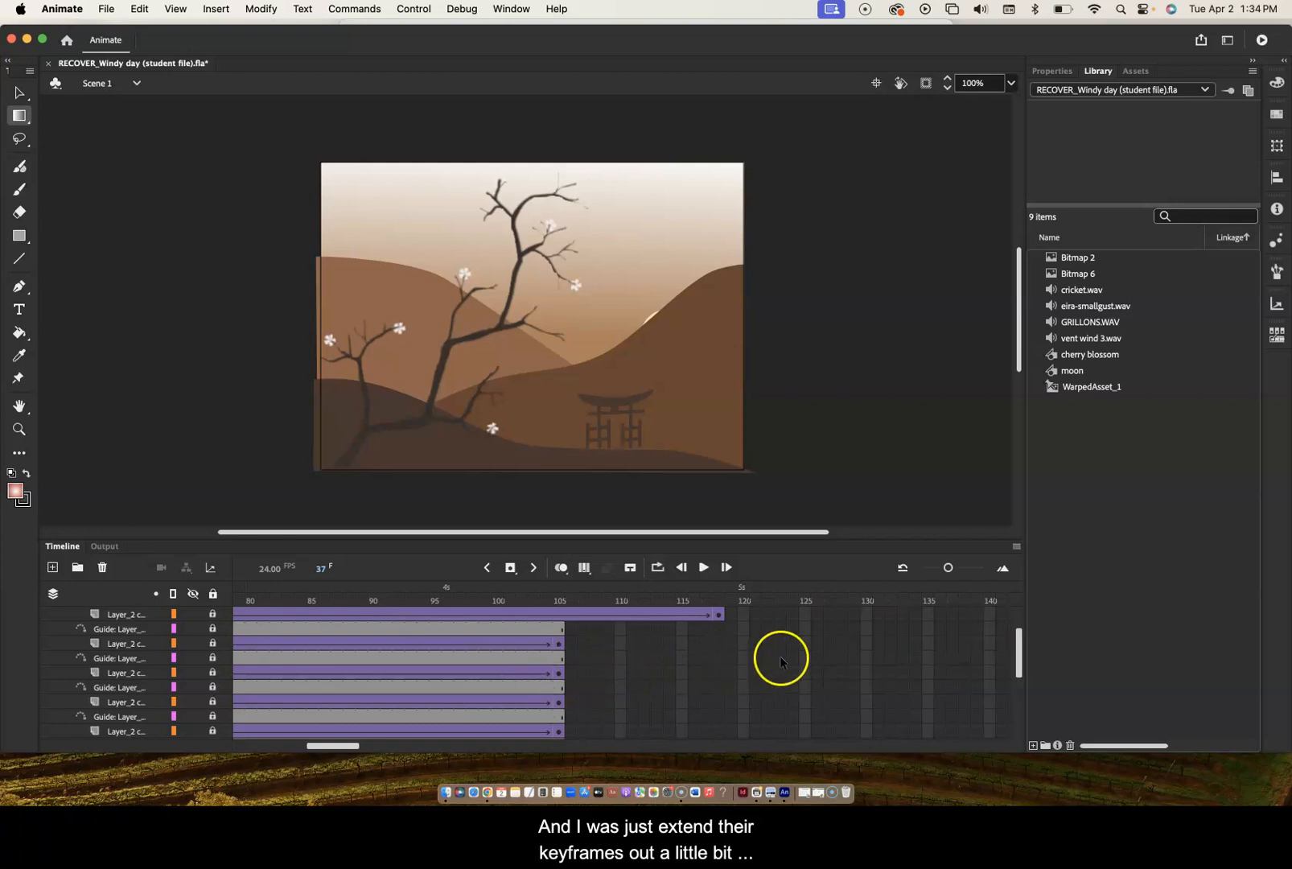
scroll(701, 675, "right", 10)
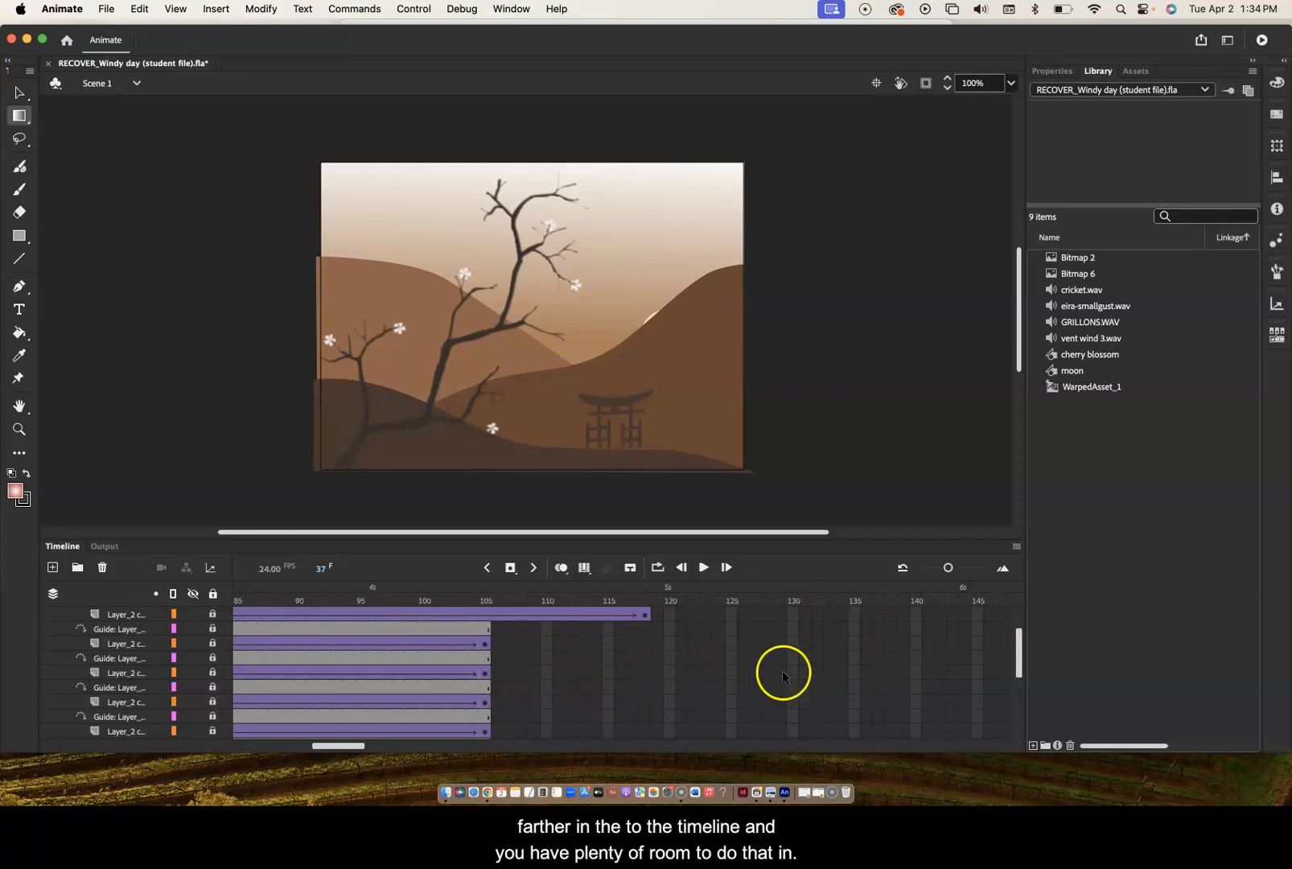
scroll(702, 676, "down", 1)
scroll(726, 679, "down", 3)
scroll(726, 679, "left", 5)
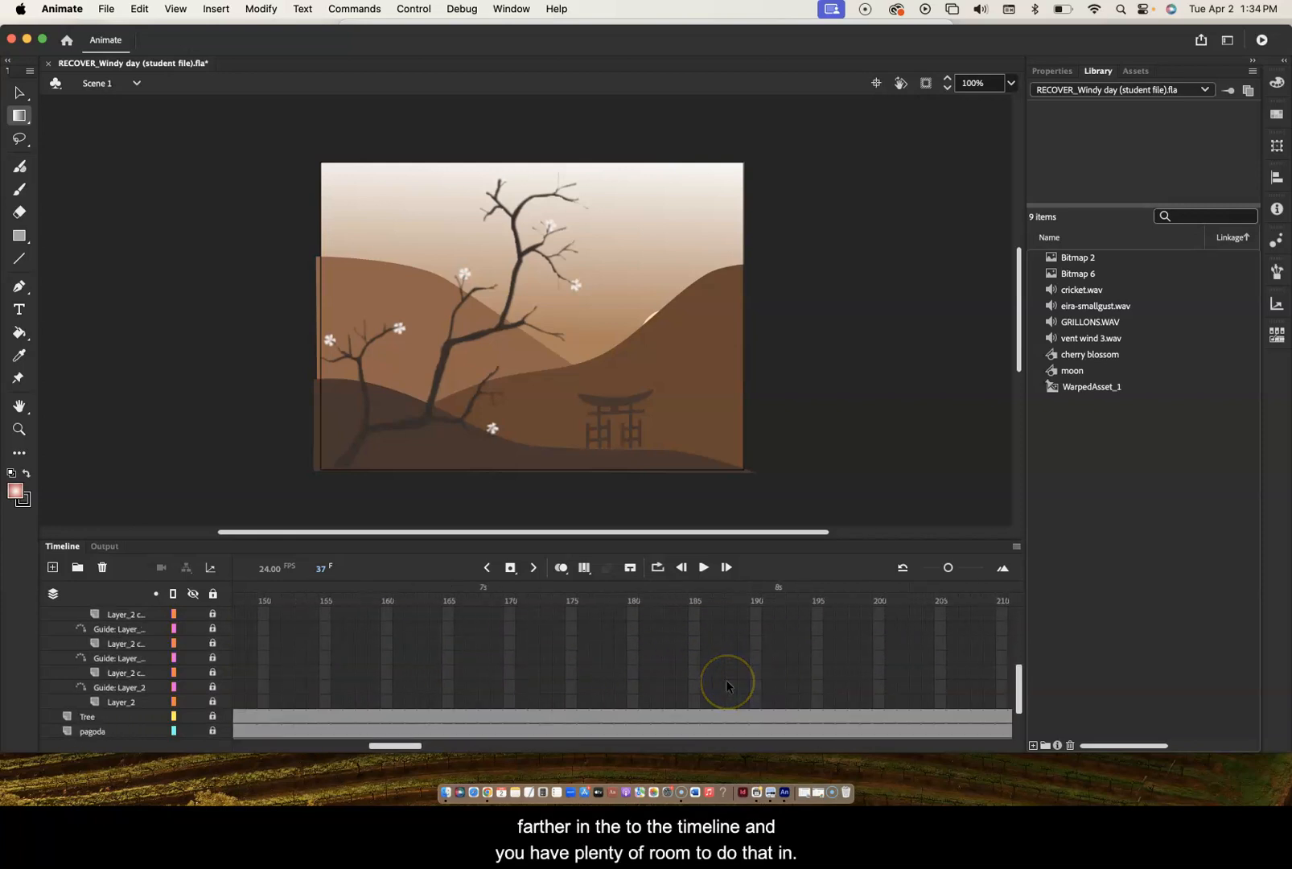
scroll(650, 633, "left", 15)
scroll(593, 642, "right", 2)
left_click(957, 638)
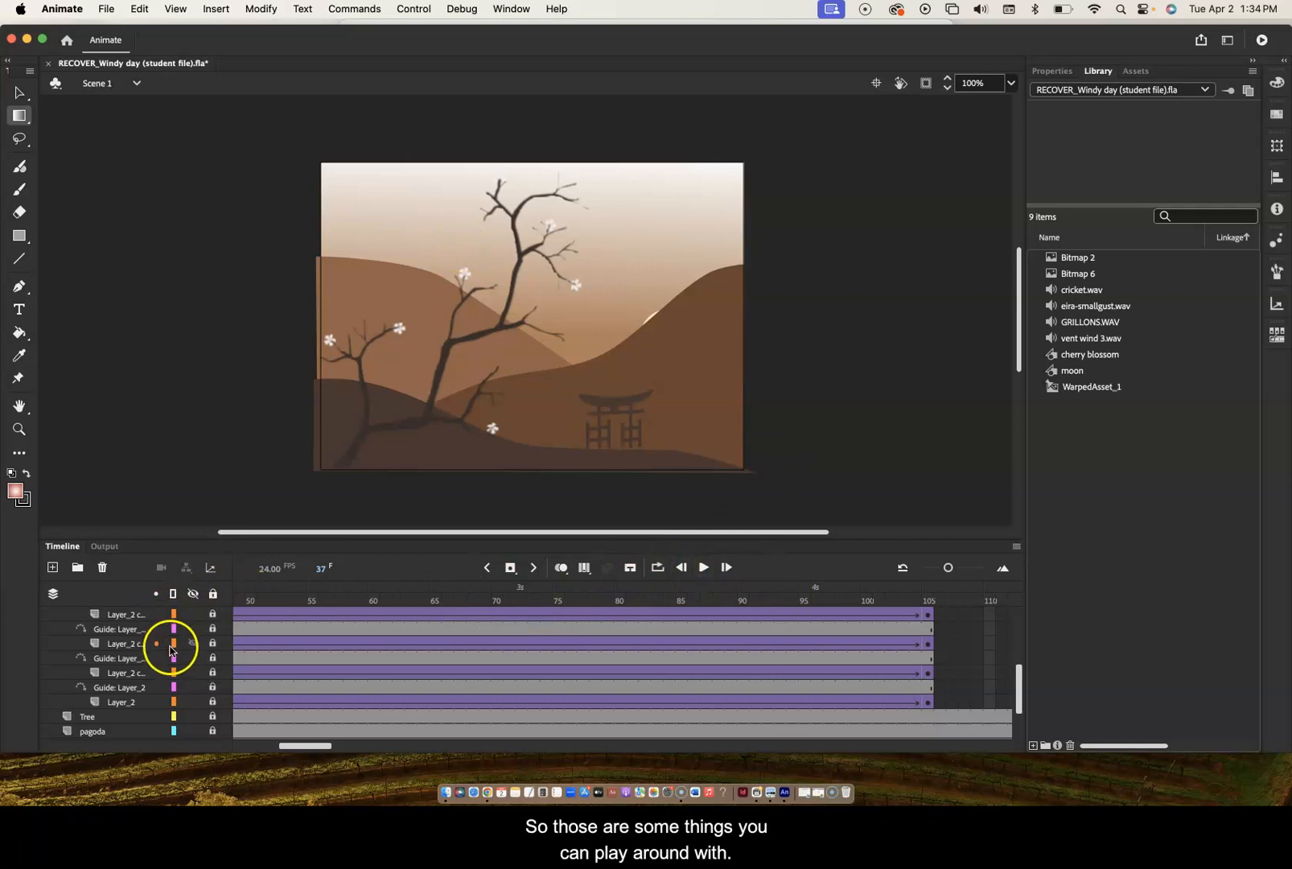
scroll(161, 656, "up", 3)
scroll(170, 652, "up", 2)
left_click(65, 634)
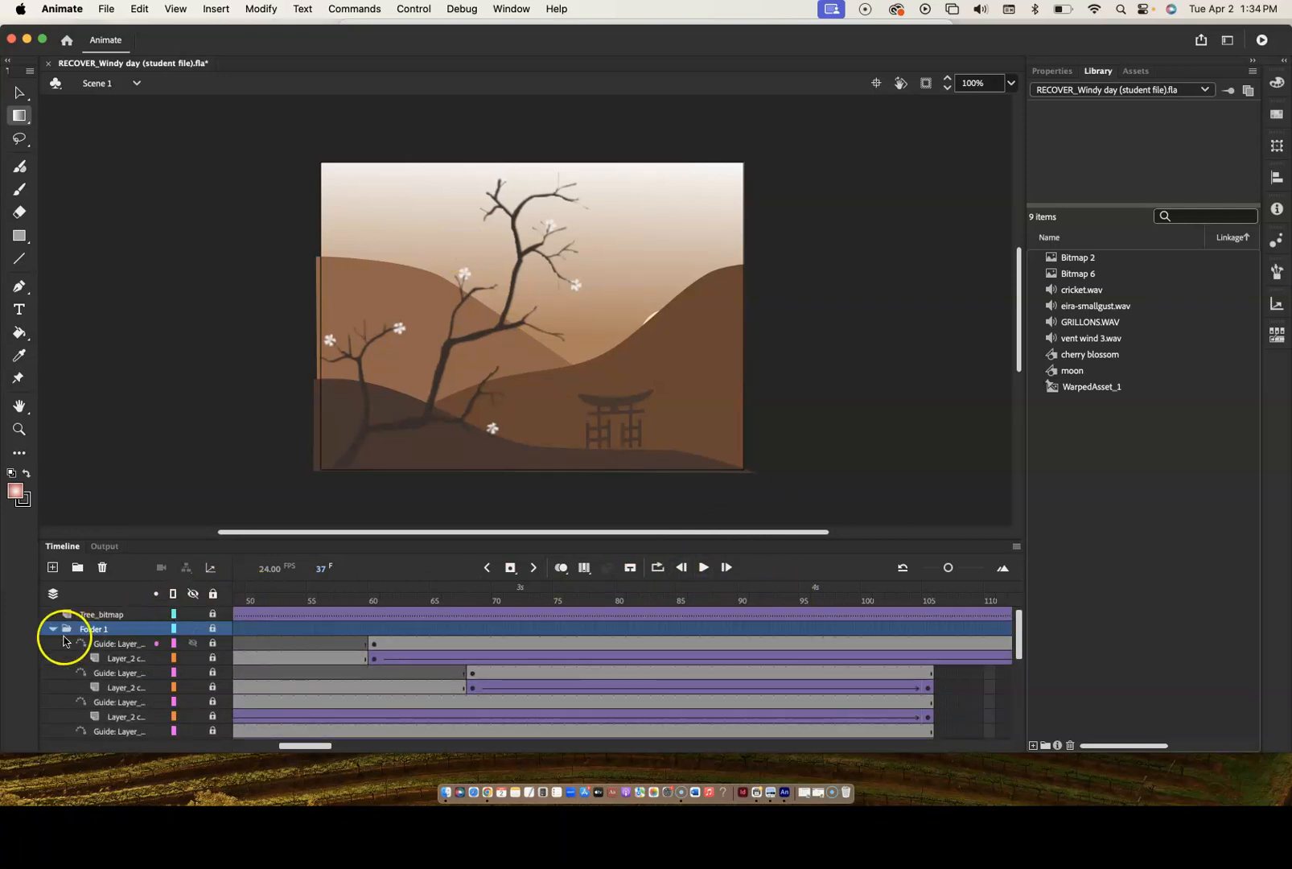
left_click(53, 630)
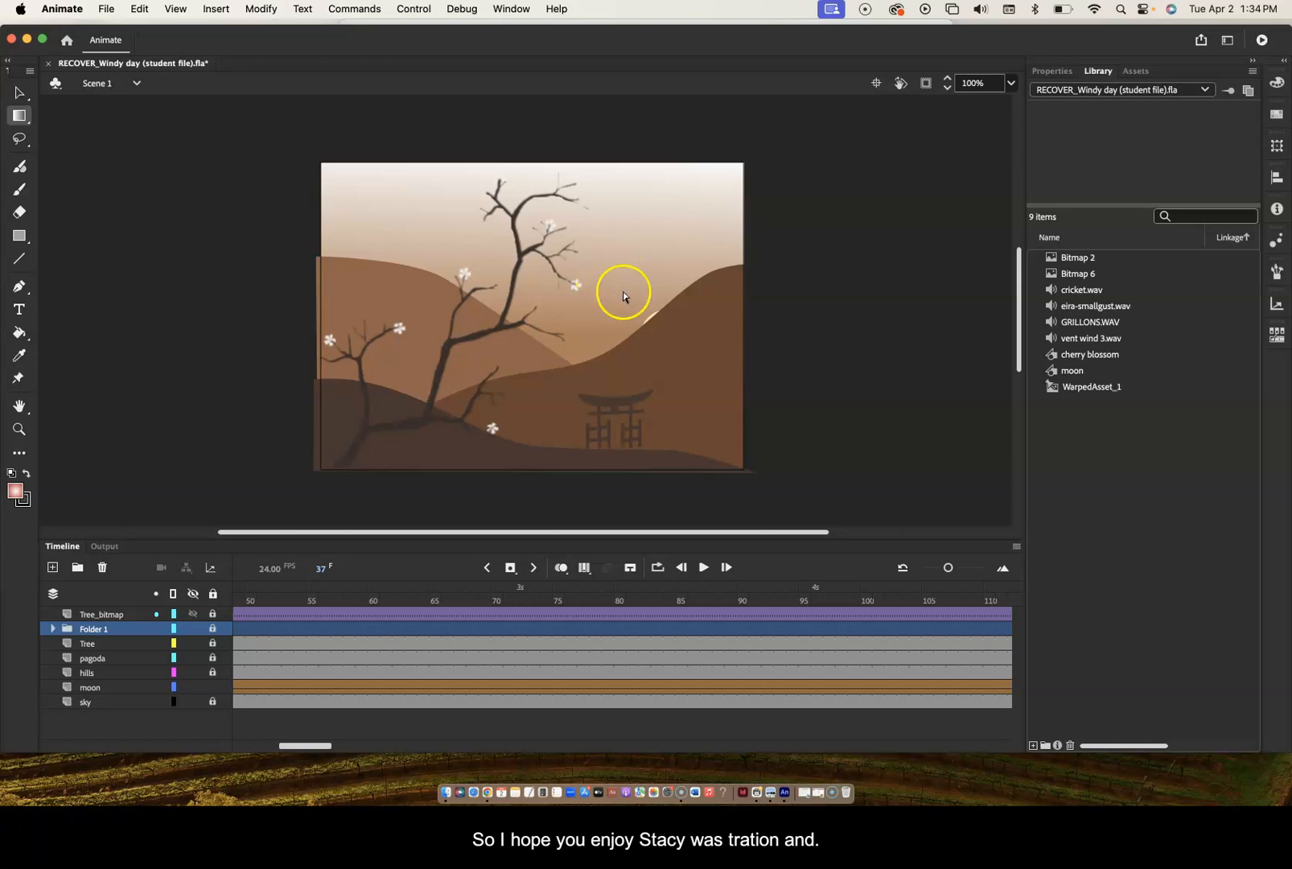
left_click(163, 449)
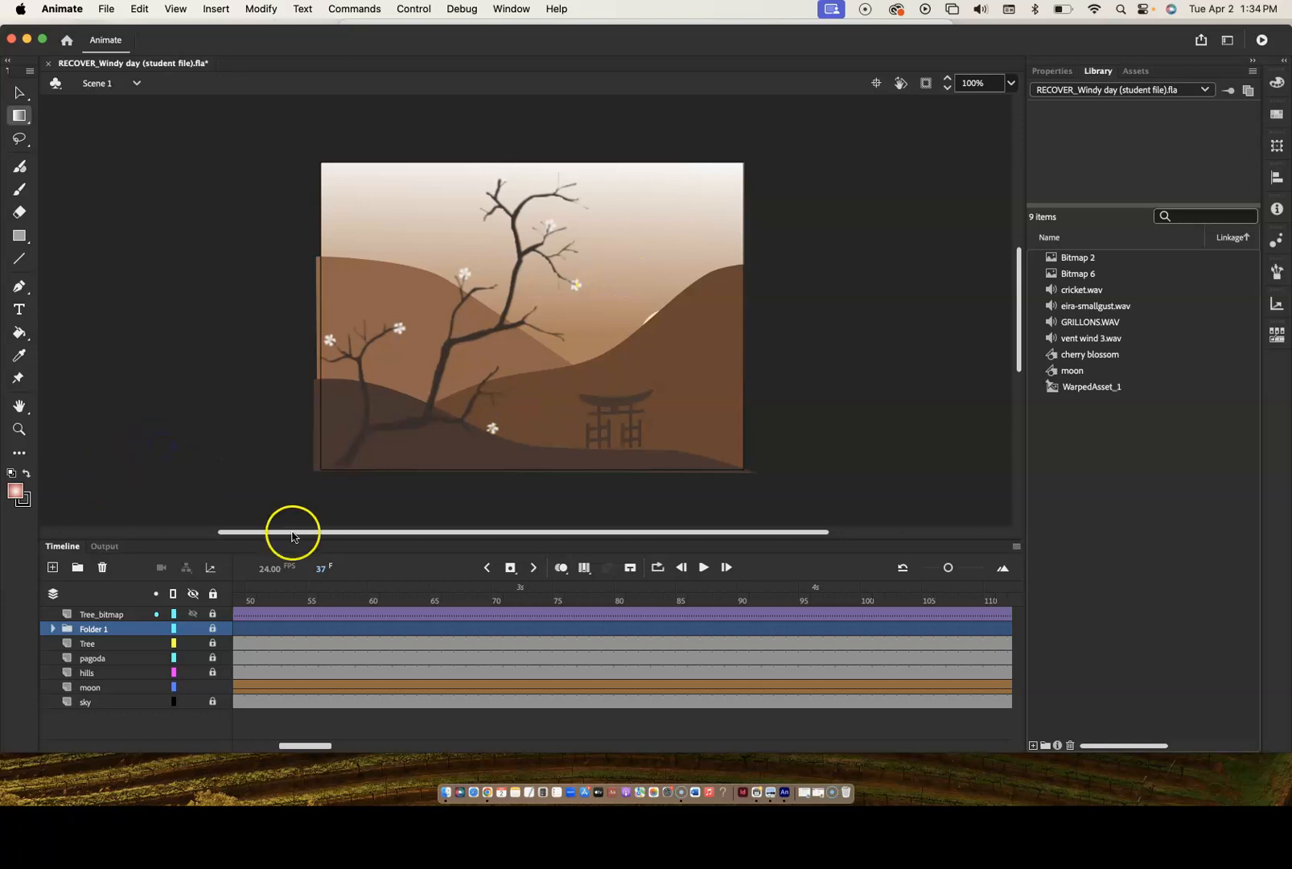